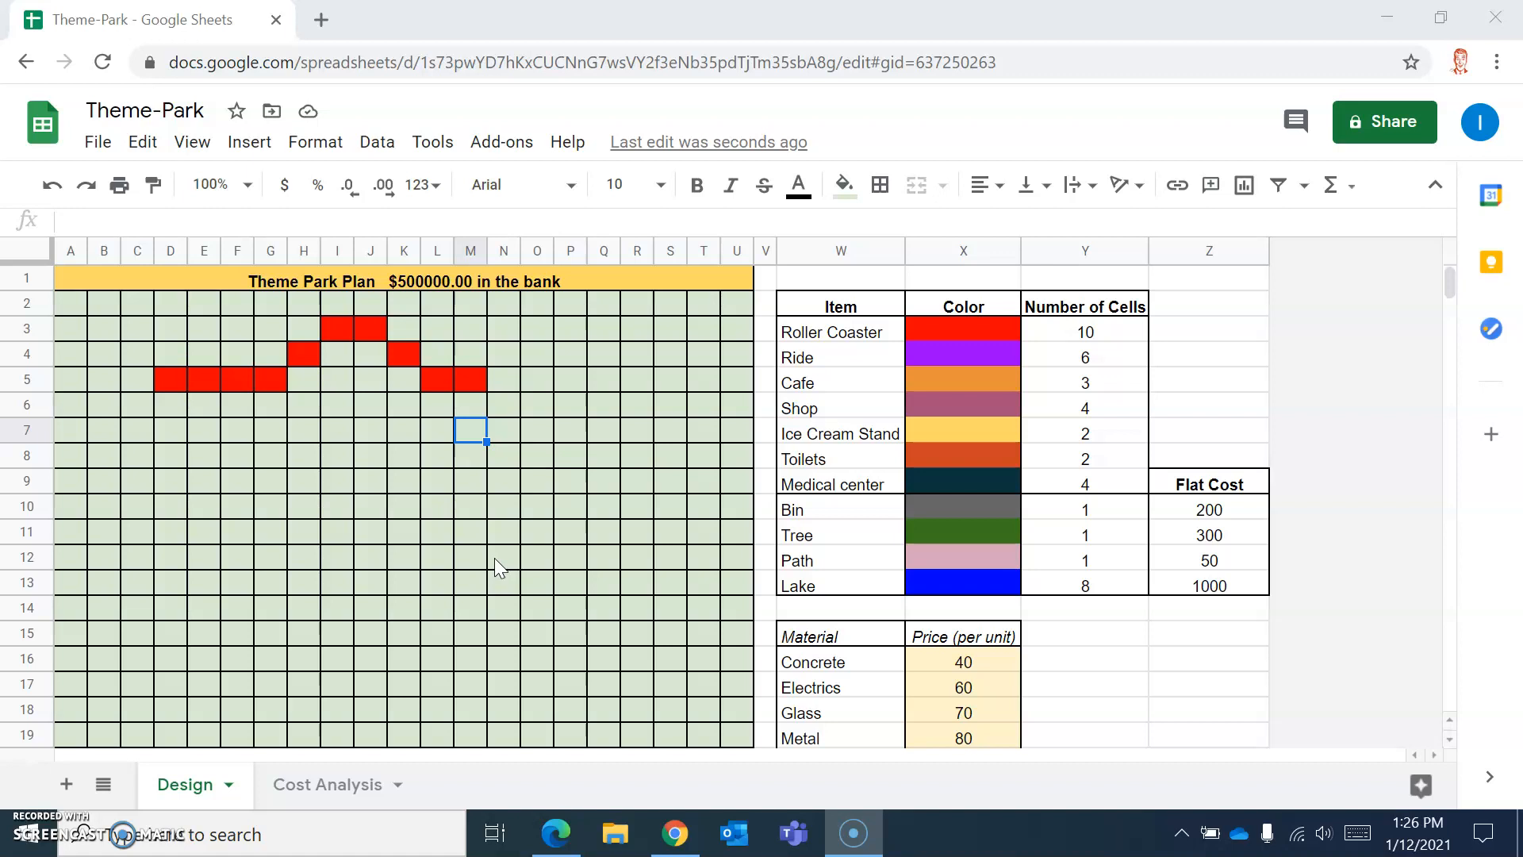
Review the item and material price tables on the Design sheet and the building and total cost tables on Cost Analysis
{"action": "scroll", "coordinate": [526, 531], "scroll_direction": "down", "scroll_amount": 5}
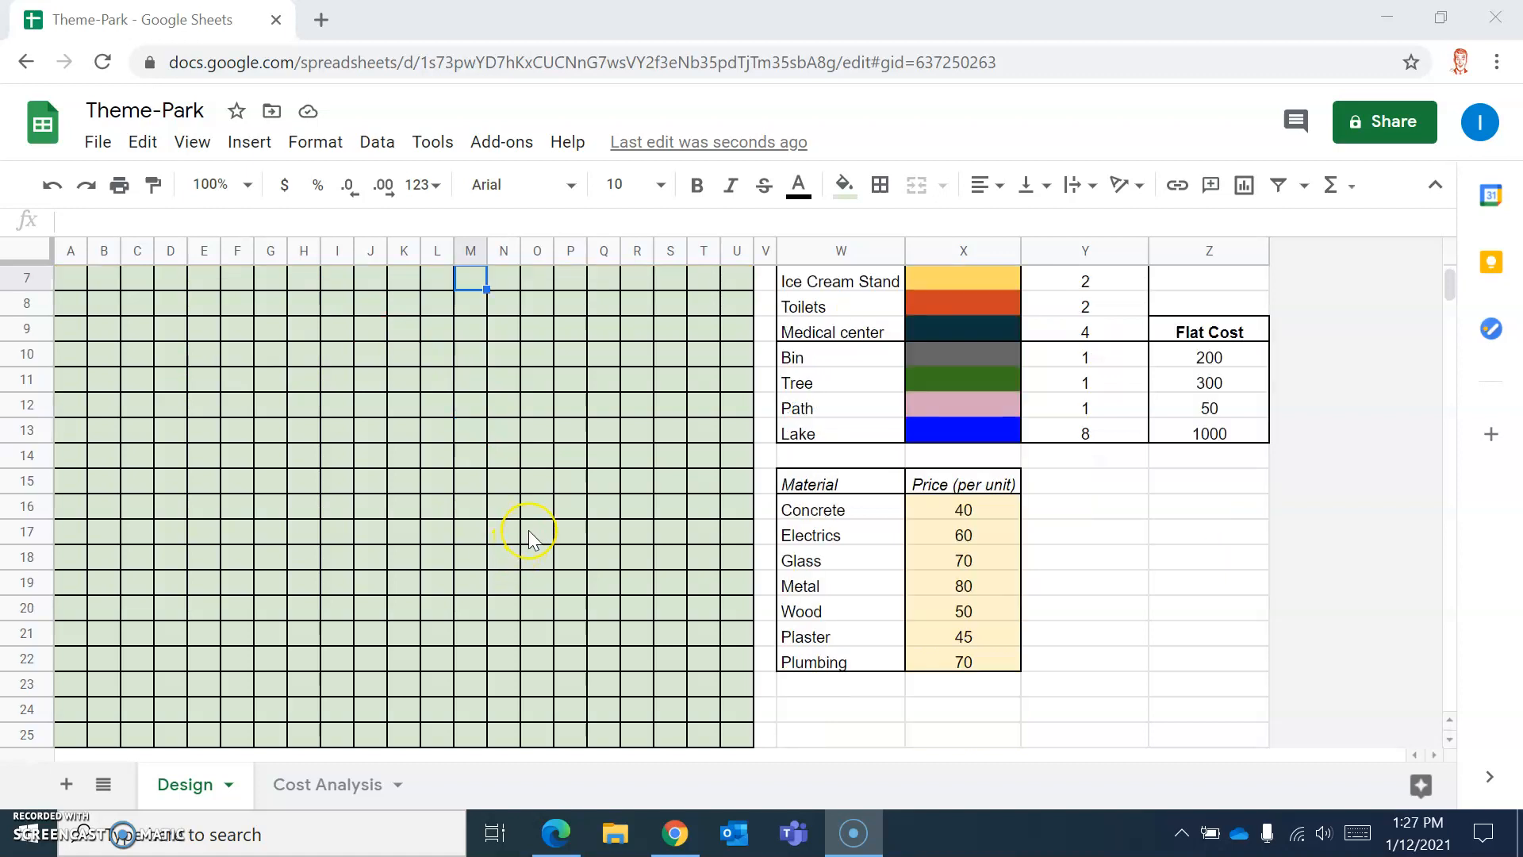
{"action": "scroll", "coordinate": [528, 530], "scroll_direction": "up", "scroll_amount": 5}
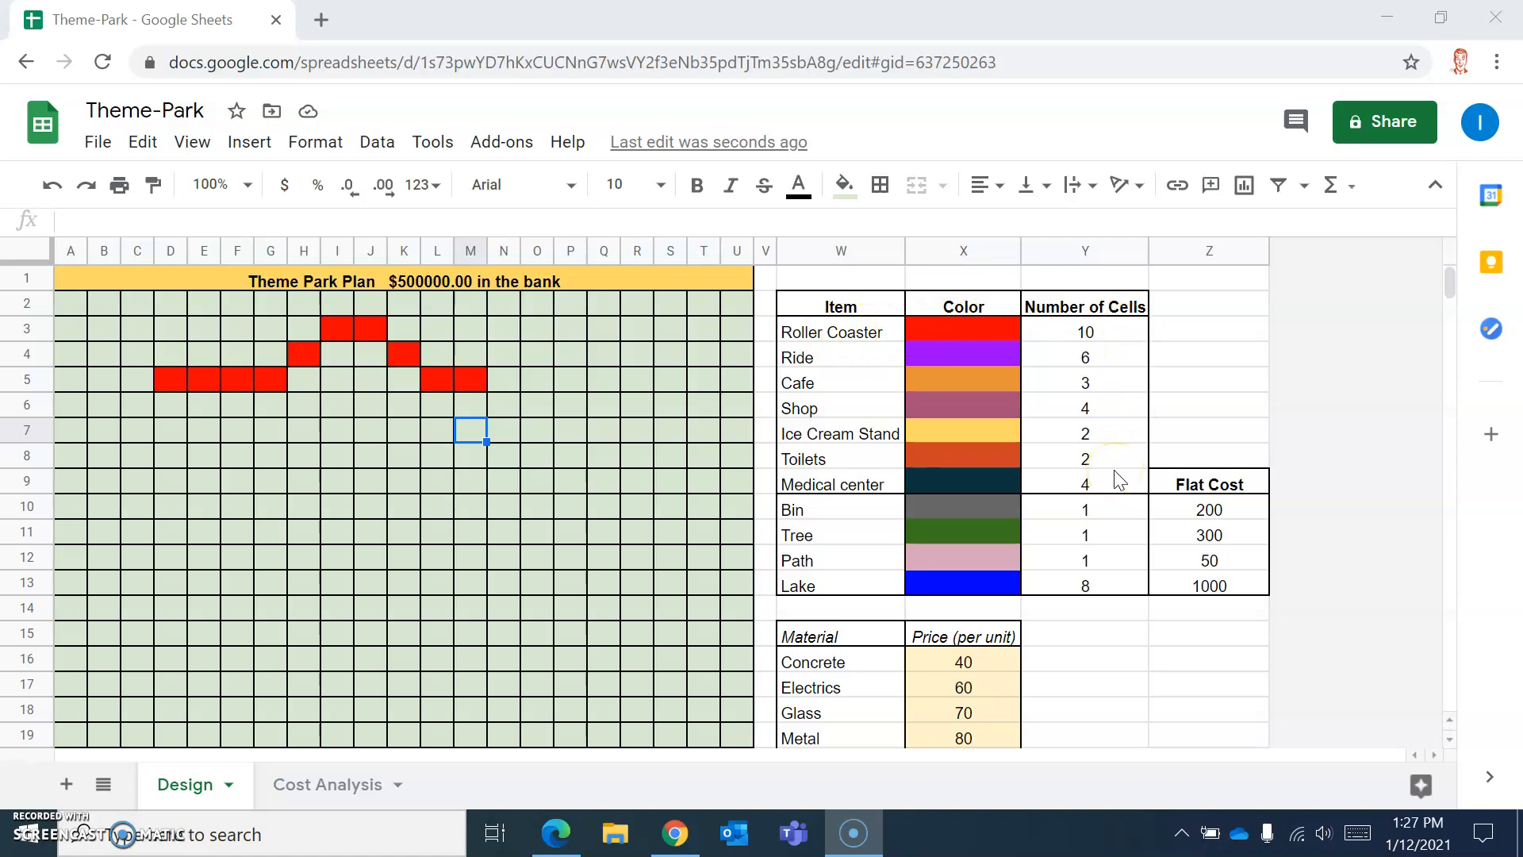
{"action": "scroll", "coordinate": [1118, 480], "scroll_direction": "down", "scroll_amount": 2}
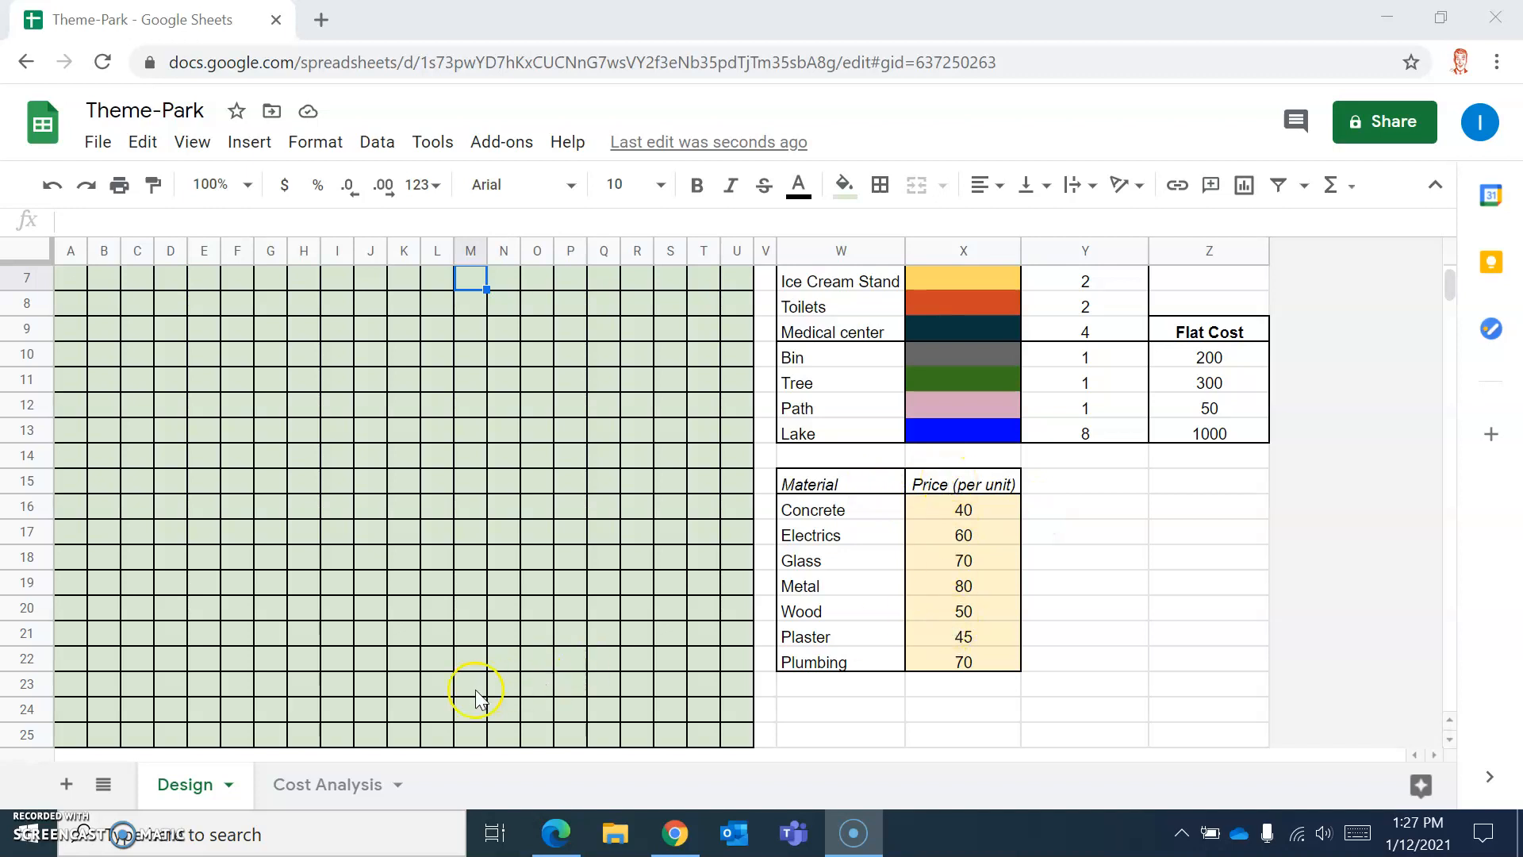
{"action": "scroll", "coordinate": [562, 523], "scroll_direction": "up", "scroll_amount": 2}
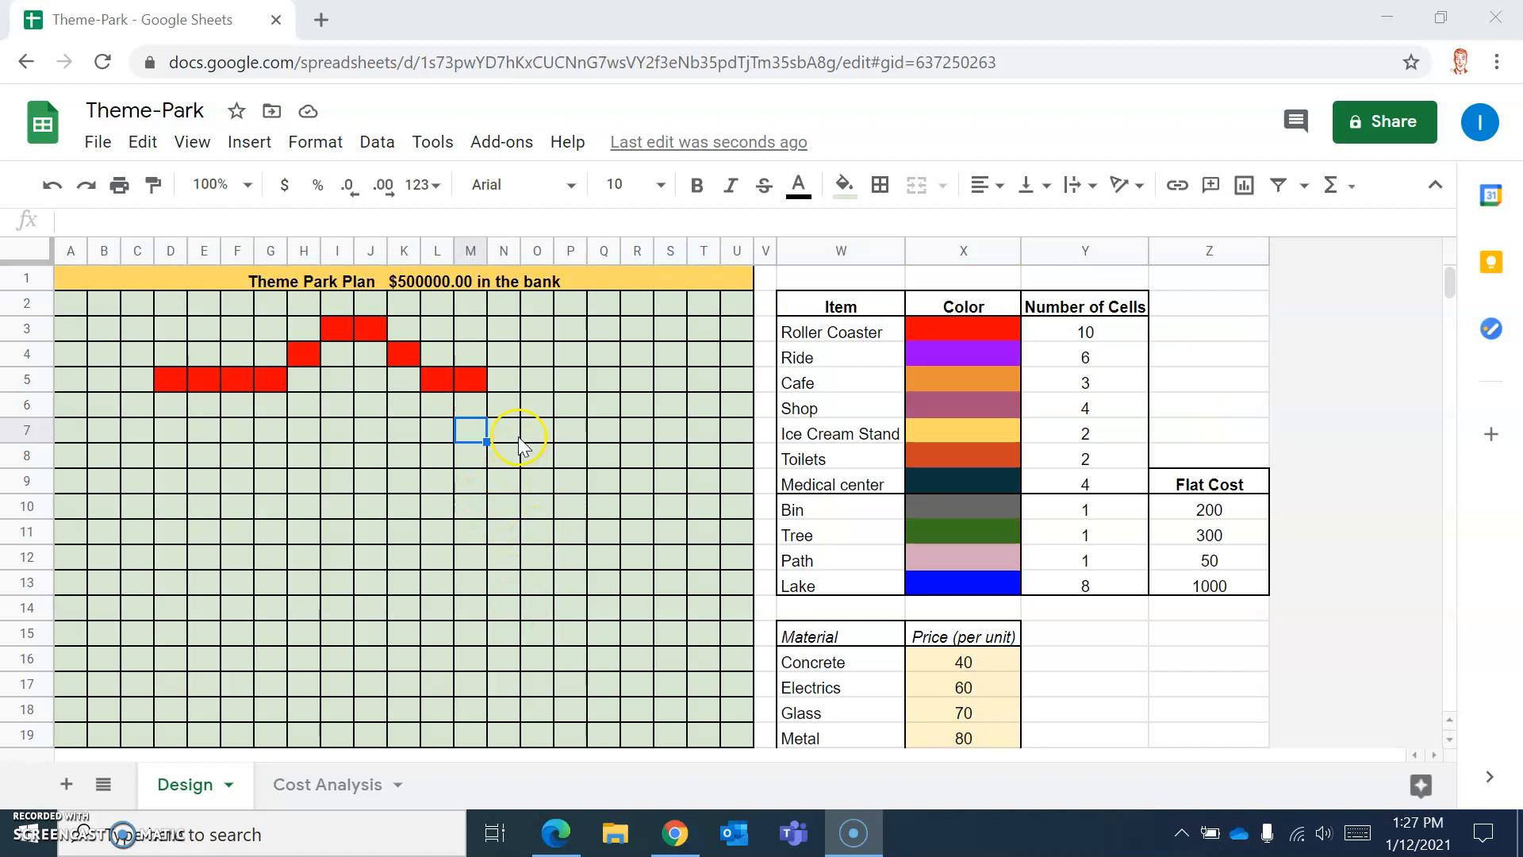
{"action": "left_click", "coordinate": [317, 793]}
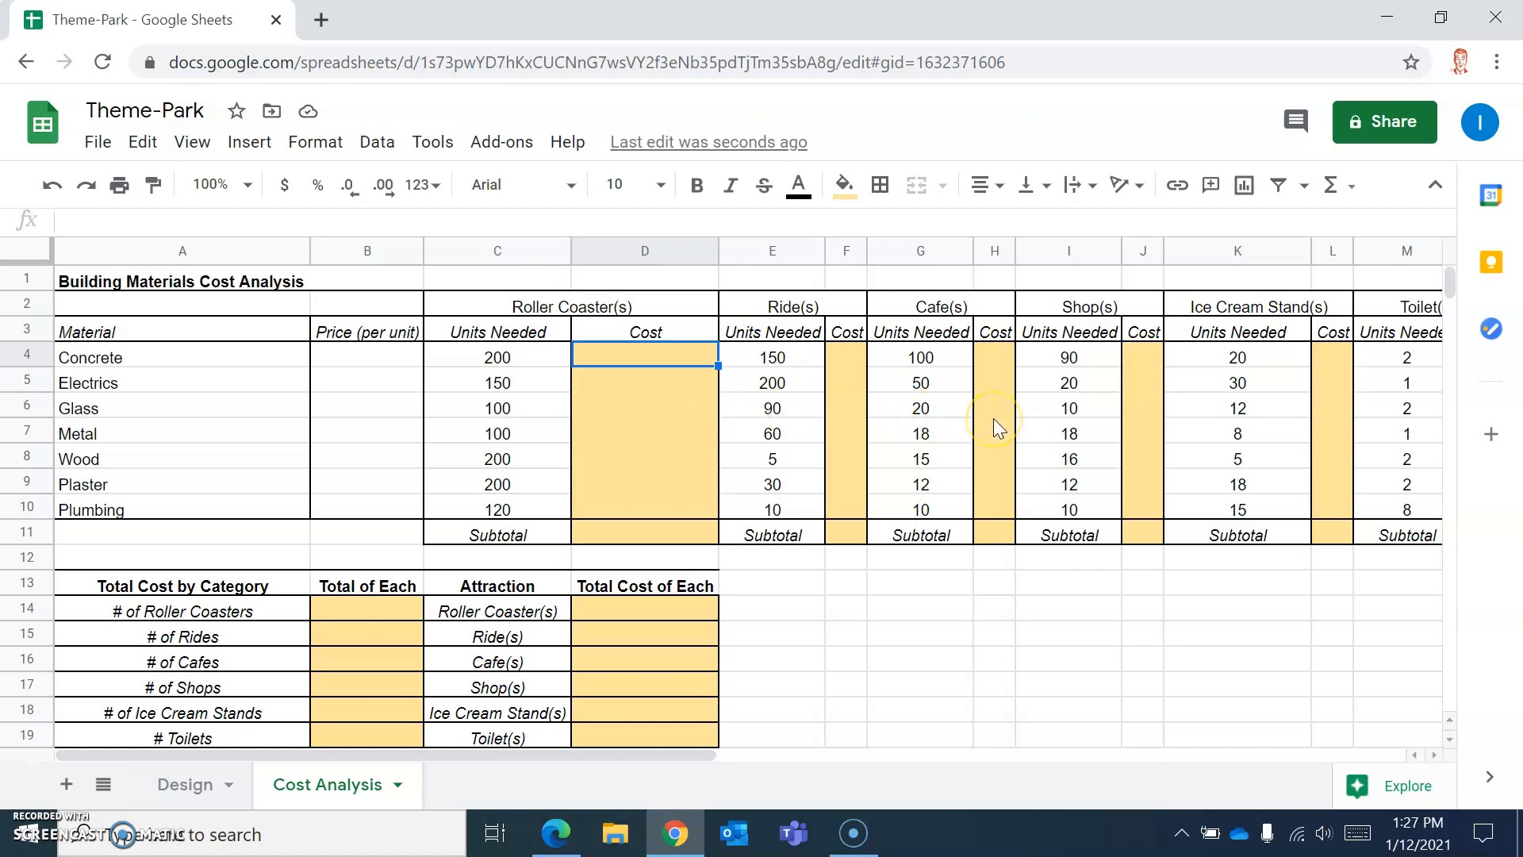
{"action": "scroll", "coordinate": [931, 512], "scroll_direction": "down", "scroll_amount": 4}
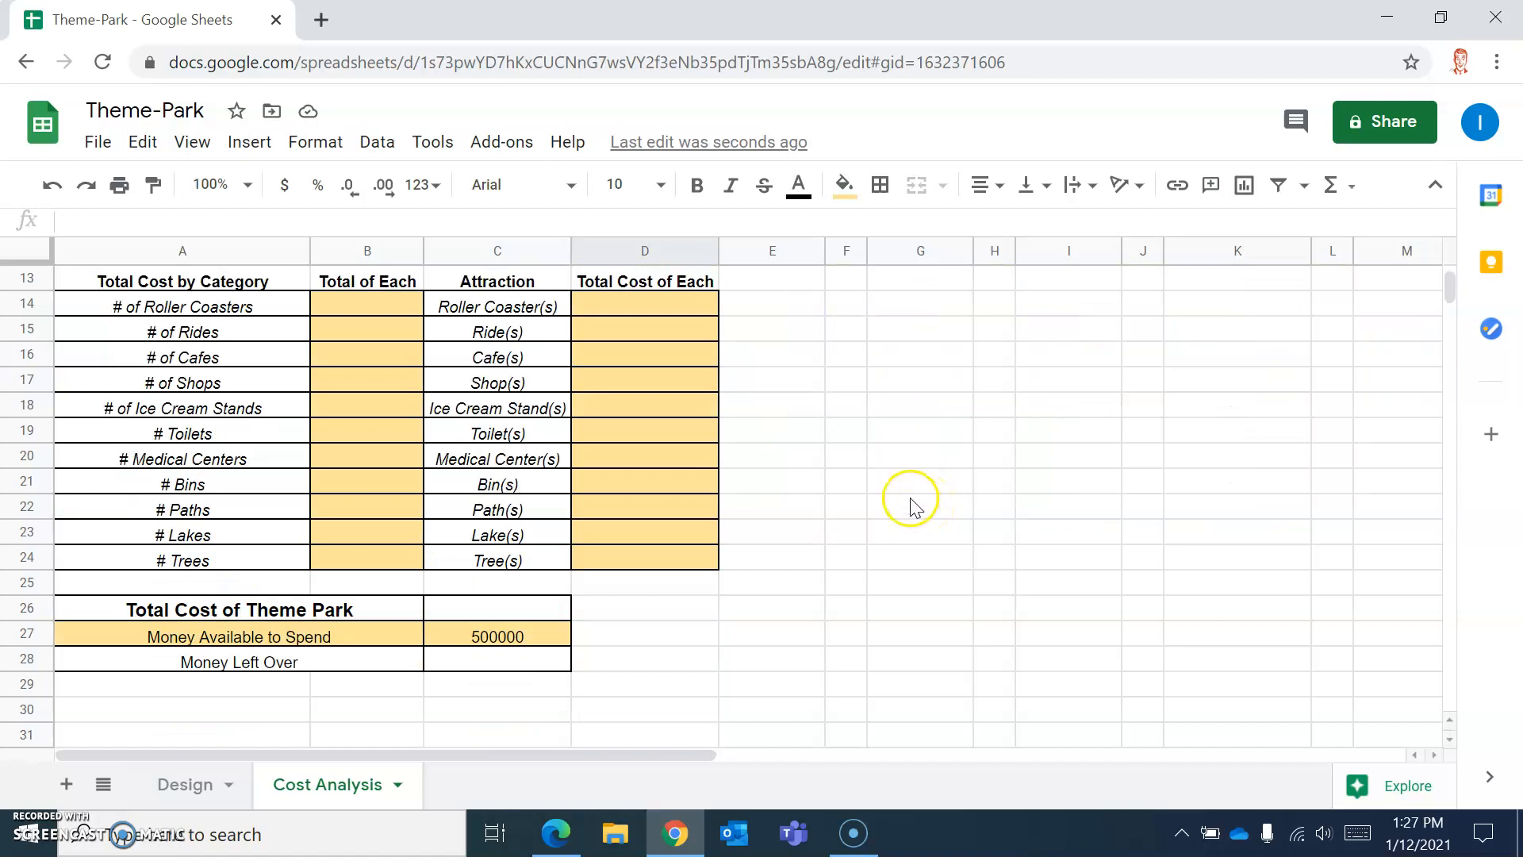
{"action": "scroll", "coordinate": [976, 436], "scroll_direction": "up", "scroll_amount": 2}
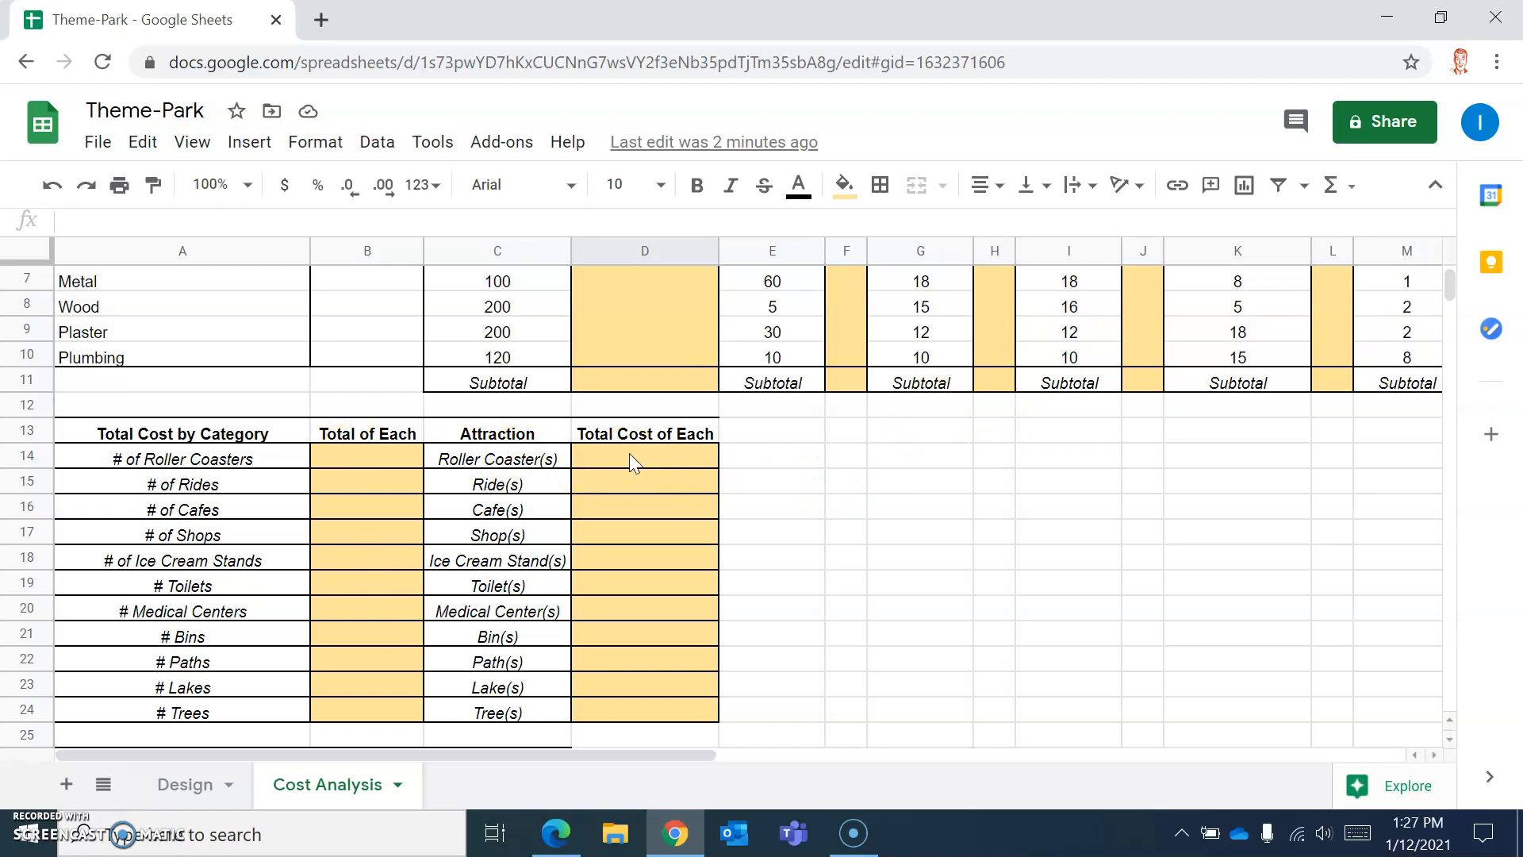
{"action": "scroll", "coordinate": [630, 463], "scroll_direction": "down", "scroll_amount": 2}
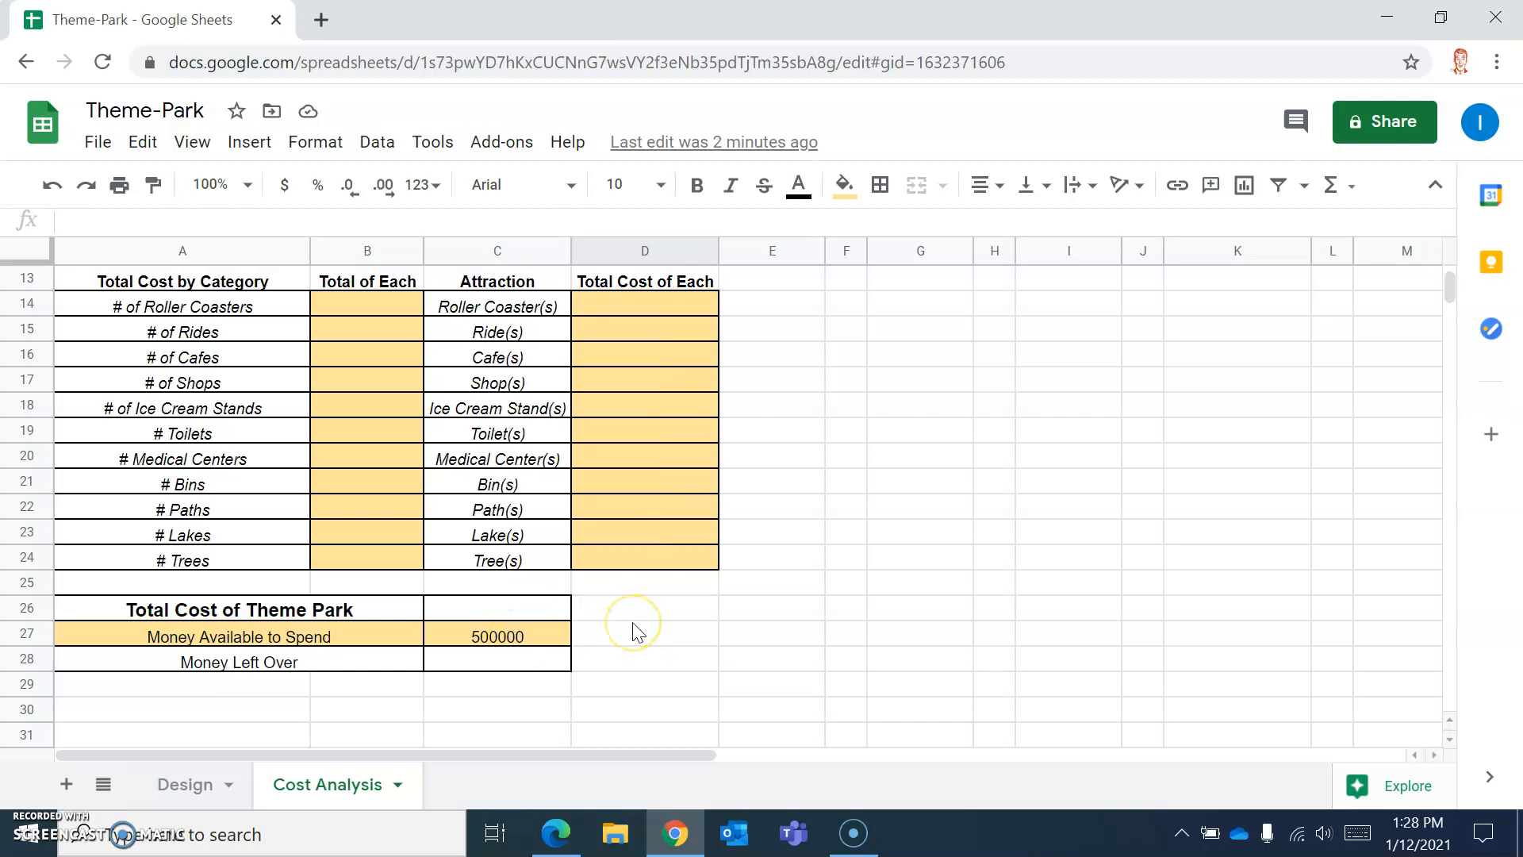
{"action": "scroll", "coordinate": [684, 595], "scroll_direction": "up", "scroll_amount": 2}
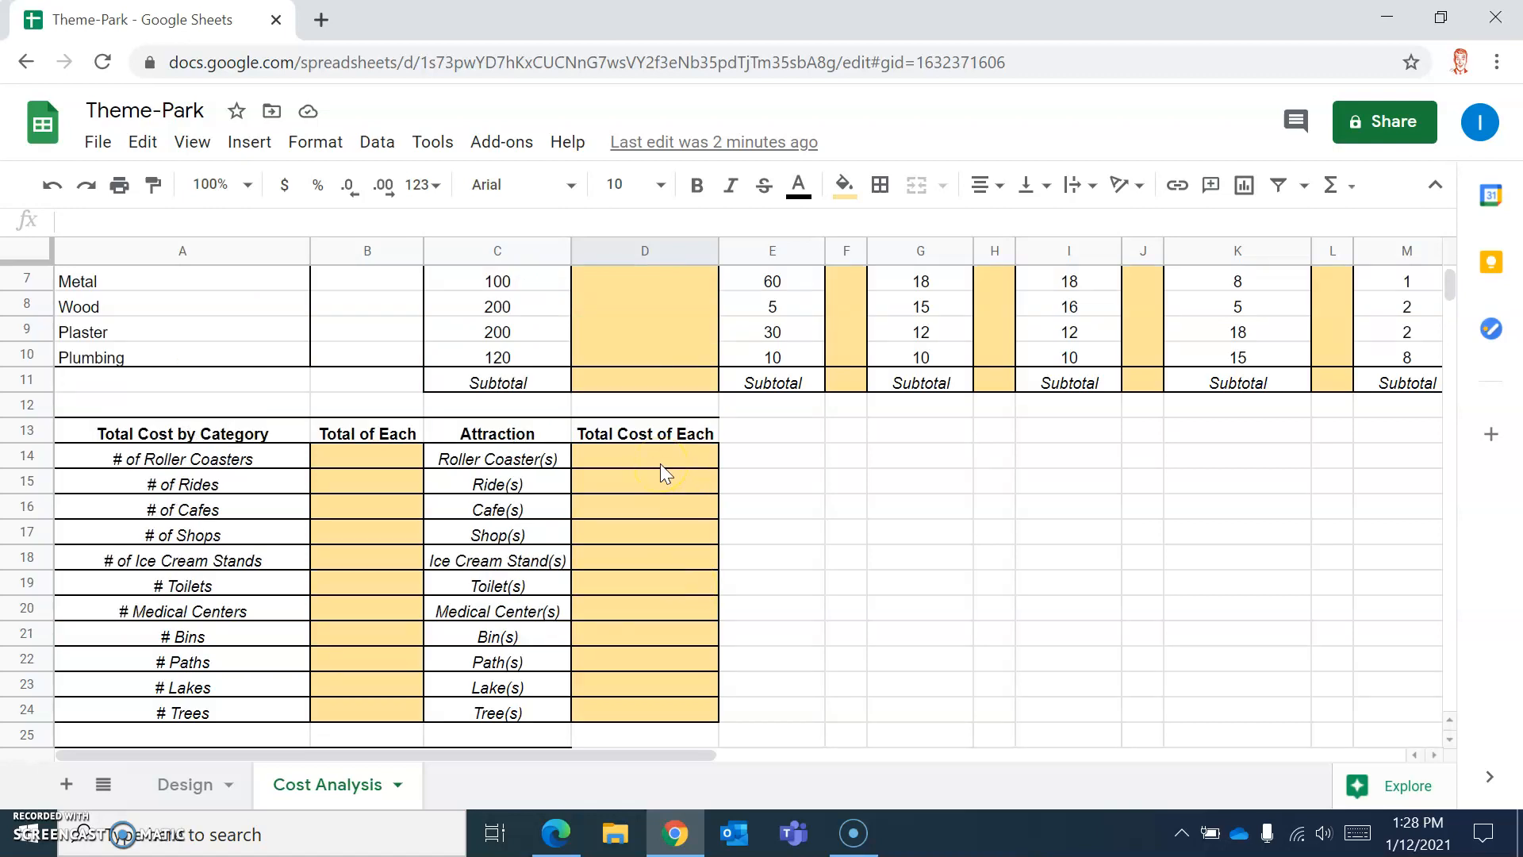
{"action": "scroll", "coordinate": [671, 487], "scroll_direction": "up", "scroll_amount": 2}
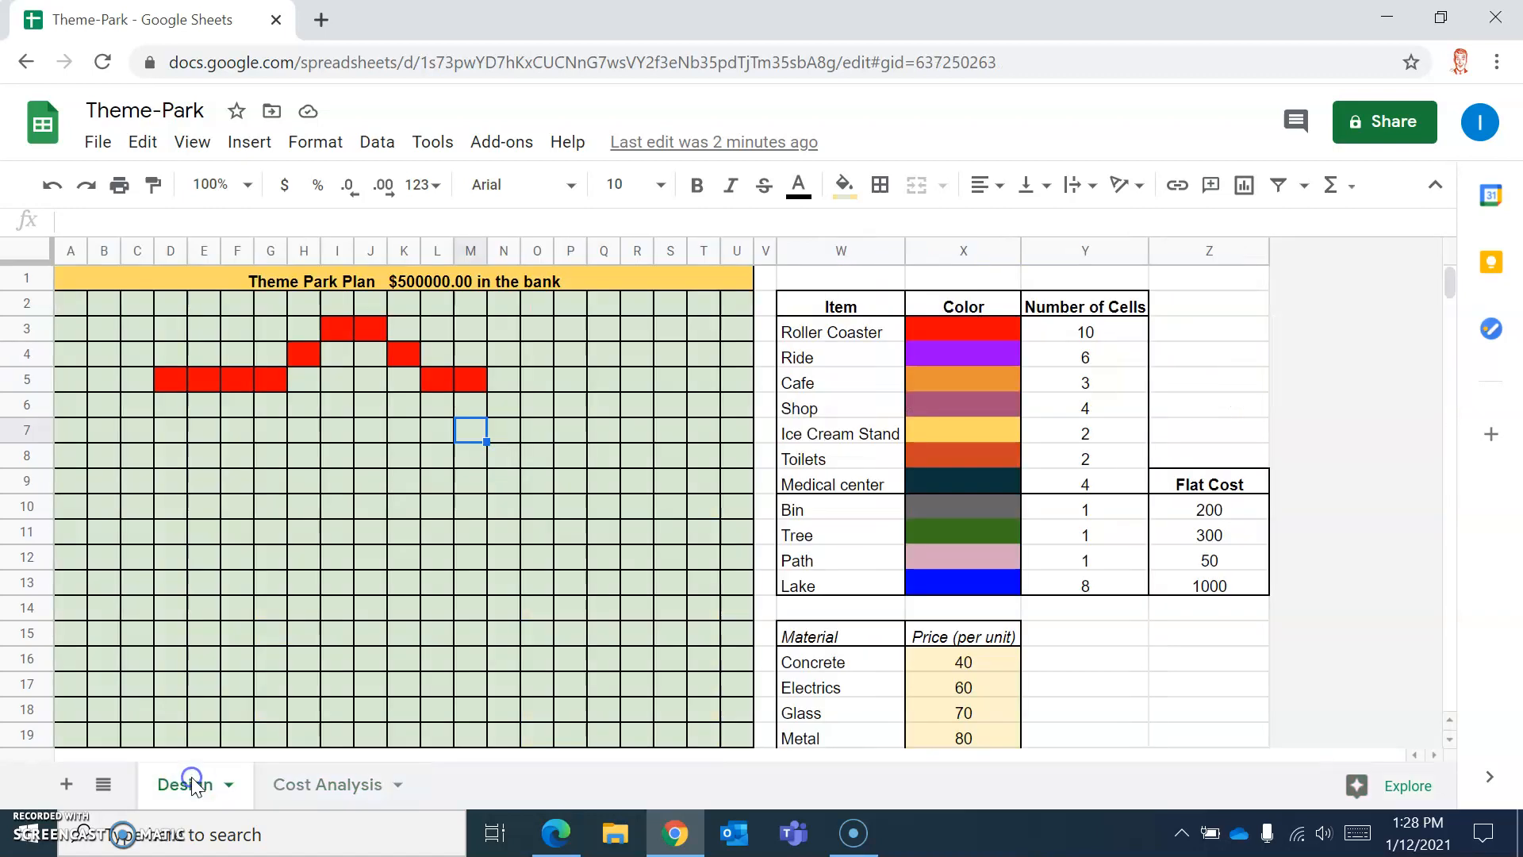
Return to the Design sheet and copy the purple Ride color cell from the item table
{"action": "left_click", "coordinate": [187, 784]}
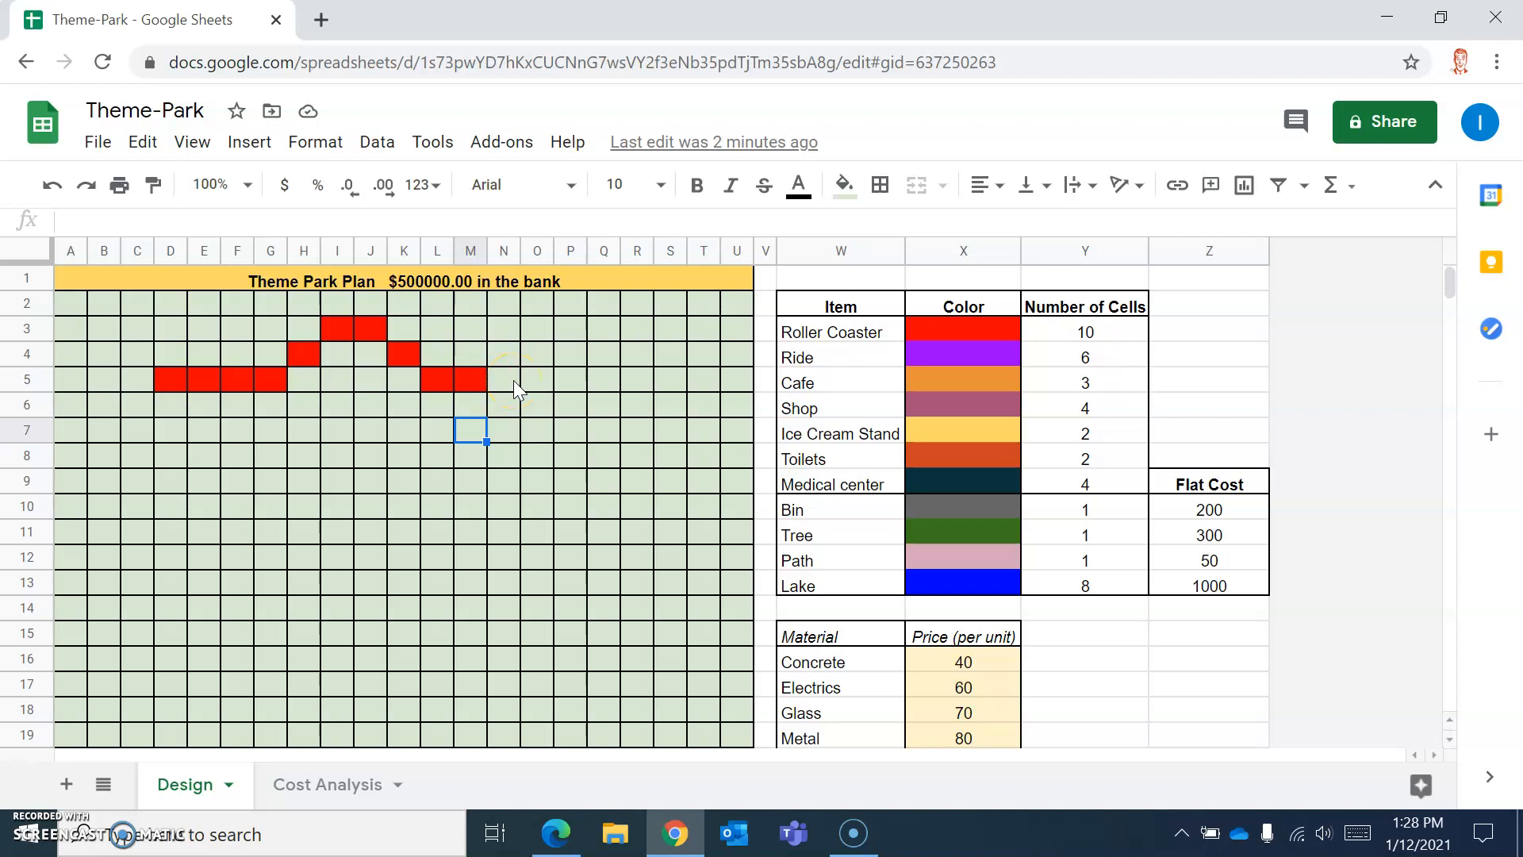
{"action": "left_click", "coordinate": [949, 359]}
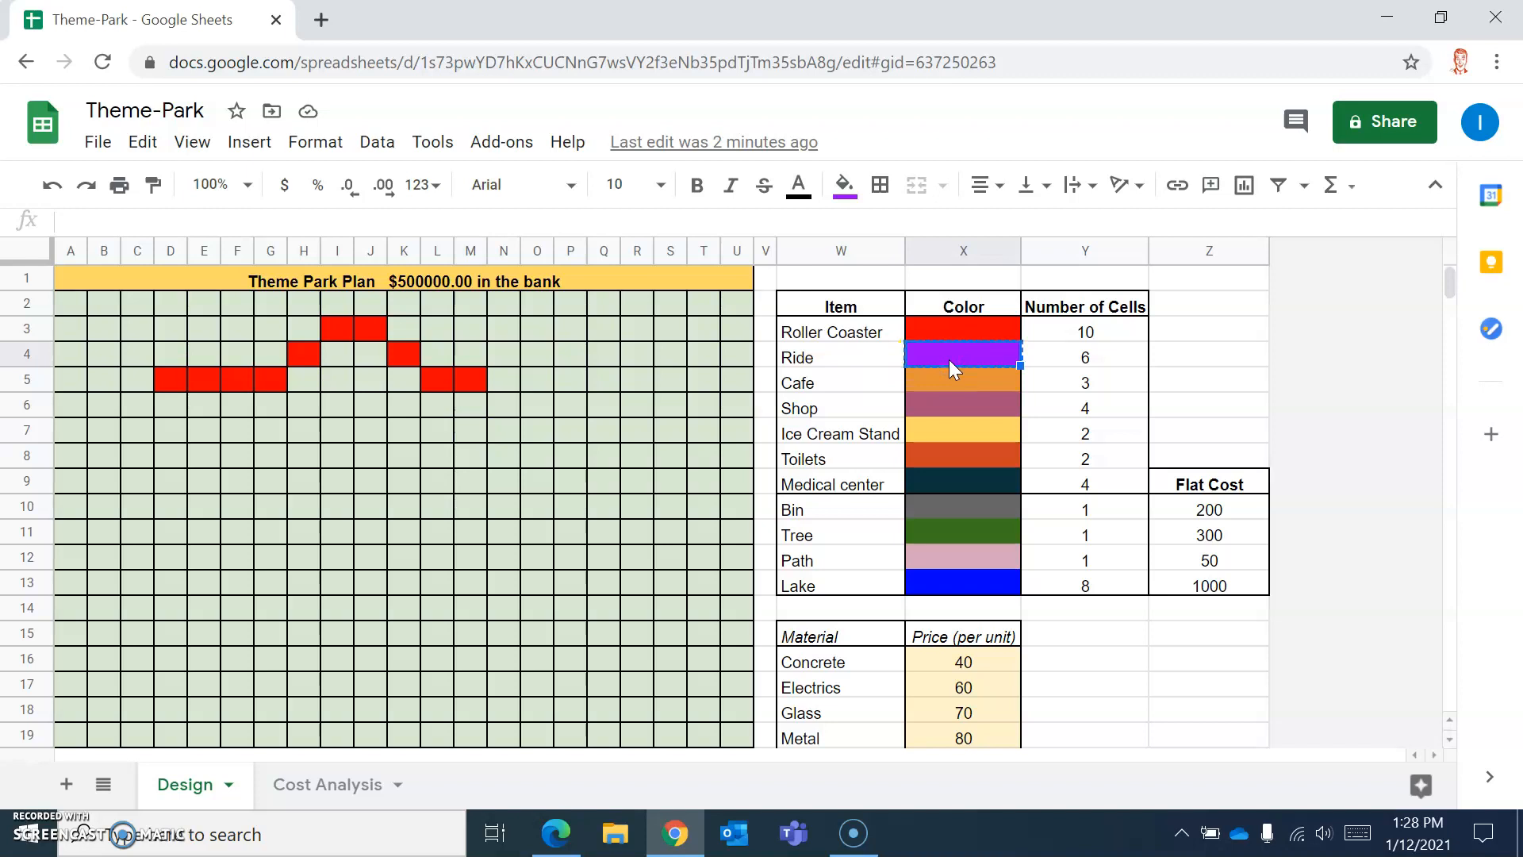
{"action": "right_click", "coordinate": [949, 359]}
{"action": "left_click", "coordinate": [1022, 235]}
{"action": "left_click", "coordinate": [143, 143]}
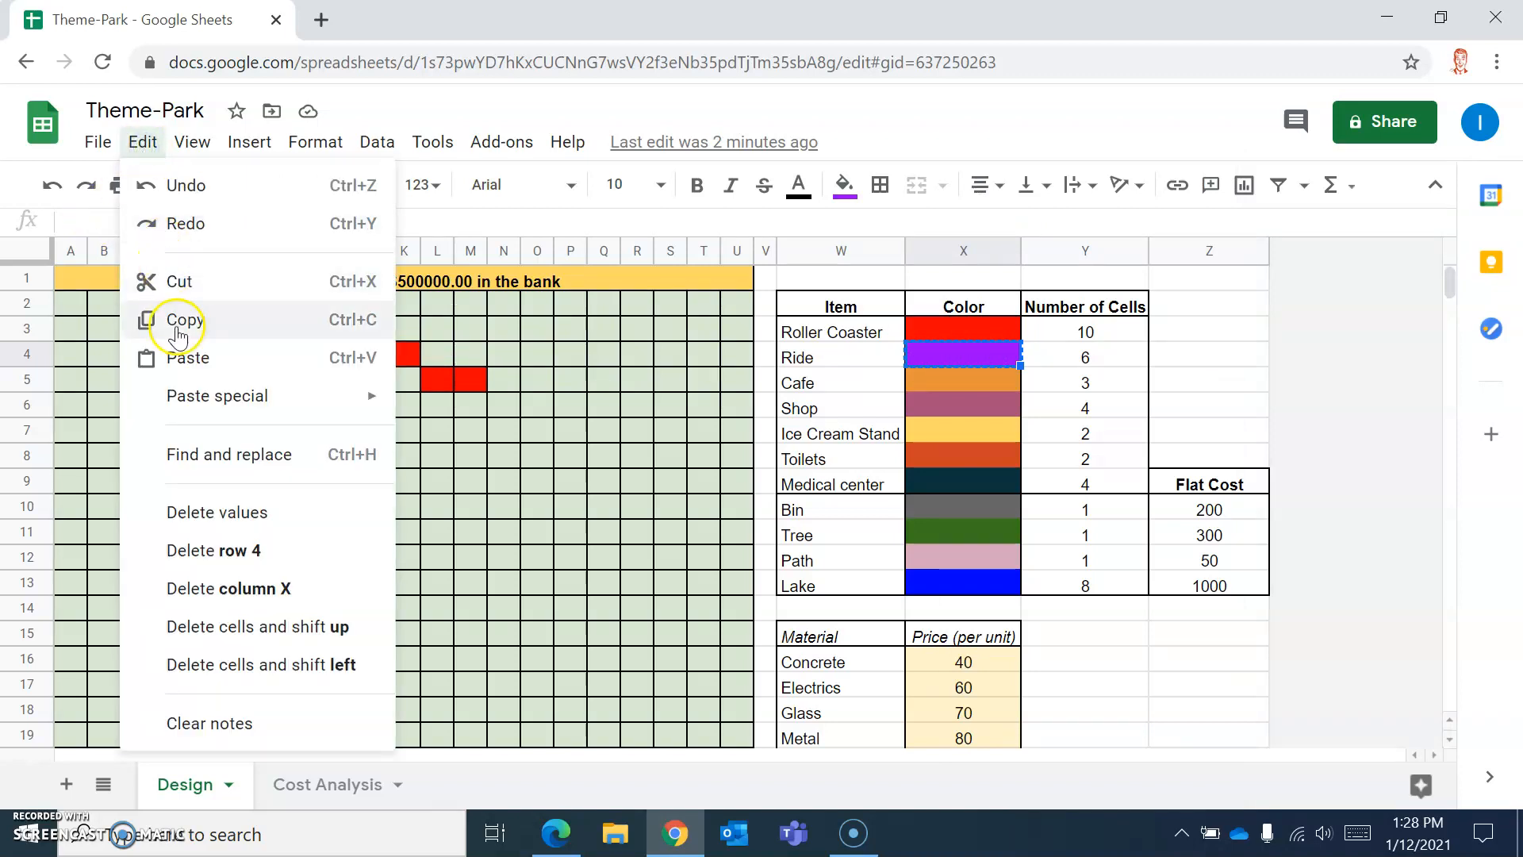
{"action": "left_click", "coordinate": [955, 354]}
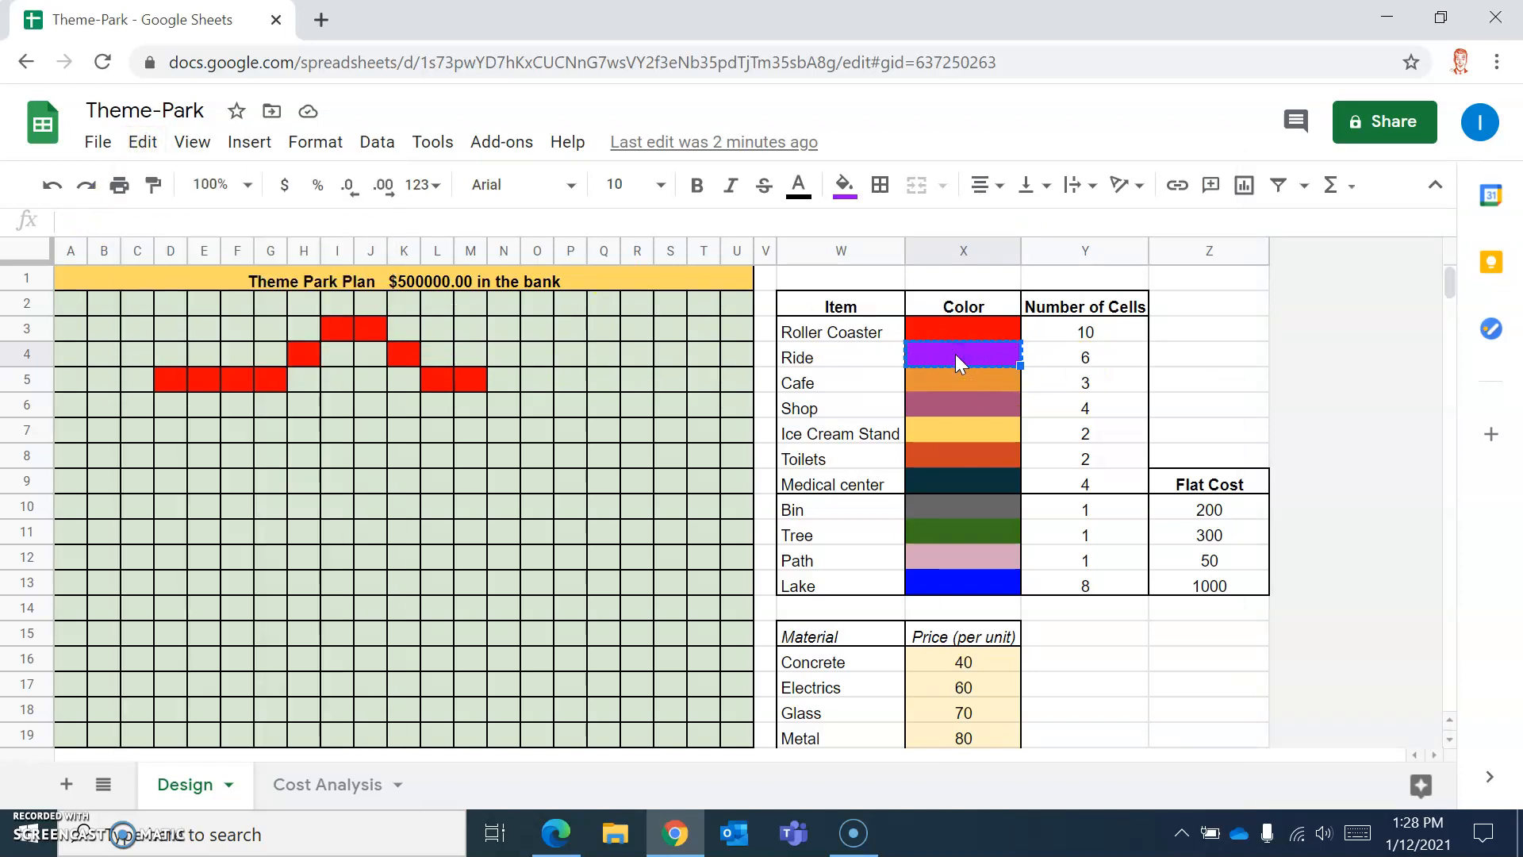
Draw a six-cell ring-shaped ride by pasting the Ride color into F8, E9, E10, G9, G10 and F11
{"action": "left_click", "coordinate": [239, 454]}
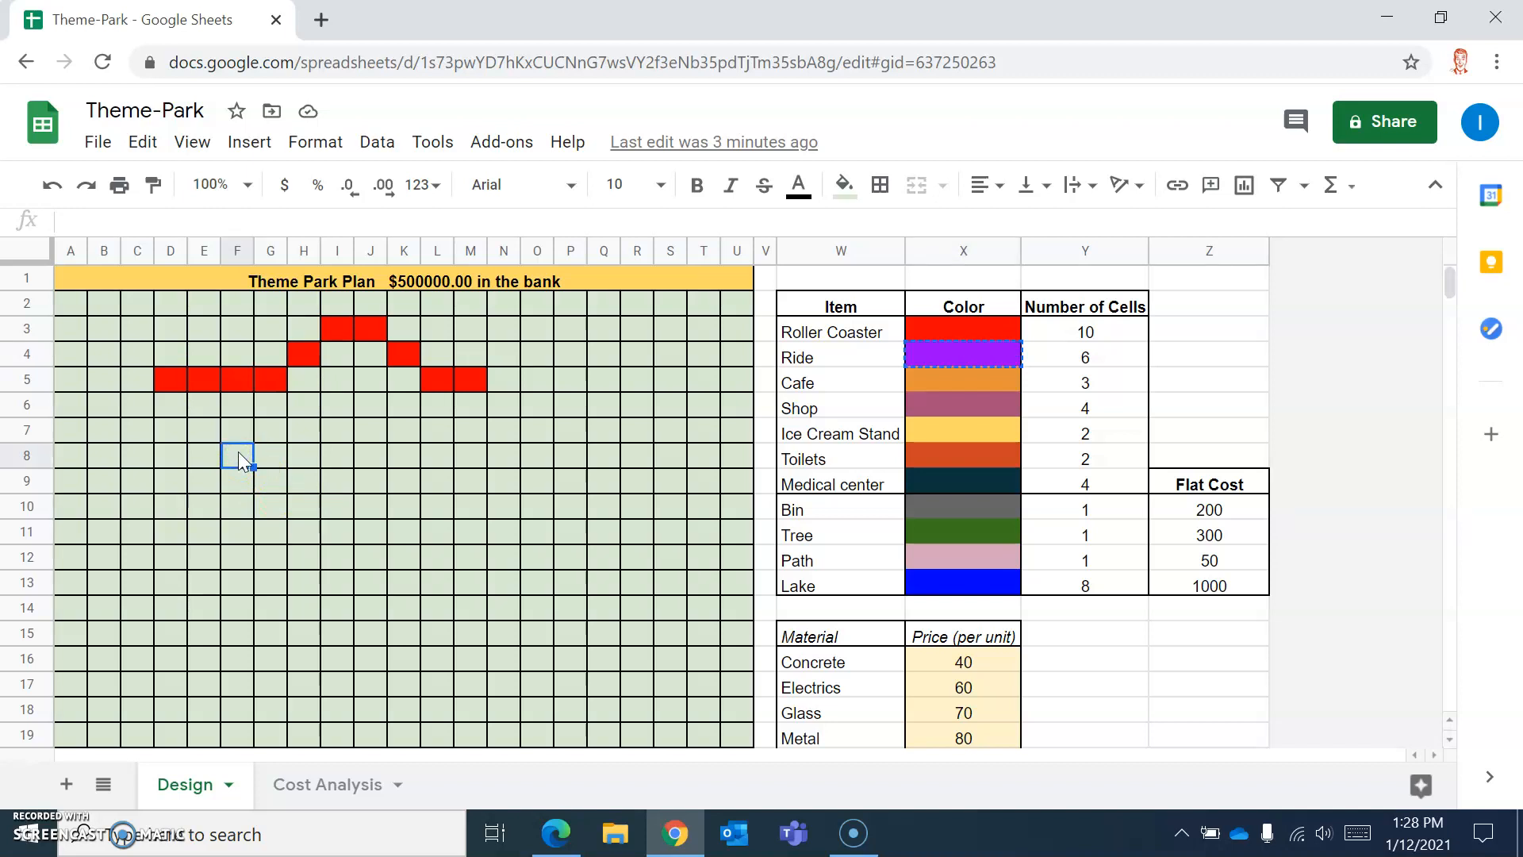
{"action": "key", "text": "ctrl+v"}
{"action": "left_click", "coordinate": [191, 482]}
{"action": "key", "text": "ctrl+v"}
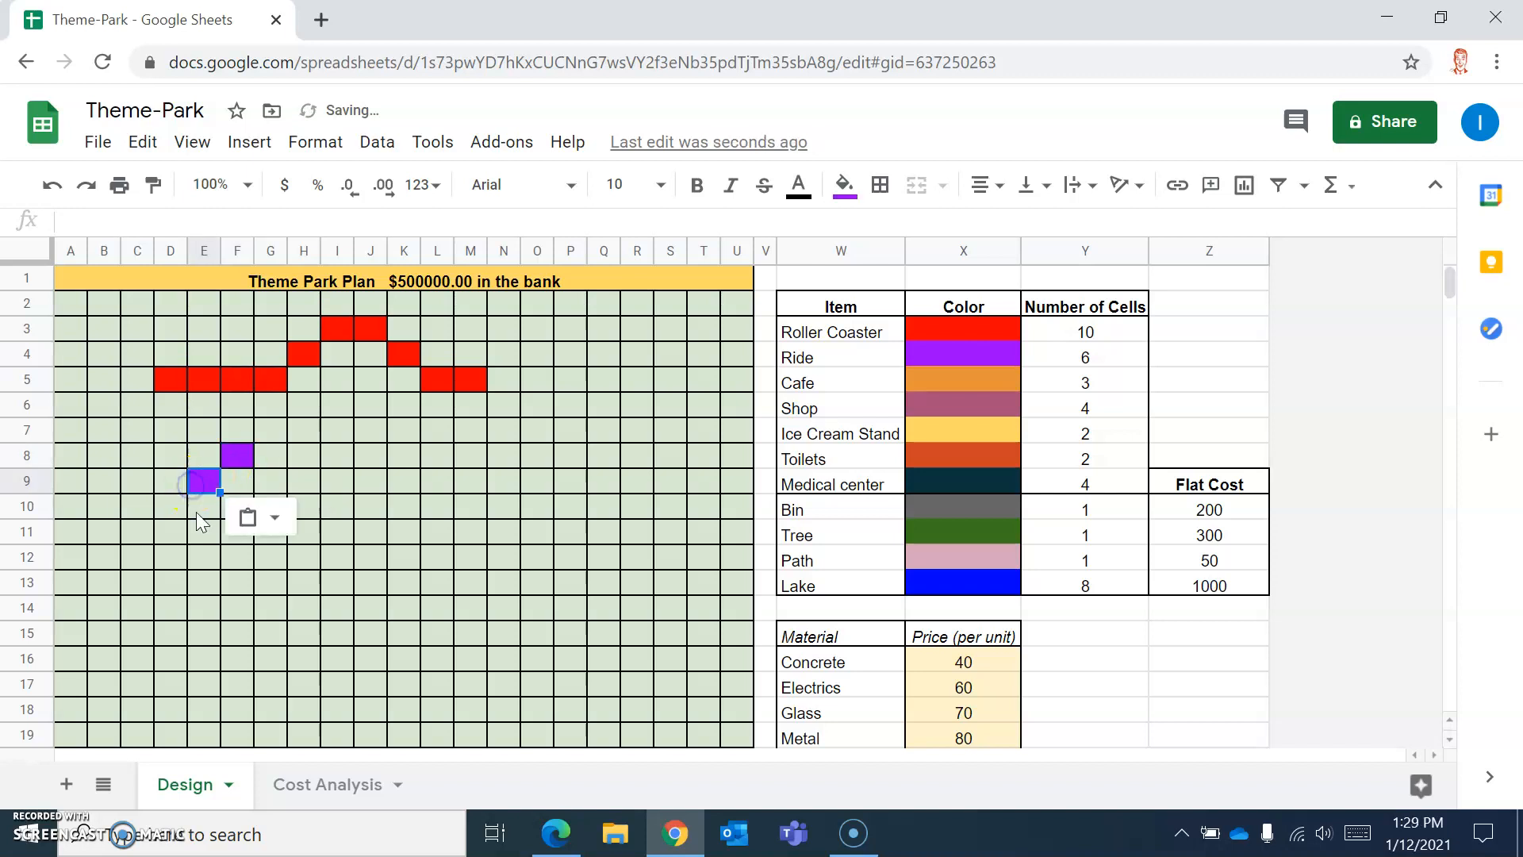
{"action": "left_click", "coordinate": [197, 512]}
{"action": "key", "text": "ctrl+v"}
{"action": "left_click", "coordinate": [269, 482]}
{"action": "key", "text": "ctrl+v"}
{"action": "left_click", "coordinate": [264, 511]}
{"action": "key", "text": "ctrl+v"}
{"action": "left_click", "coordinate": [238, 531]}
{"action": "key", "text": "ctrl+v"}
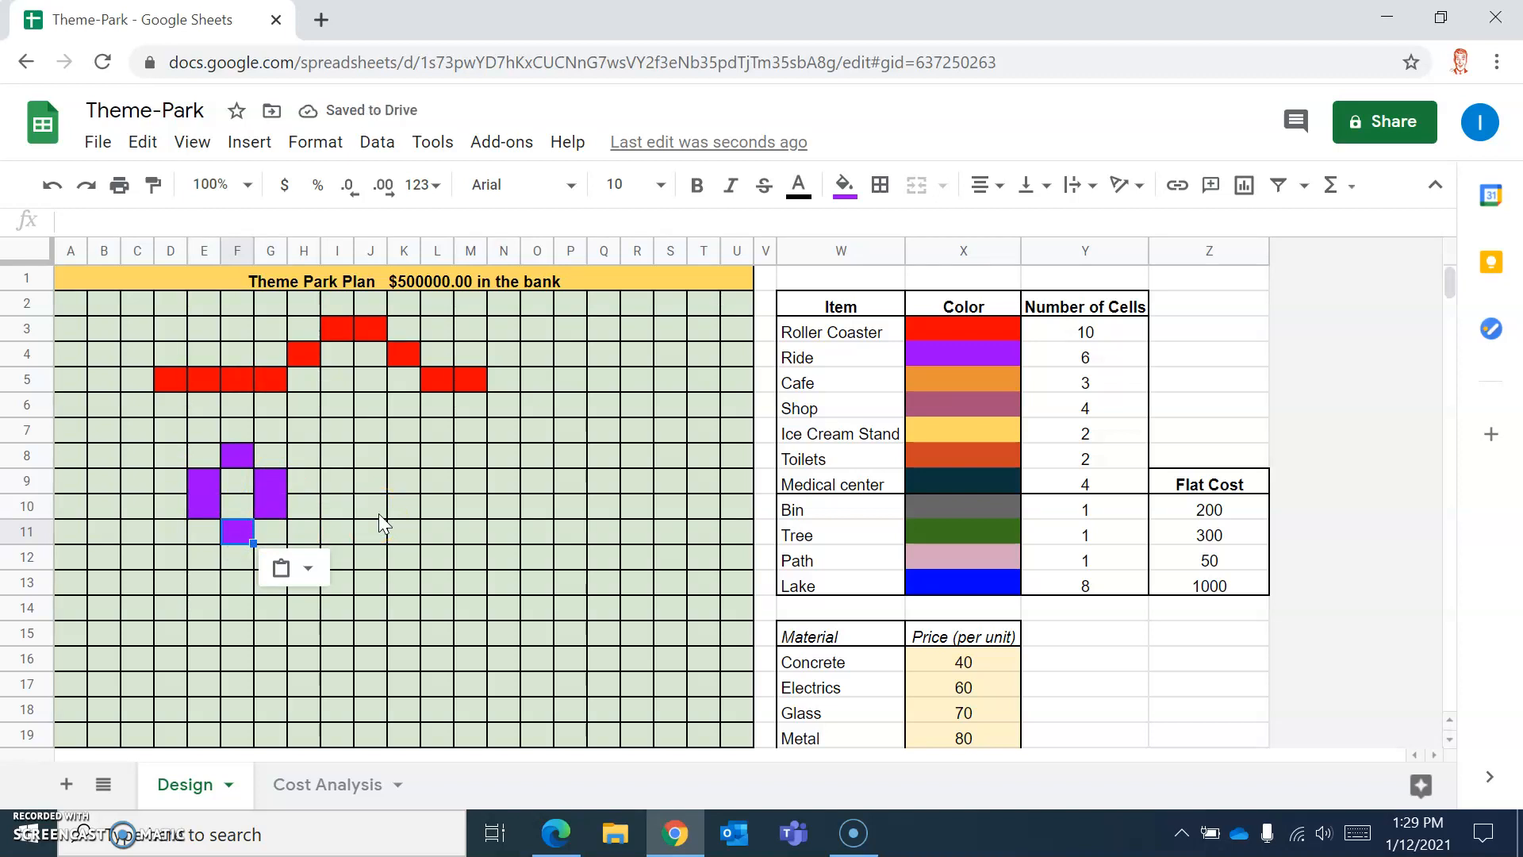
Try pasting the Ride color into cell K9 and undo the paste
{"action": "right_click", "coordinate": [395, 481]}
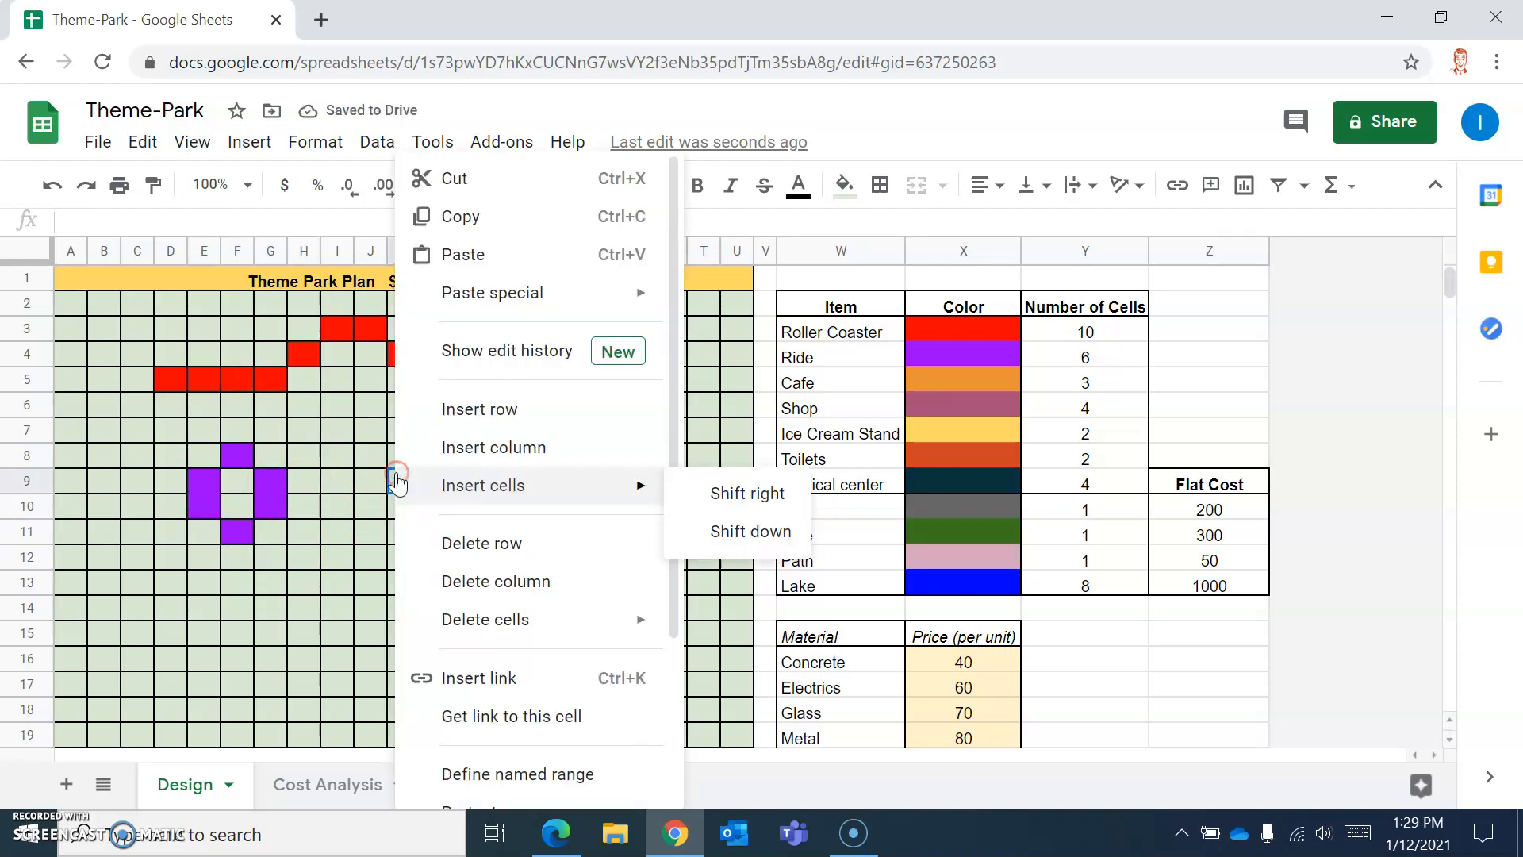
{"action": "left_click", "coordinate": [464, 255]}
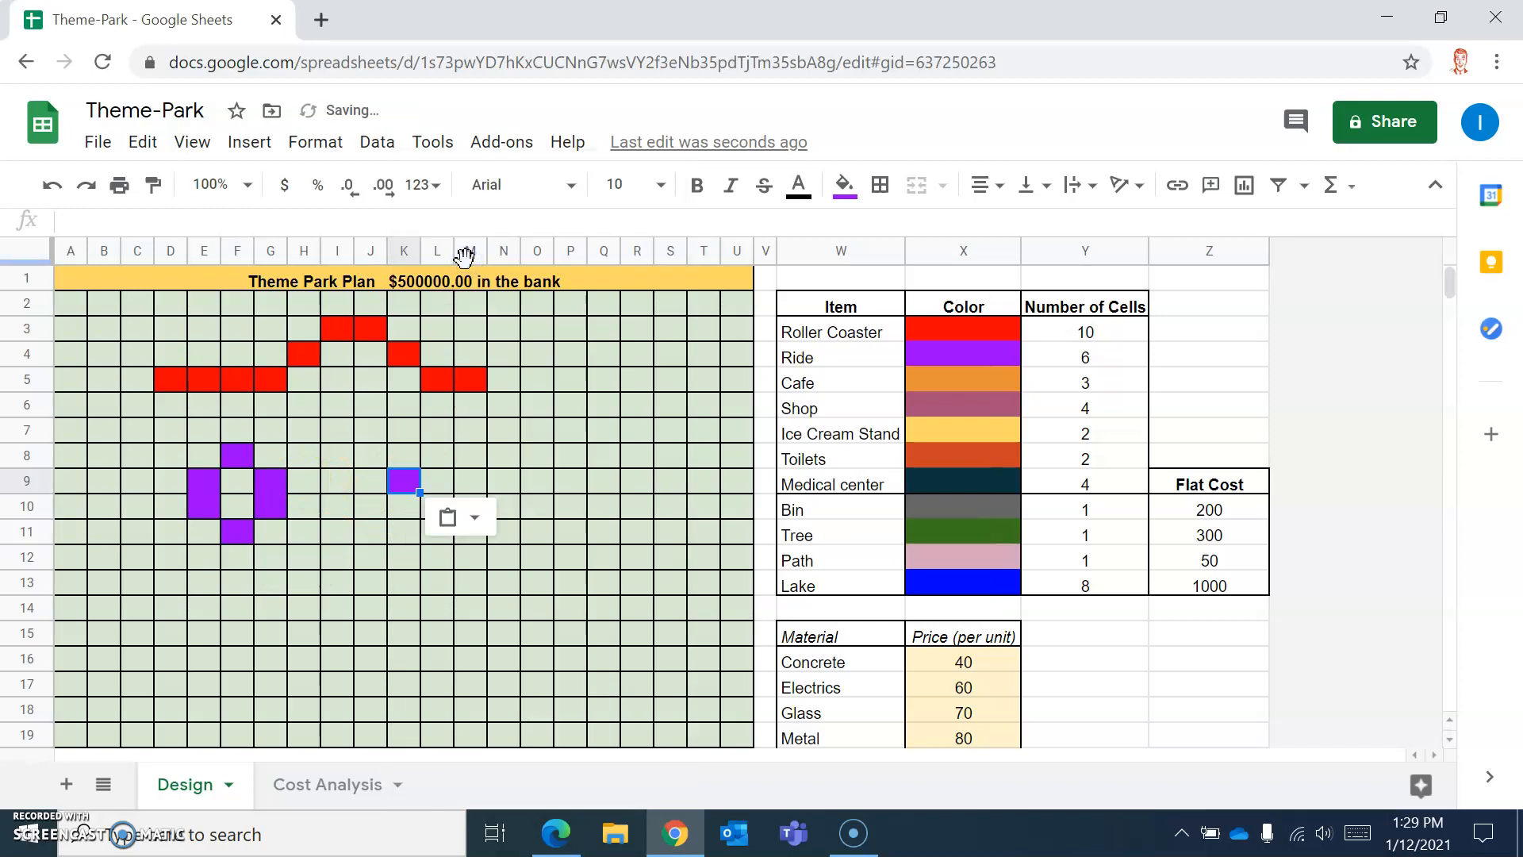
{"action": "left_click", "coordinate": [154, 144]}
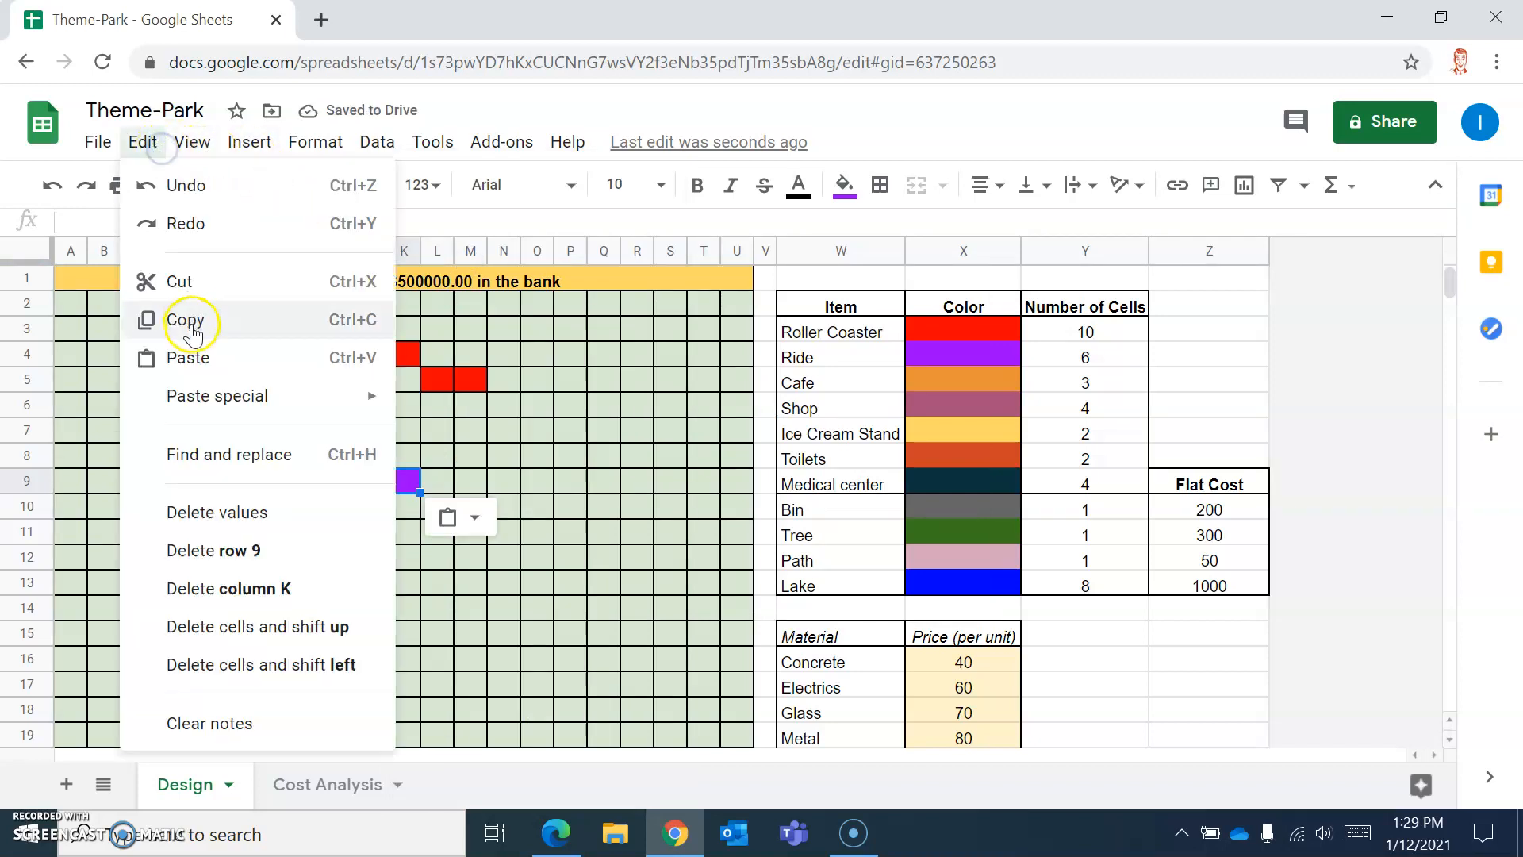
{"action": "left_click", "coordinate": [455, 481]}
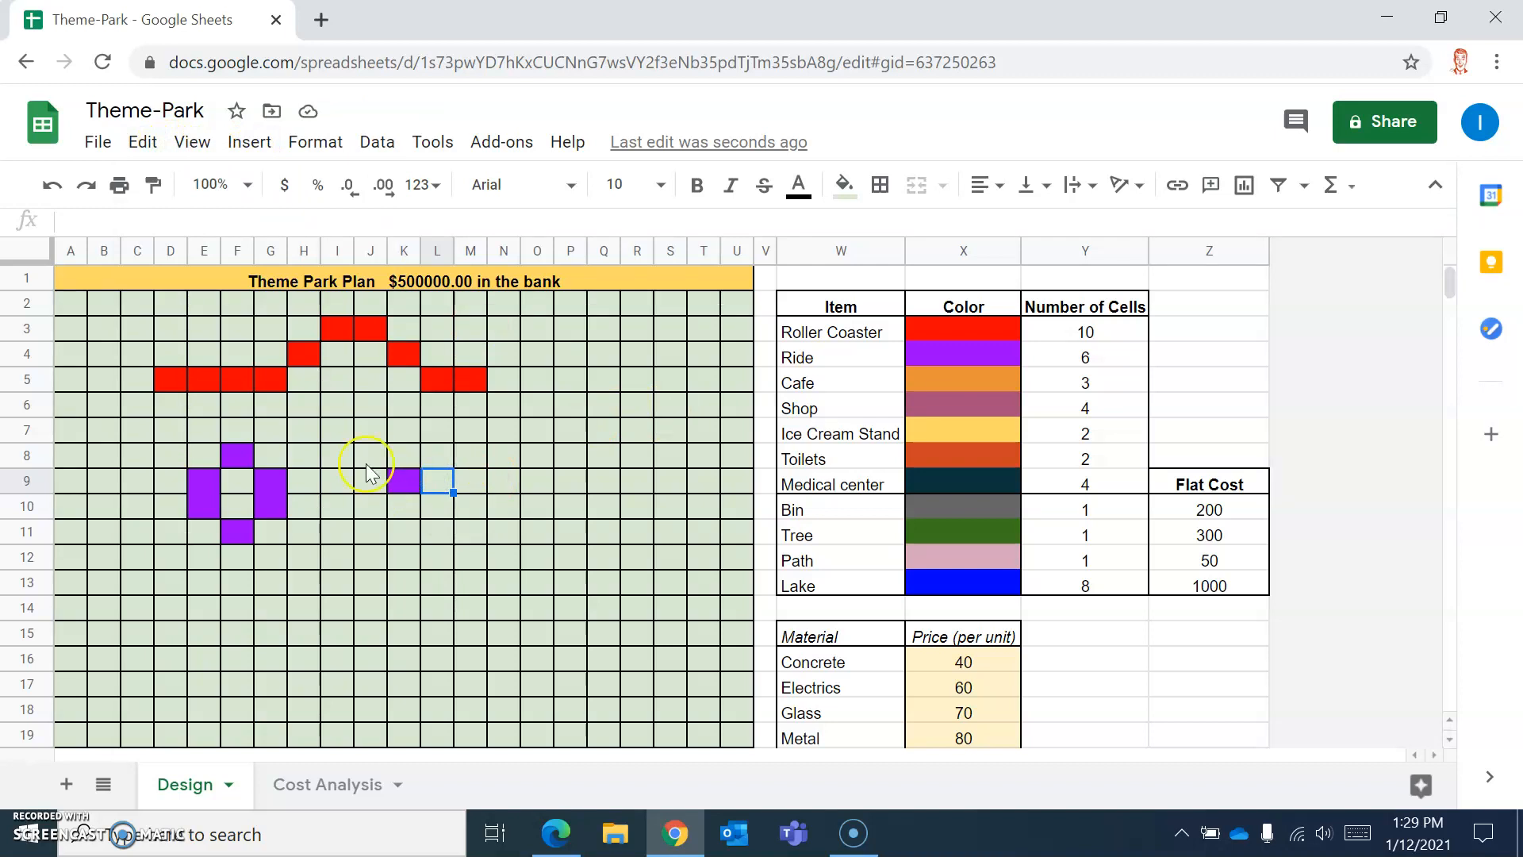
{"action": "left_click", "coordinate": [51, 185]}
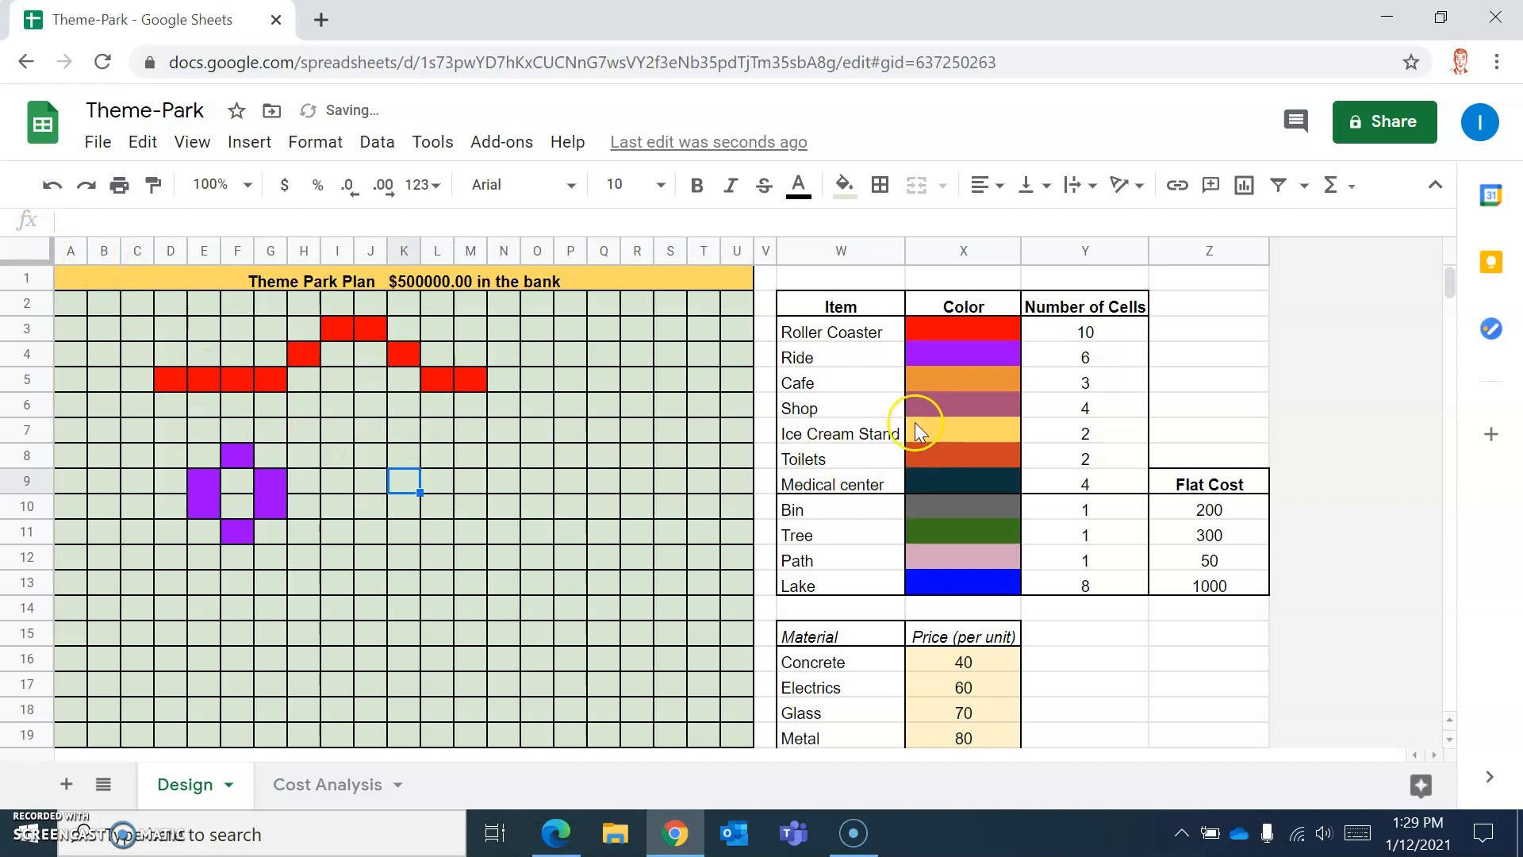
Add a three-cell cafe to the plan by copying the Cafe color into N11, N10 and O10
{"action": "left_click", "coordinate": [961, 379]}
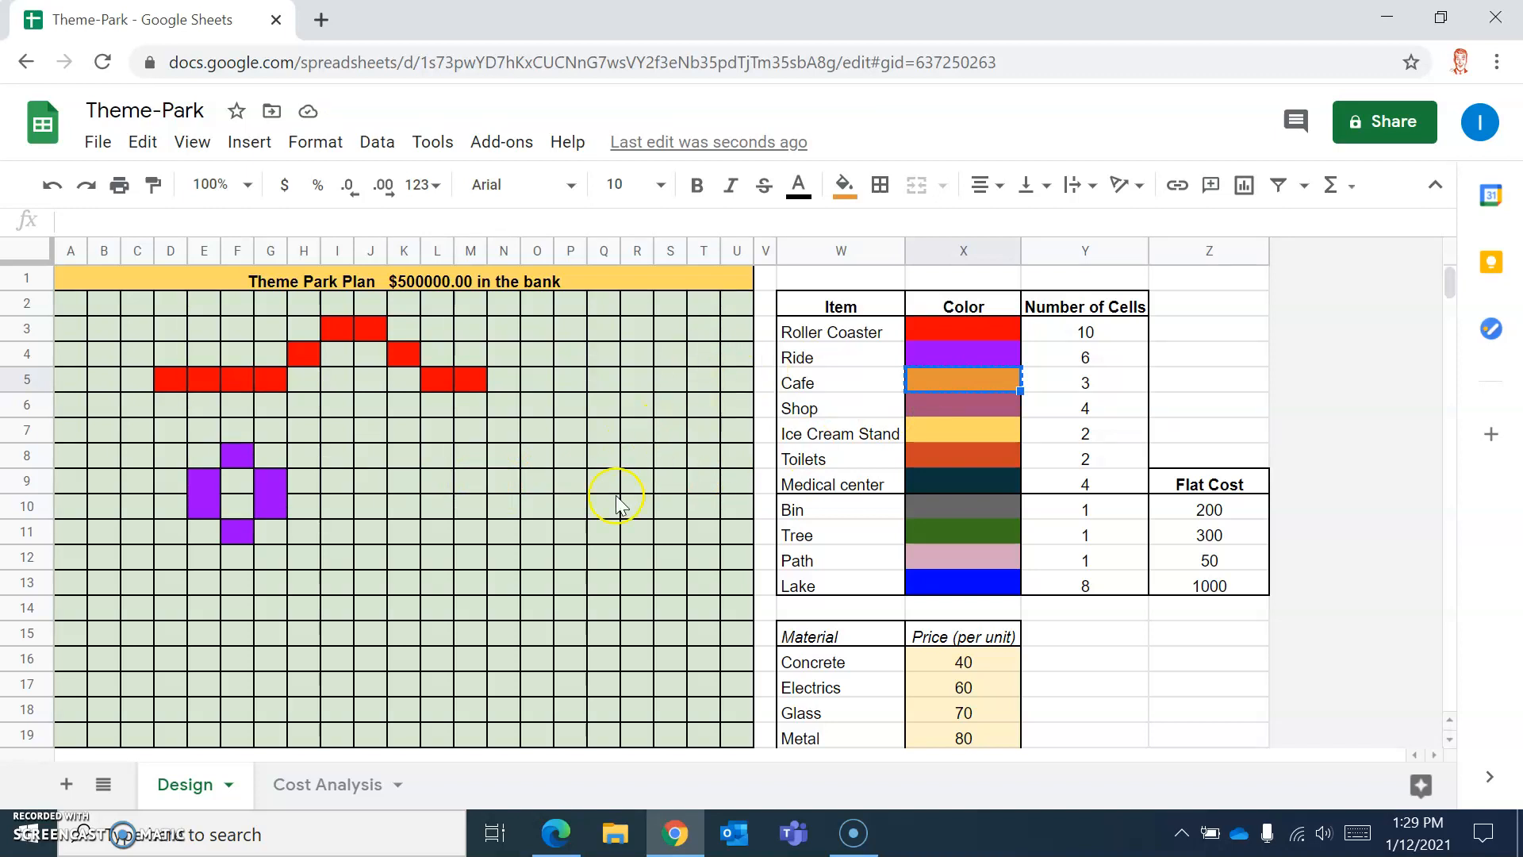
{"action": "left_click", "coordinate": [507, 531]}
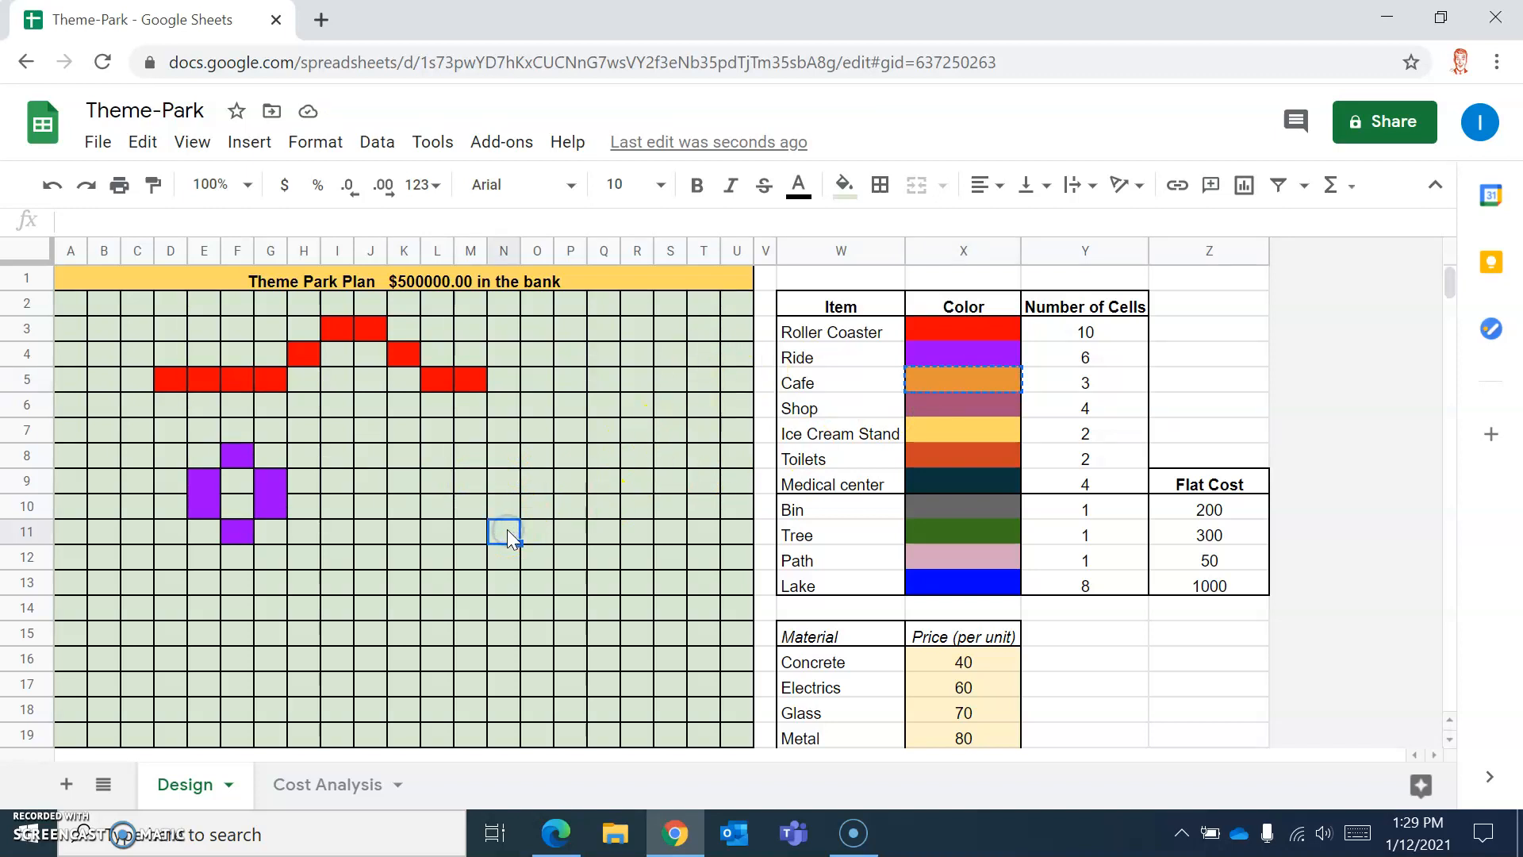
{"action": "key", "text": "ctrl+v"}
{"action": "left_click", "coordinate": [507, 505]}
{"action": "key", "text": "ctrl+v"}
{"action": "left_click", "coordinate": [537, 506]}
{"action": "key", "text": "ctrl+v"}
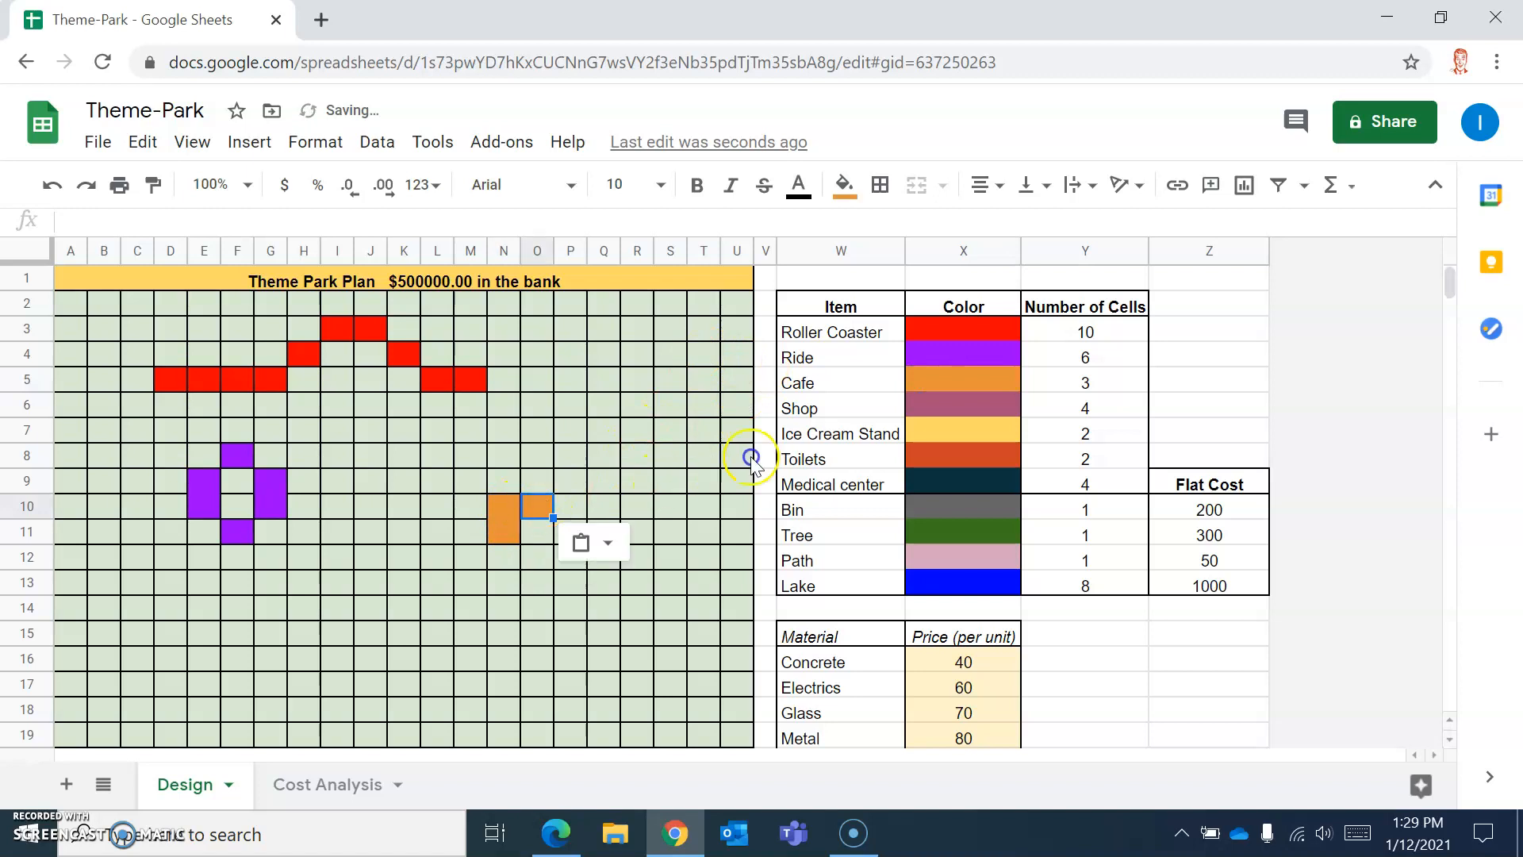
Add a four-cell shop to the plan by copying the Shop color into B15:C16
{"action": "left_click", "coordinate": [941, 416]}
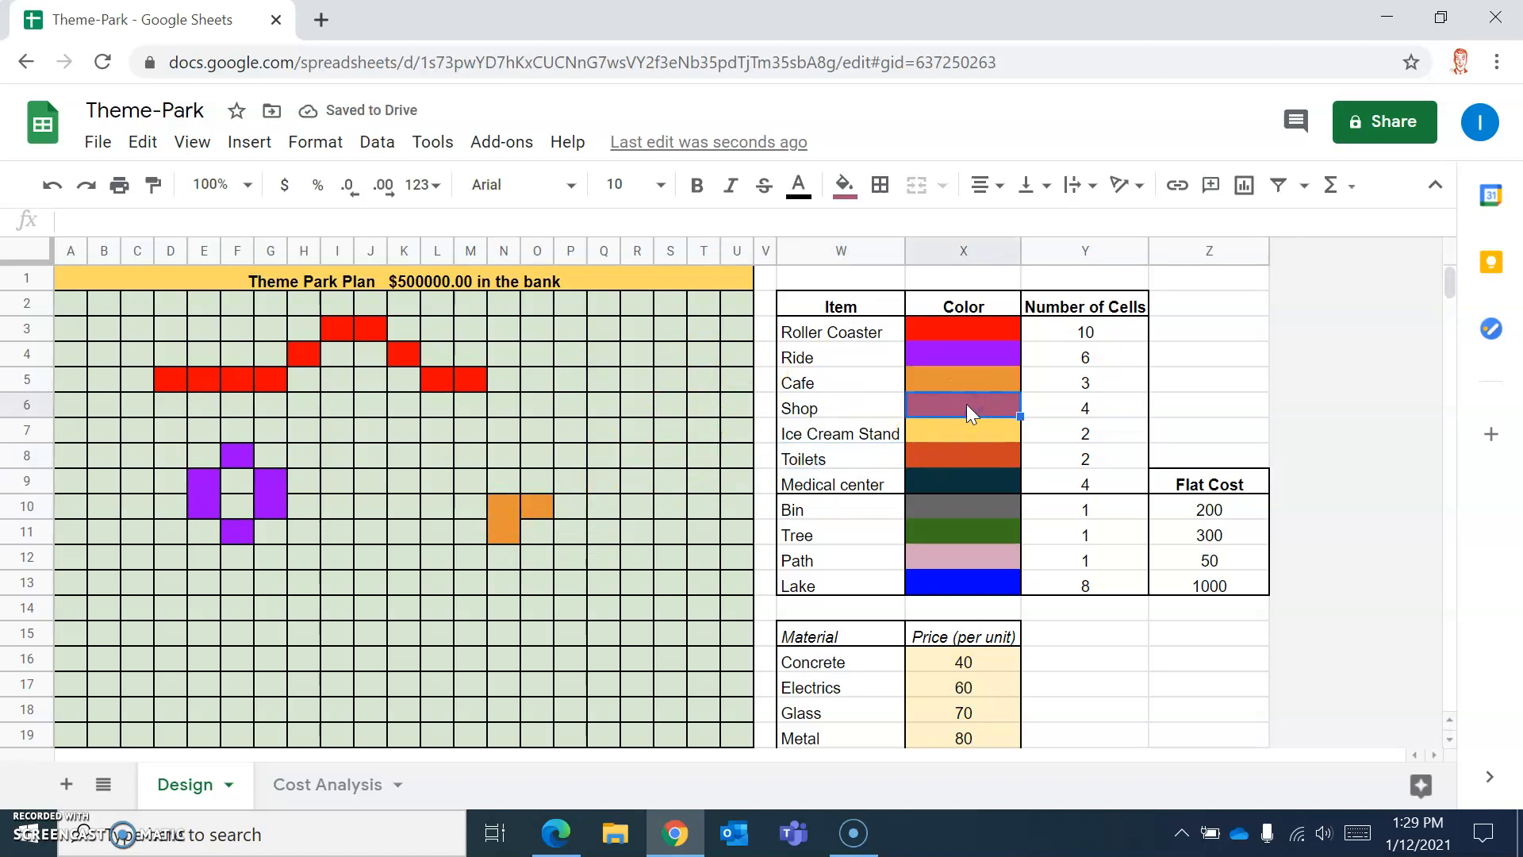
{"action": "left_click_drag", "start_coordinate": [98, 634], "coordinate": [126, 665]}
{"action": "key", "text": "ctrl+v"}
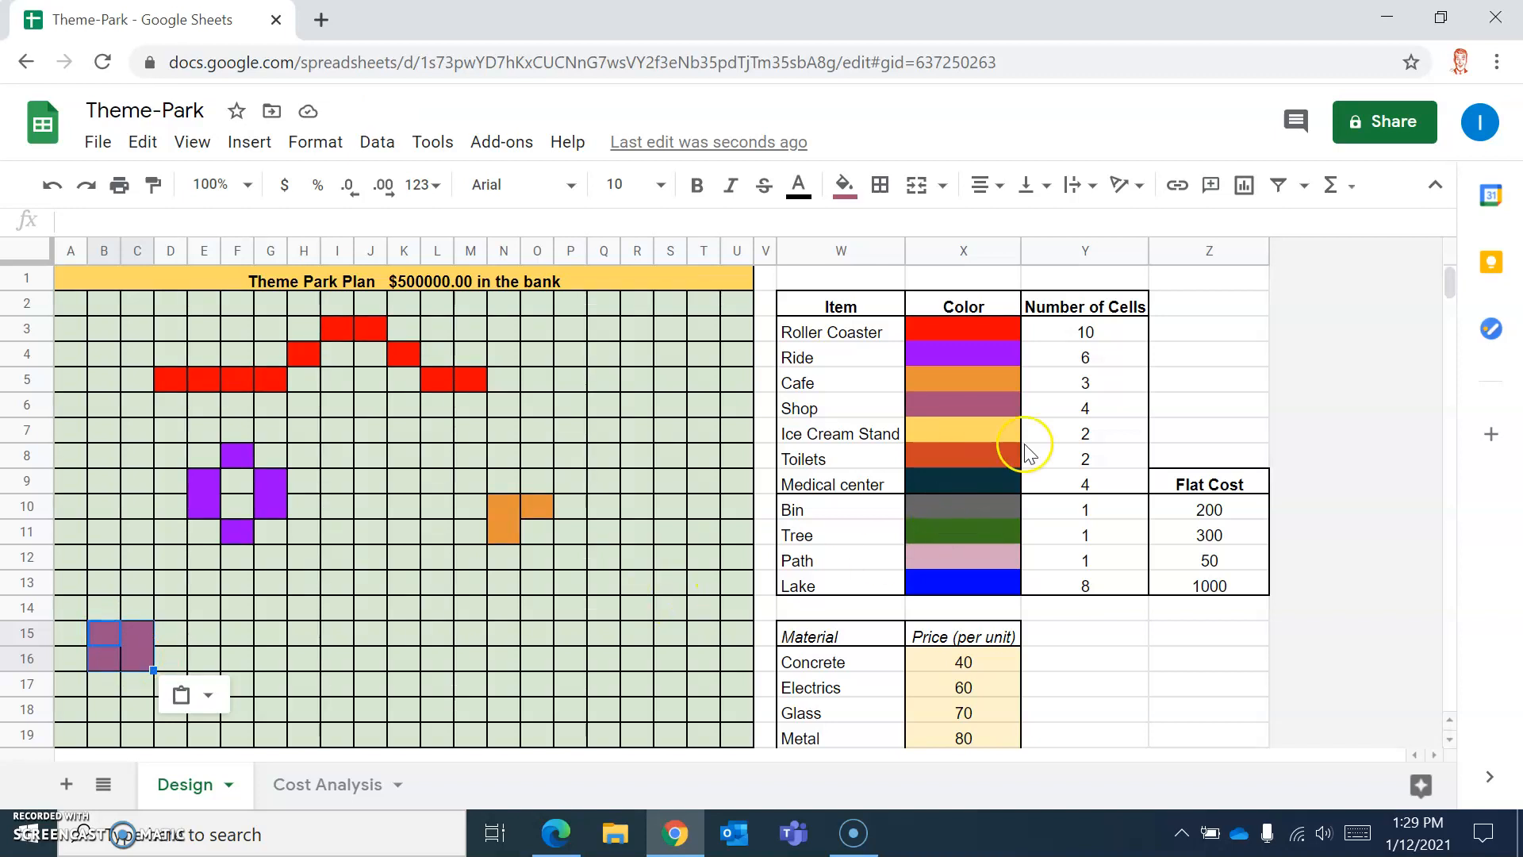
Add a two-cell ice cream stand by copying the Ice Cream Stand color into I18:J18
{"action": "left_click", "coordinate": [988, 421]}
{"action": "key", "text": "ctrl+c"}
{"action": "left_click_drag", "start_coordinate": [325, 706], "coordinate": [369, 707]}
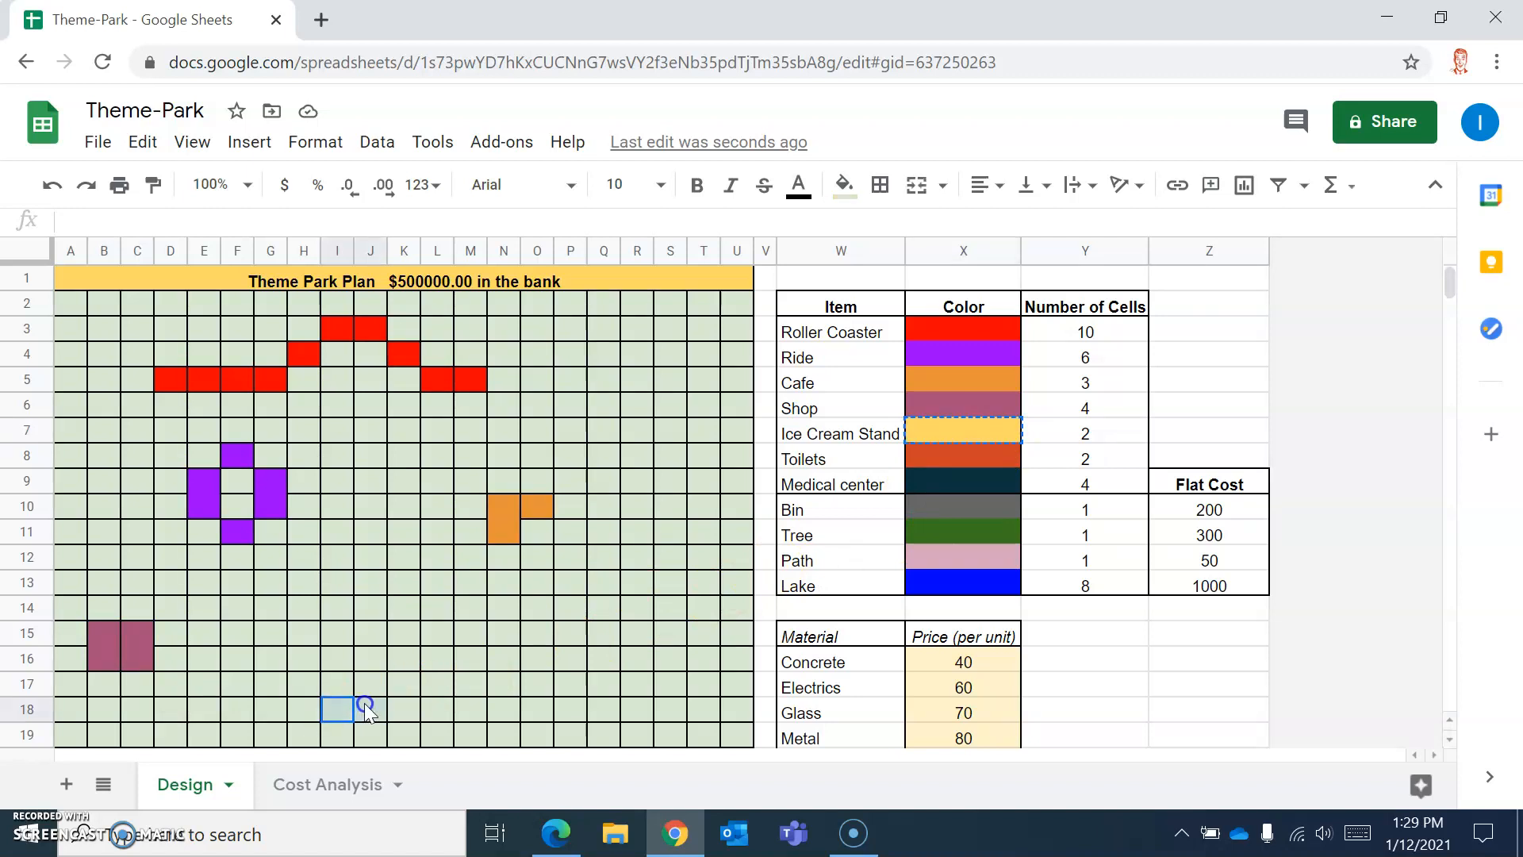
{"action": "key", "text": "ctrl+v"}
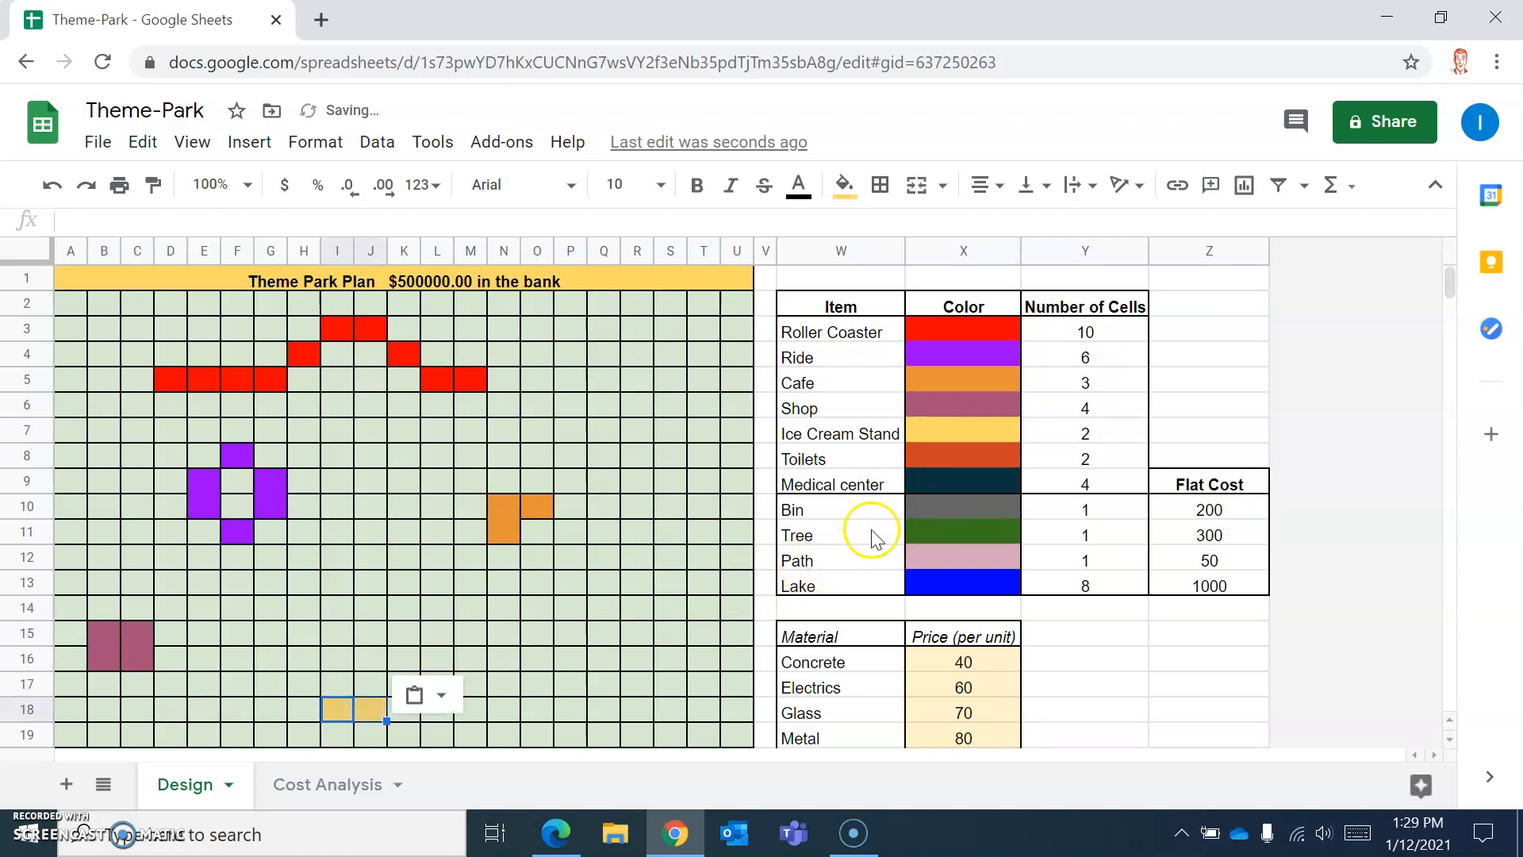
Add two-cell toilets to the plan by copying the Toilets color into L15:M15
{"action": "left_click", "coordinate": [973, 456]}
{"action": "key", "text": "ctrl+c"}
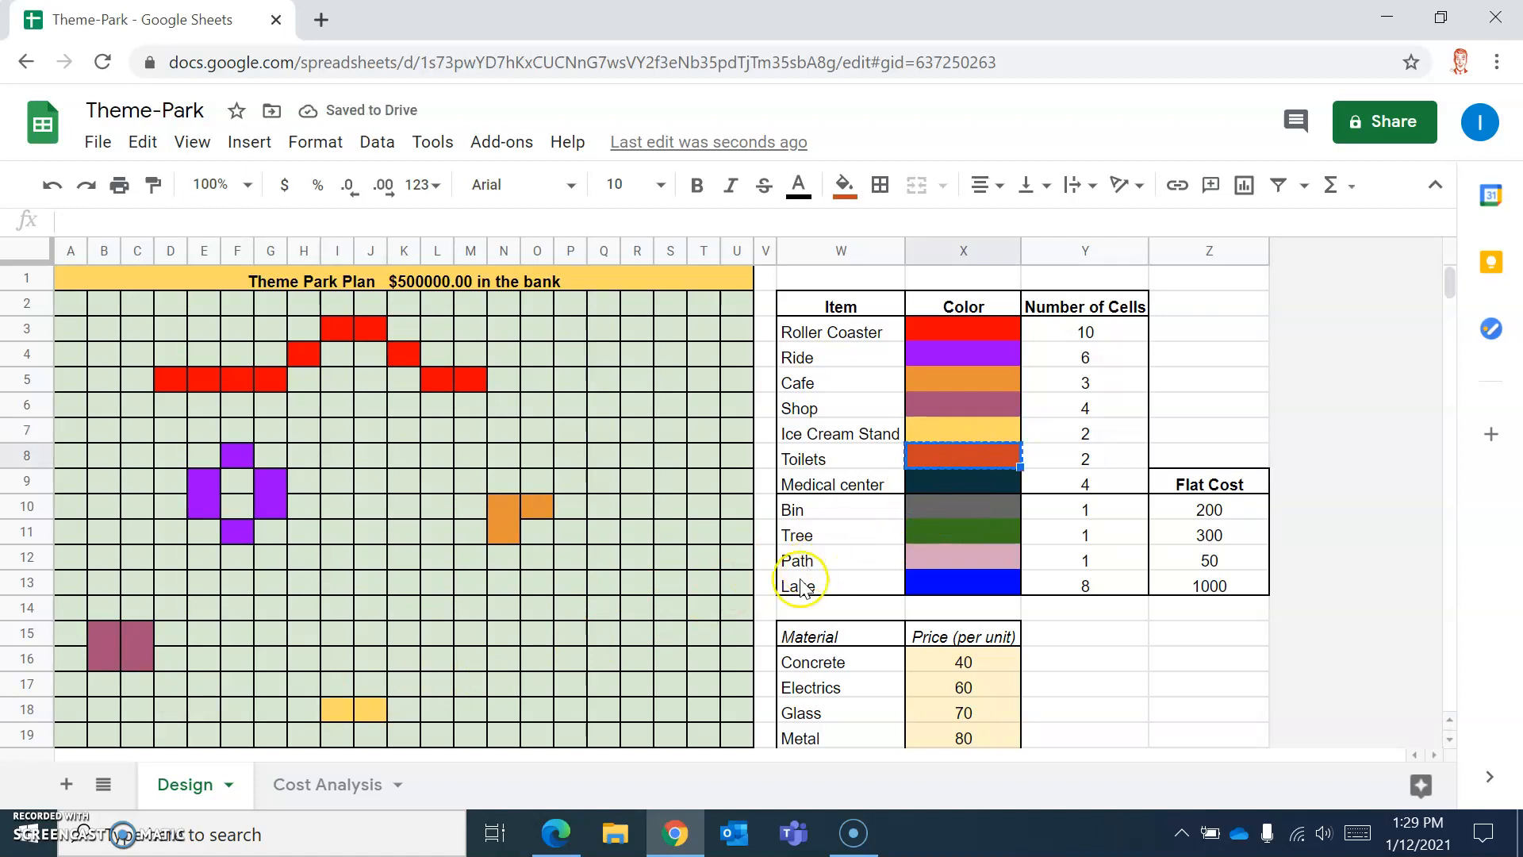
{"action": "left_click_drag", "start_coordinate": [436, 633], "coordinate": [470, 634]}
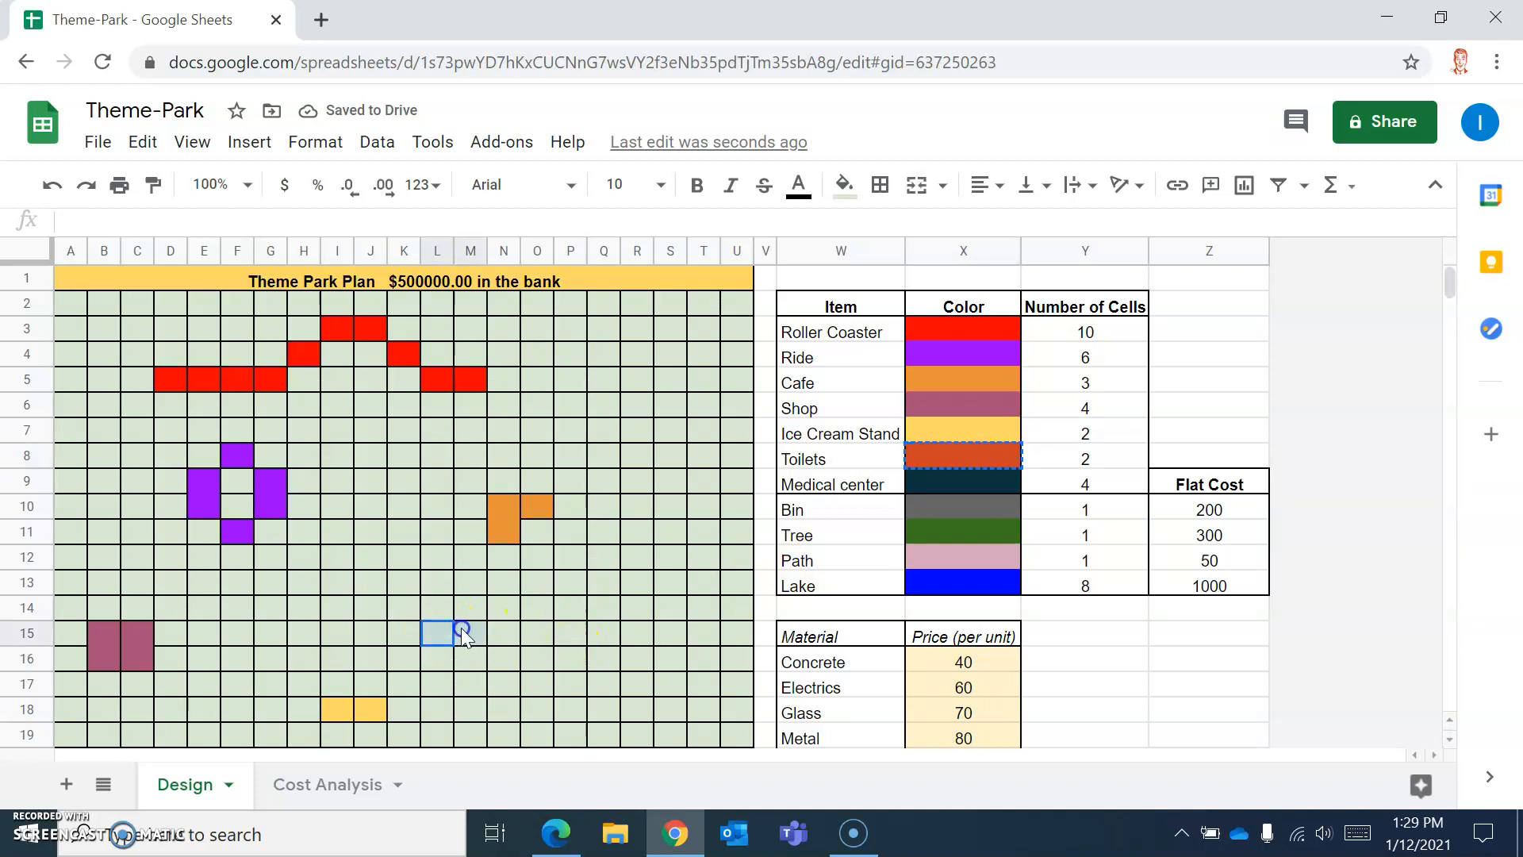
{"action": "key", "text": "ctrl+v"}
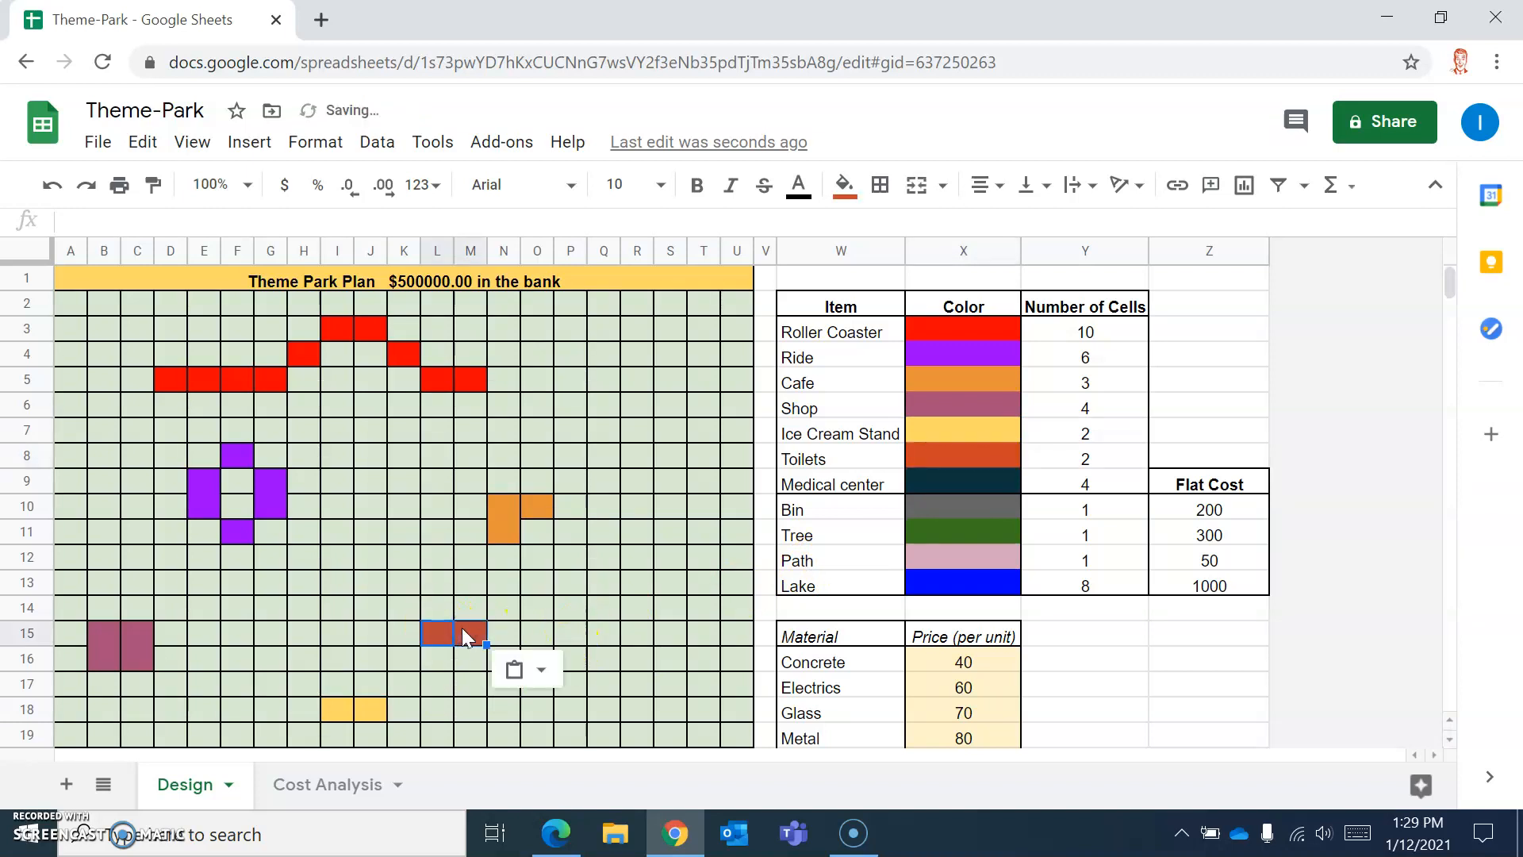
Add a four-cell medical center by copying the Medical center color into S15:T16
{"action": "left_click", "coordinate": [963, 474]}
{"action": "left_click_drag", "start_coordinate": [676, 634], "coordinate": [692, 652]}
{"action": "key", "text": "ctrl+v"}
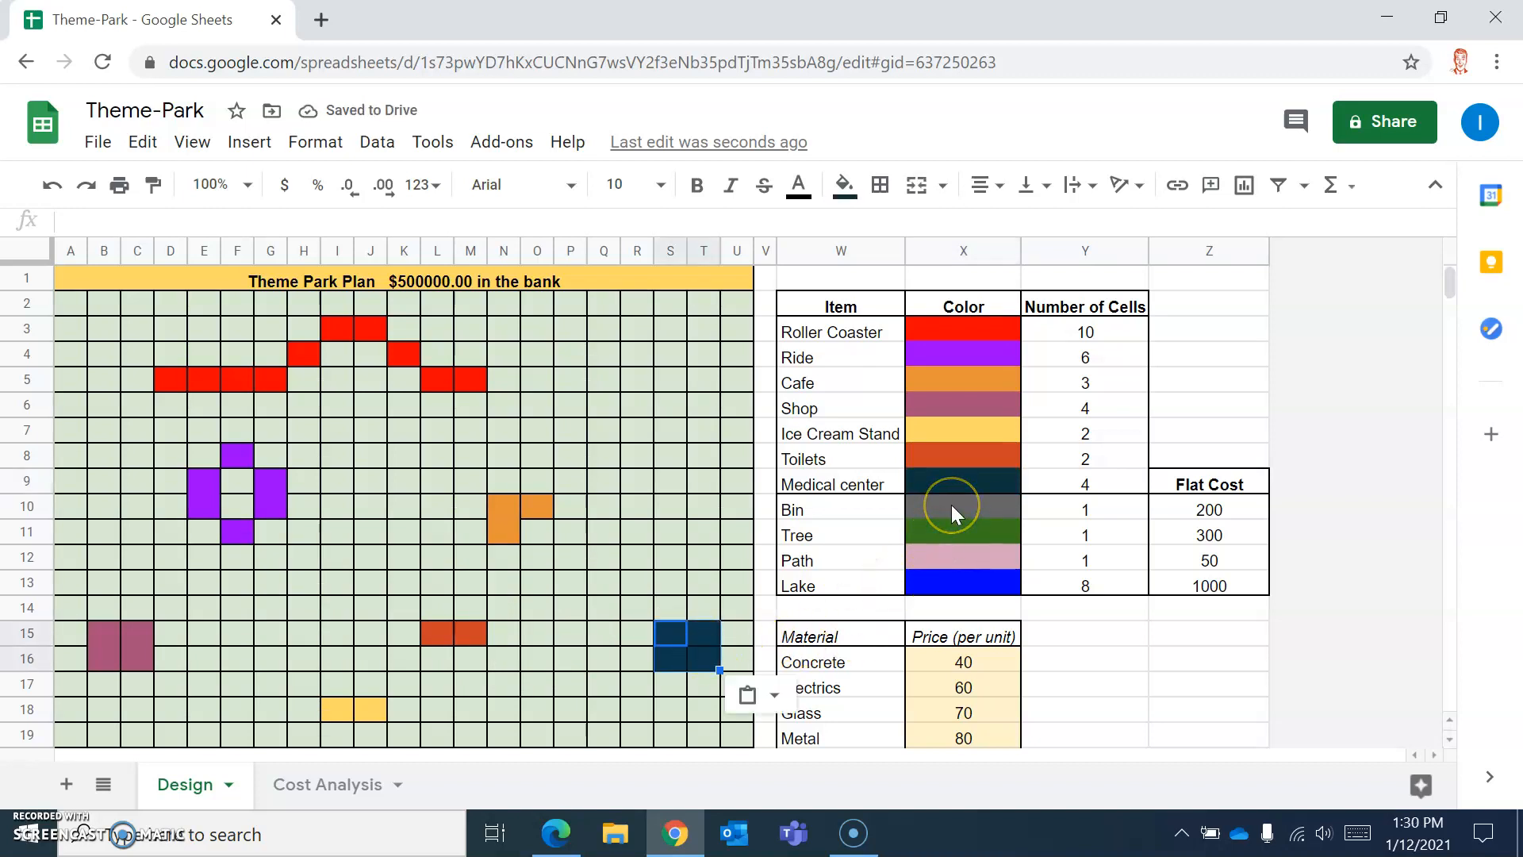
Lay a path across the full width of the plan by copying the Path color into A13:U13
{"action": "left_click", "coordinate": [945, 562]}
{"action": "left_click", "coordinate": [944, 563]}
{"action": "key", "text": "ctrl+c"}
{"action": "left_click_drag", "start_coordinate": [754, 595], "coordinate": [76, 597]}
{"action": "key", "text": "ctrl+v"}
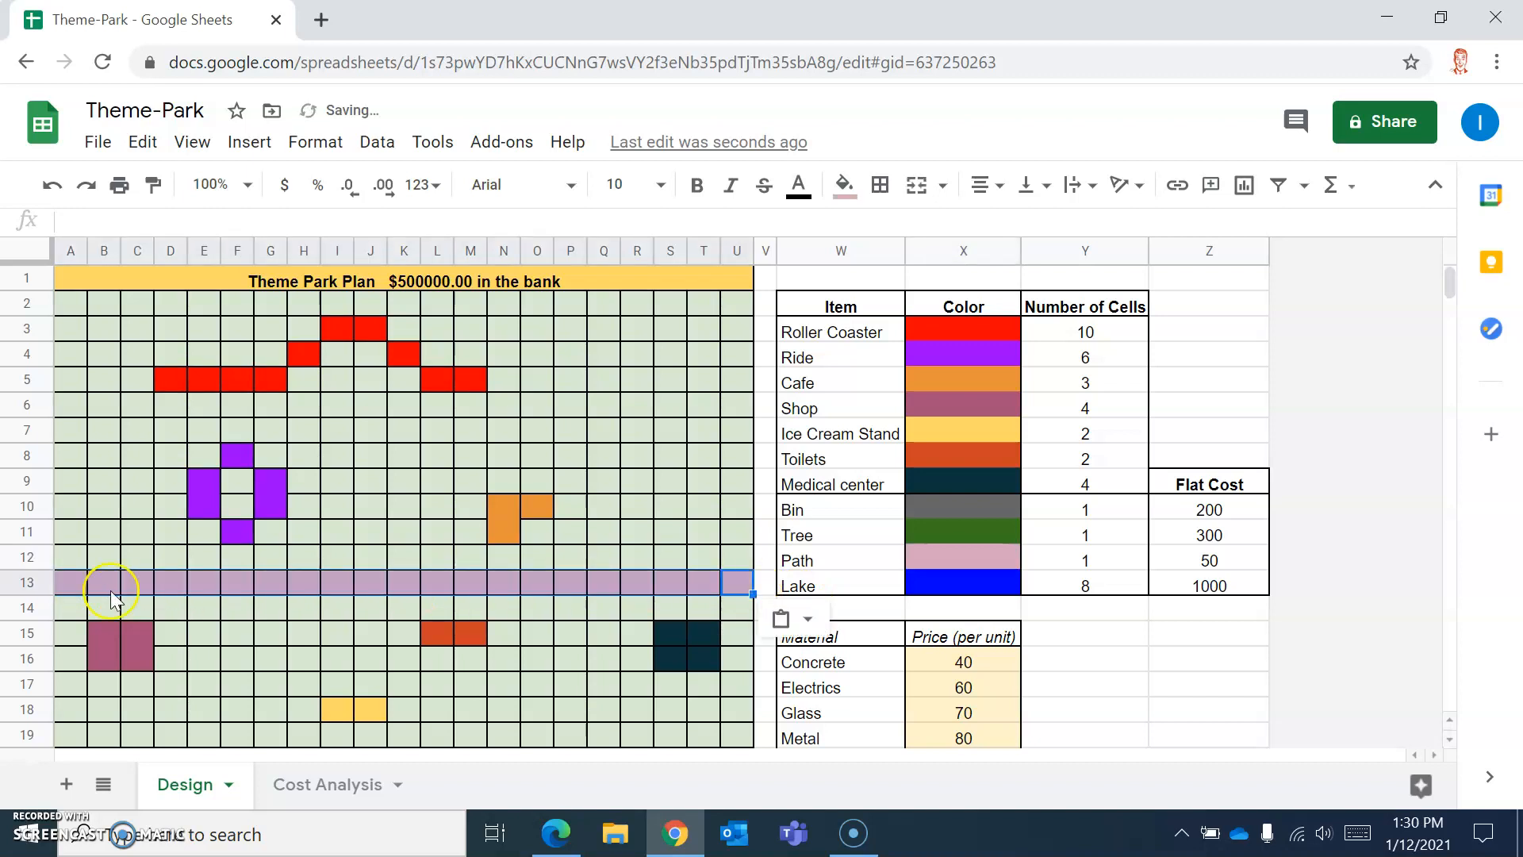
Add two bins beside the path by copying the Bin color into F14 and Q12
{"action": "left_click", "coordinate": [978, 506]}
{"action": "key", "text": "ctrl+c"}
{"action": "left_click", "coordinate": [237, 606]}
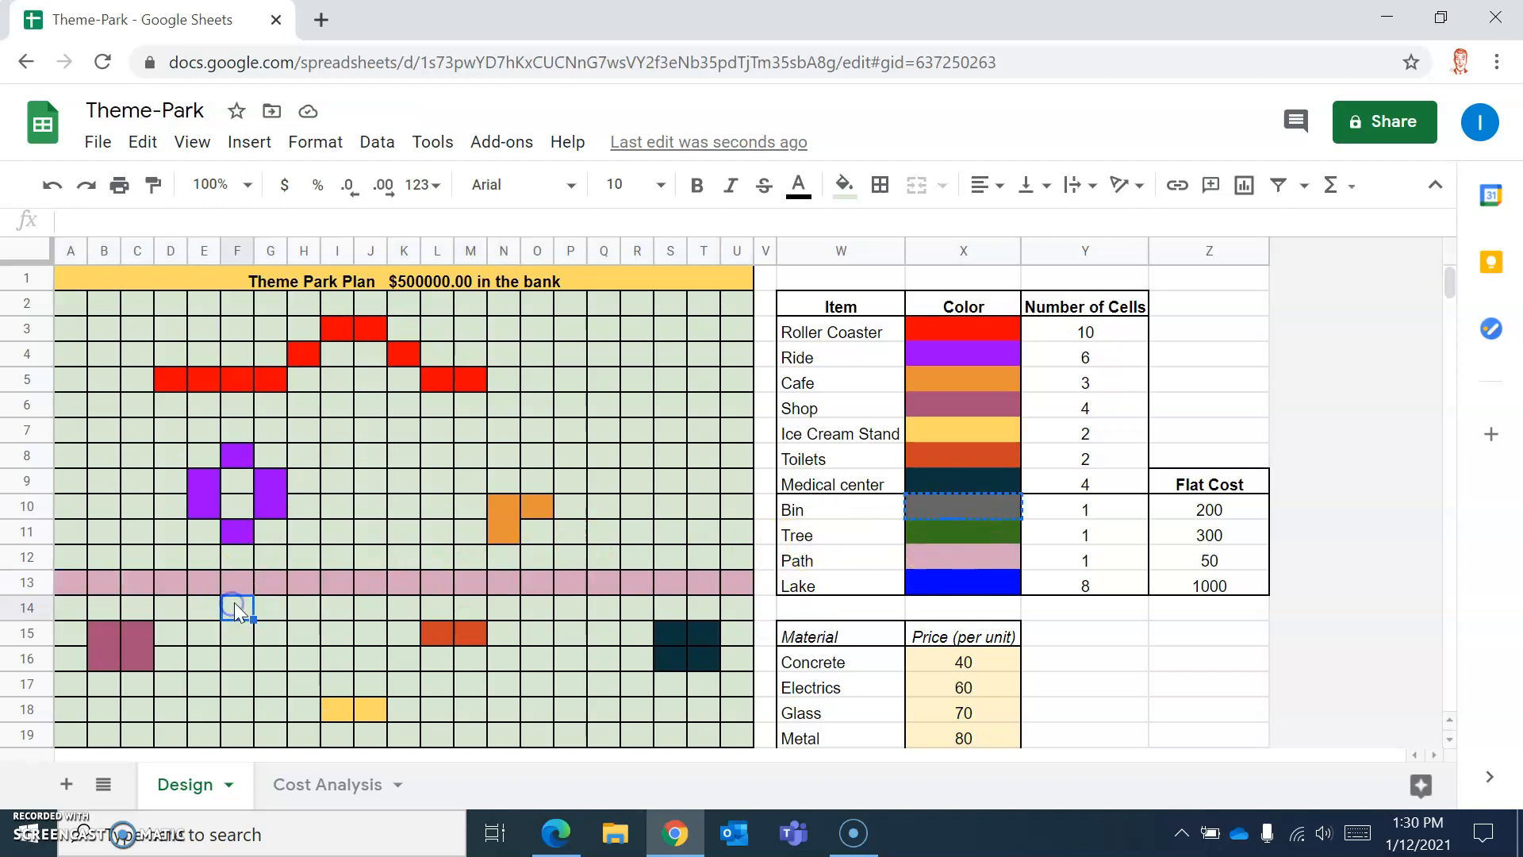
{"action": "key", "text": "ctrl+v"}
{"action": "left_click", "coordinate": [603, 557]}
{"action": "key", "text": "ctrl+v"}
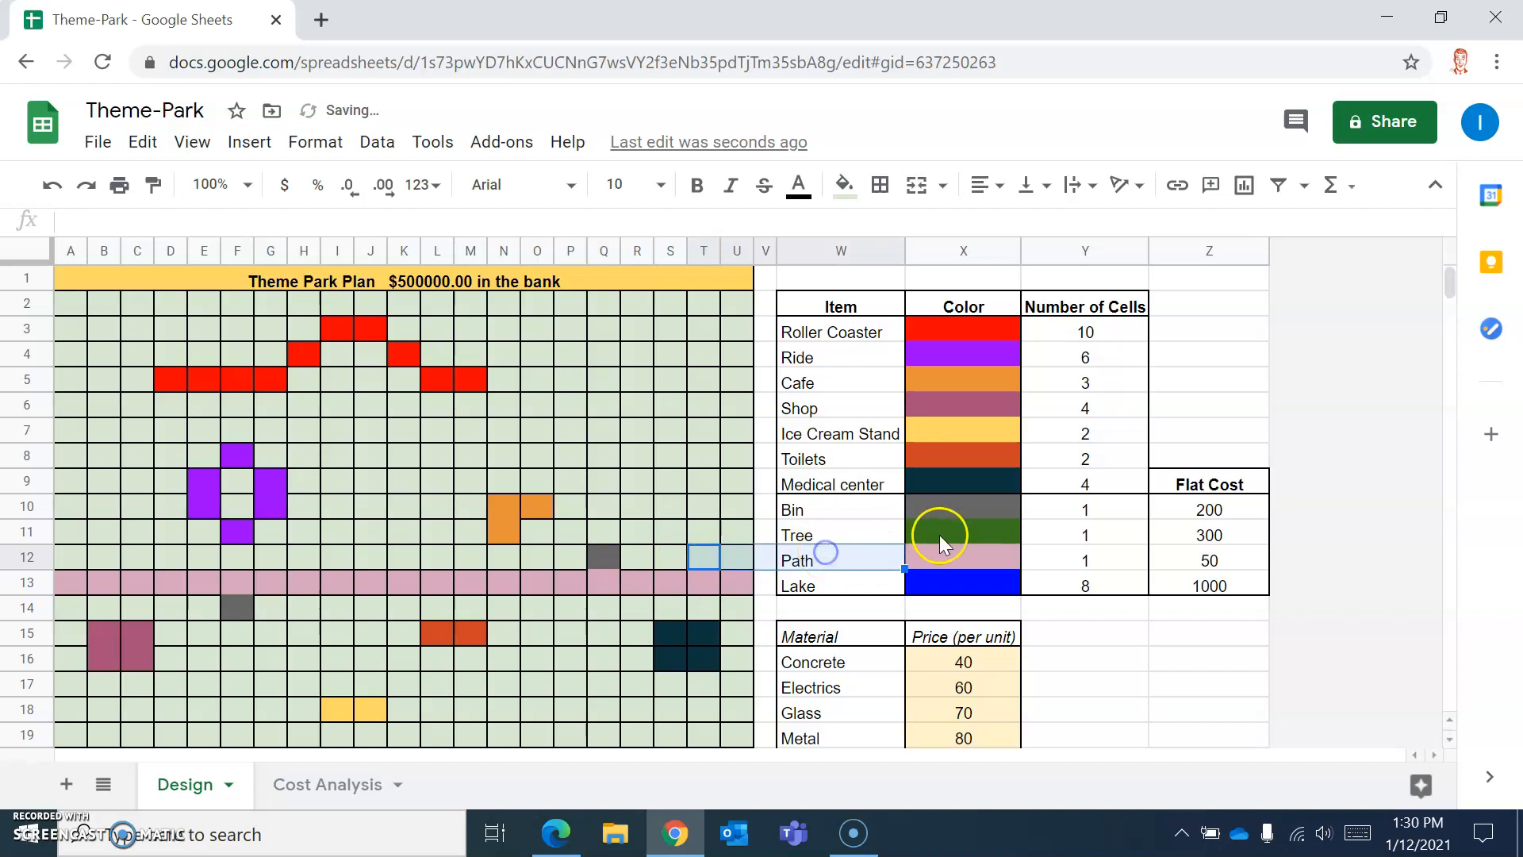
Add two trees beside the path by copying the Tree color into H12 and N14
{"action": "left_click", "coordinate": [939, 535]}
{"action": "key", "text": "ctrl+c"}
{"action": "left_click", "coordinate": [301, 559]}
{"action": "key", "text": "ctrl+v"}
{"action": "left_click", "coordinate": [302, 579]}
{"action": "left_click", "coordinate": [503, 611]}
{"action": "key", "text": "ctrl+v"}
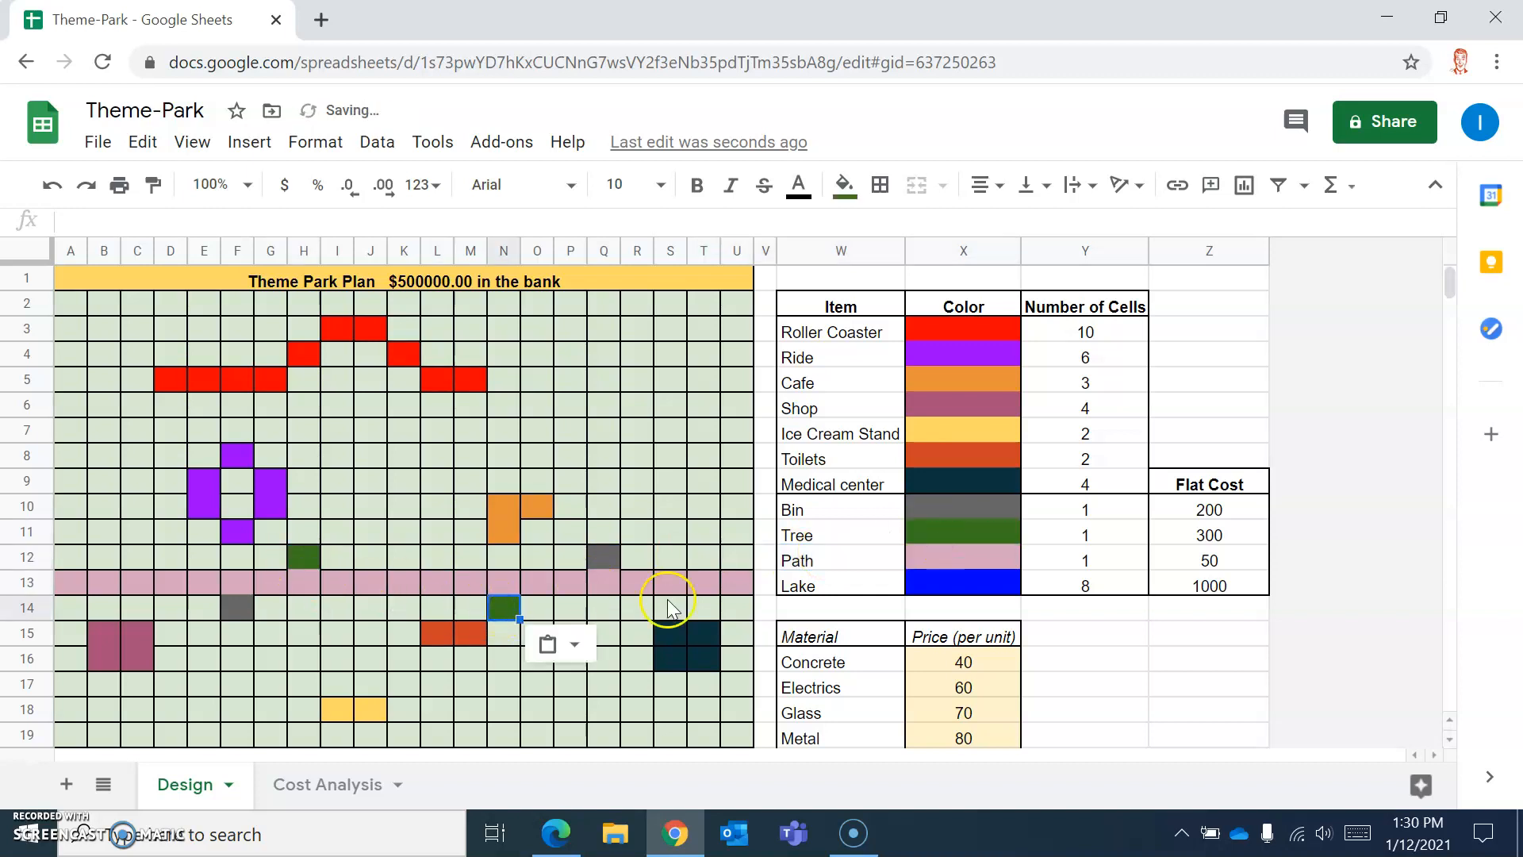
Add a lake to the plan by copying the Lake color into Q5:S7
{"action": "left_click", "coordinate": [971, 584]}
{"action": "key", "text": "ctrl+c"}
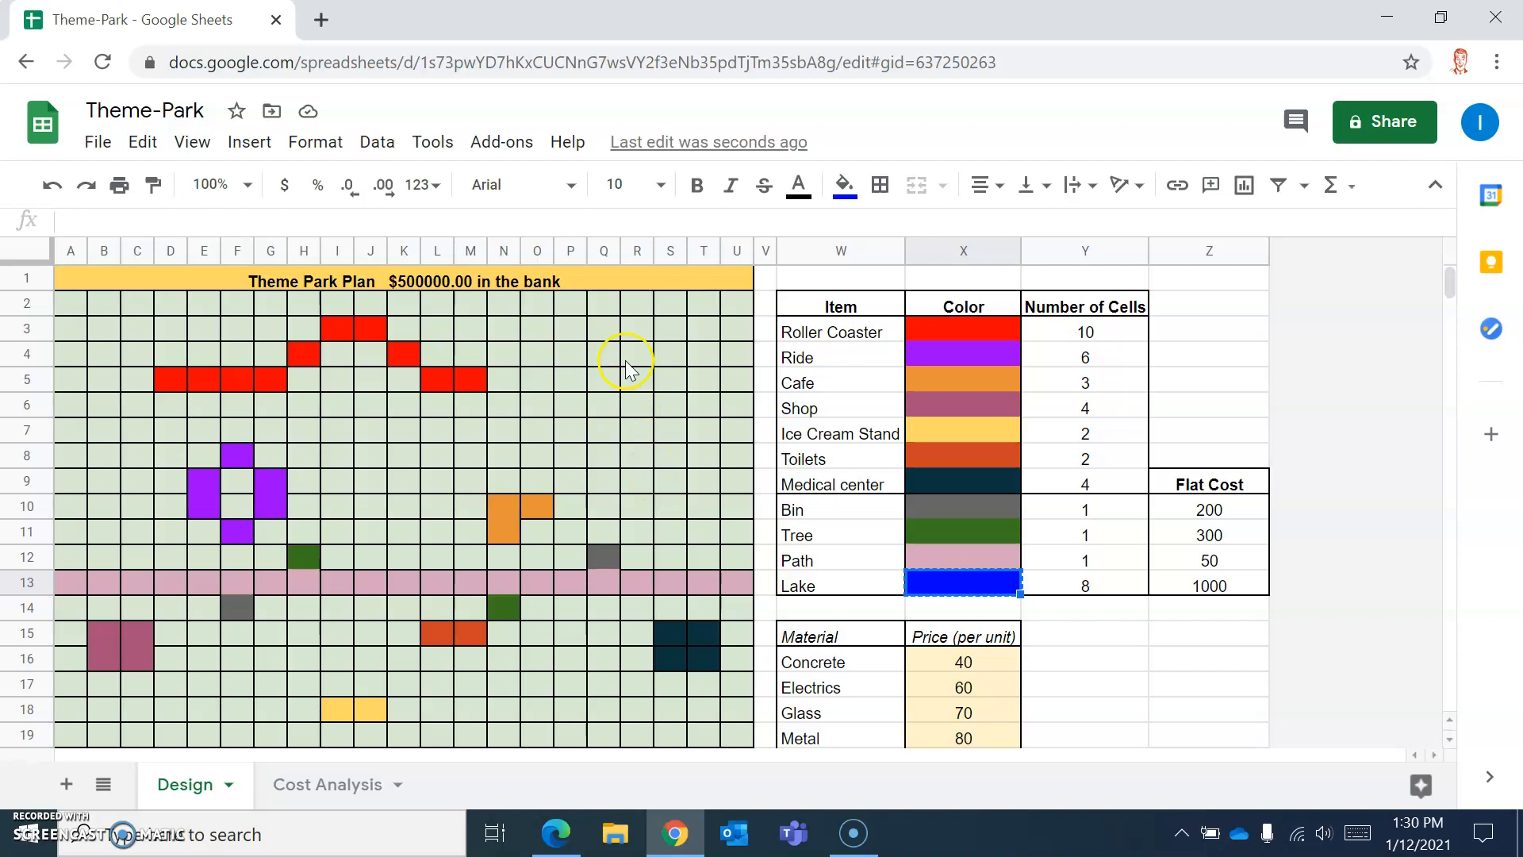
{"action": "left_click_drag", "start_coordinate": [599, 376], "coordinate": [658, 440]}
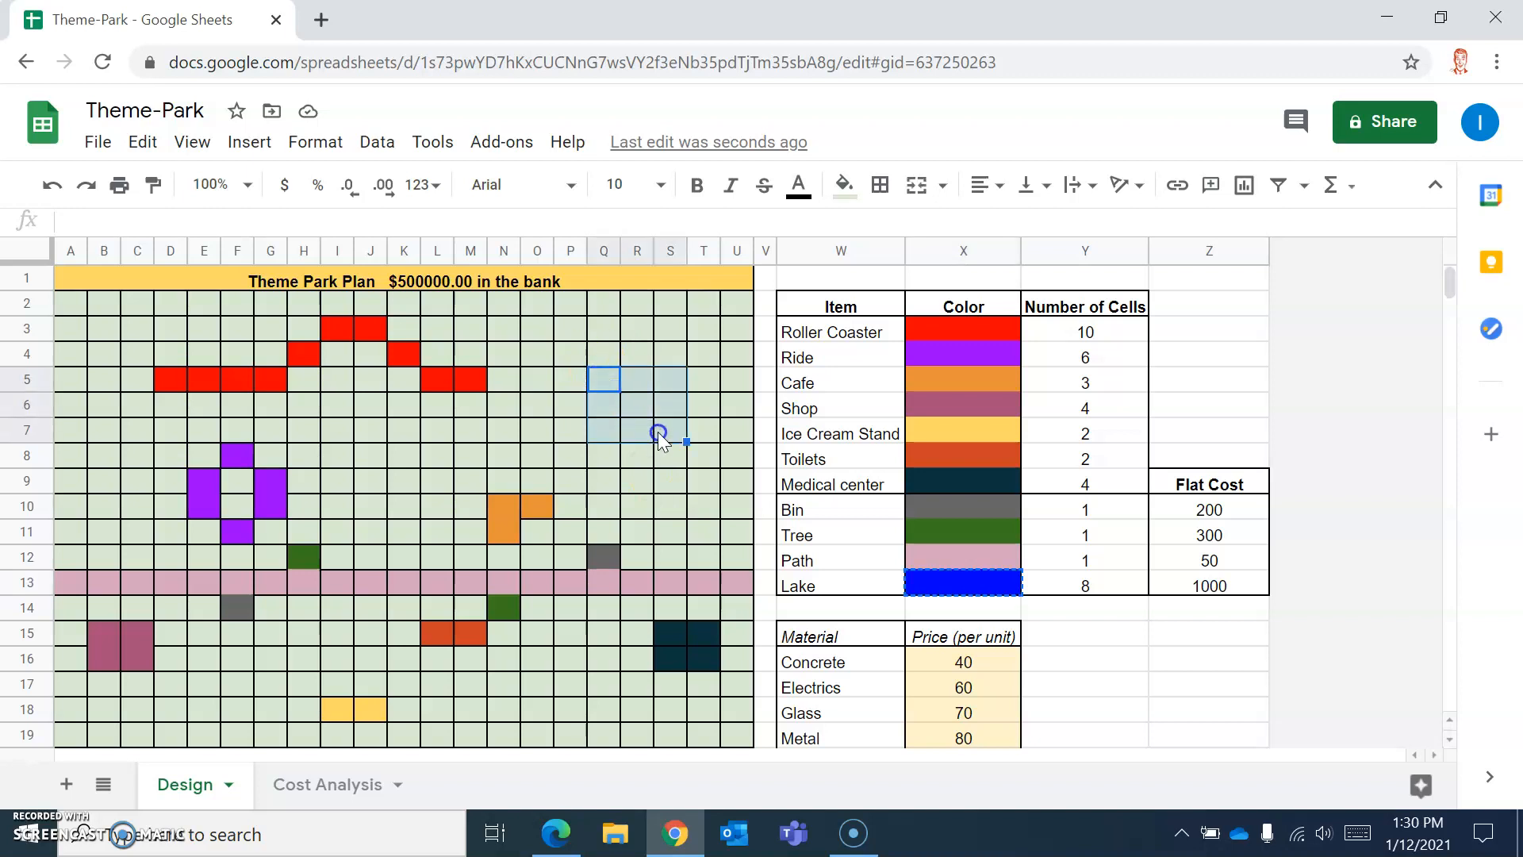
{"action": "key", "text": "ctrl+v"}
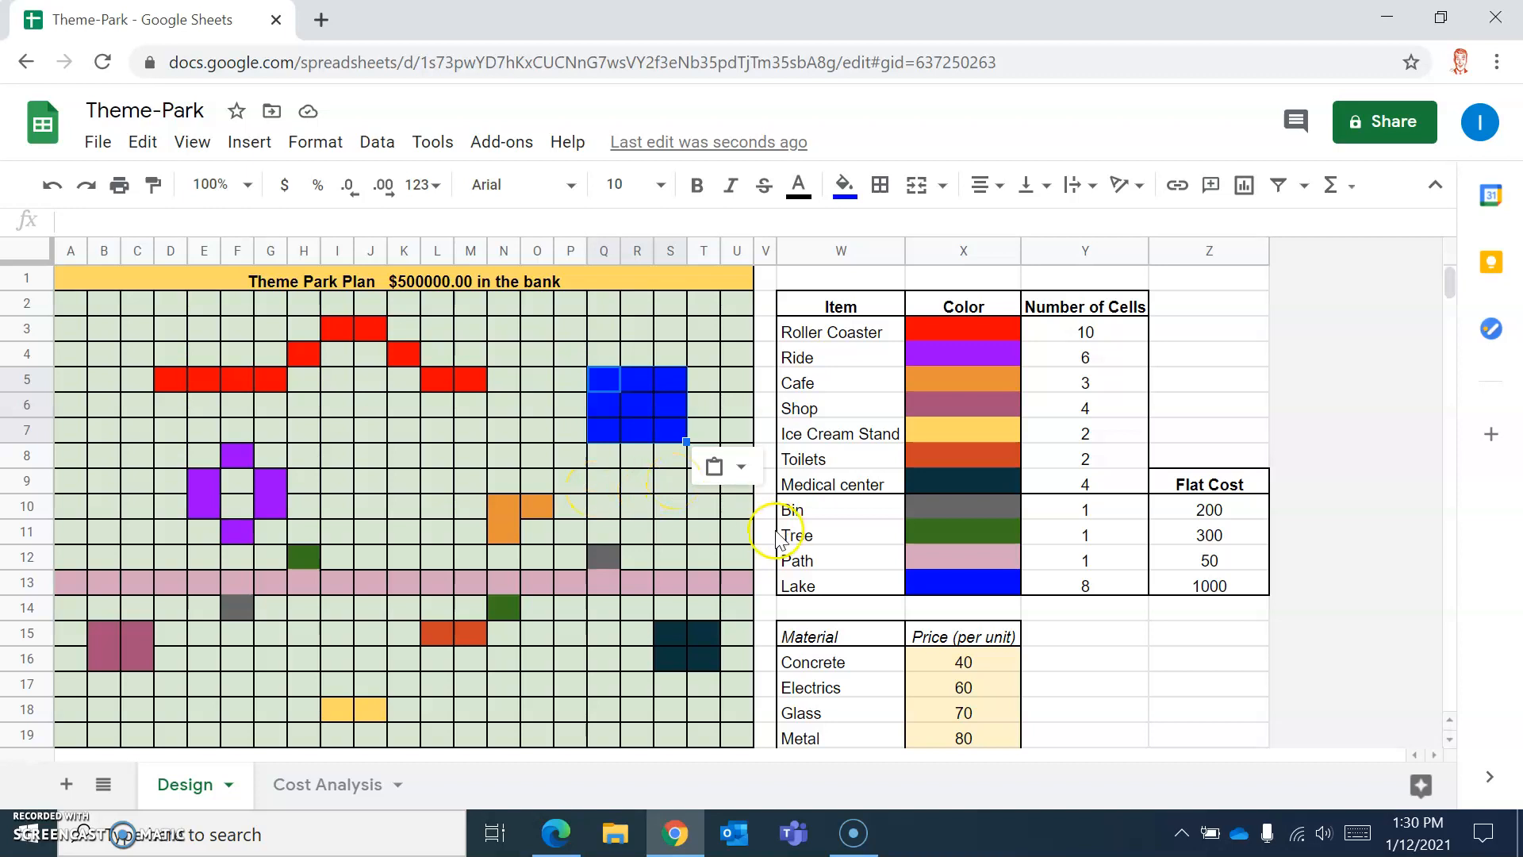
Link the Concrete price per unit in B4 of the Cost Analysis sheet to its Design sheet price with =Design!X16
{"action": "scroll", "coordinate": [765, 543], "scroll_direction": "down", "scroll_amount": 2}
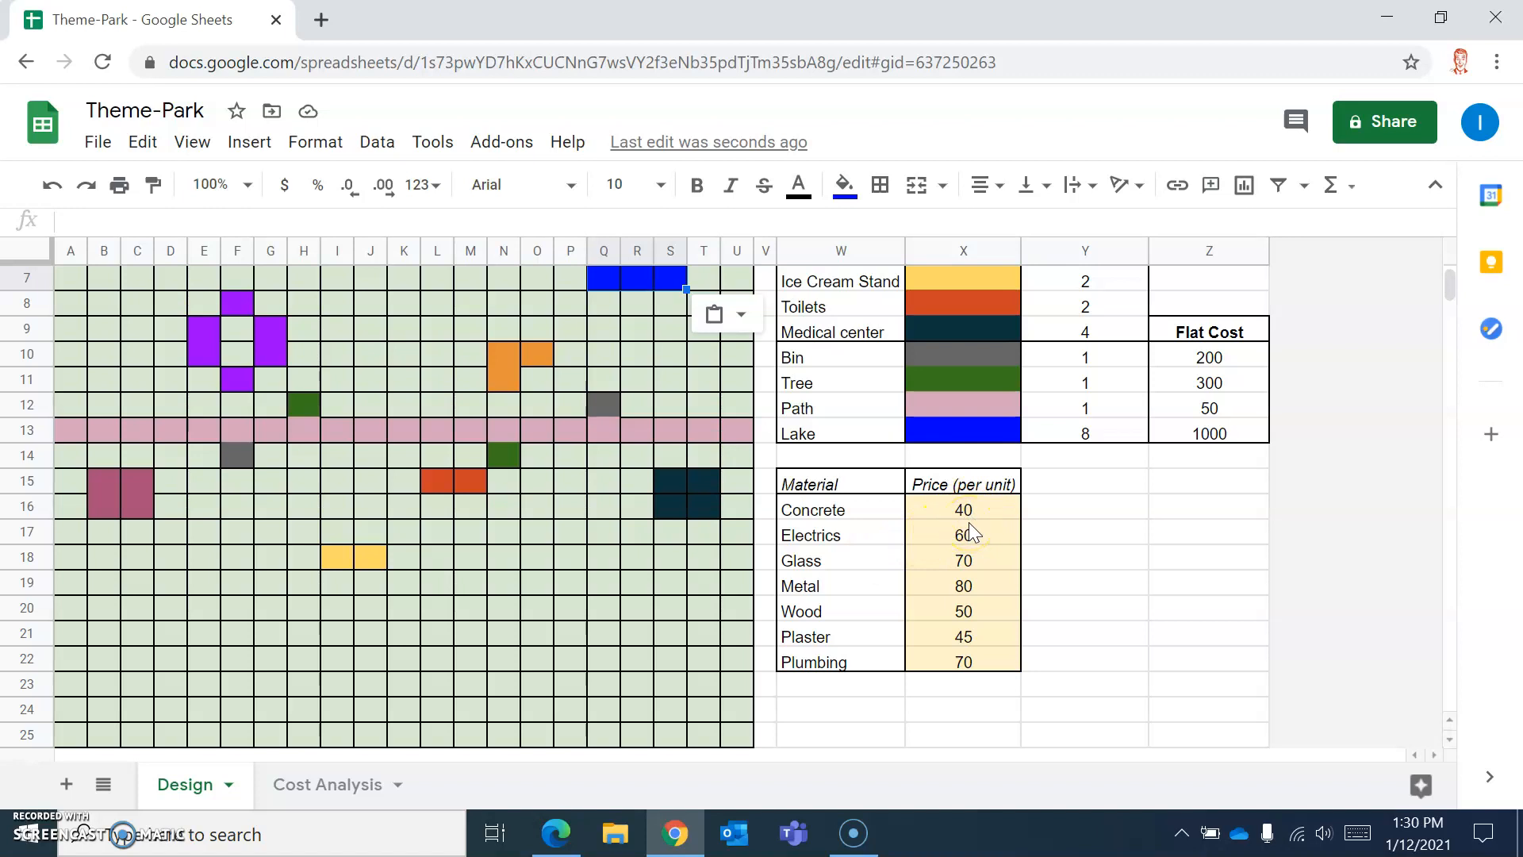
{"action": "left_click", "coordinate": [328, 784]}
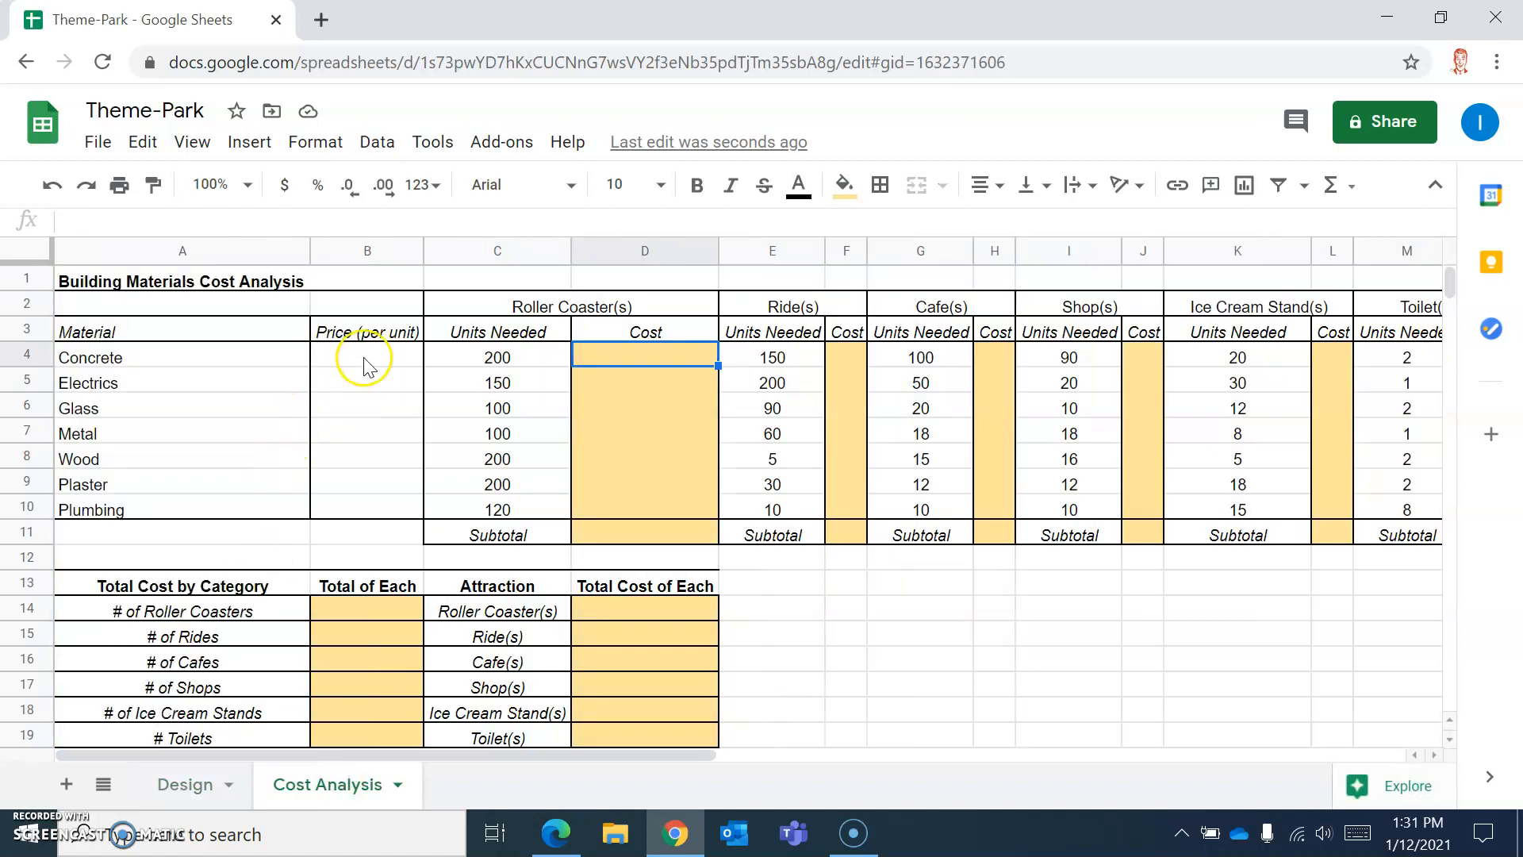
{"action": "left_click", "coordinate": [185, 784]}
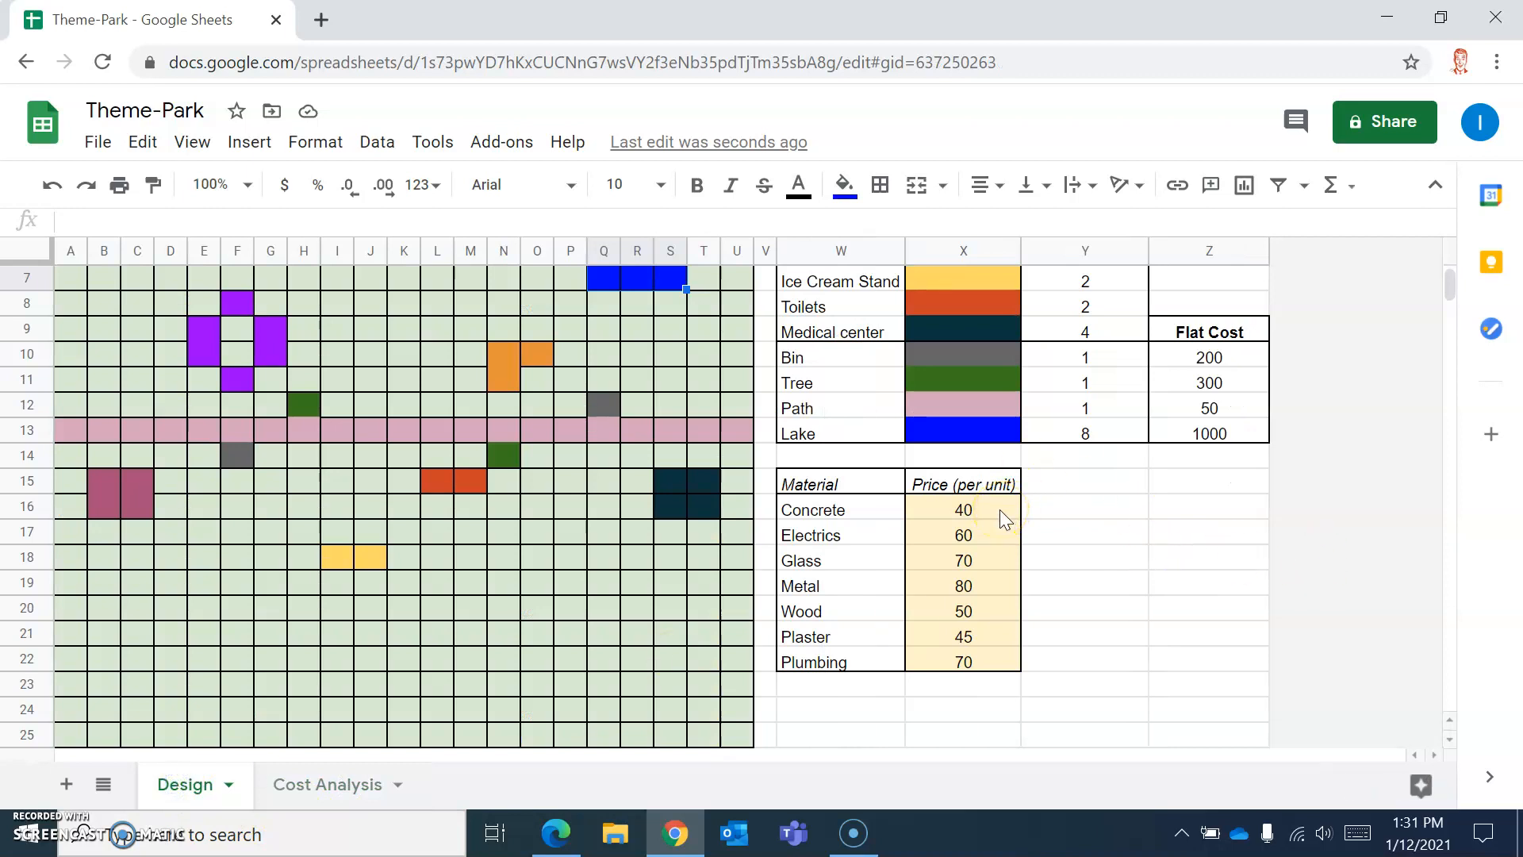
{"action": "left_click", "coordinate": [339, 785]}
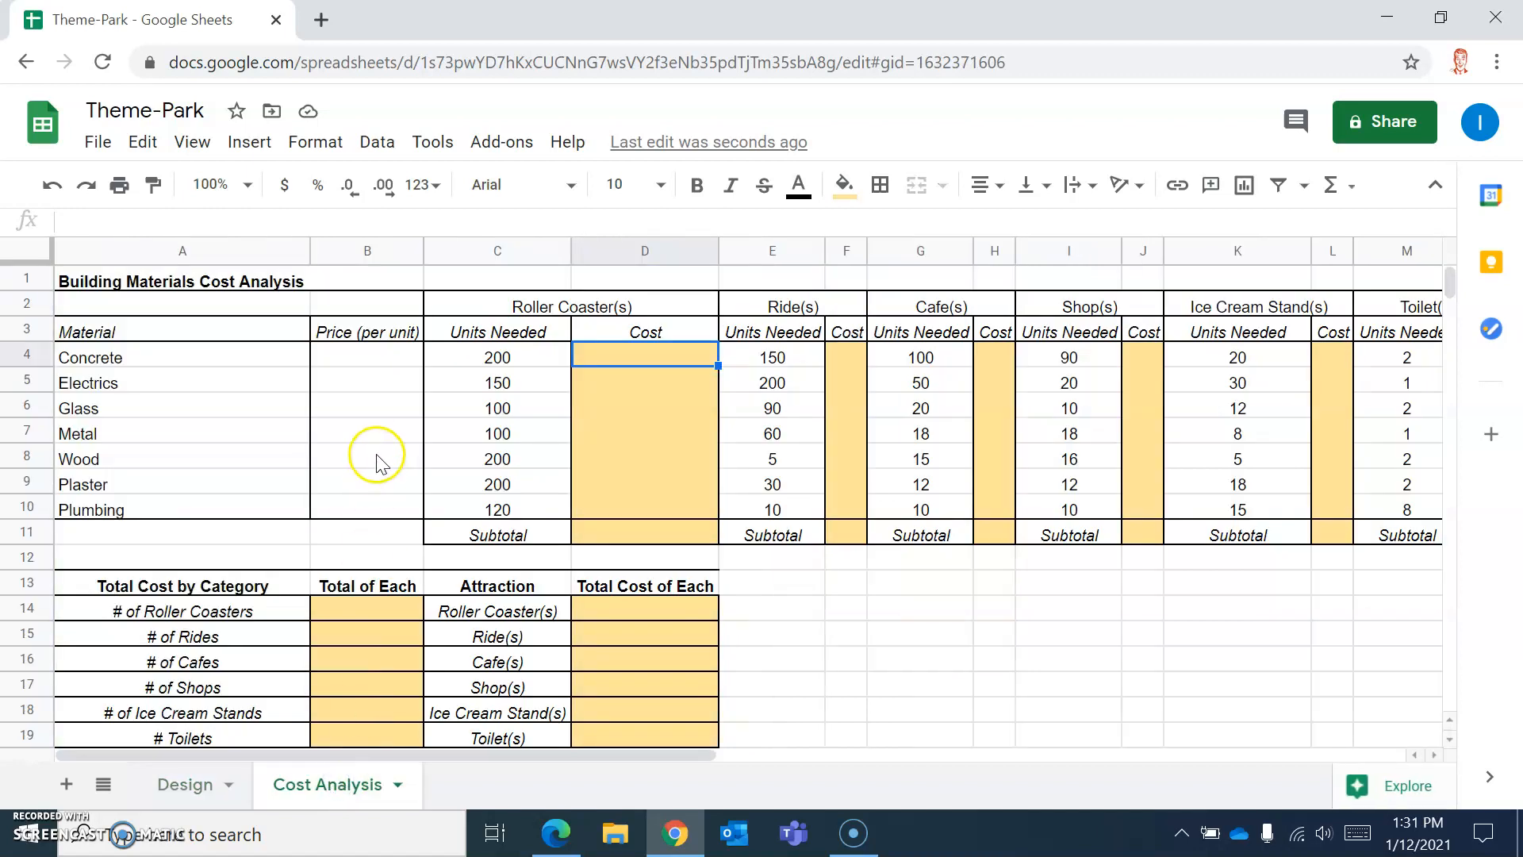
{"action": "left_click", "coordinate": [355, 360]}
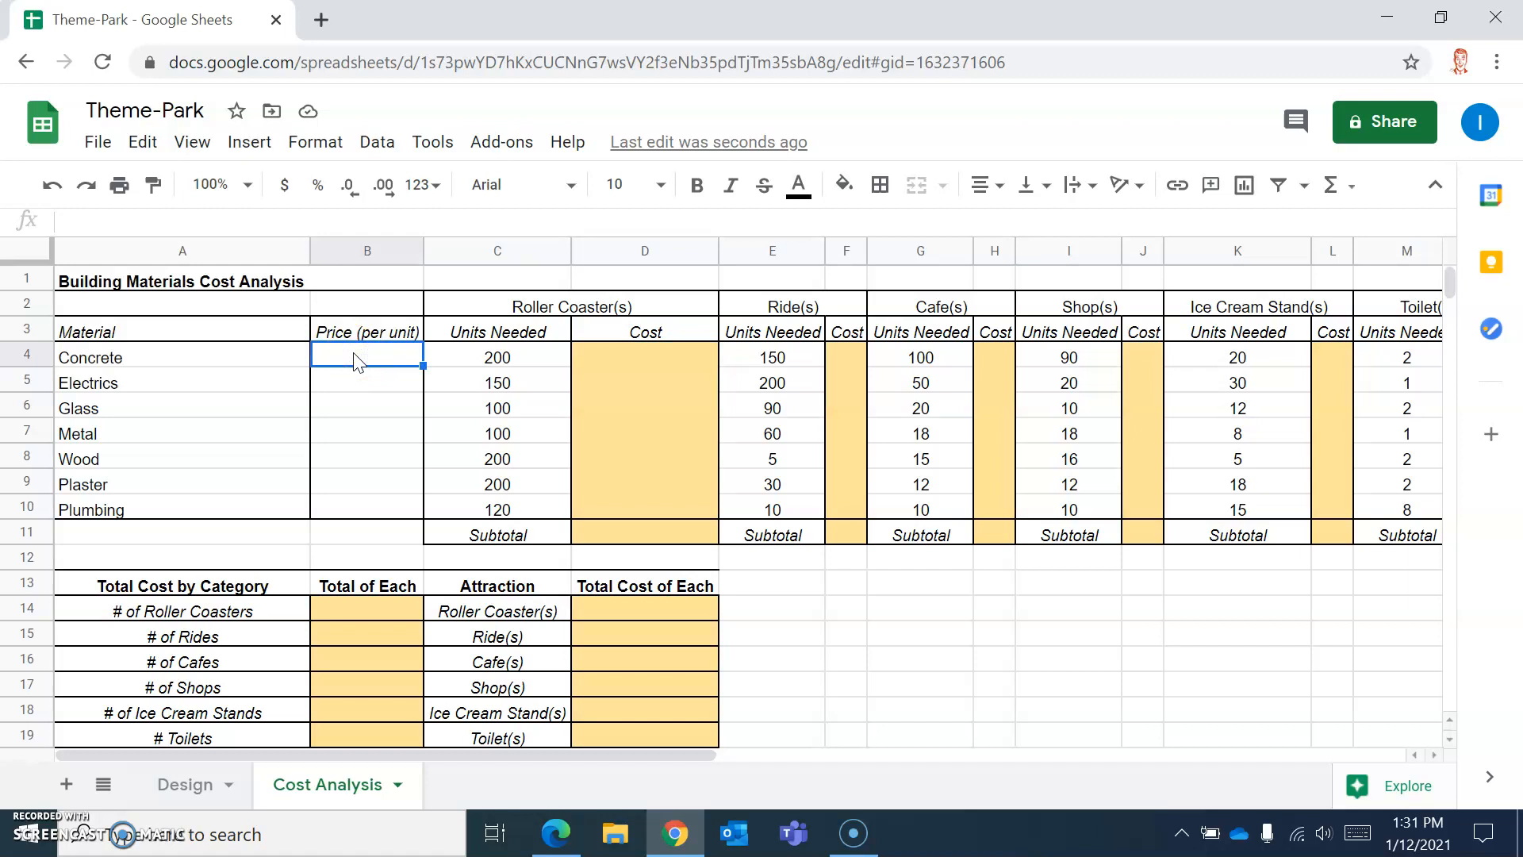
{"action": "type", "text": "="}
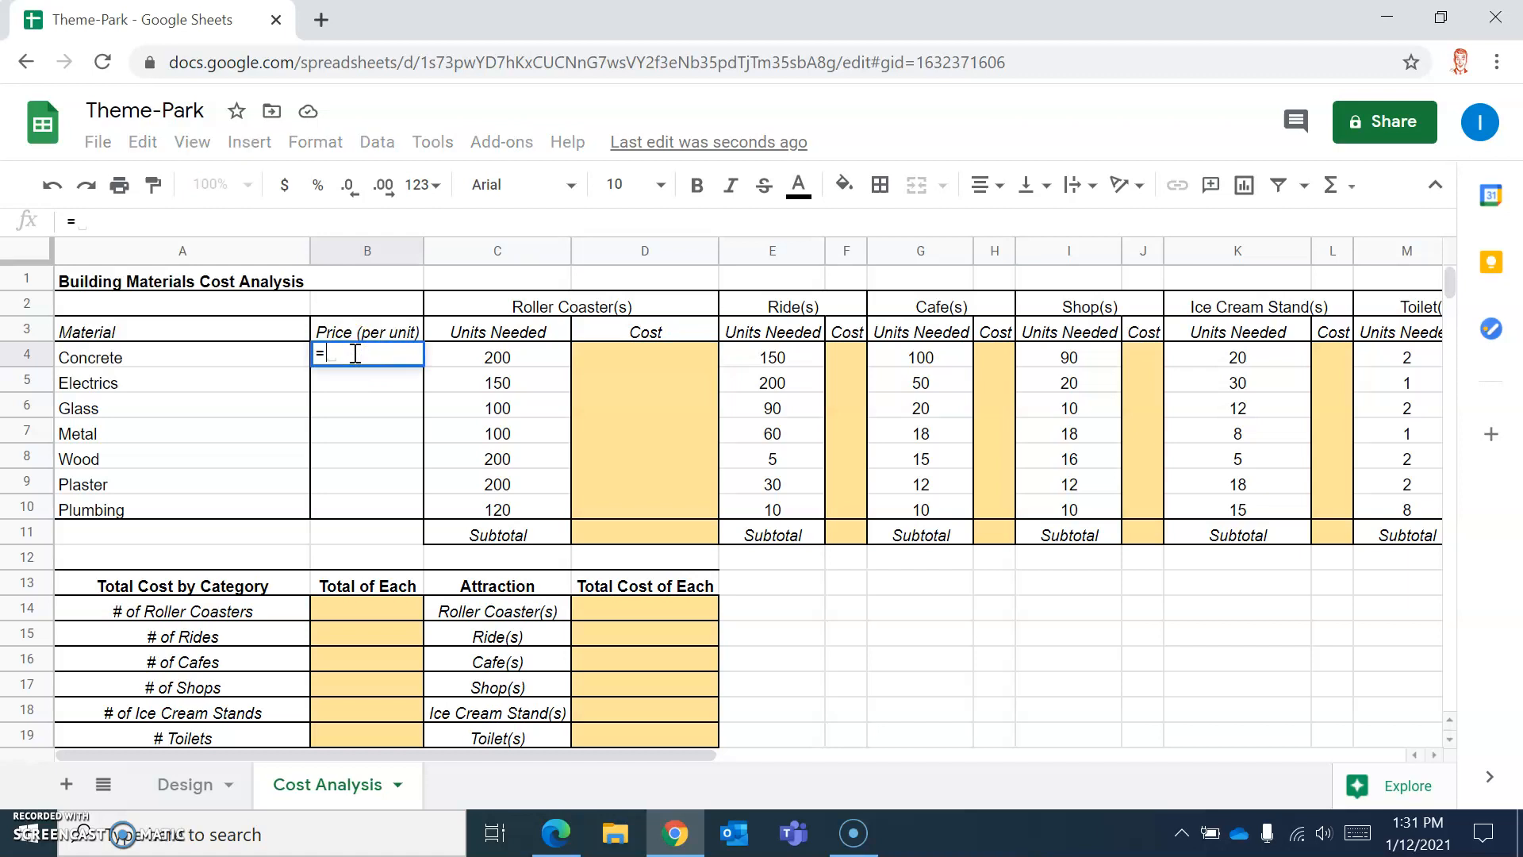
{"action": "left_click", "coordinate": [181, 786]}
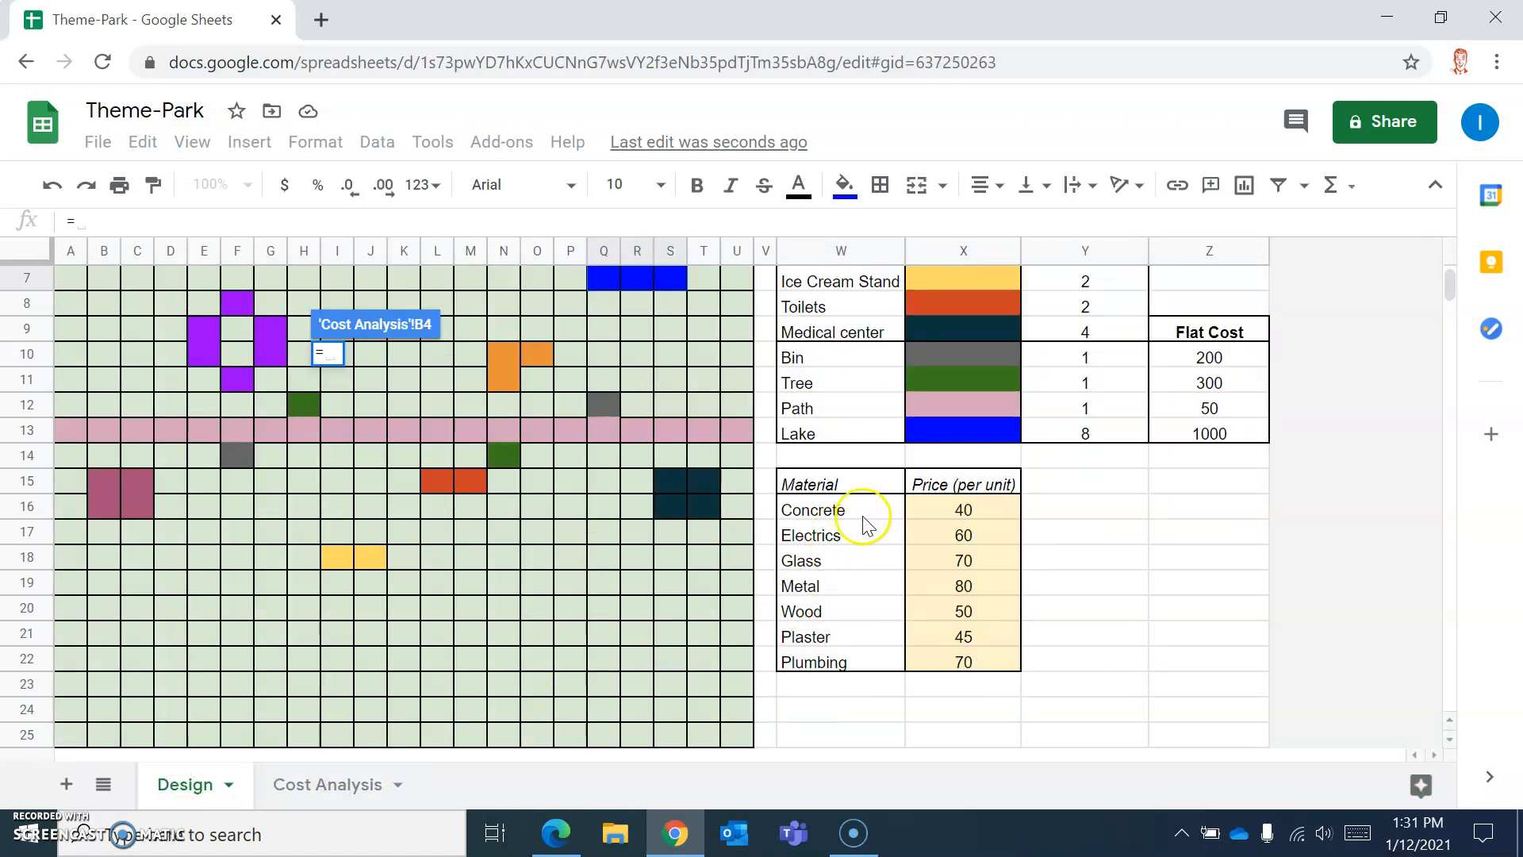
{"action": "left_click", "coordinate": [935, 514]}
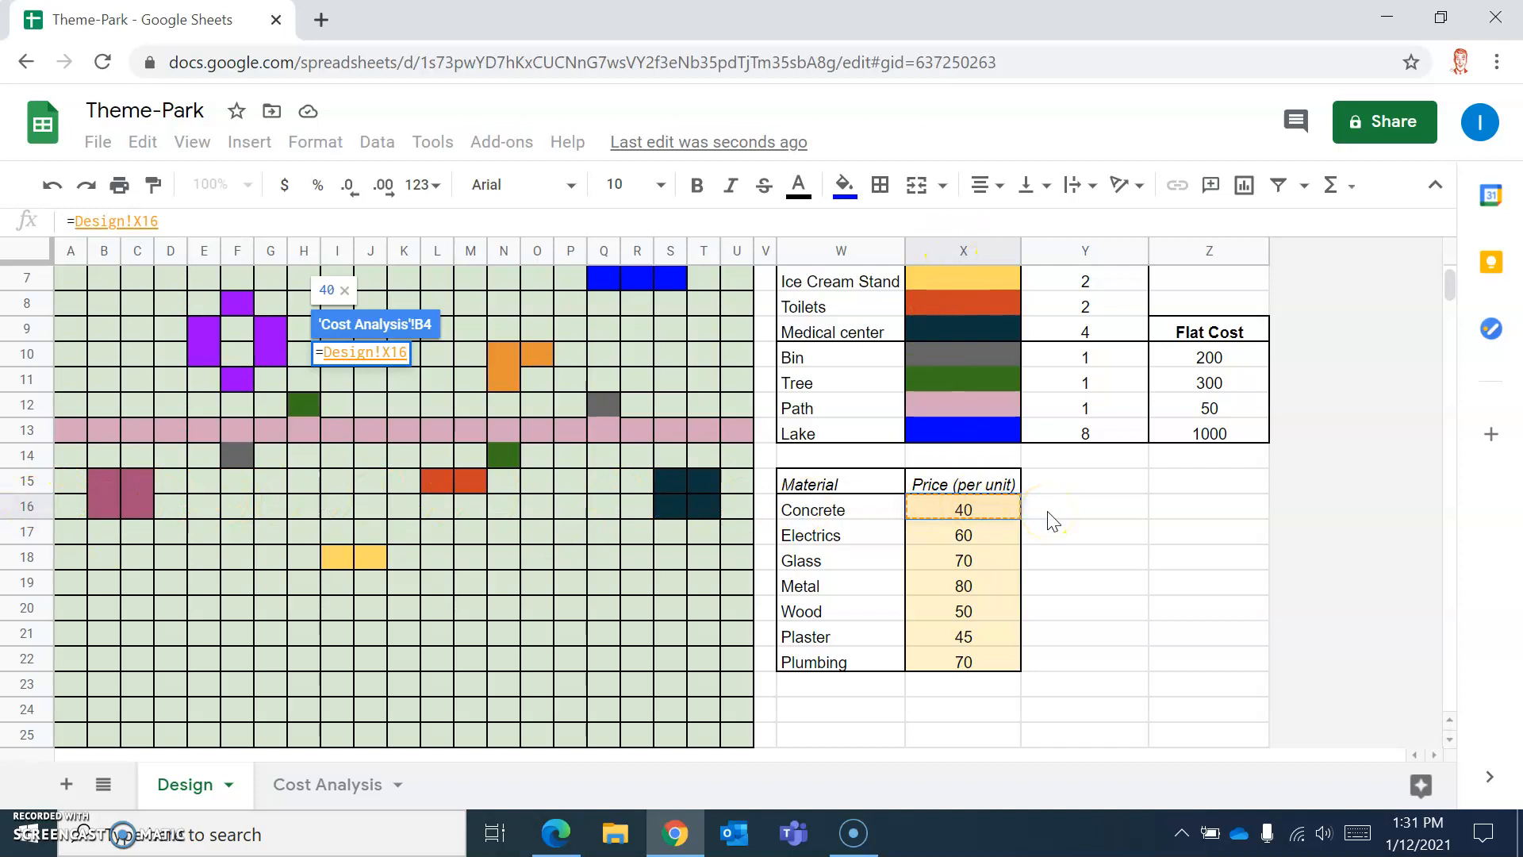
{"action": "key", "text": "Return"}
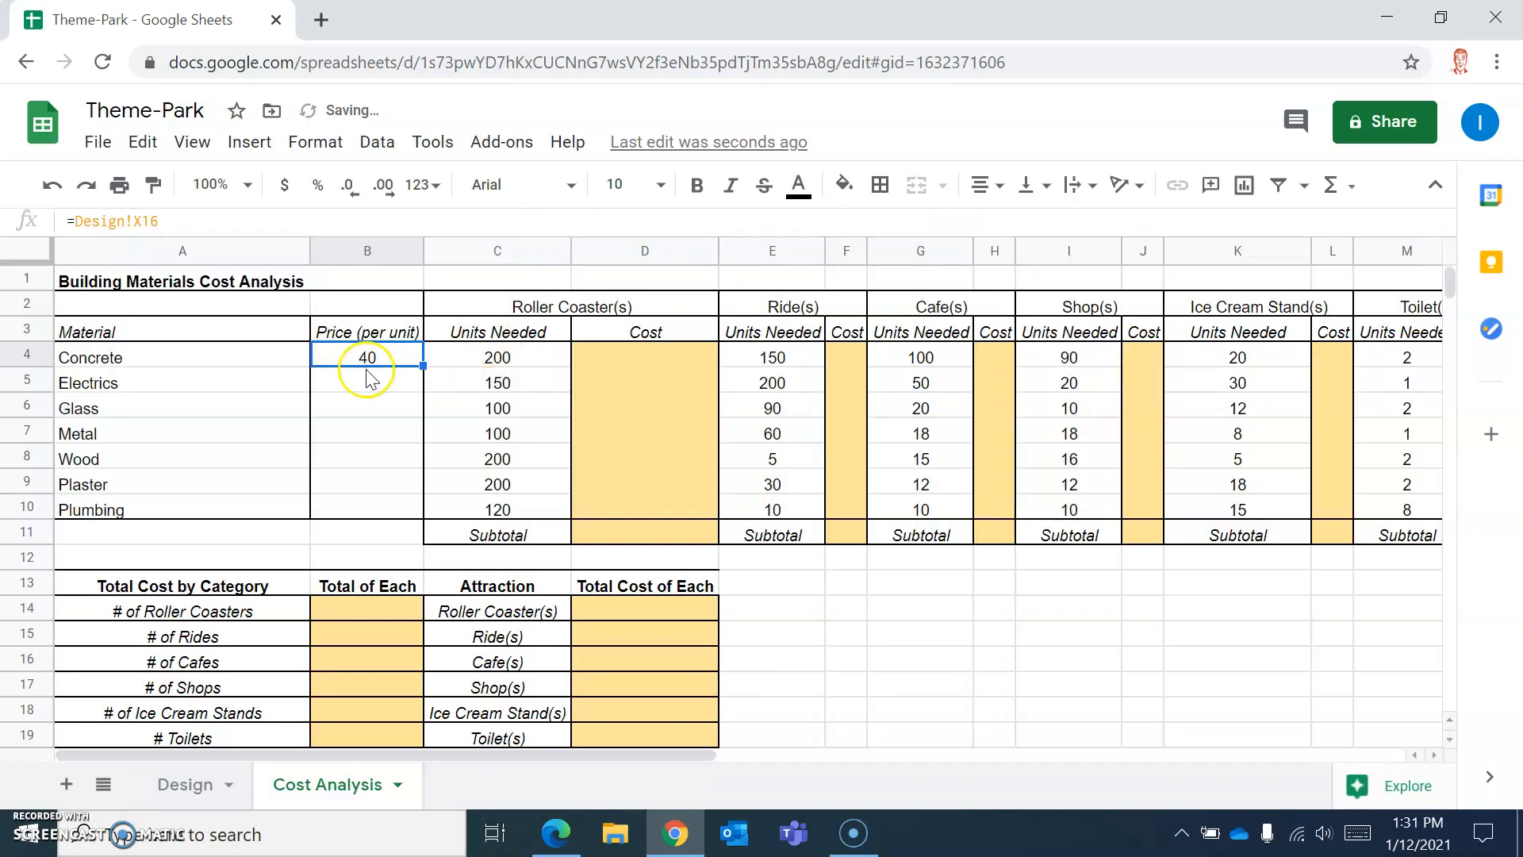
Set the Concrete price on the Design sheet to 42 and check the linked price on the Cost Analysis sheet
{"action": "left_click", "coordinate": [190, 785]}
{"action": "left_click", "coordinate": [965, 512]}
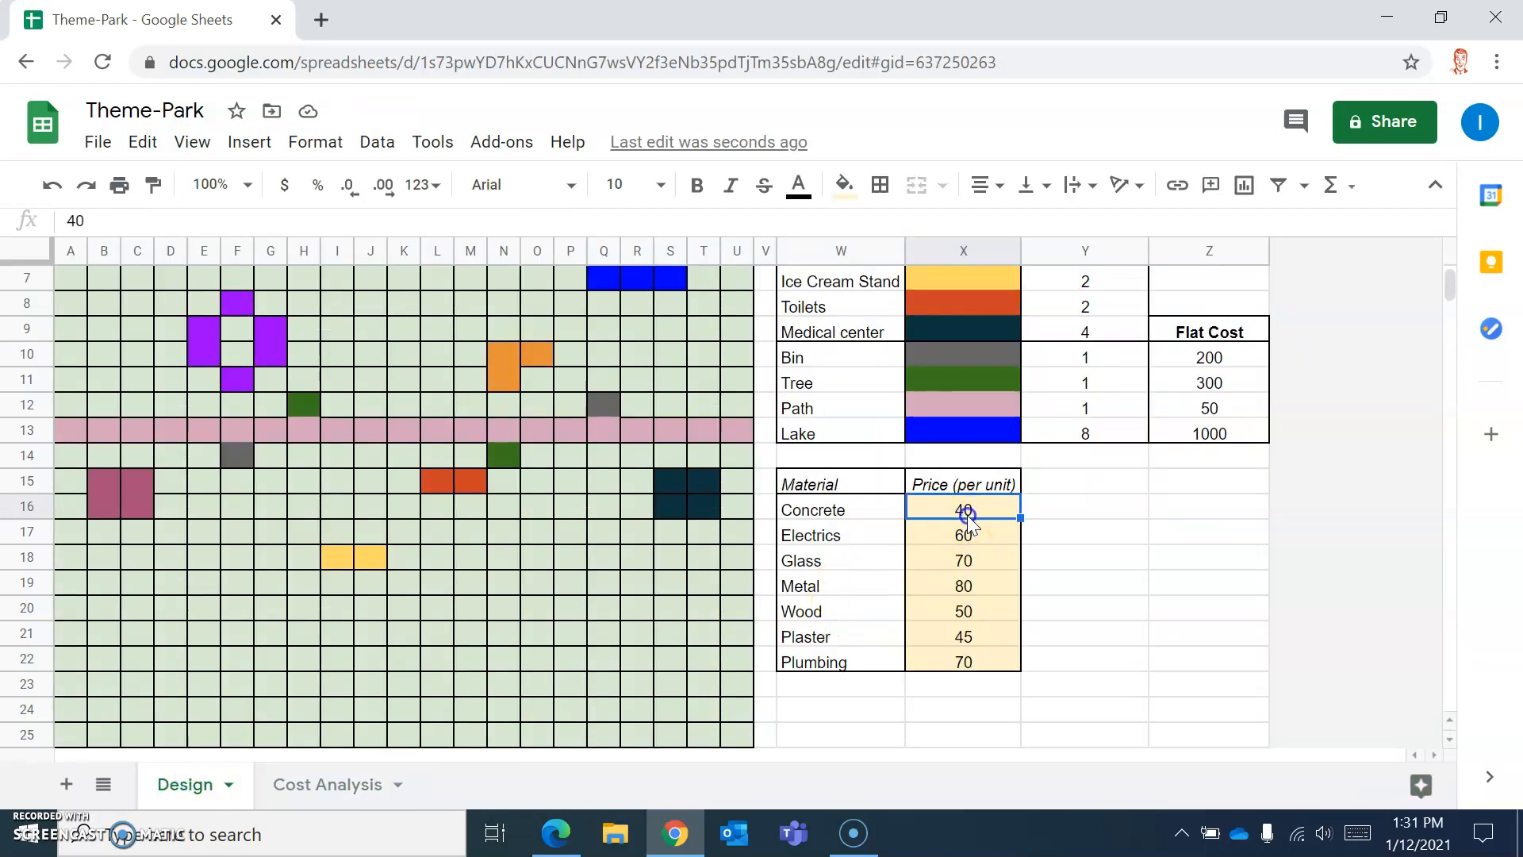
{"action": "type", "text": "42"}
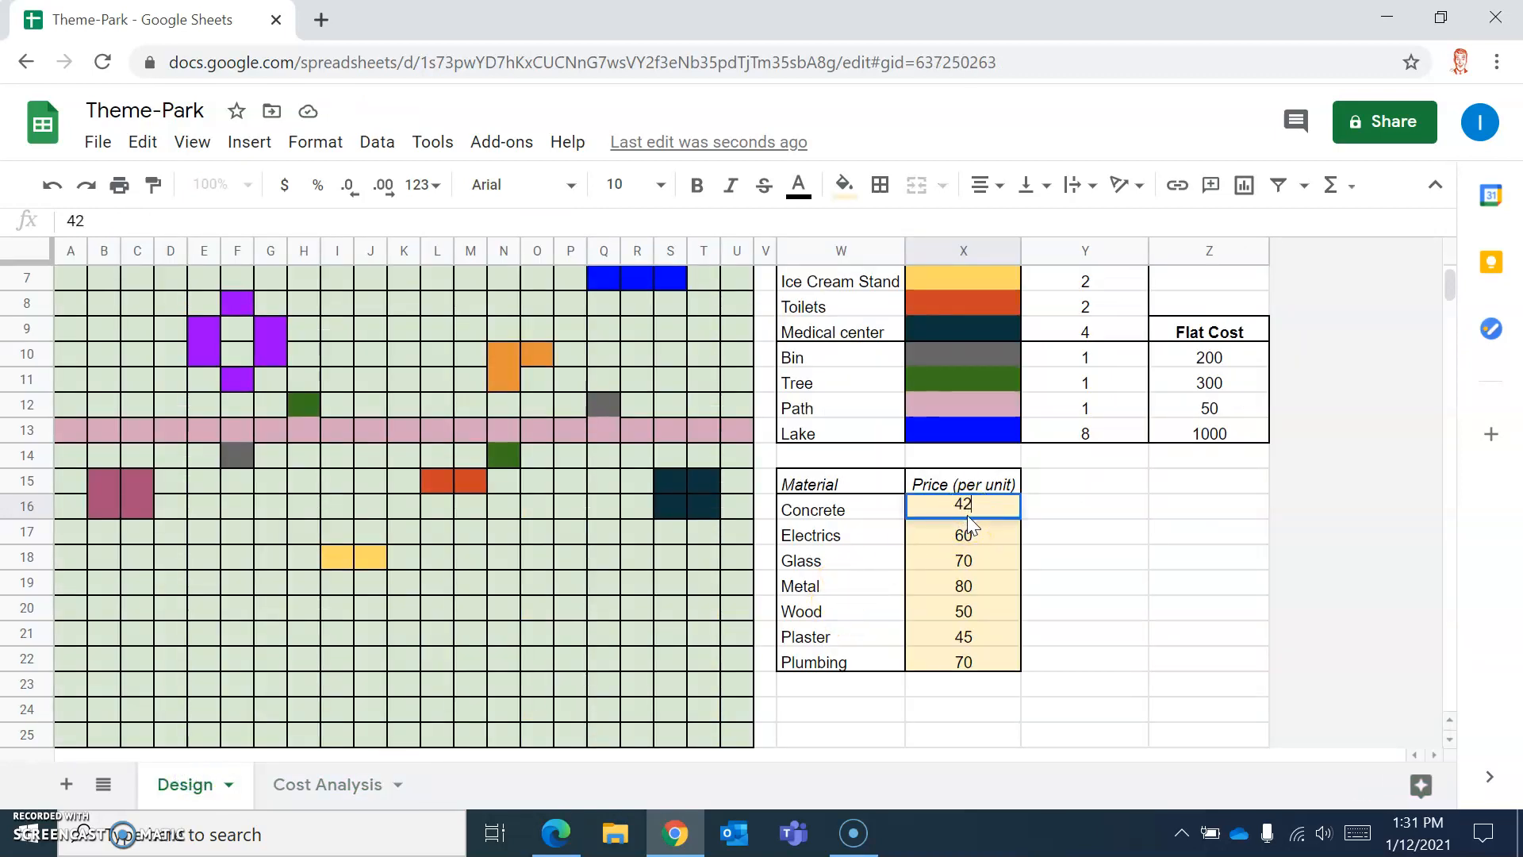
{"action": "left_click", "coordinate": [1106, 558]}
{"action": "left_click", "coordinate": [324, 787]}
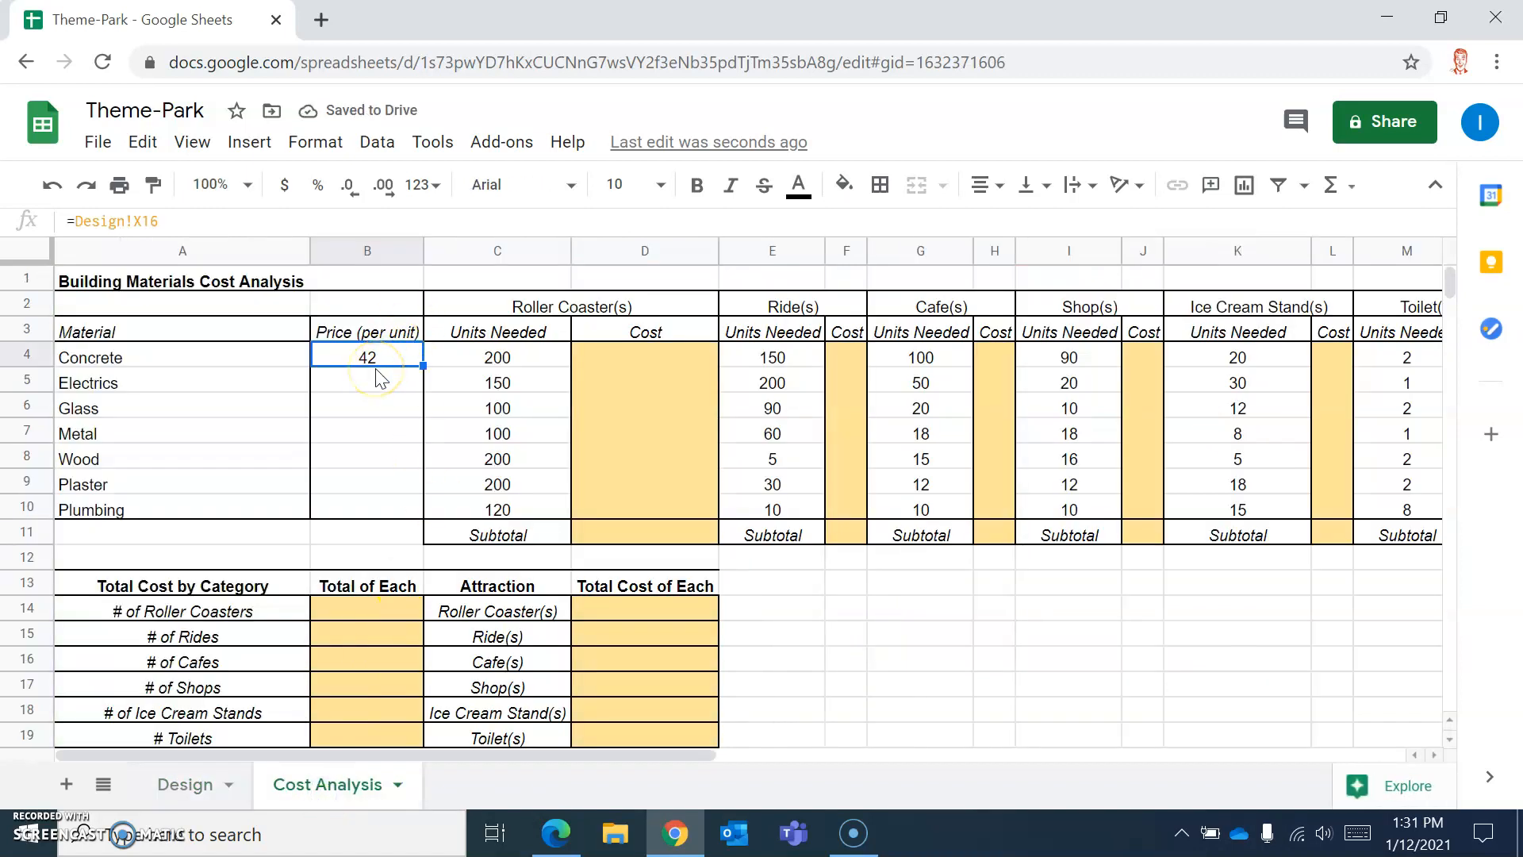
Restore the Concrete price in X16 of the Design sheet to 40
{"action": "left_click", "coordinate": [182, 785]}
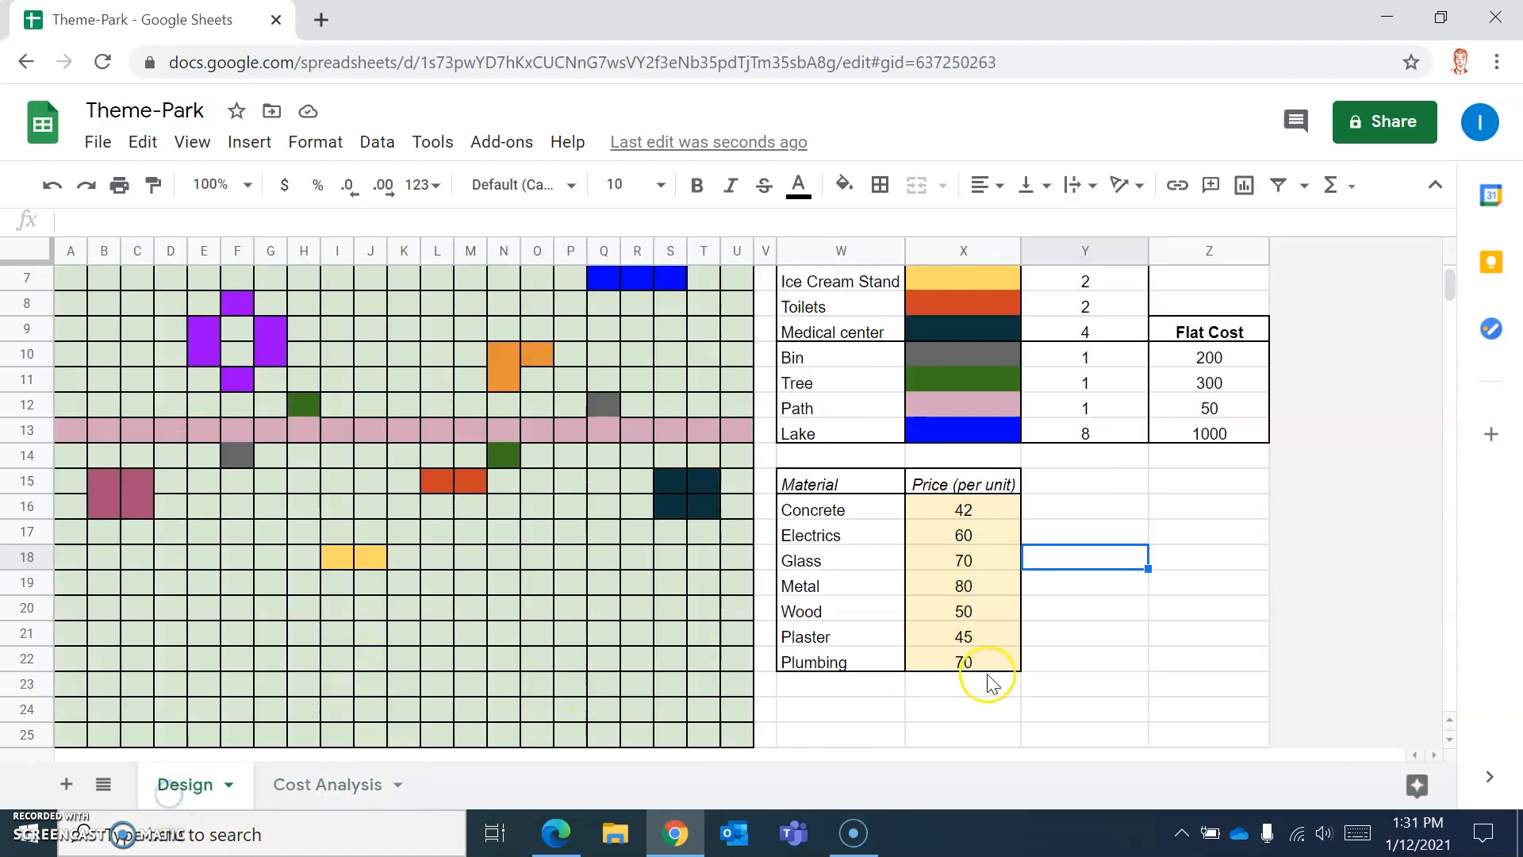
{"action": "left_click", "coordinate": [983, 514]}
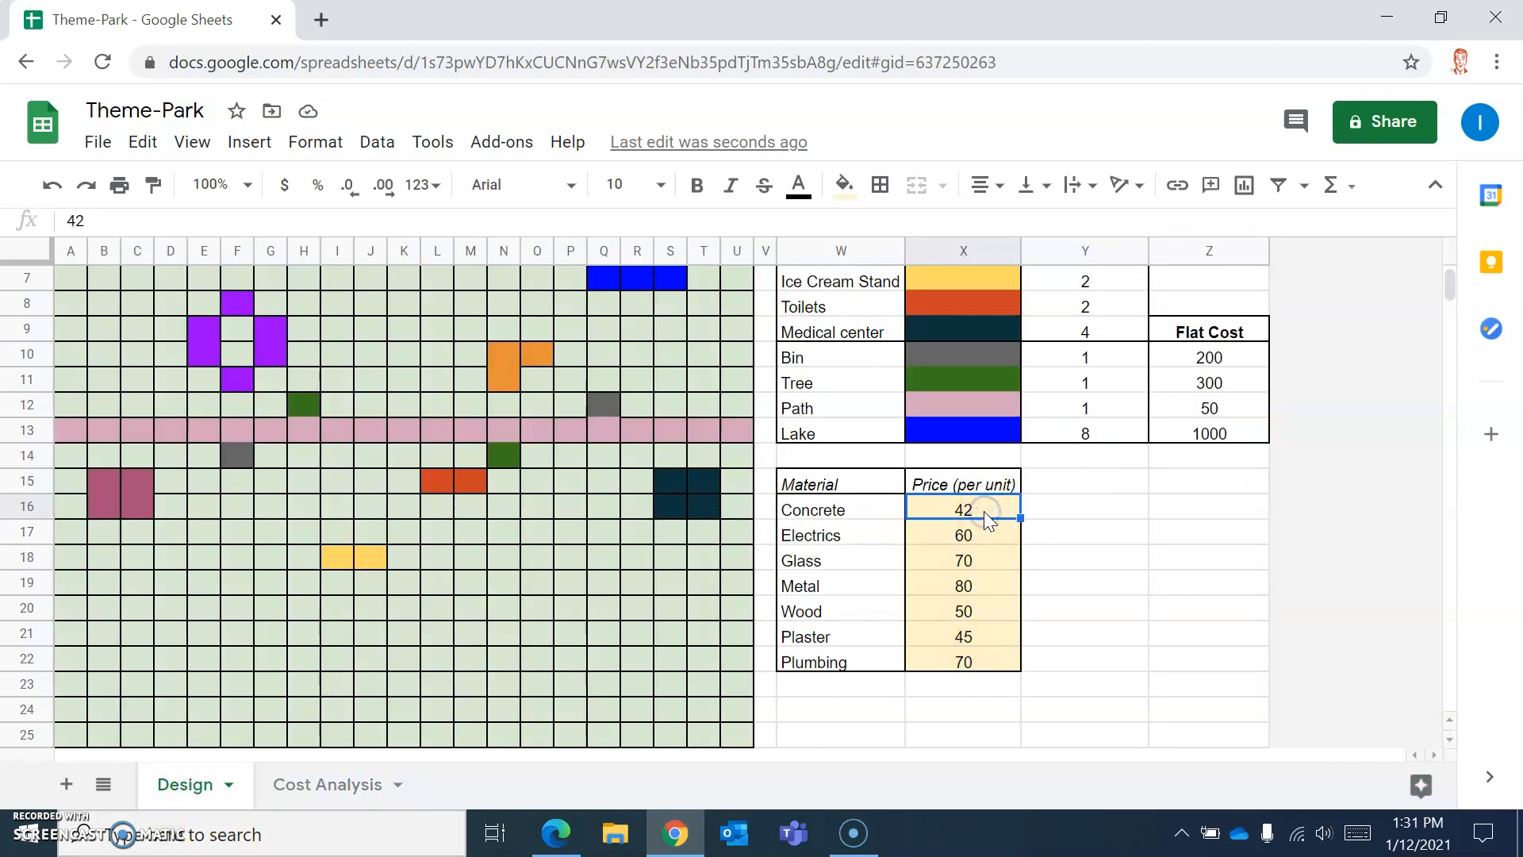
{"action": "type", "text": "40"}
{"action": "left_click", "coordinate": [1025, 568]}
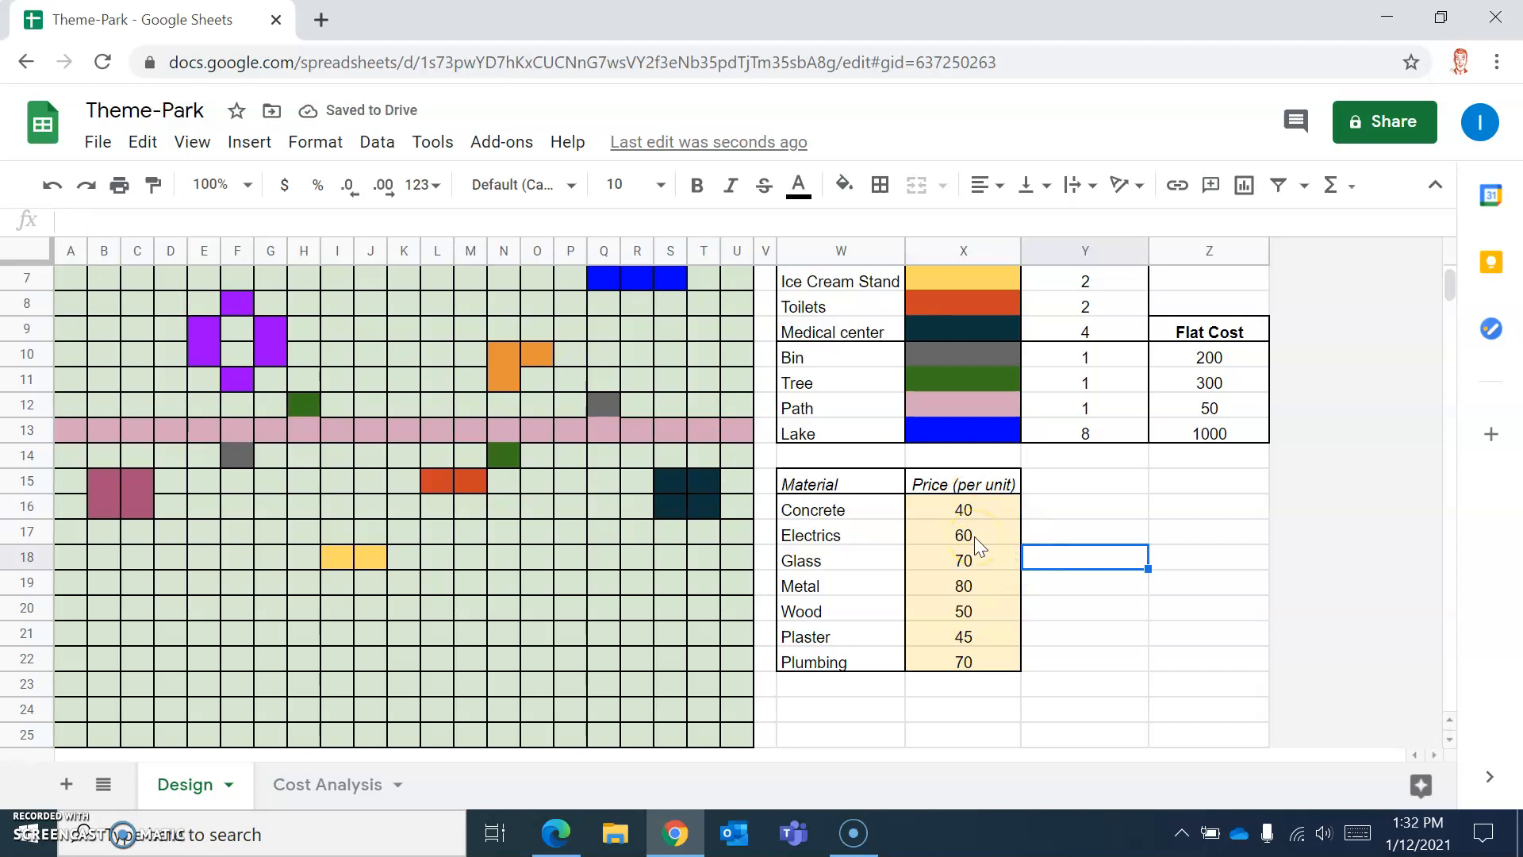
Link the Electrics price per unit in B5 of the Cost Analysis sheet to its Design sheet price with =Design!X17
{"action": "left_click", "coordinate": [329, 784]}
{"action": "left_click", "coordinate": [357, 367]}
{"action": "type", "text": "="}
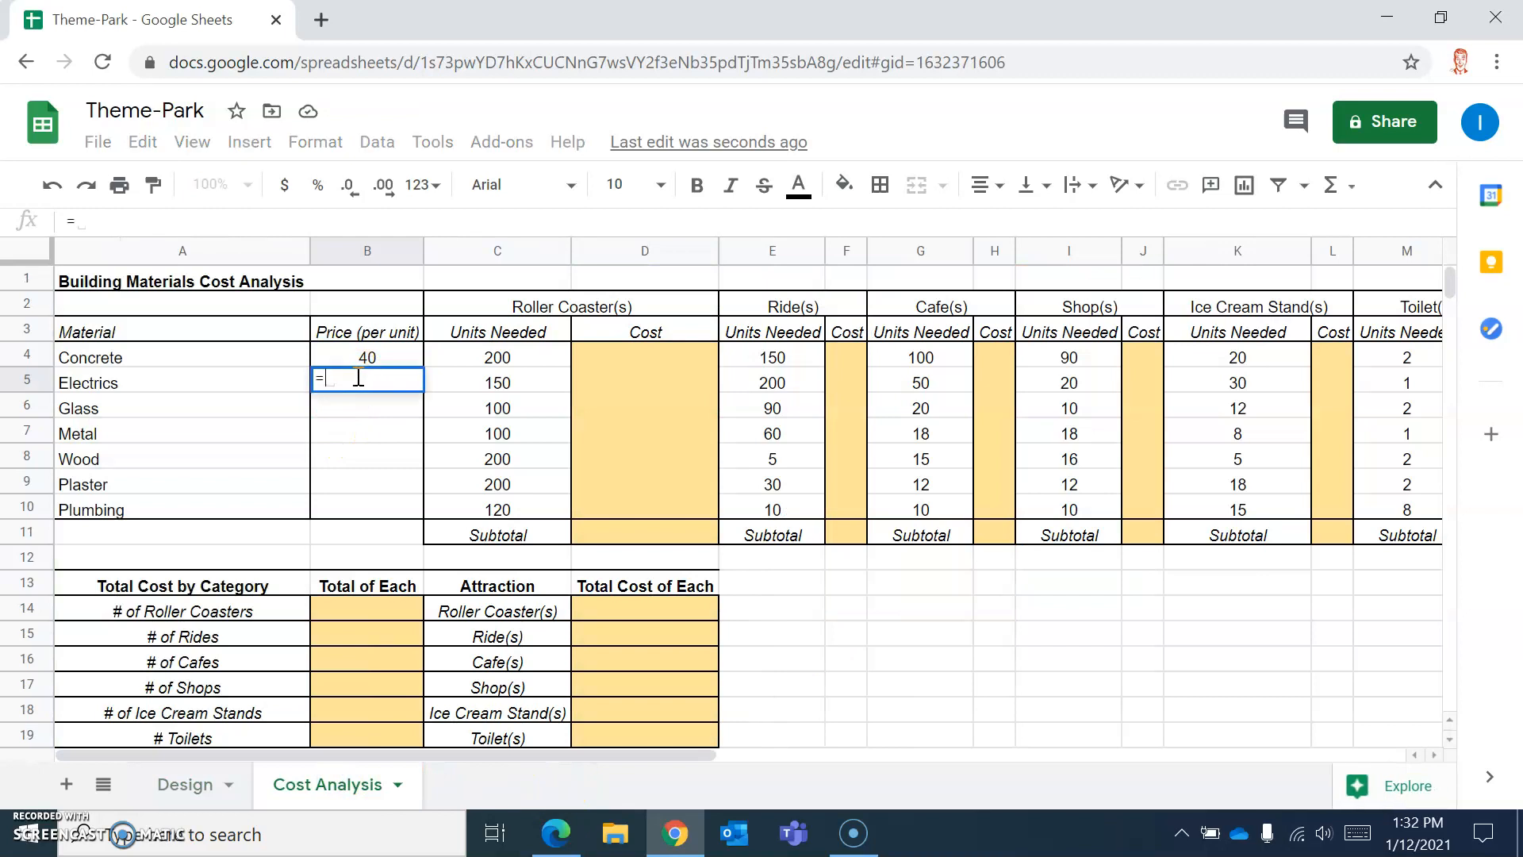
{"action": "left_click", "coordinate": [192, 784]}
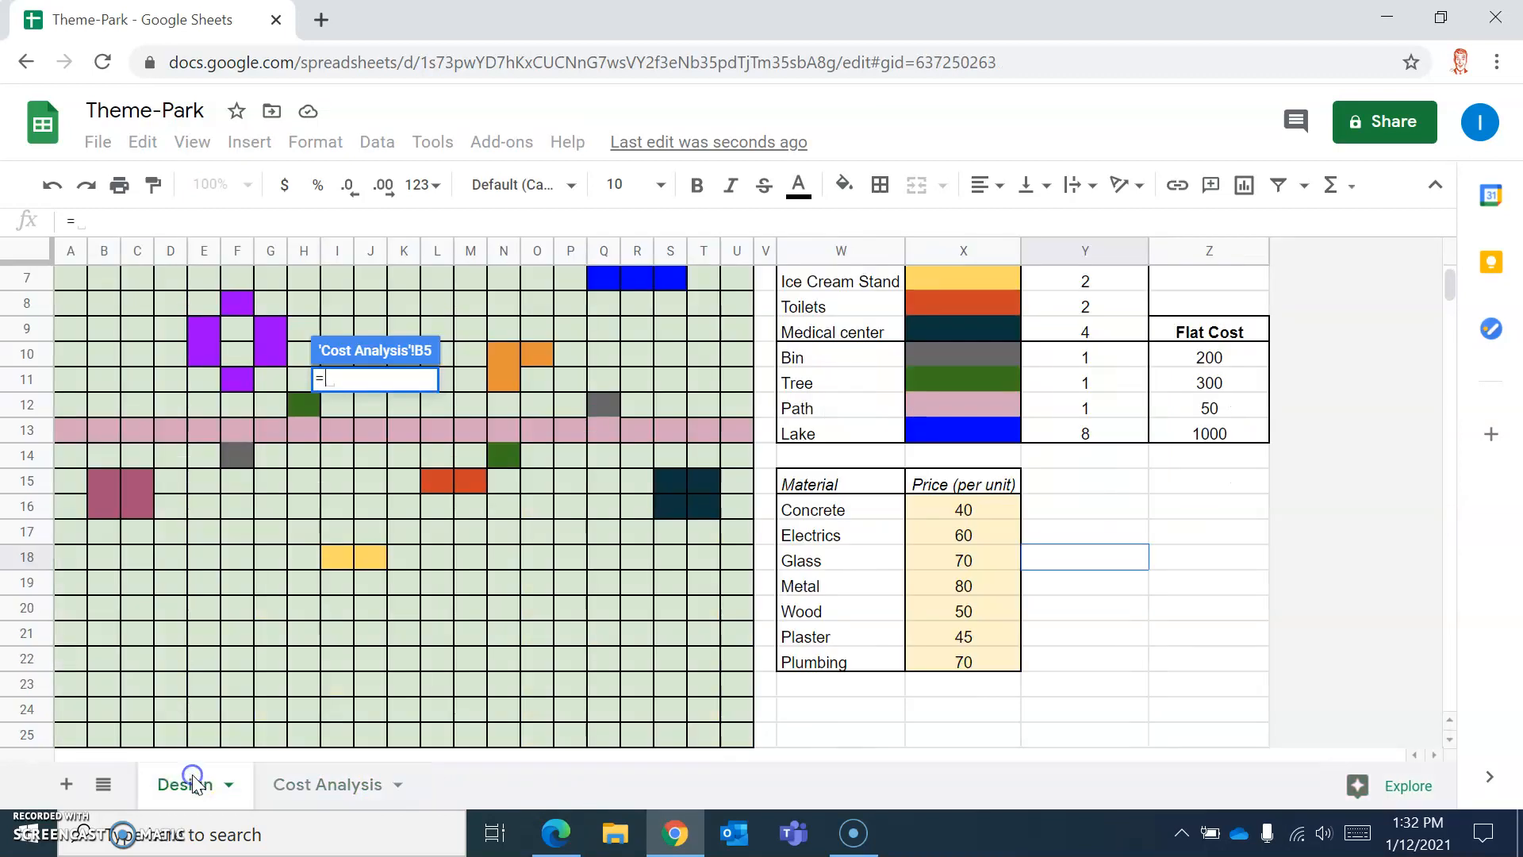
{"action": "left_click", "coordinate": [974, 539]}
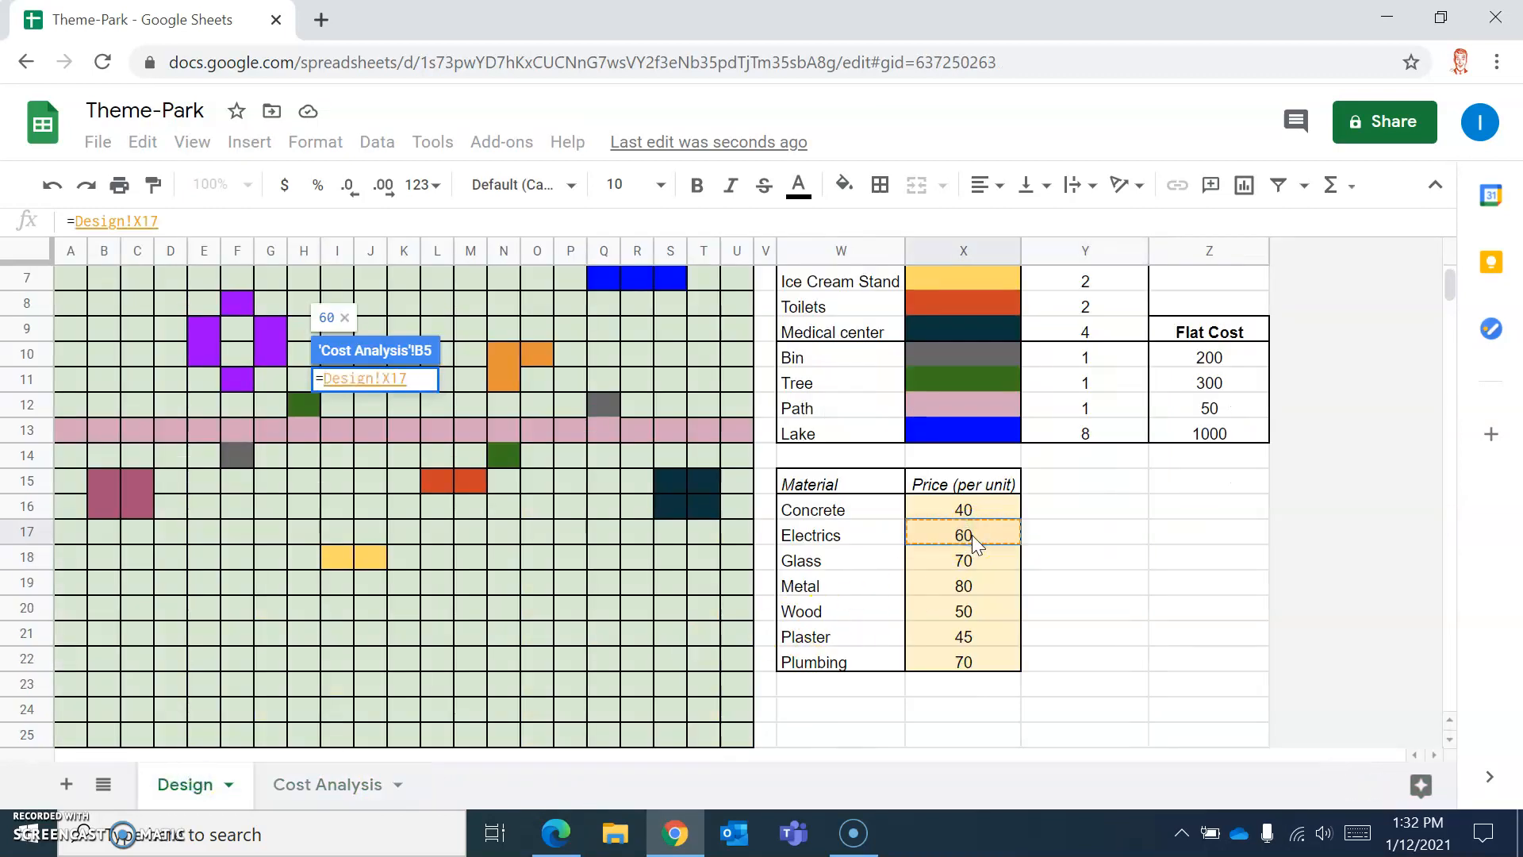
{"action": "key", "text": "Return"}
{"action": "left_click", "coordinate": [387, 383]}
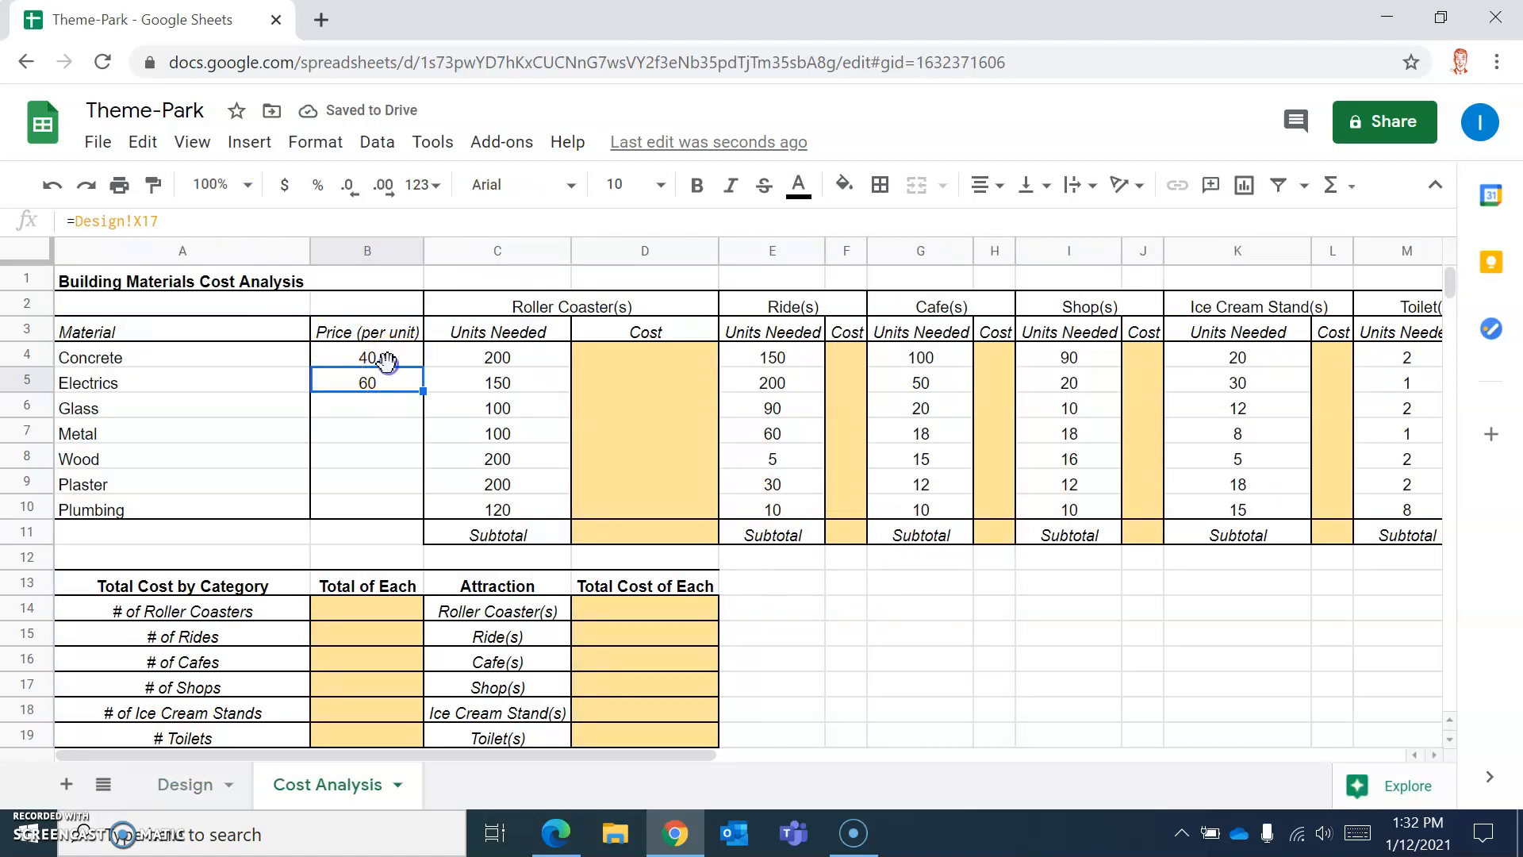
Link the Glass price per unit in B6 using the suggested reference =Design!X18, and check it against the Design sheet
{"action": "left_click", "coordinate": [401, 411]}
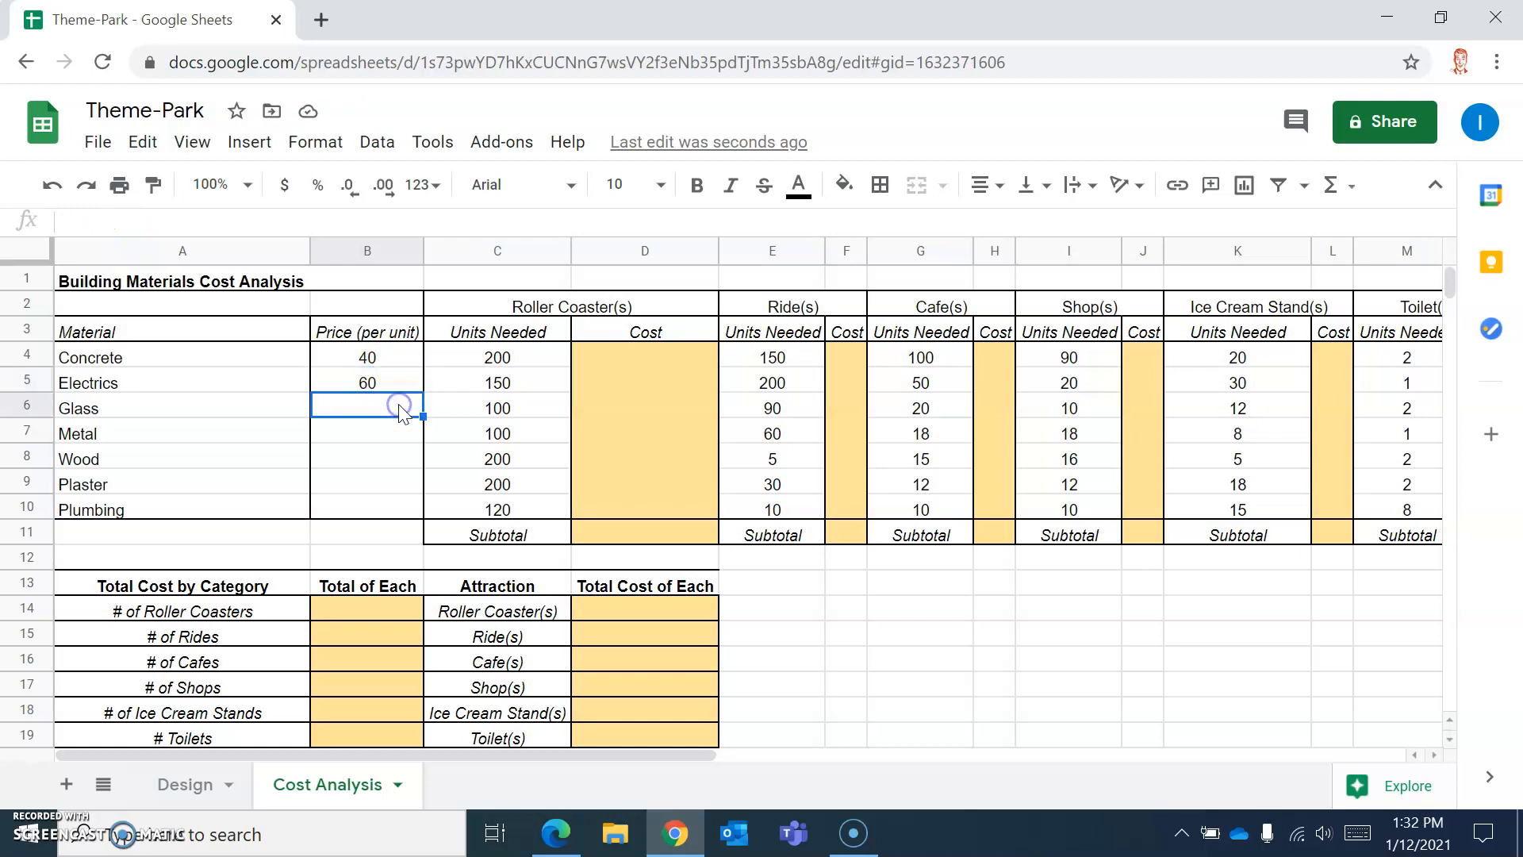
{"action": "type", "text": "="}
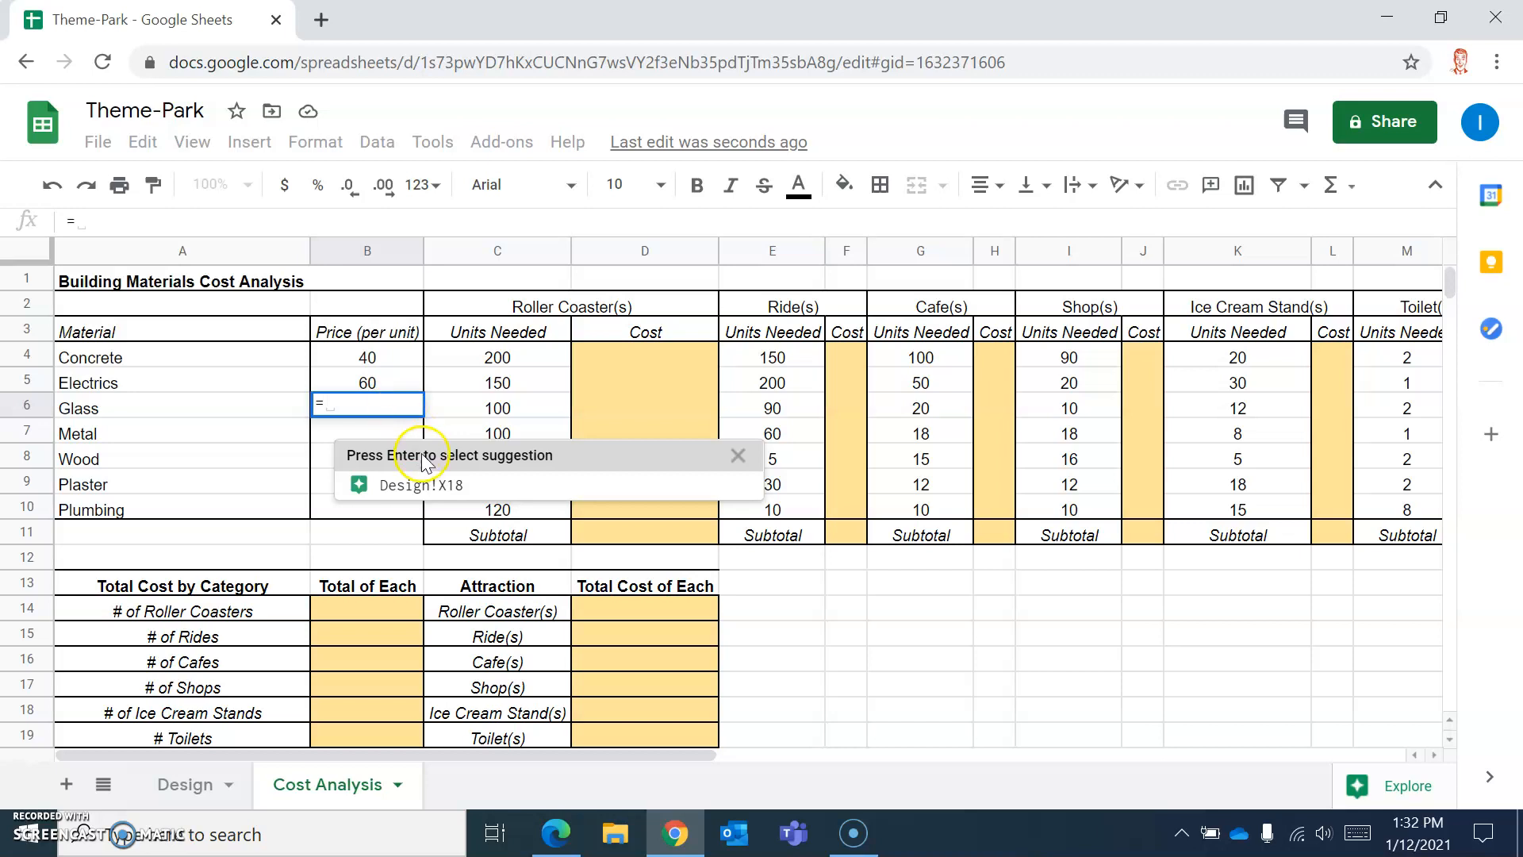
{"action": "left_click", "coordinate": [428, 488]}
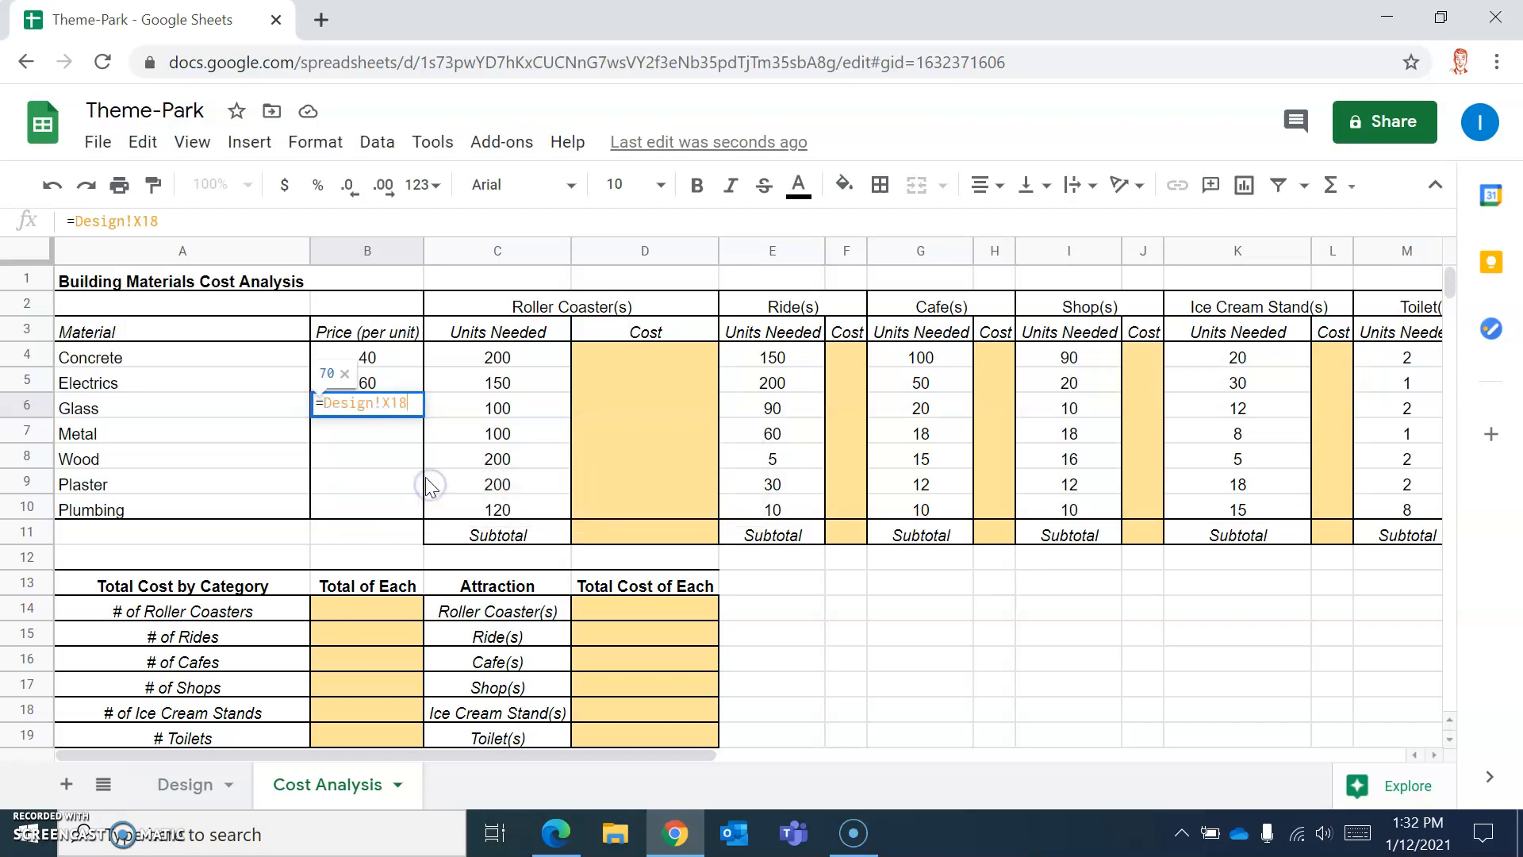
{"action": "key", "text": "Return"}
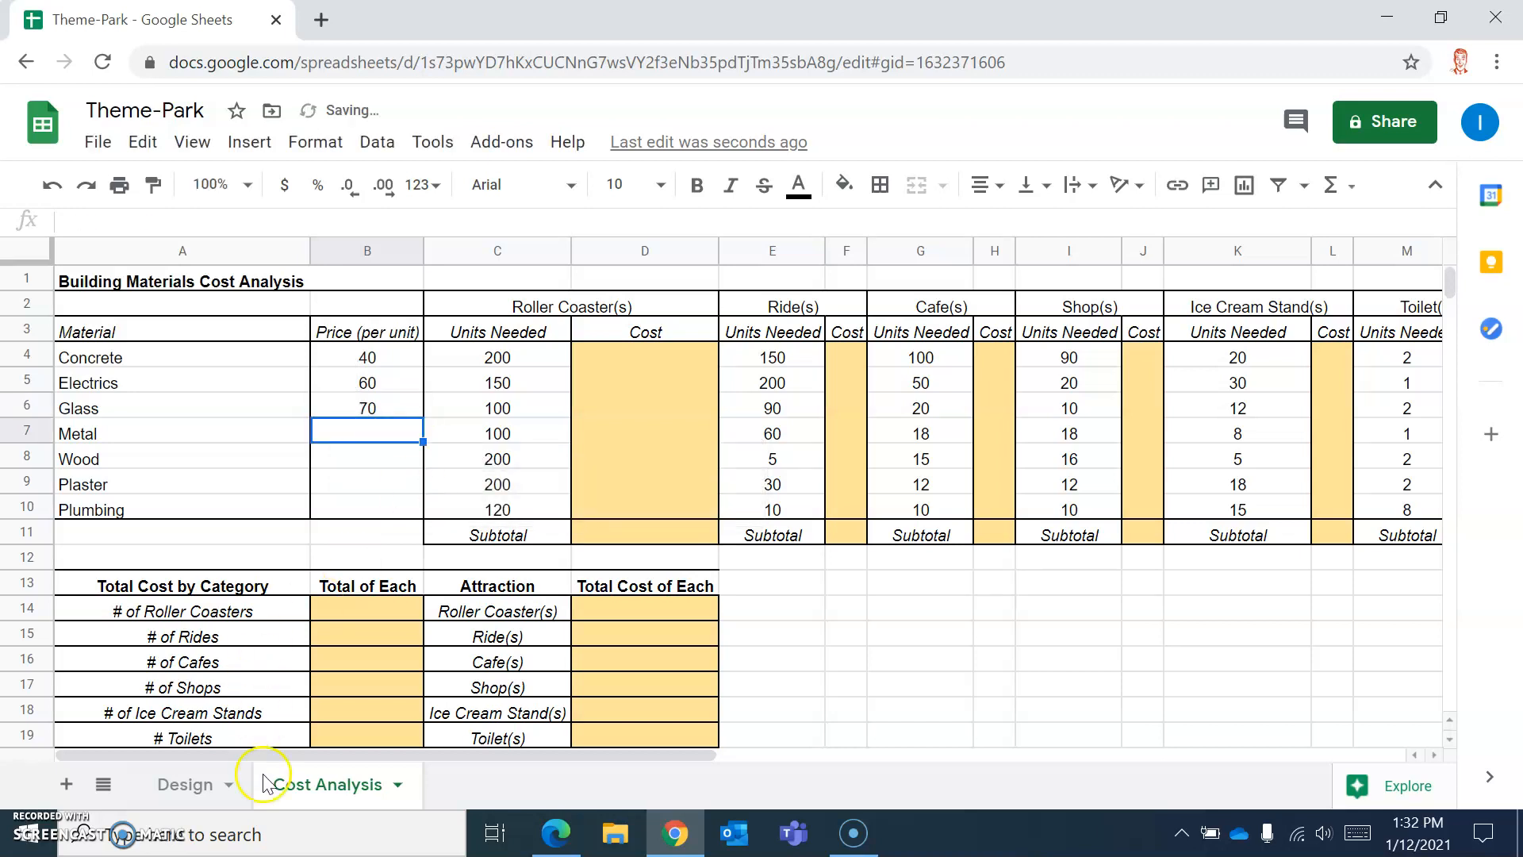
{"action": "left_click", "coordinate": [187, 785]}
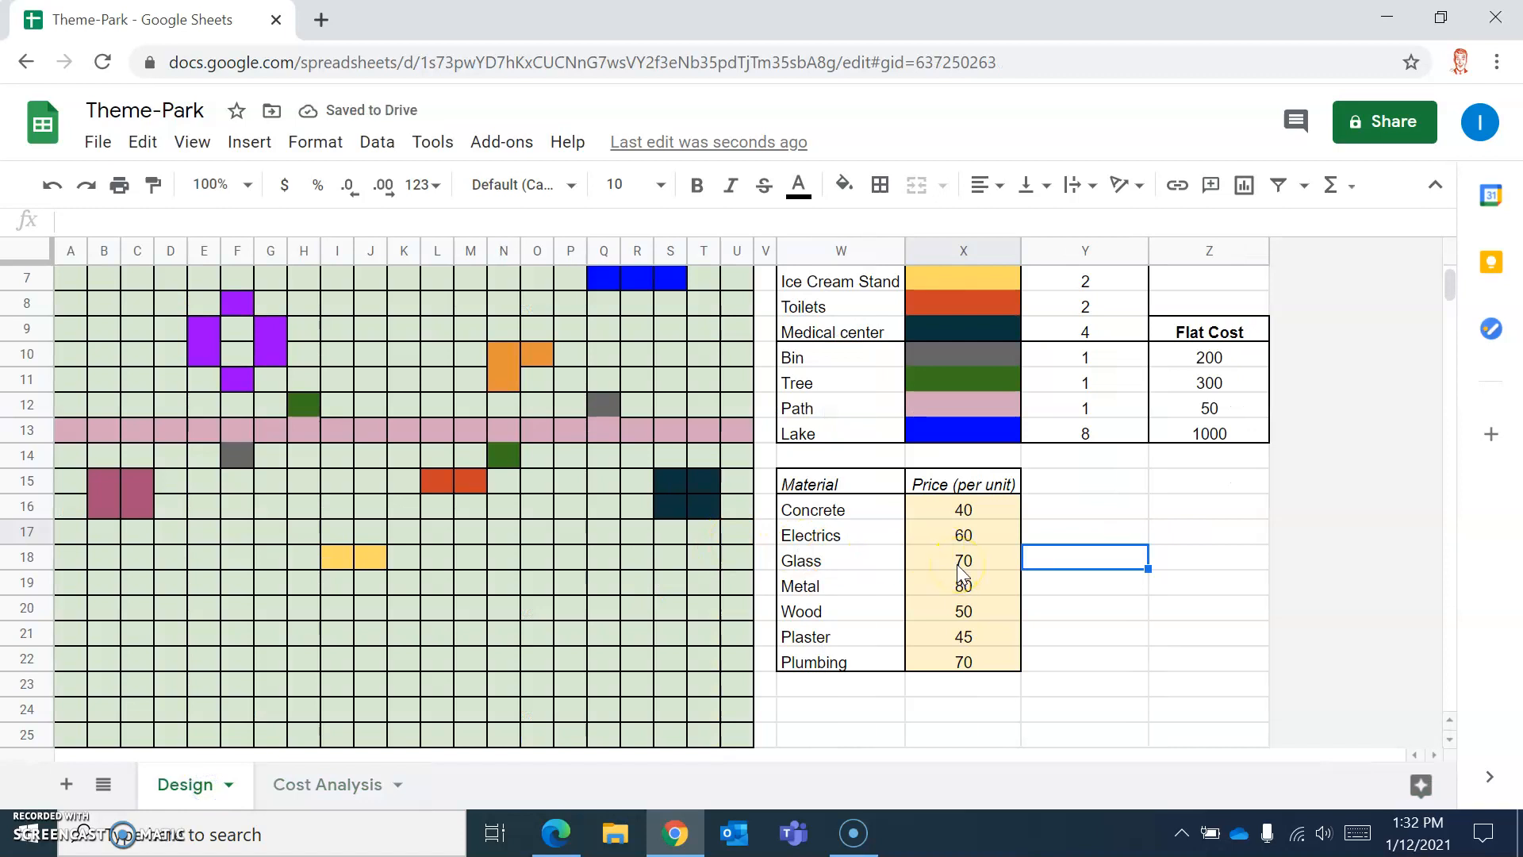
{"action": "left_click", "coordinate": [295, 784]}
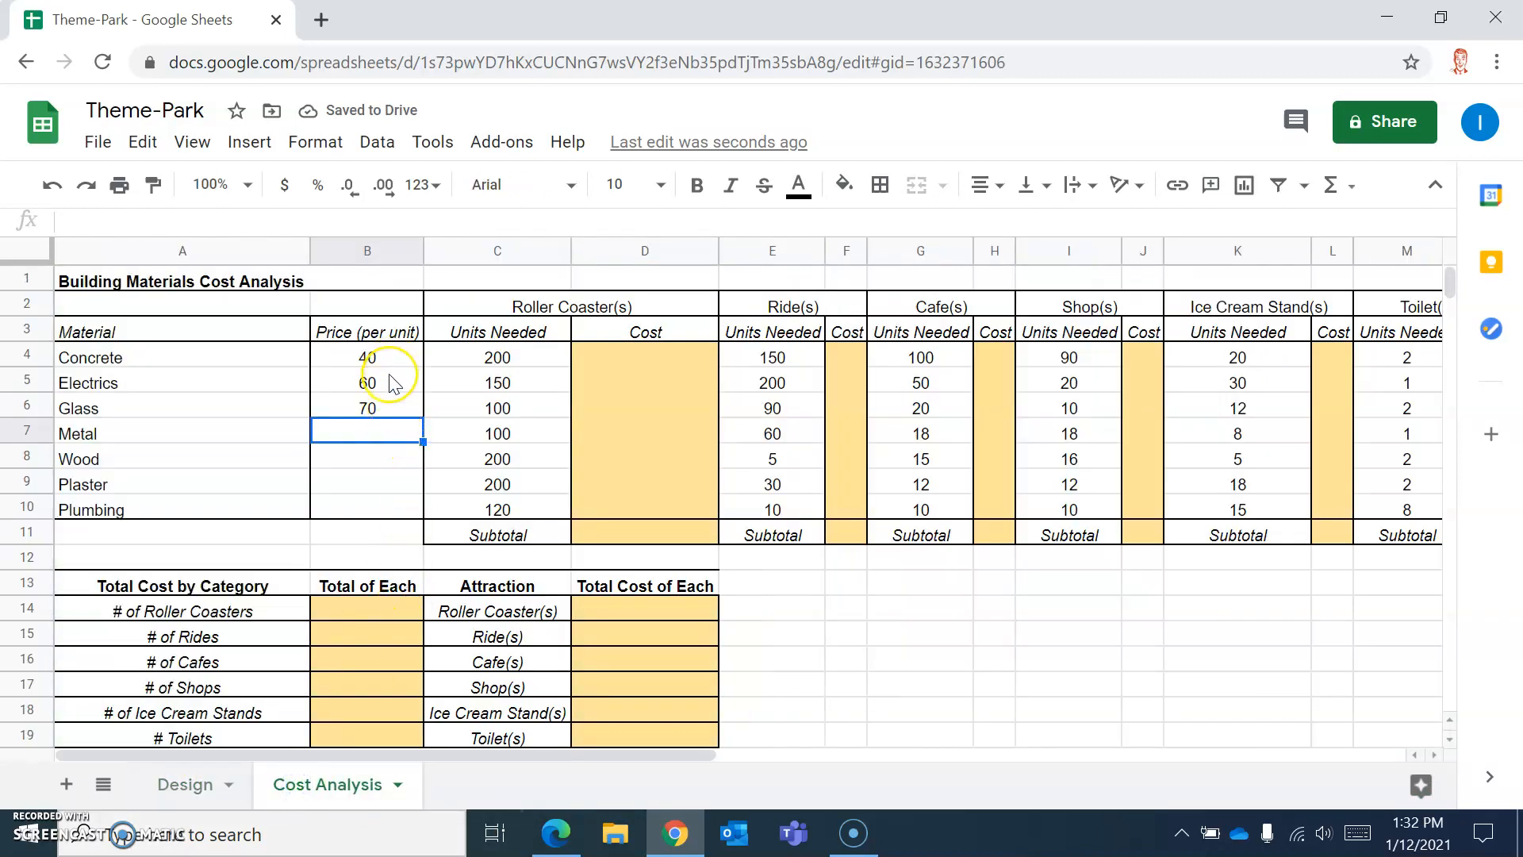
Fill the linked price formulas from B5:B6 down through B10 to cover Metal, Wood, Plaster and Plumbing
{"action": "left_click_drag", "start_coordinate": [390, 389], "coordinate": [390, 401]}
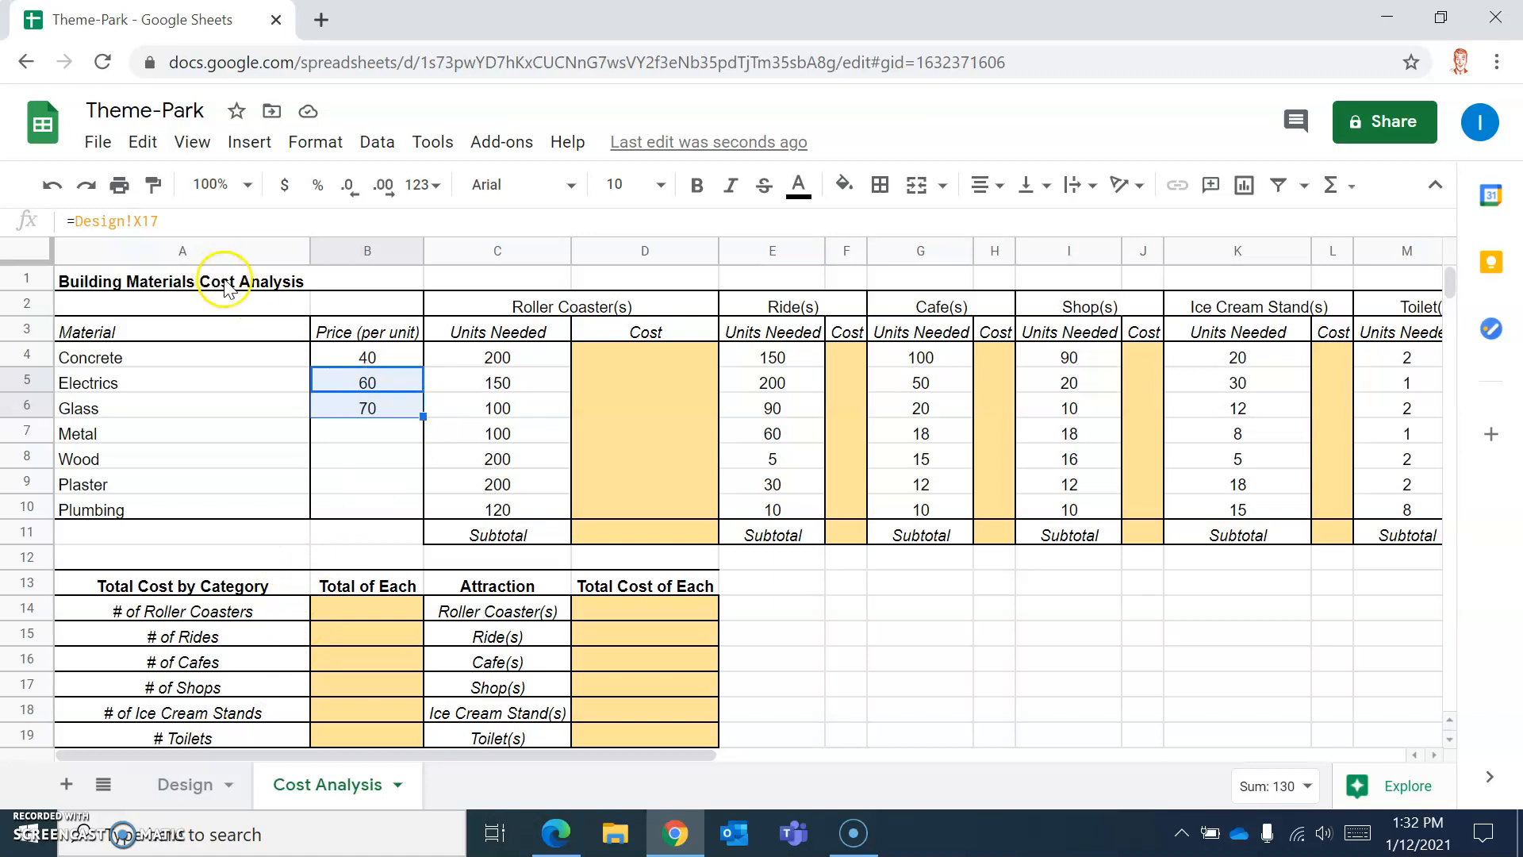
{"action": "left_click", "coordinate": [378, 444]}
{"action": "left_click_drag", "start_coordinate": [394, 387], "coordinate": [395, 405]}
{"action": "left_click_drag", "start_coordinate": [423, 414], "coordinate": [413, 439]}
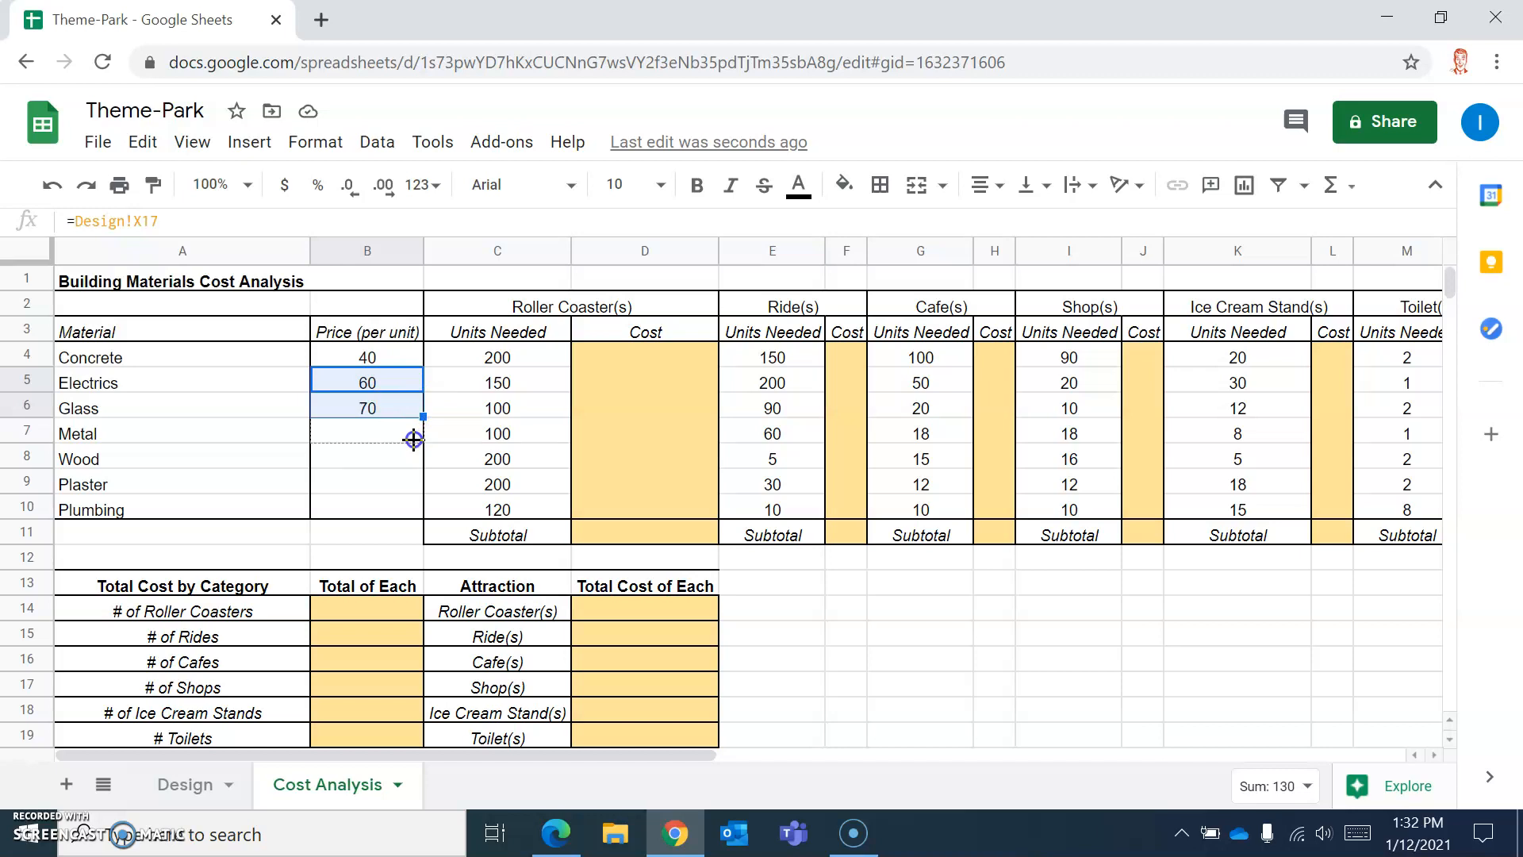
{"action": "left_click_drag", "start_coordinate": [414, 439], "coordinate": [388, 387]}
{"action": "left_click", "coordinate": [397, 456]}
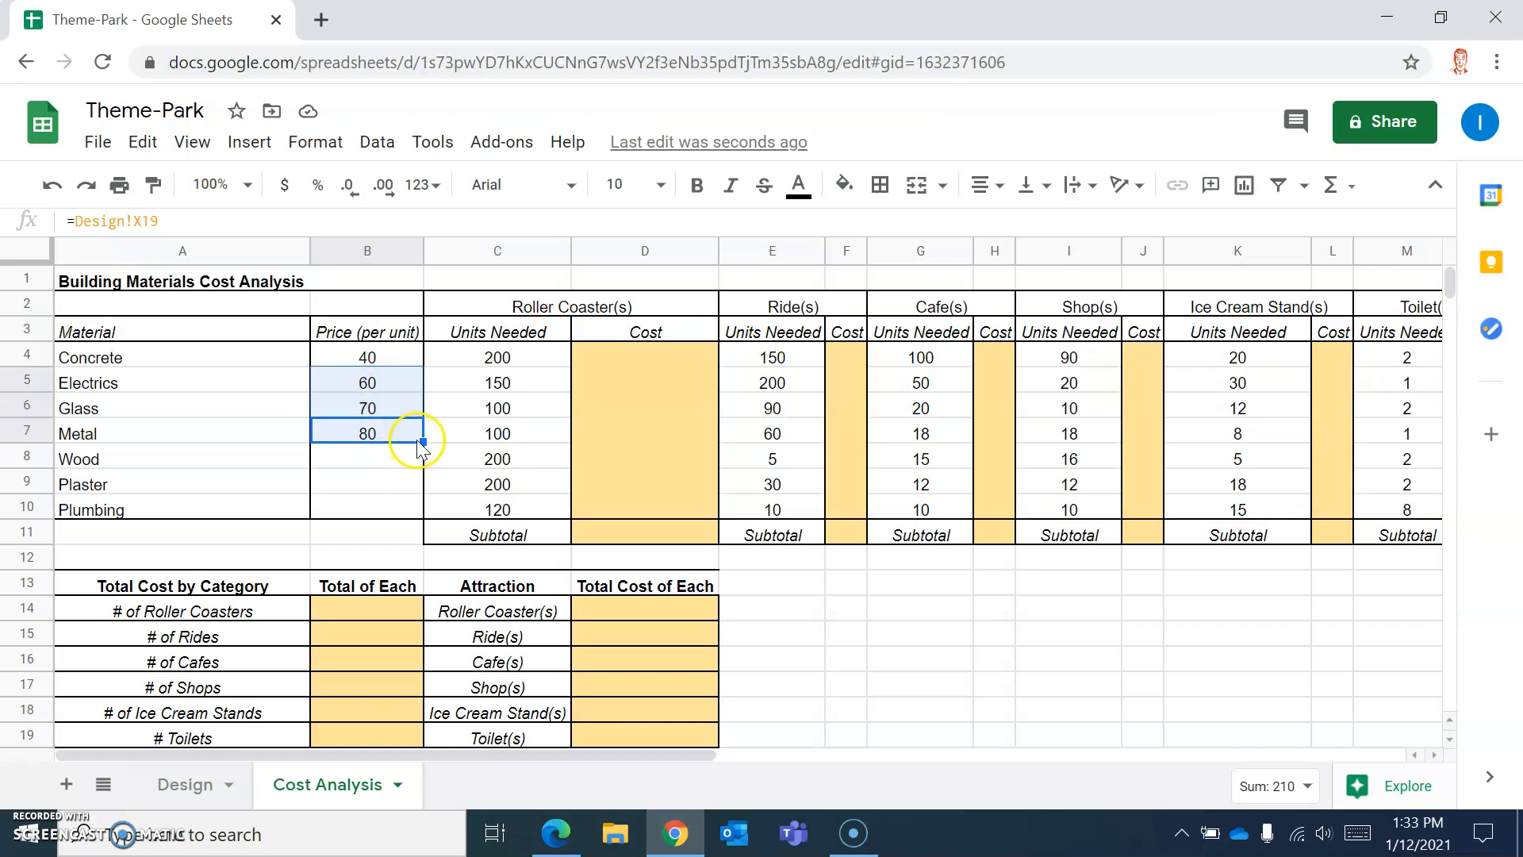
{"action": "left_click_drag", "start_coordinate": [423, 440], "coordinate": [417, 500]}
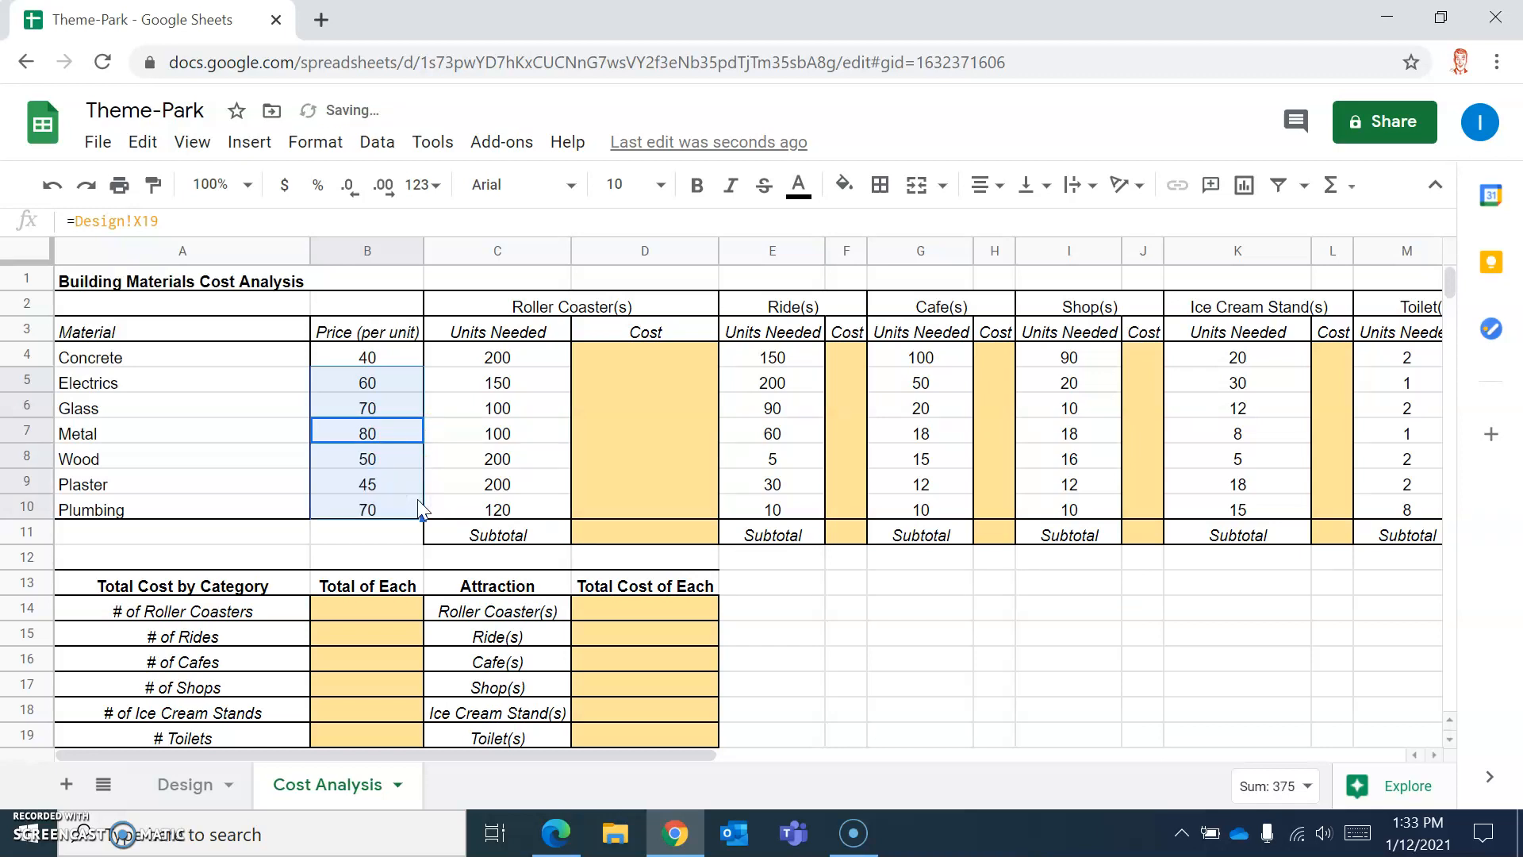
Check the linked price formulas in B4:B10 of the Cost Analysis sheet against the material prices on the Design sheet
{"action": "left_click", "coordinate": [389, 386]}
{"action": "left_click", "coordinate": [388, 357]}
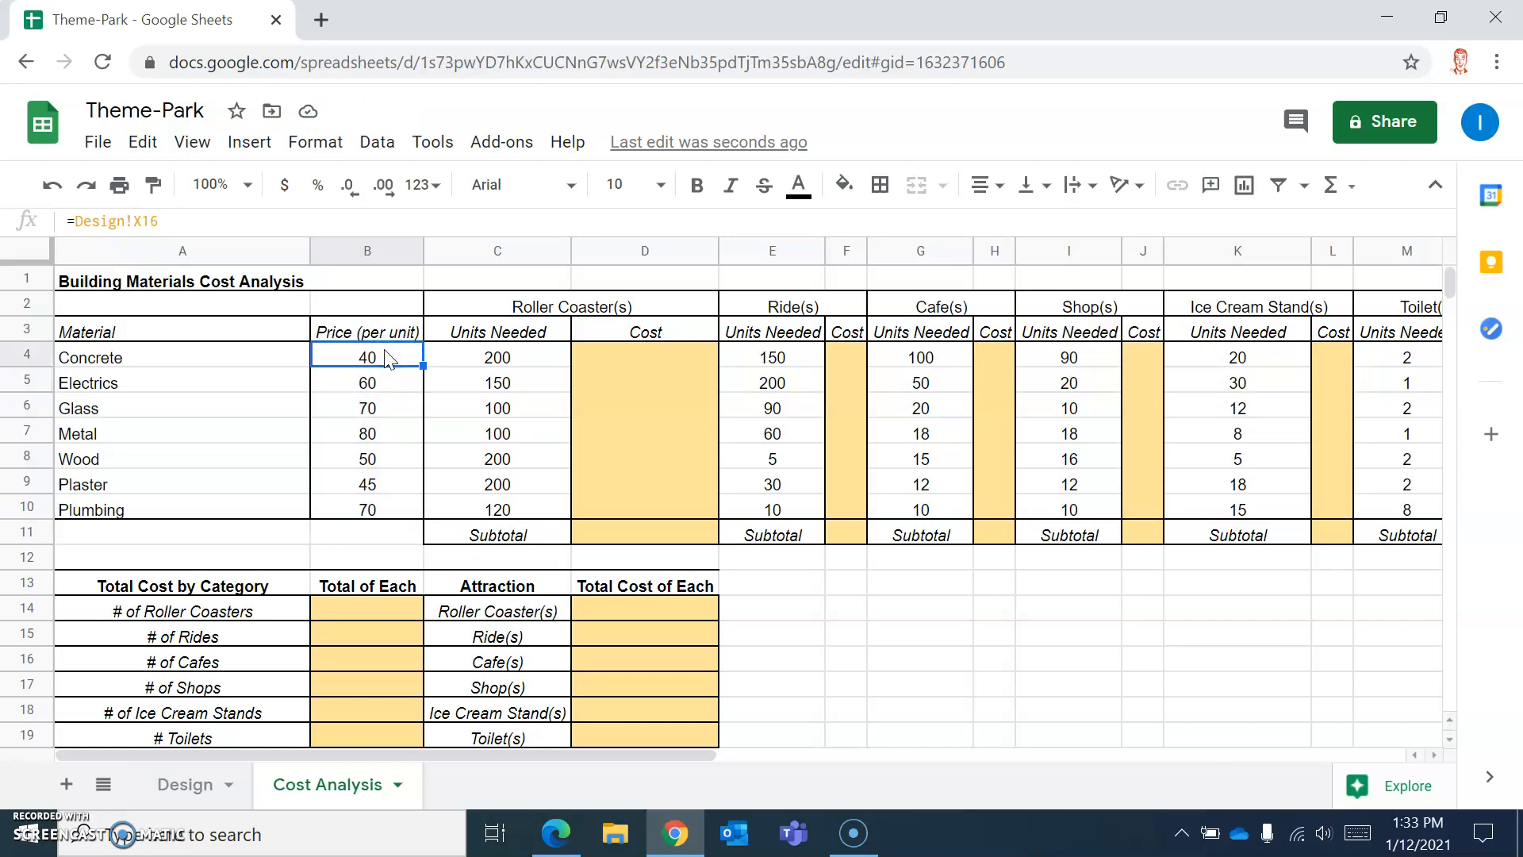
{"action": "key", "text": "Down"}
{"action": "key", "text": "Down"}
{"action": "key", "text": "Down"}
{"action": "key", "text": "Down"}
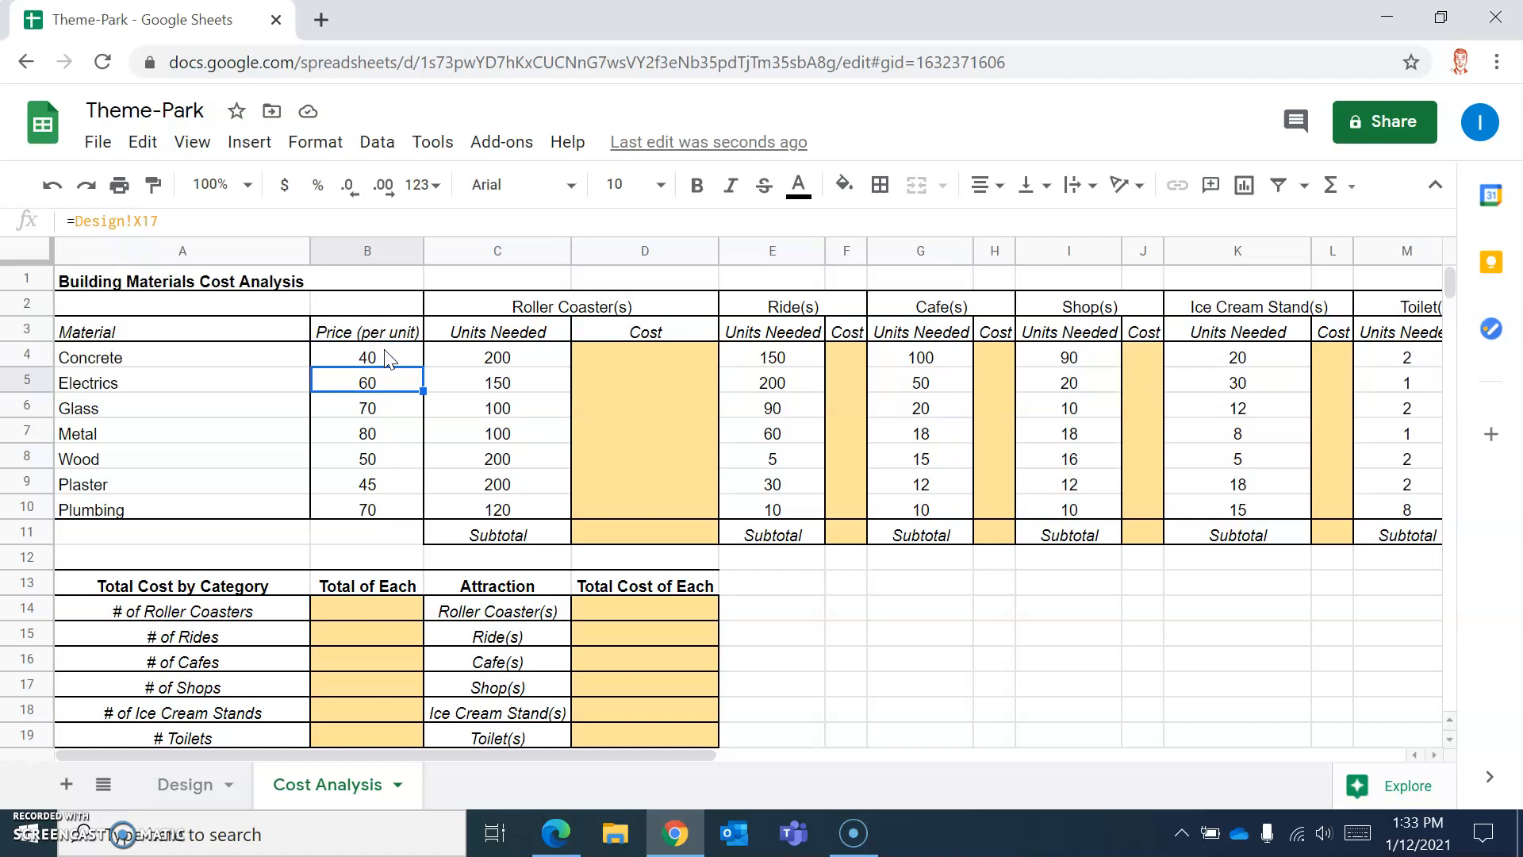
{"action": "key", "text": "Down"}
{"action": "key", "text": "Down"}
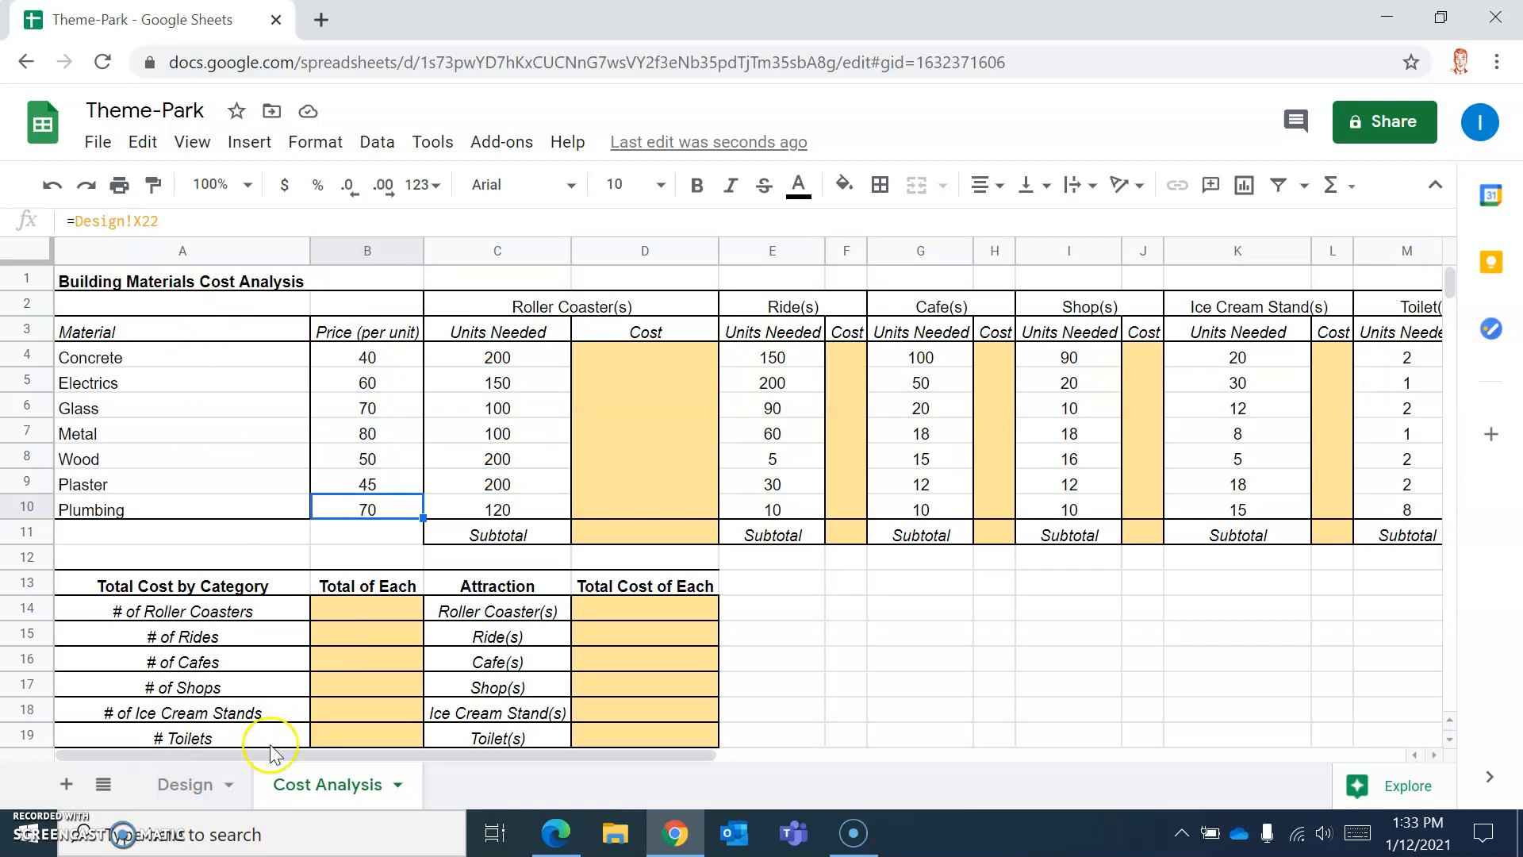
{"action": "left_click", "coordinate": [188, 786]}
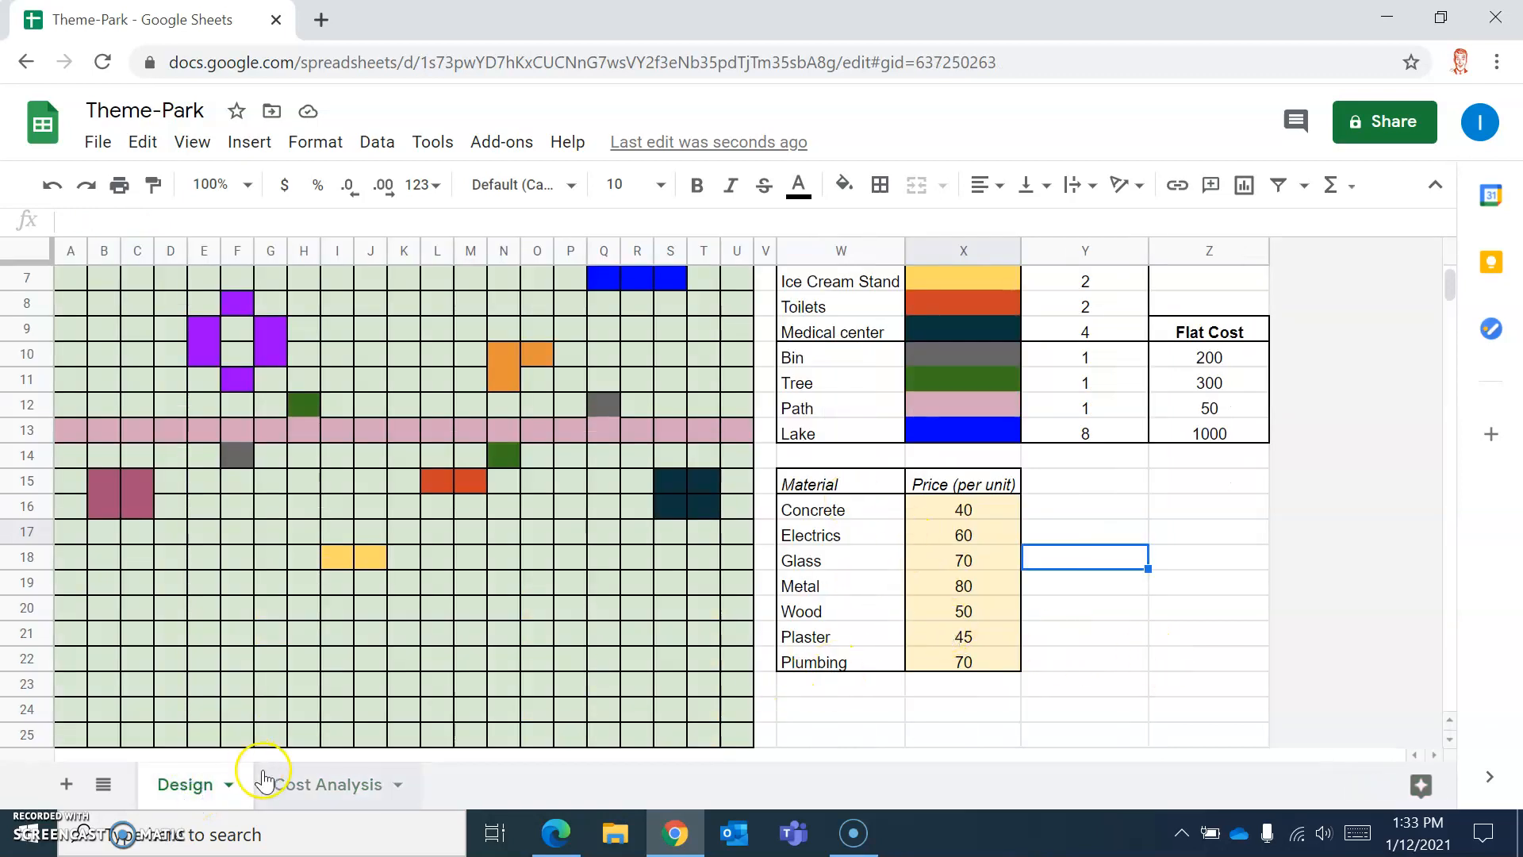
{"action": "left_click", "coordinate": [311, 789]}
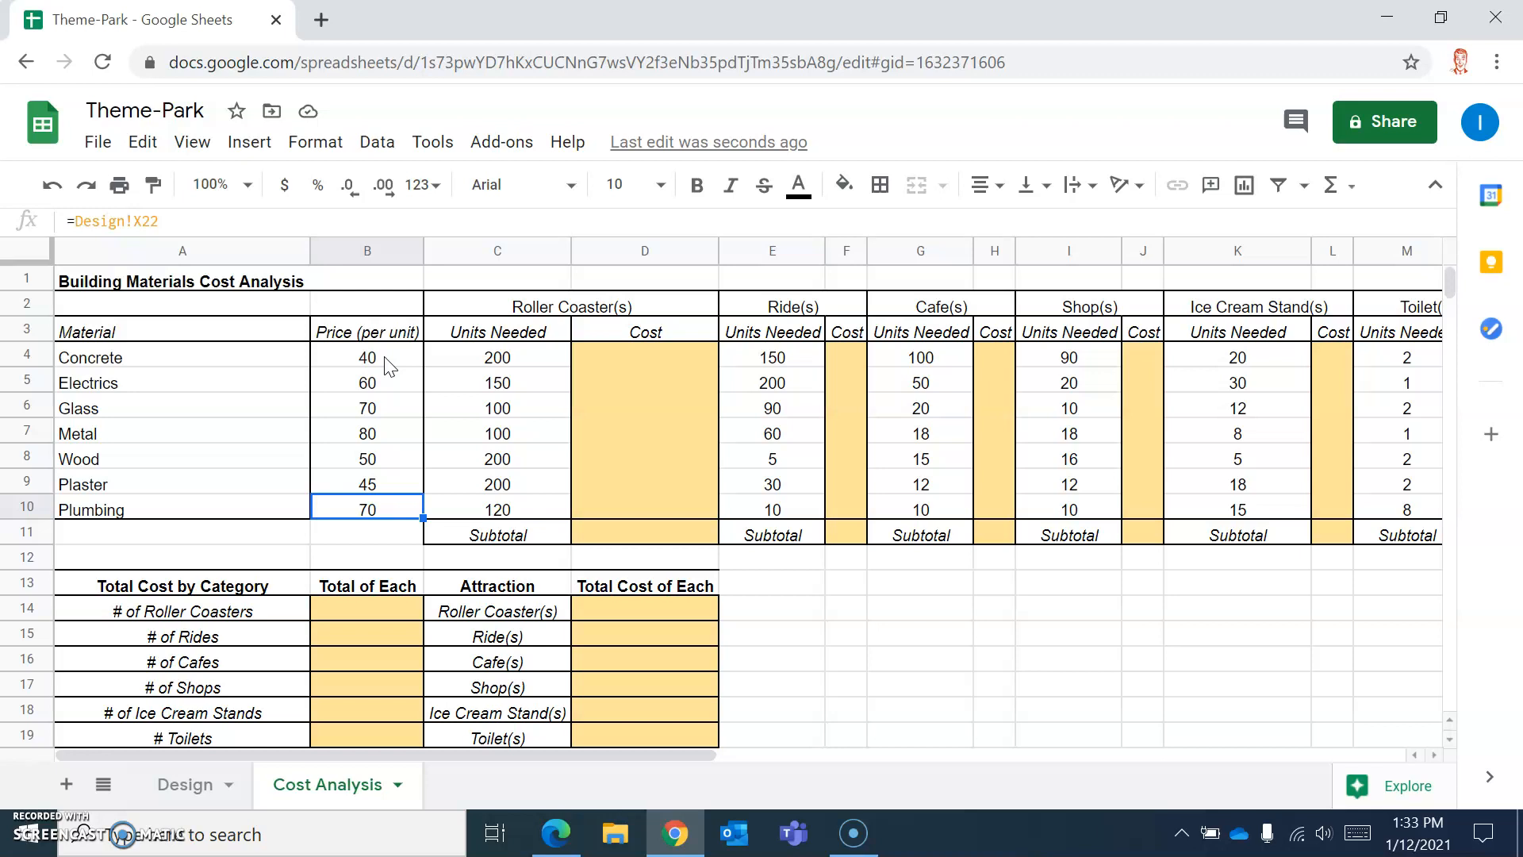
Calculate the roller coaster Concrete cost in D4 with =B4*C4 and accept the suggested autofill for the rest of the Cost column
{"action": "left_click", "coordinate": [632, 366]}
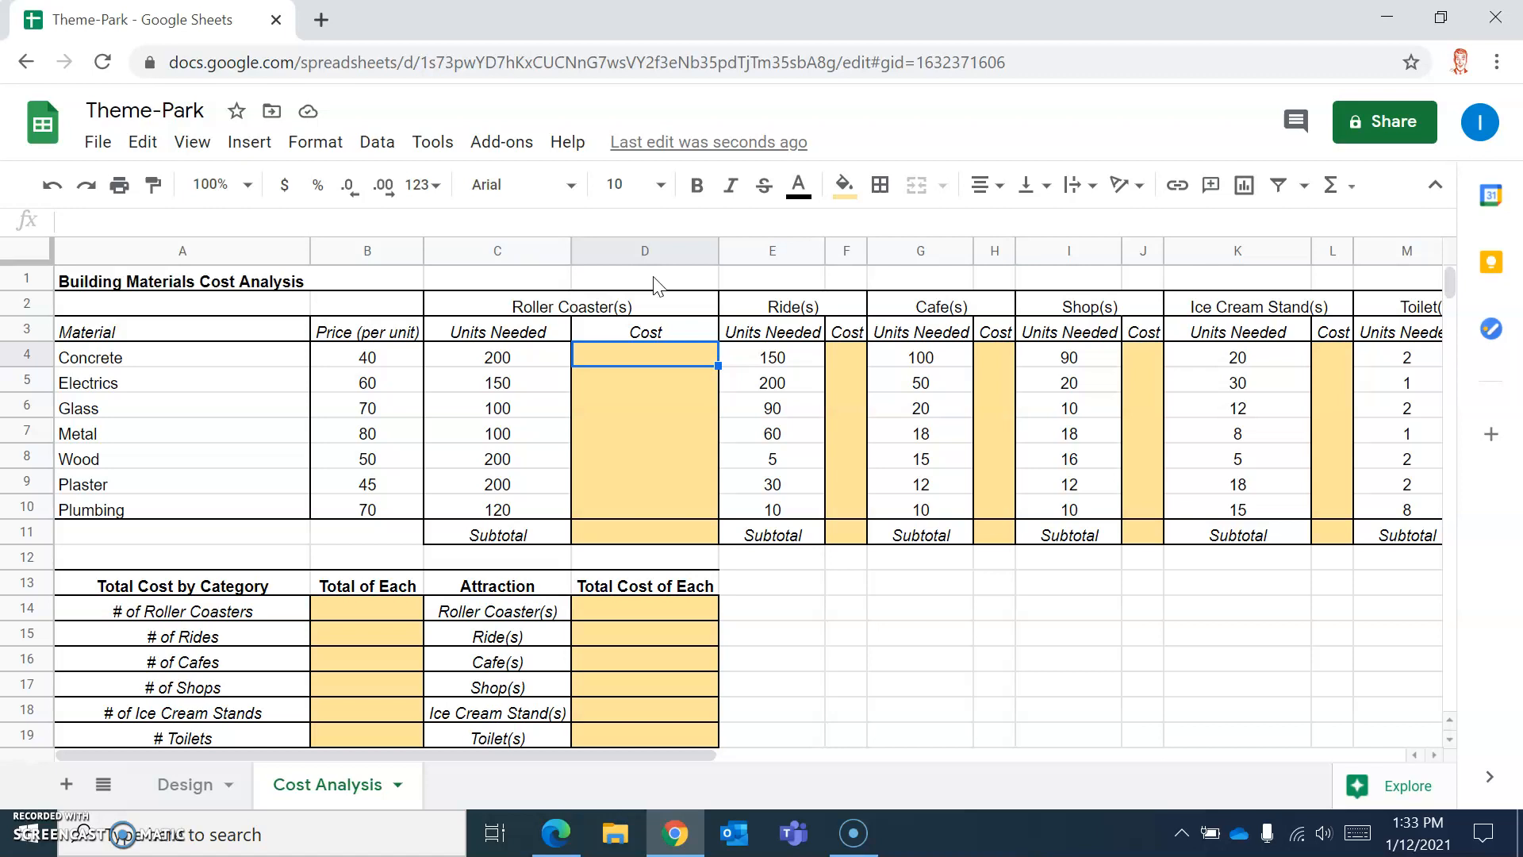
{"action": "type", "text": "="}
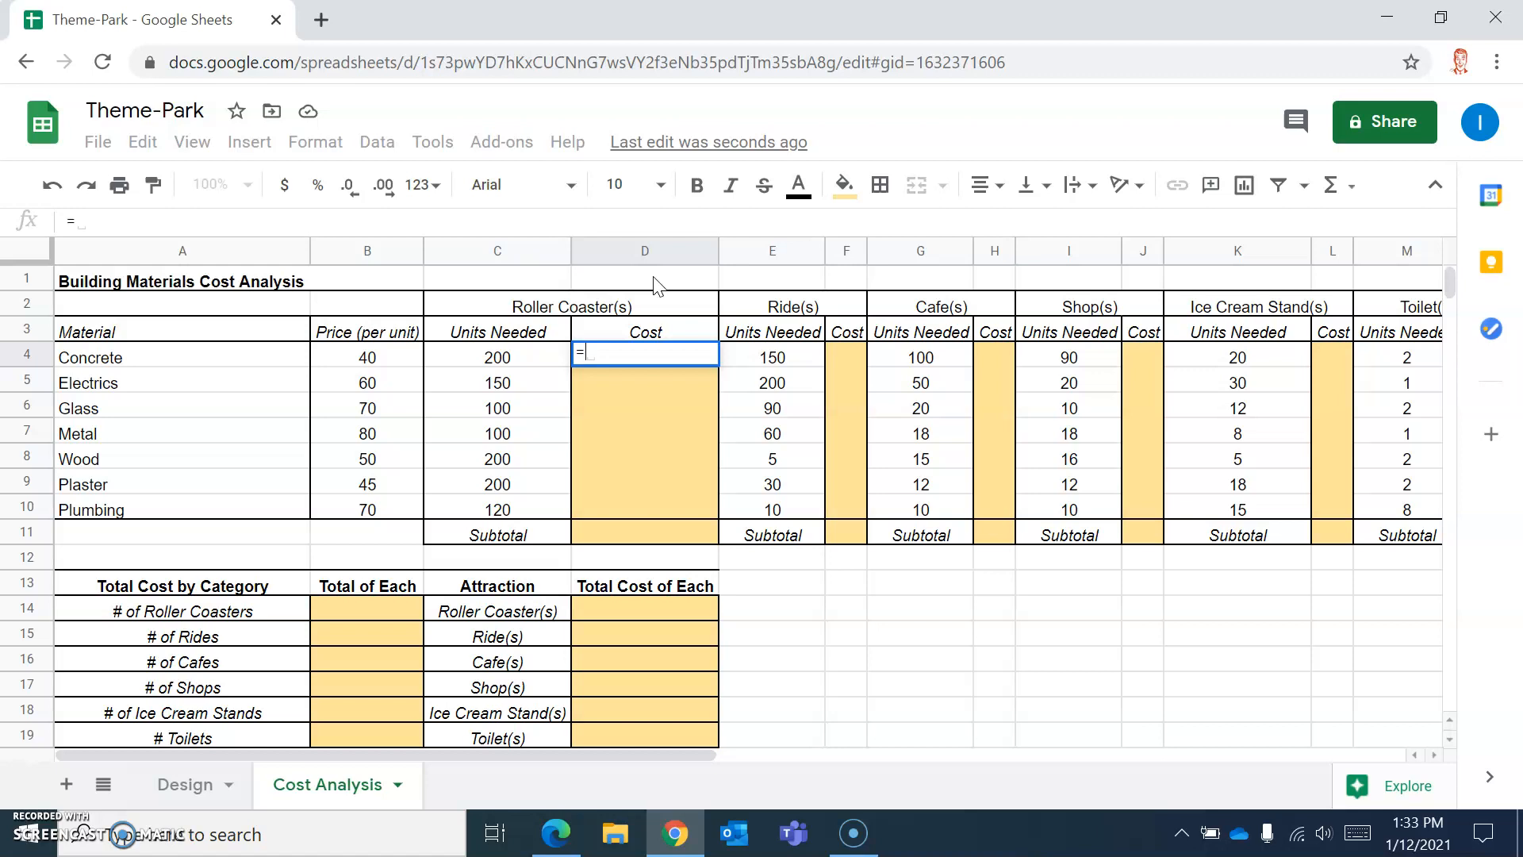
{"action": "type", "text": "B4"}
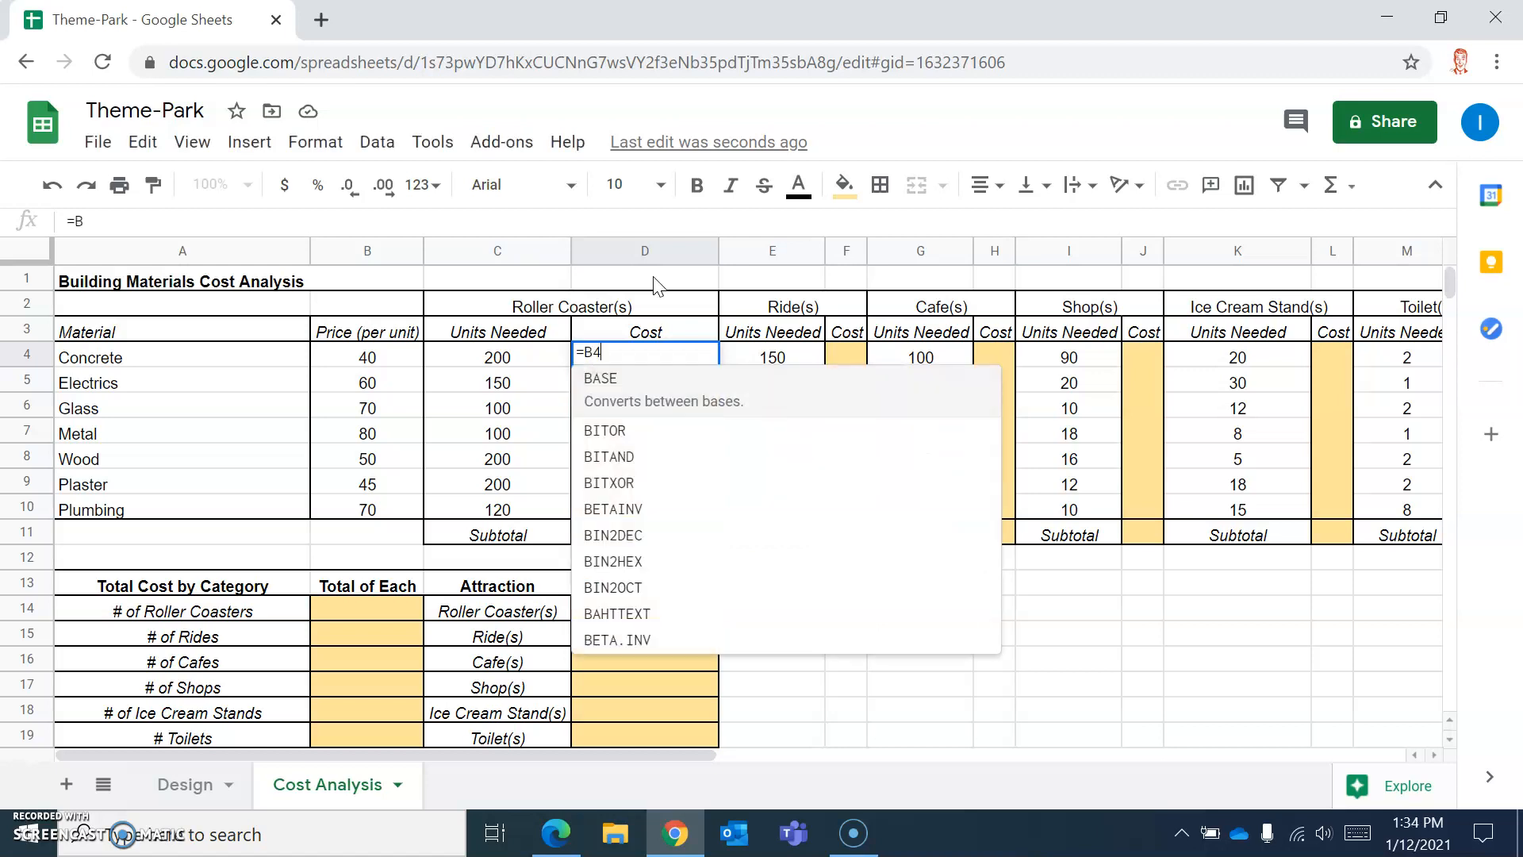
{"action": "type", "text": "*"}
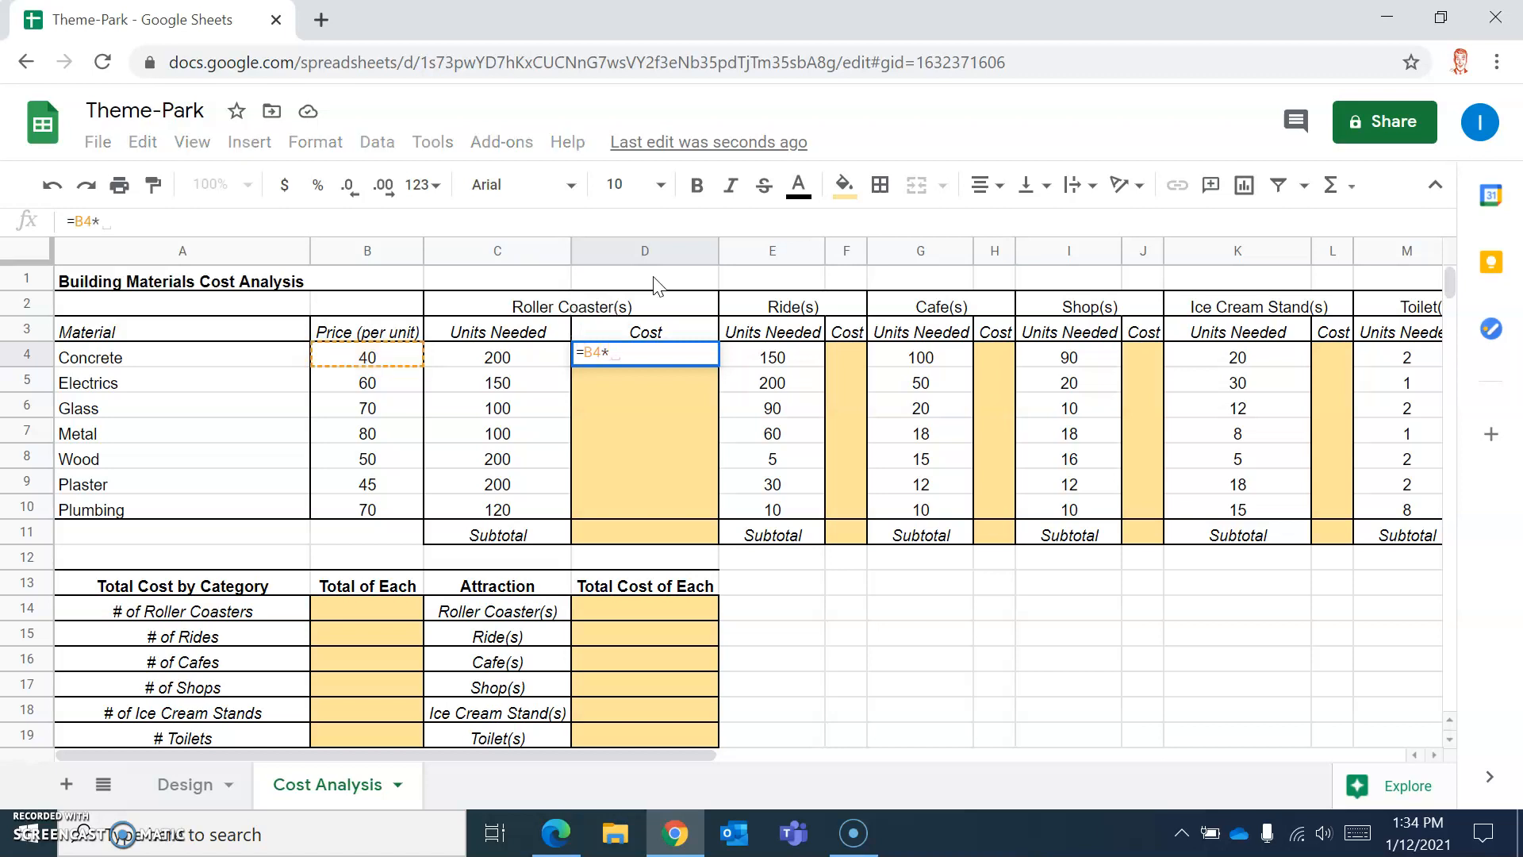
{"action": "type", "text": "C4"}
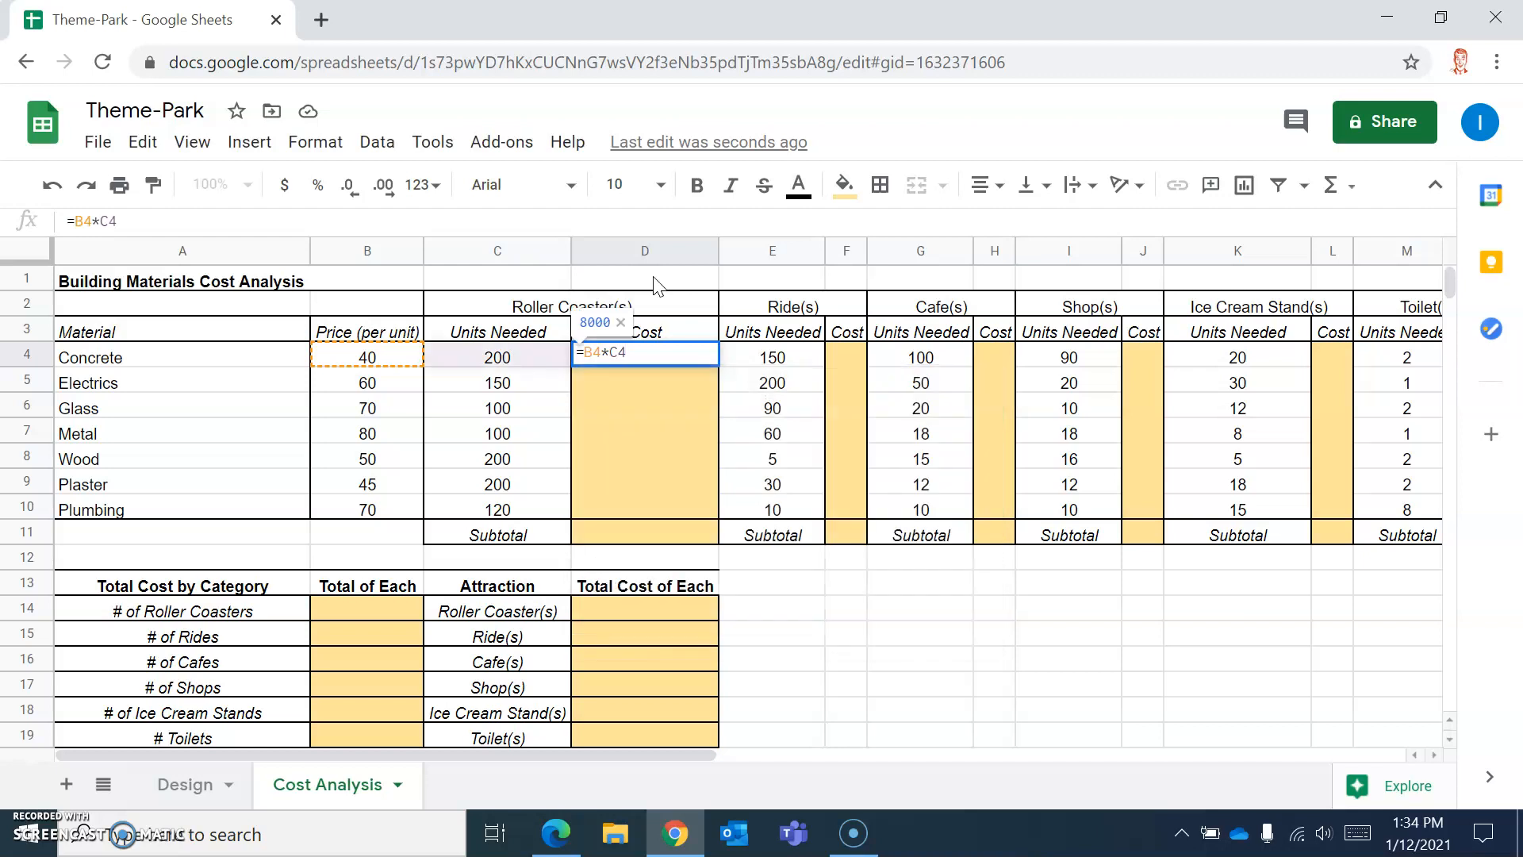
{"action": "key", "text": "Return"}
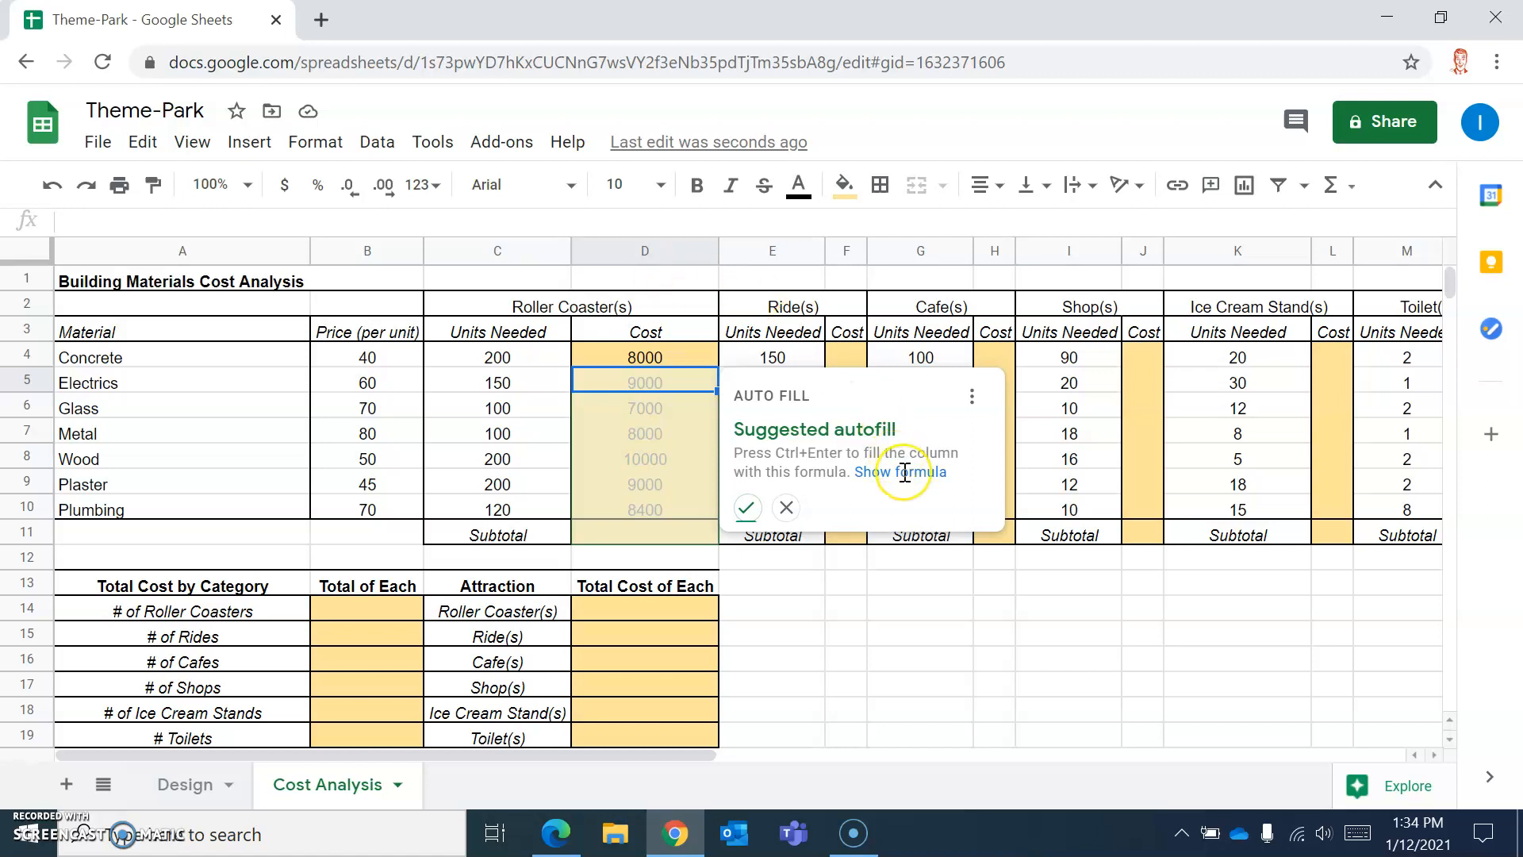
{"action": "left_click", "coordinate": [747, 507]}
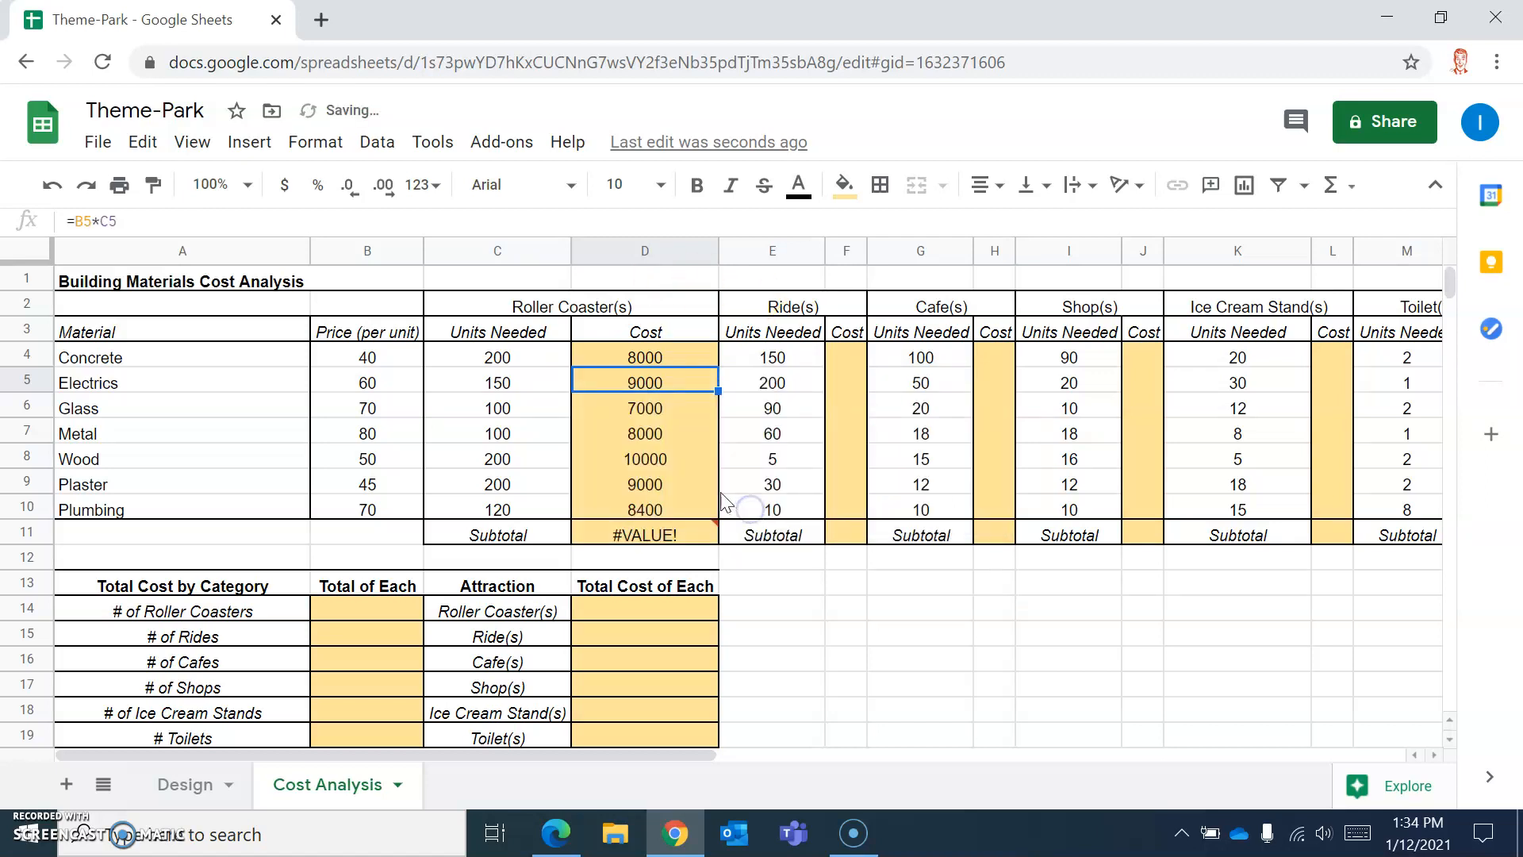
Check the filled roller coaster cost formulas from D6 downward and clear the formula from the Subtotal cell D11
{"action": "left_click", "coordinate": [647, 410]}
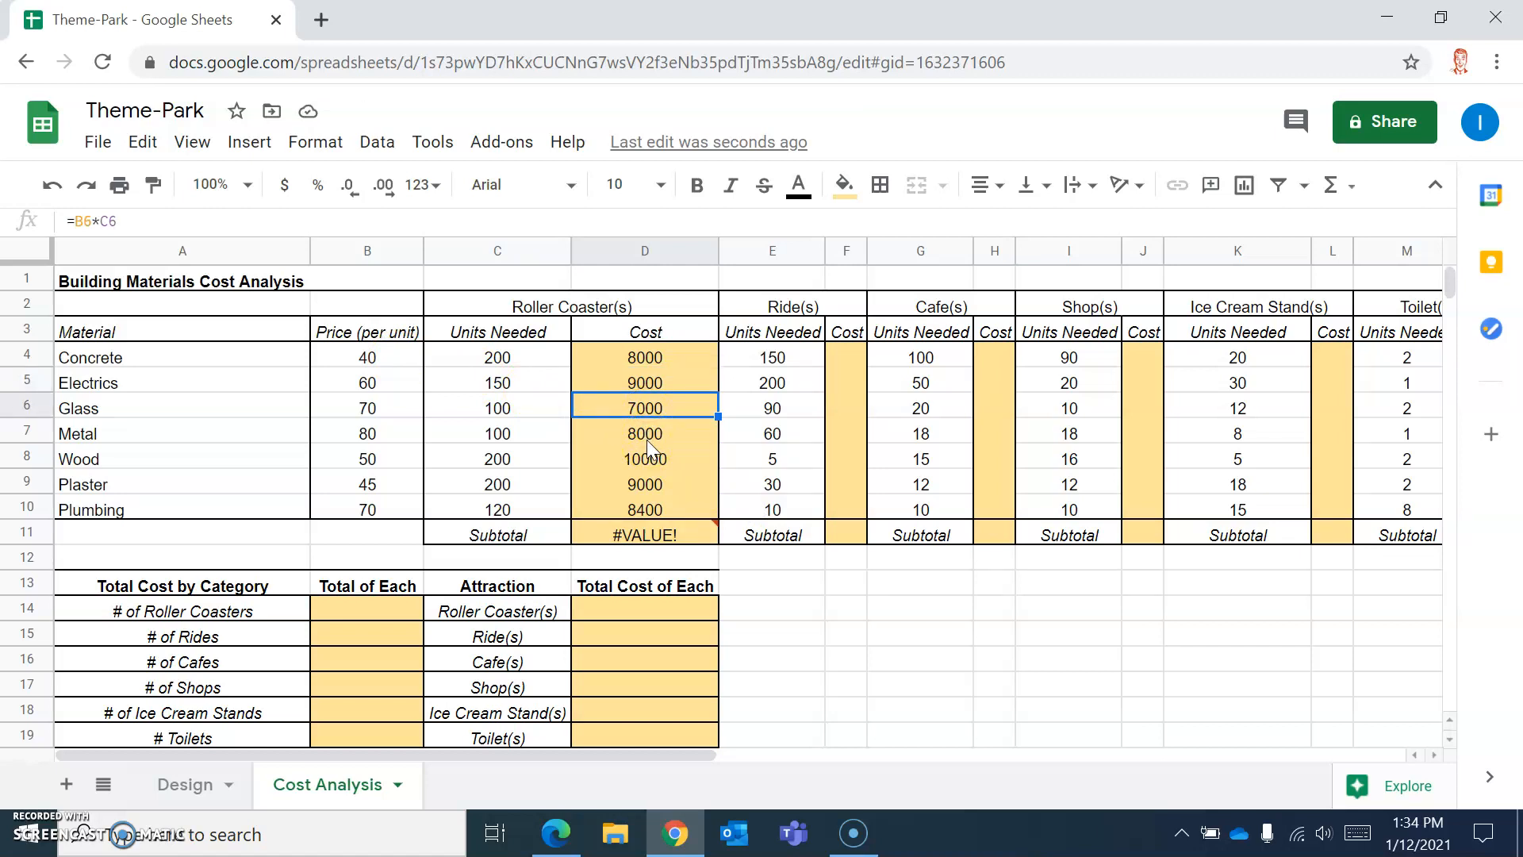
{"action": "left_click", "coordinate": [645, 440]}
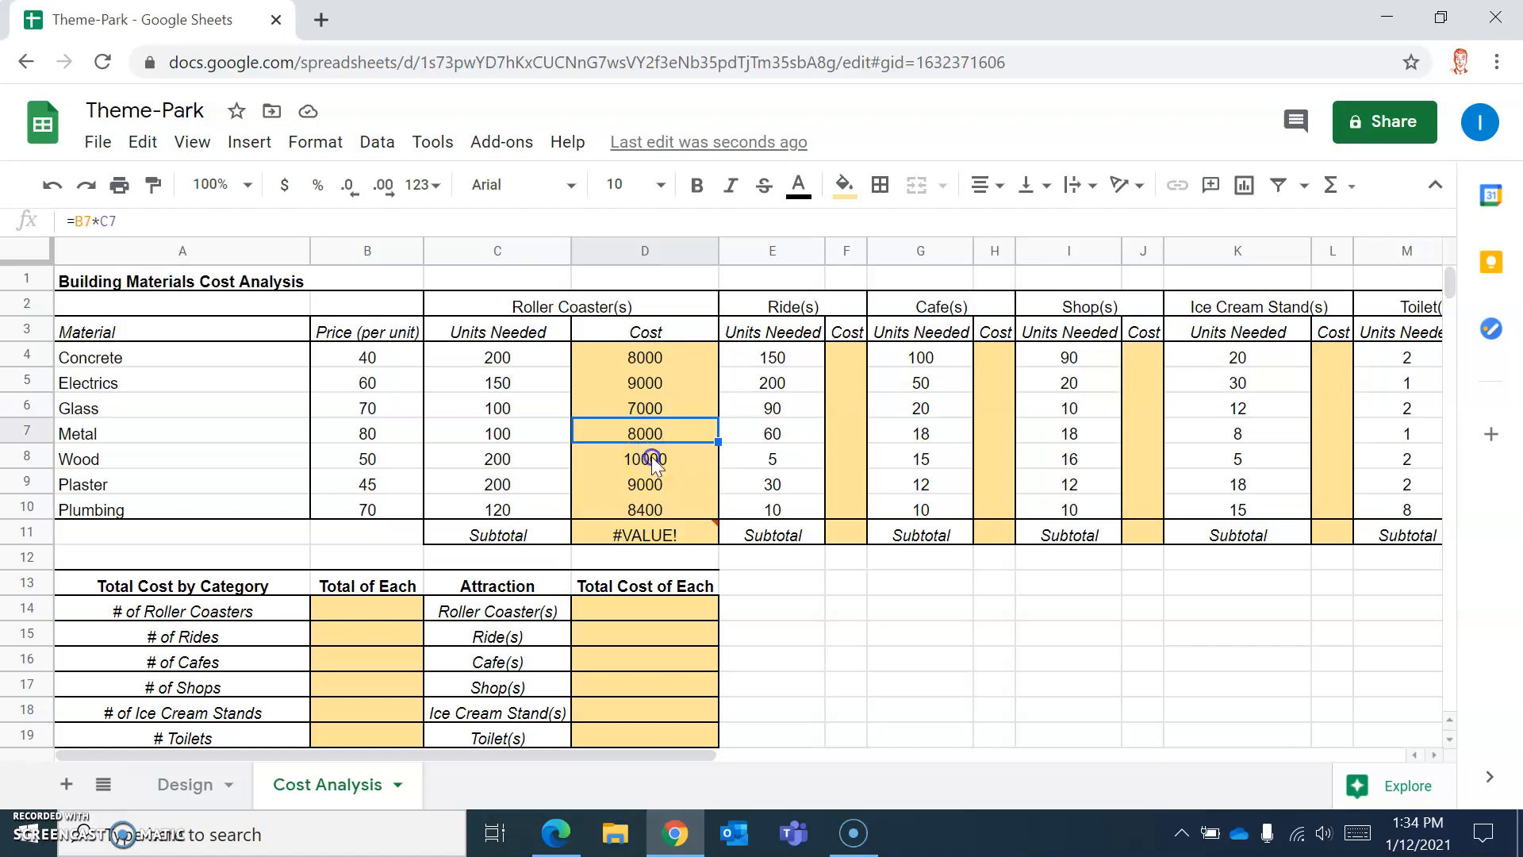
{"action": "left_click", "coordinate": [650, 458]}
{"action": "left_click", "coordinate": [649, 482]}
{"action": "left_click", "coordinate": [649, 508]}
{"action": "left_click", "coordinate": [650, 533]}
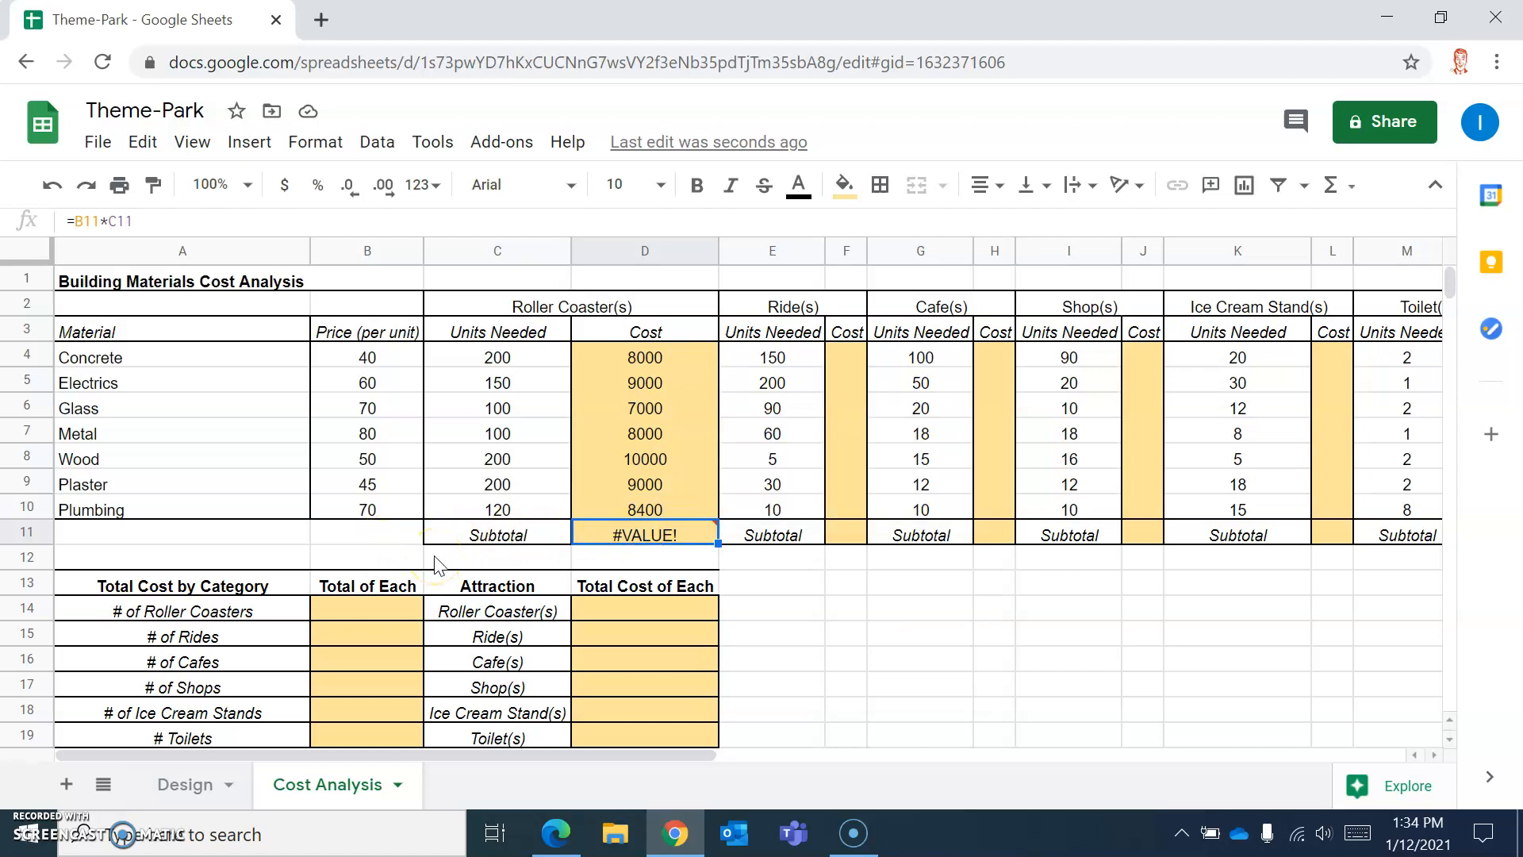
{"action": "mouse_move", "coordinate": [674, 539]}
{"action": "left_click_drag", "start_coordinate": [177, 222], "coordinate": [80, 224]}
{"action": "key", "text": "BackSpace"}
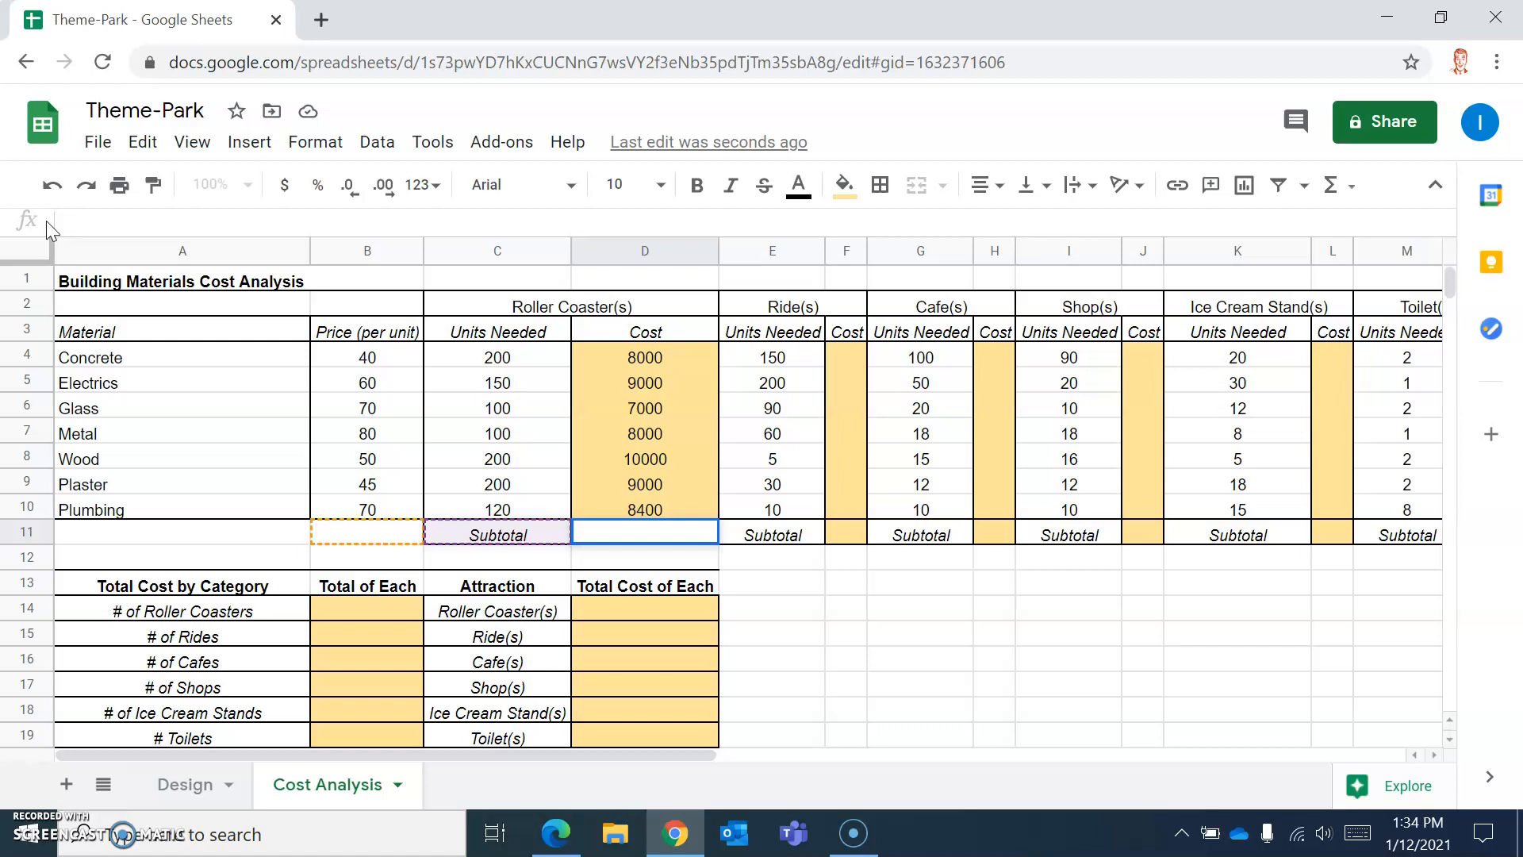
{"action": "key", "text": "Return"}
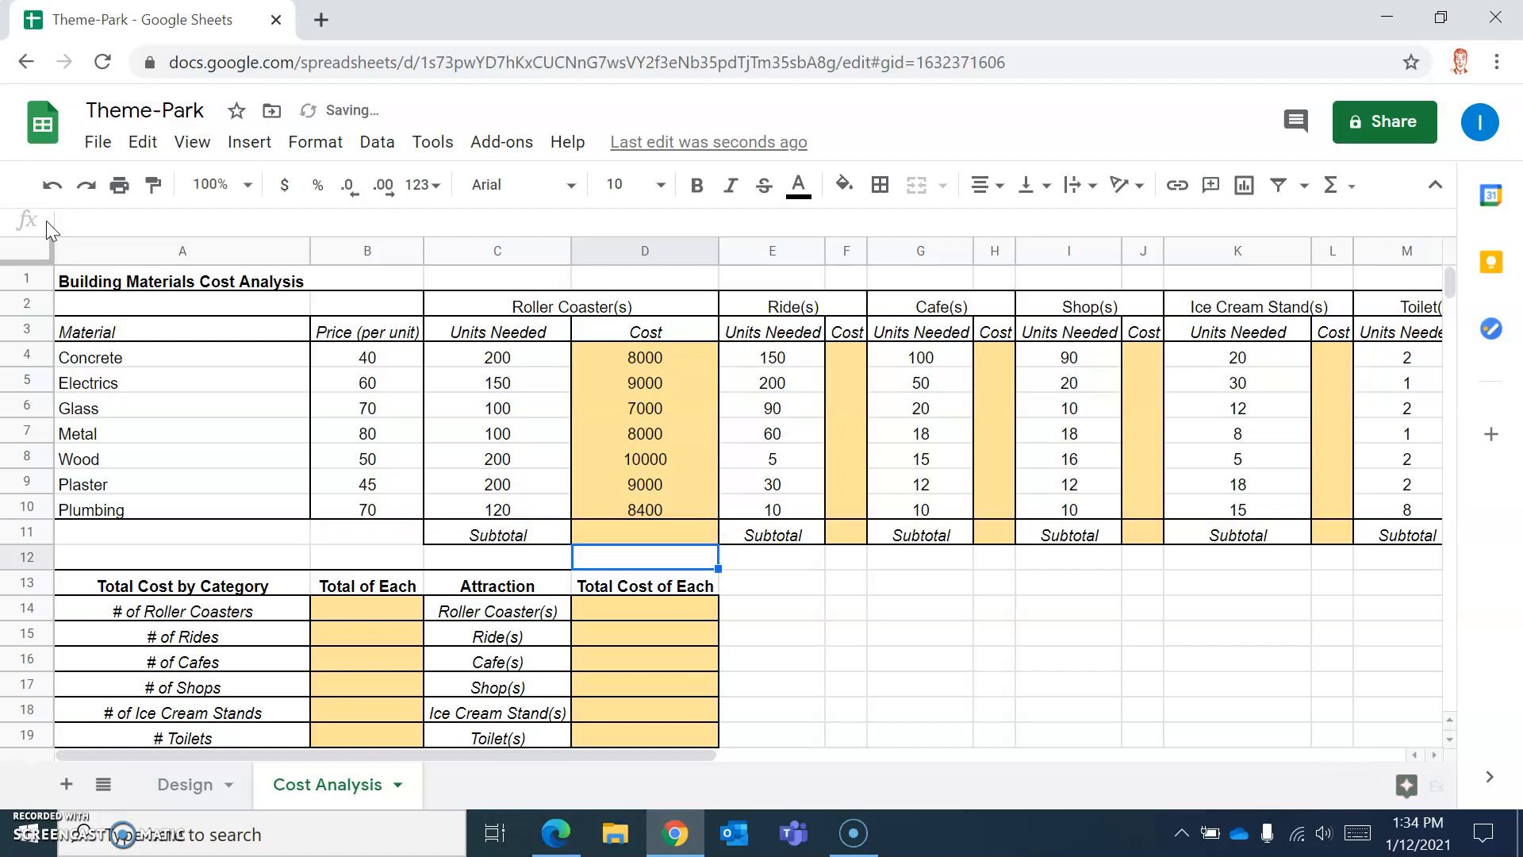
Total the roller coaster costs in the Subtotal cell D11 with =sum(D4:D10) and check the resulting formula
{"action": "left_click", "coordinate": [634, 531]}
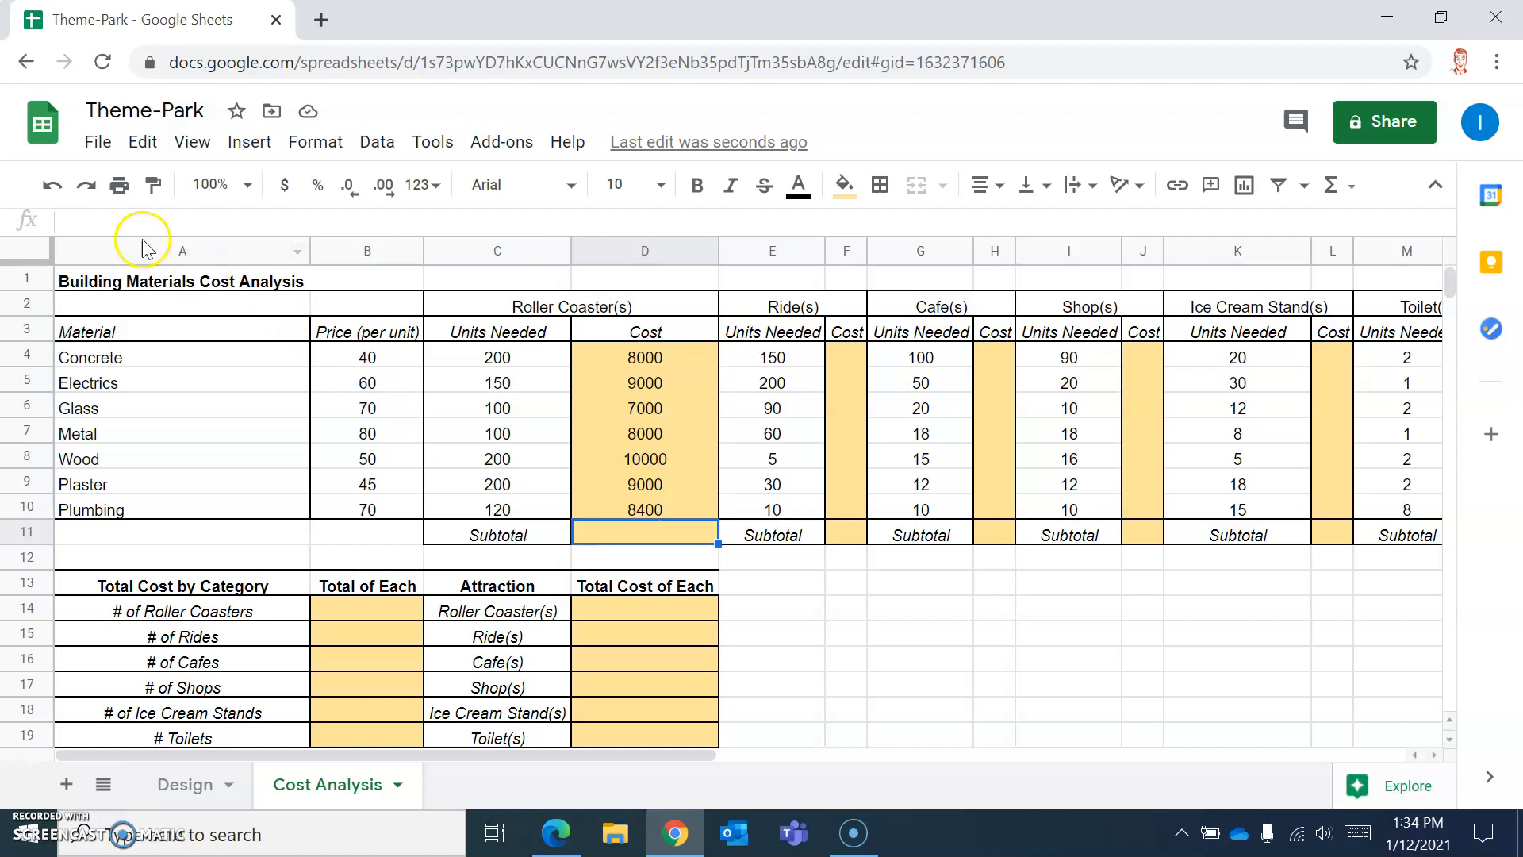
{"action": "left_click", "coordinate": [617, 540]}
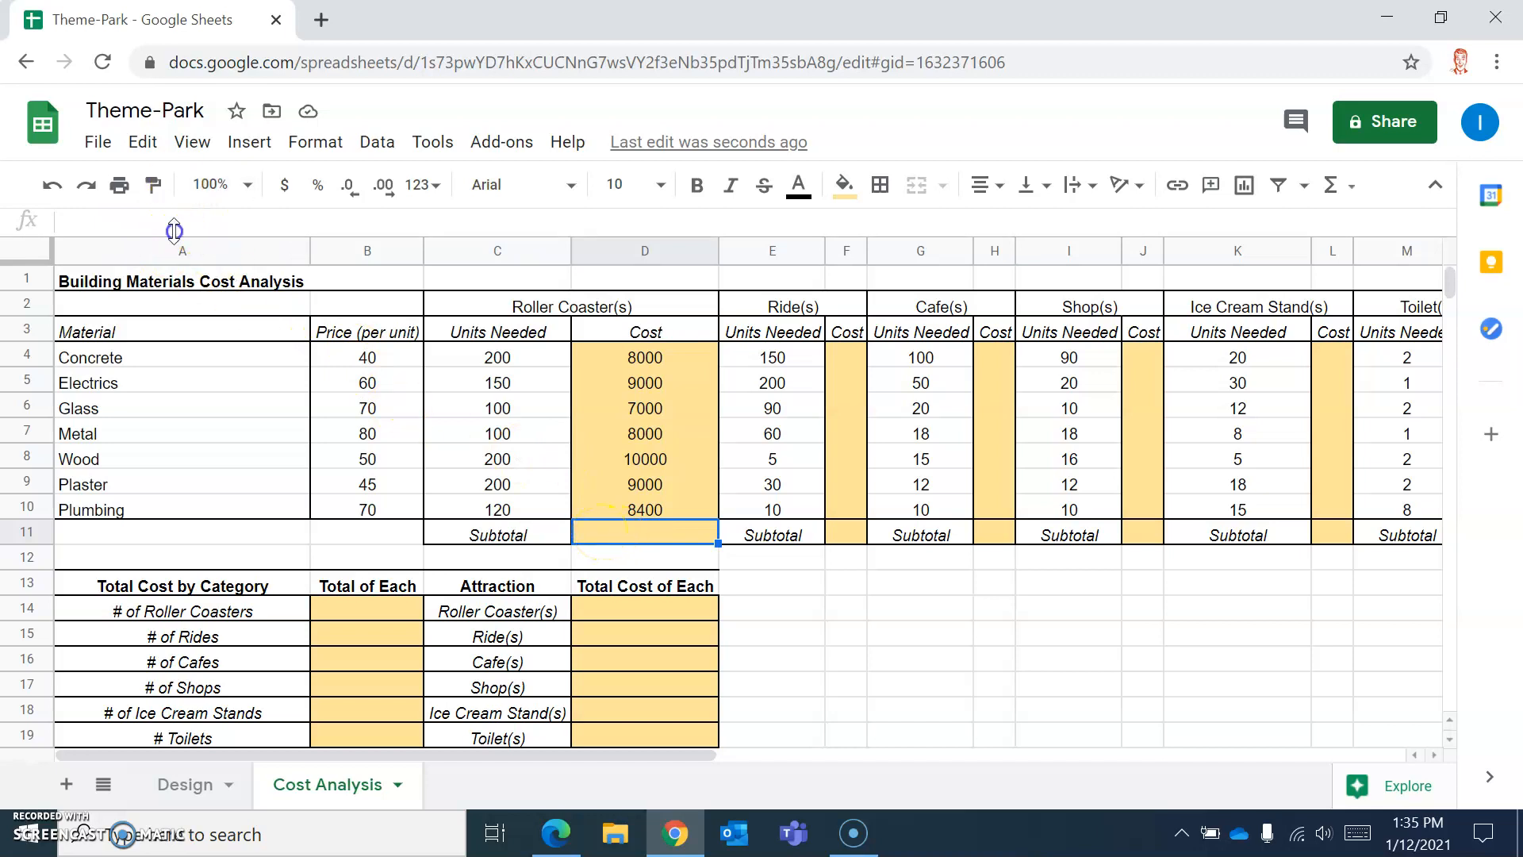
{"action": "double_click", "coordinate": [642, 530]}
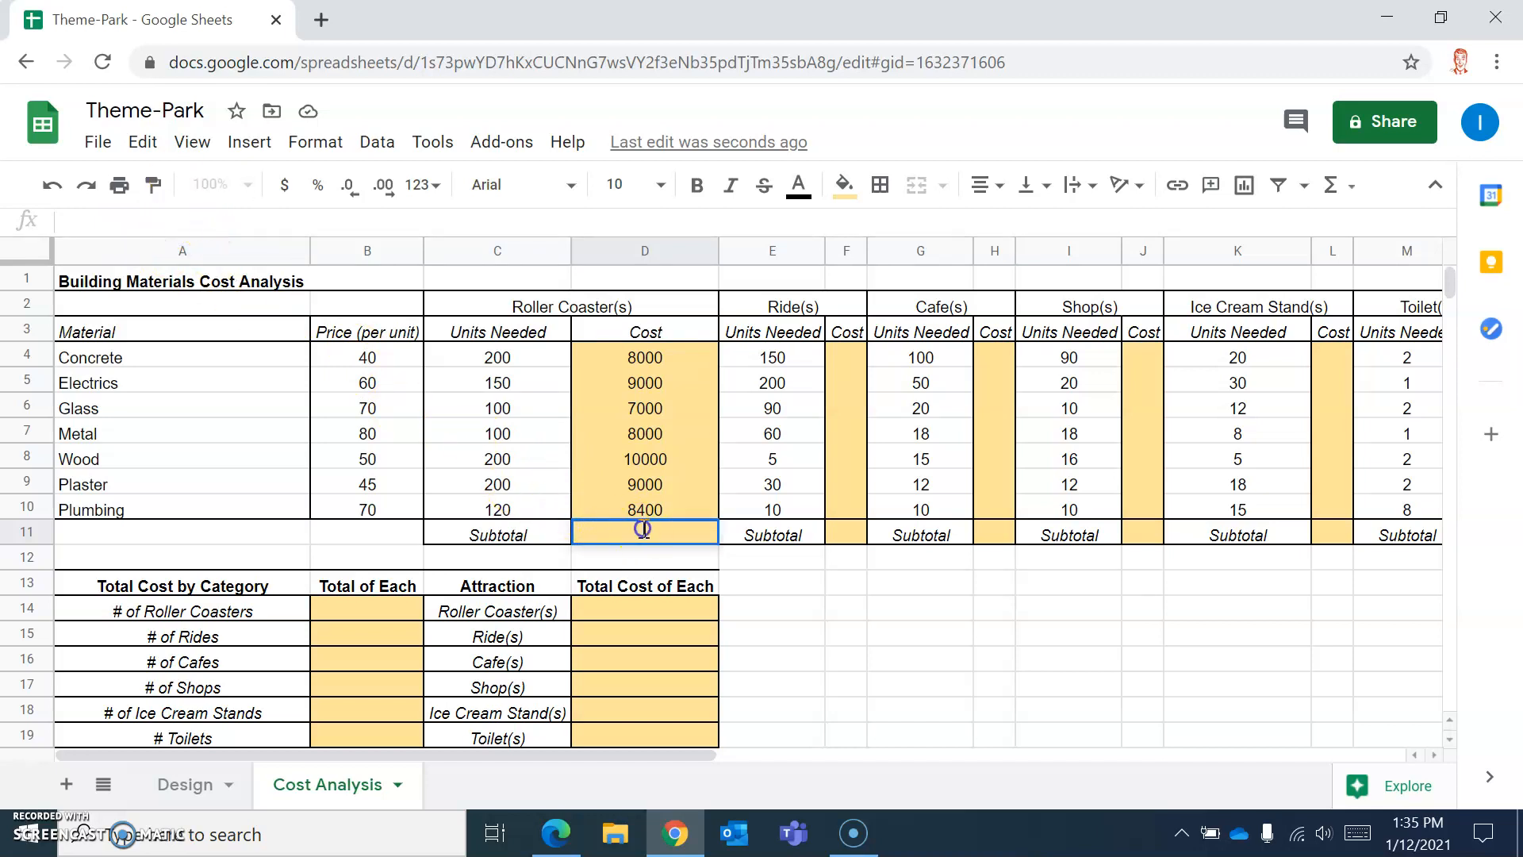
{"action": "type", "text": "="}
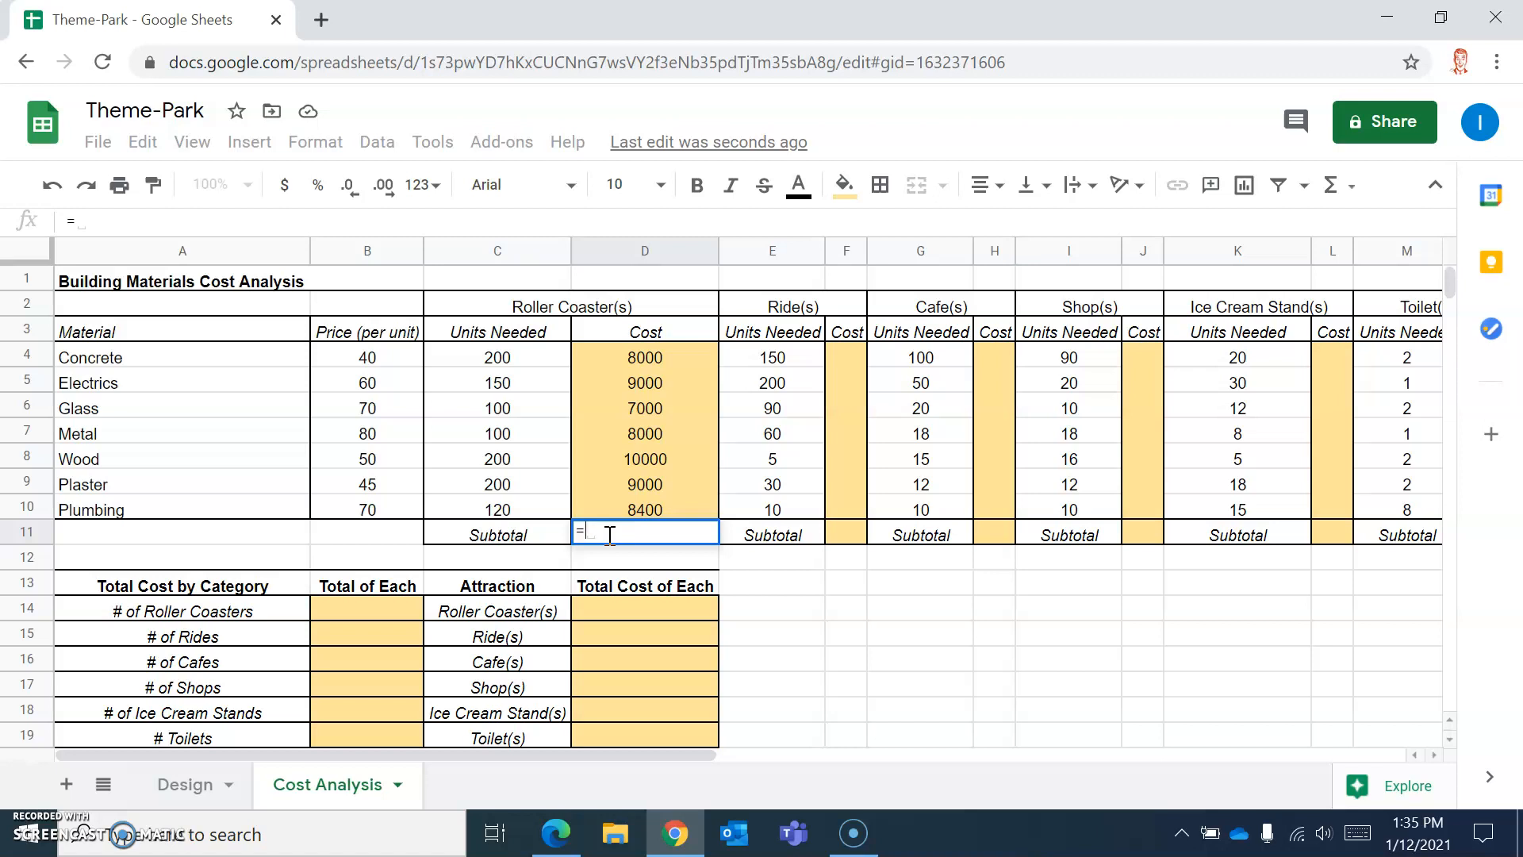
{"action": "type", "text": "sum("}
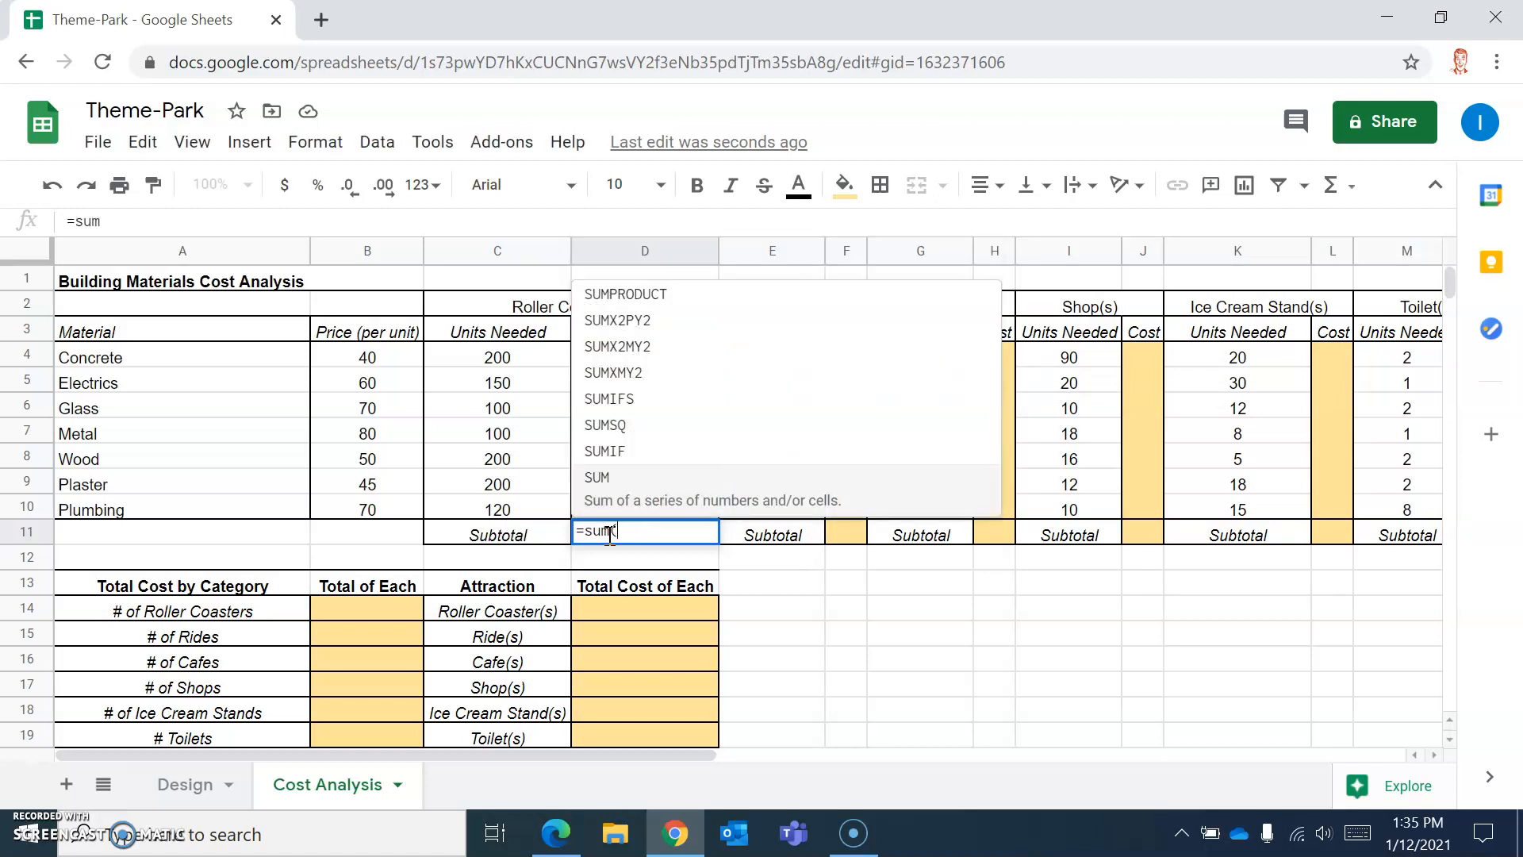
{"action": "left_click", "coordinate": [612, 521]}
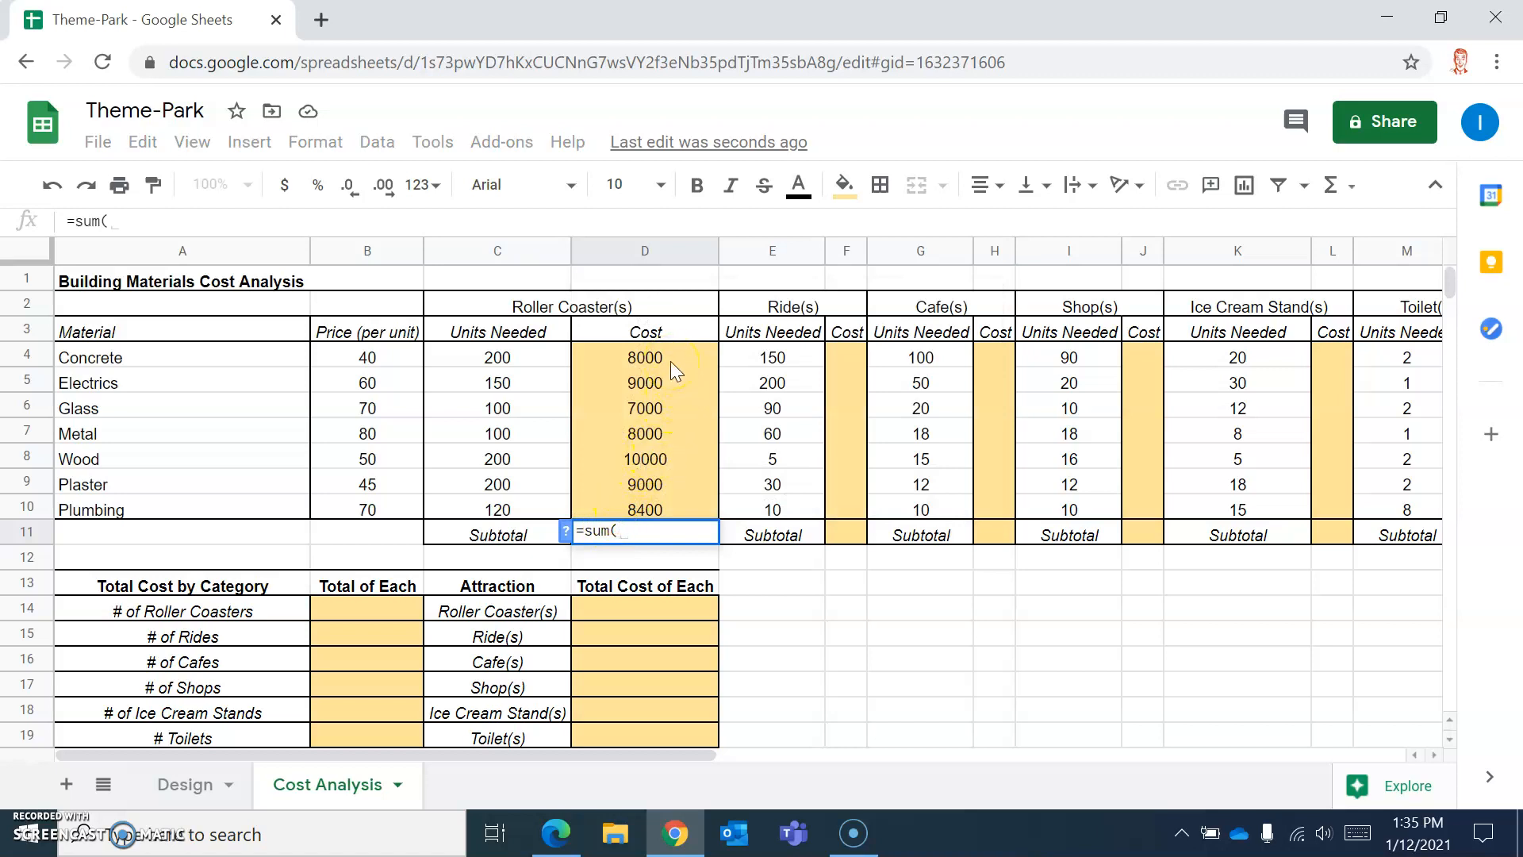
{"action": "left_click_drag", "start_coordinate": [670, 360], "coordinate": [656, 508]}
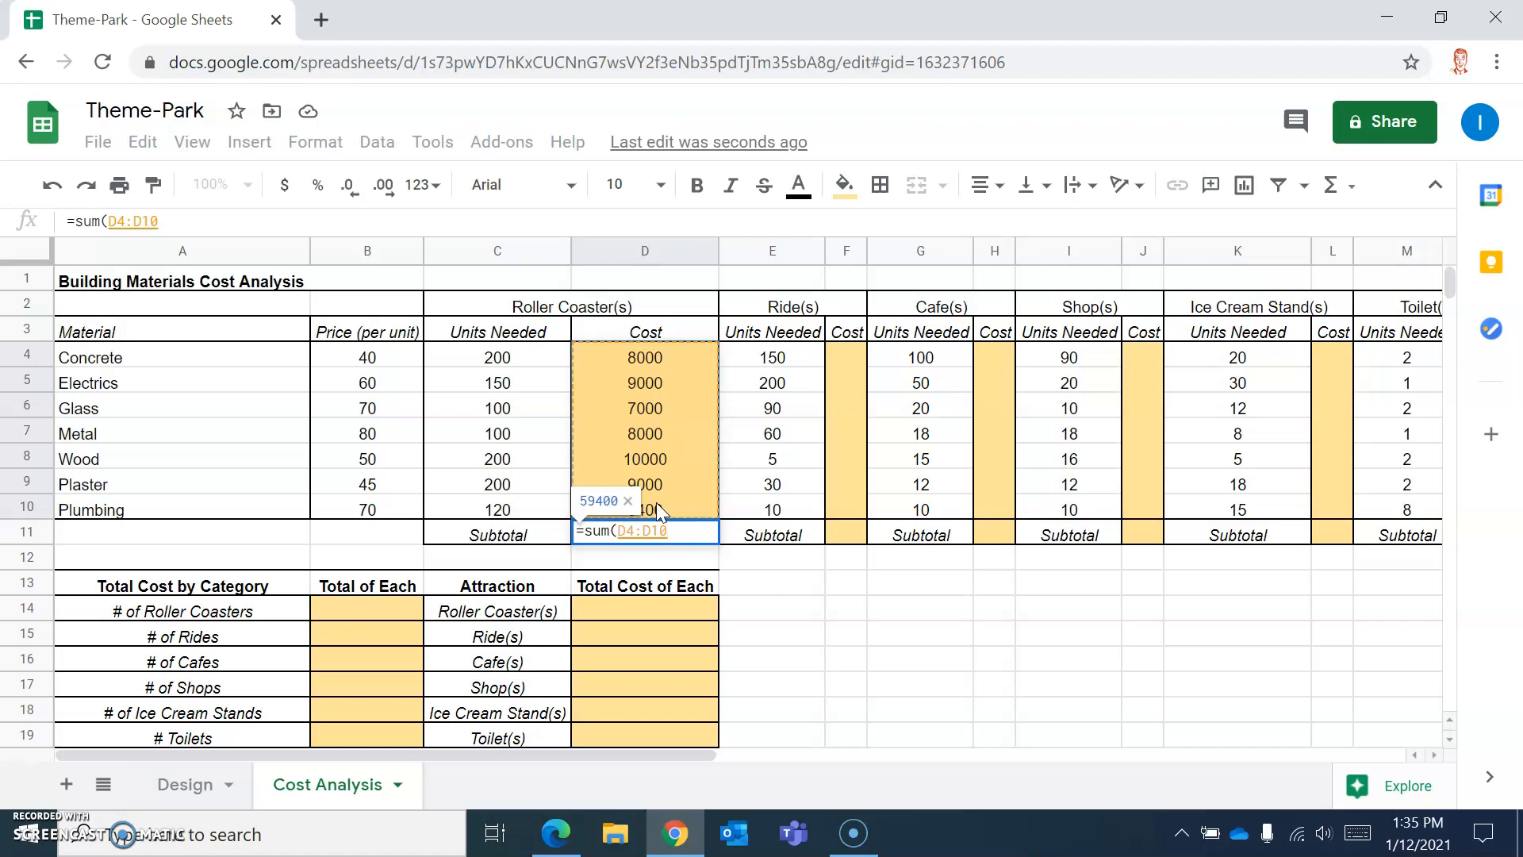
{"action": "key", "text": "Return"}
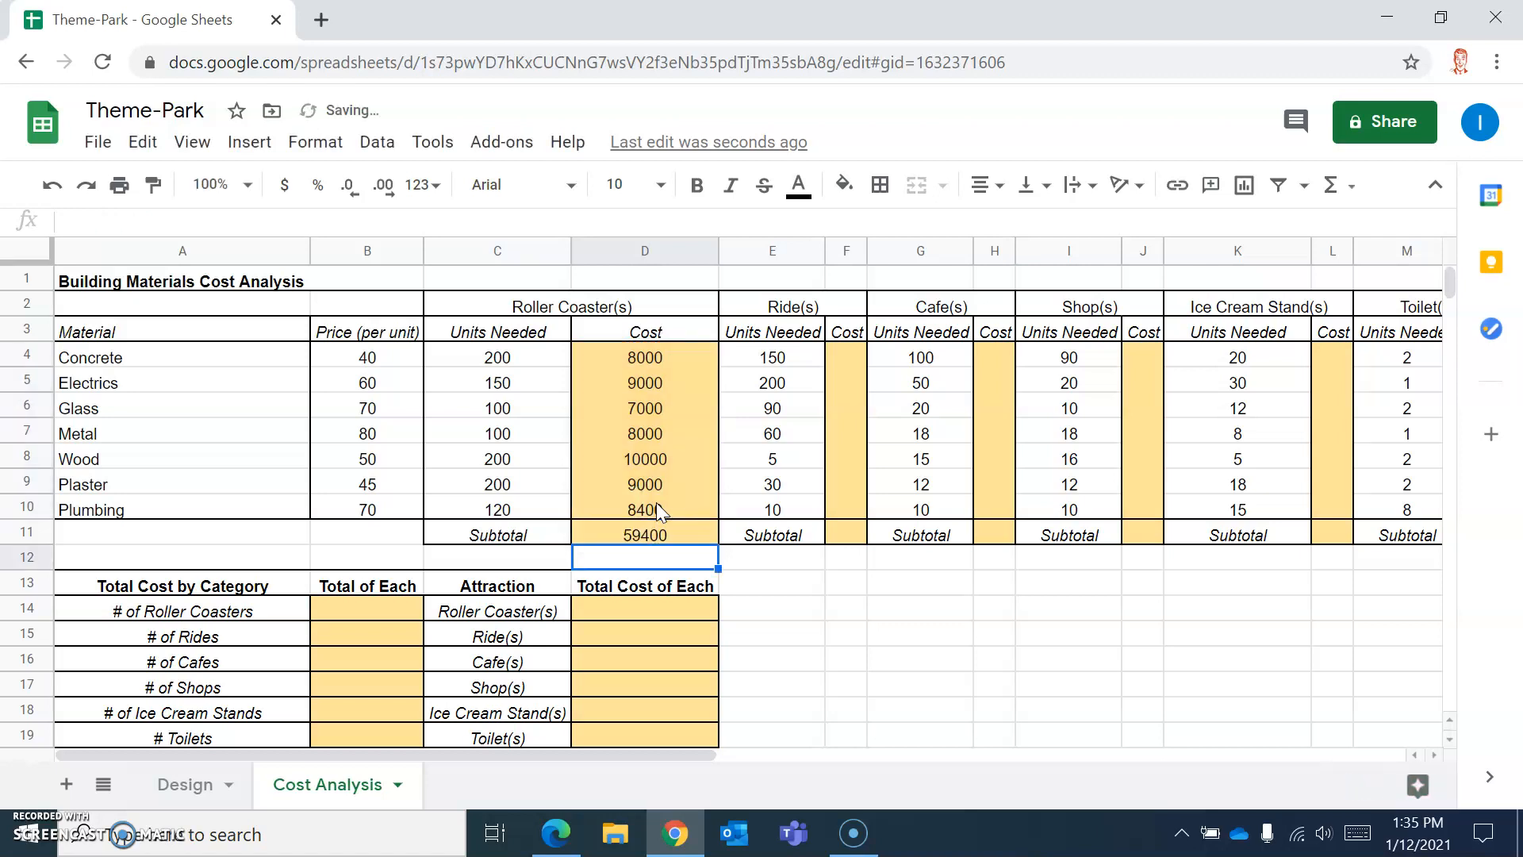
{"action": "left_click", "coordinate": [660, 539]}
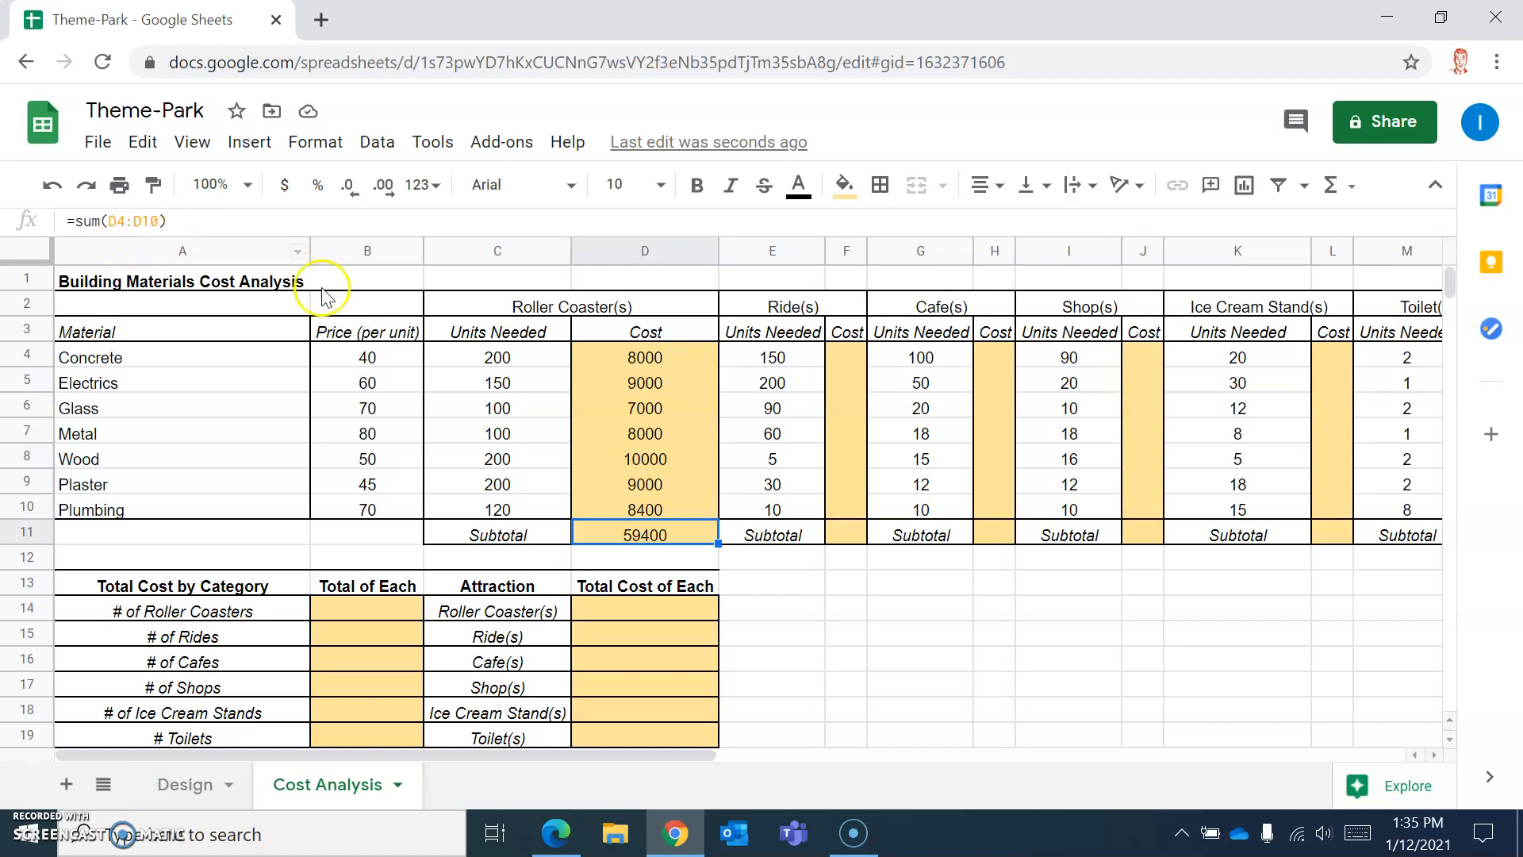
{"action": "left_click", "coordinate": [648, 540]}
Calculate the ride Concrete cost in F4 with =B4*E4 and accept the suggested autofill down the ride Cost column
{"action": "left_click", "coordinate": [849, 357]}
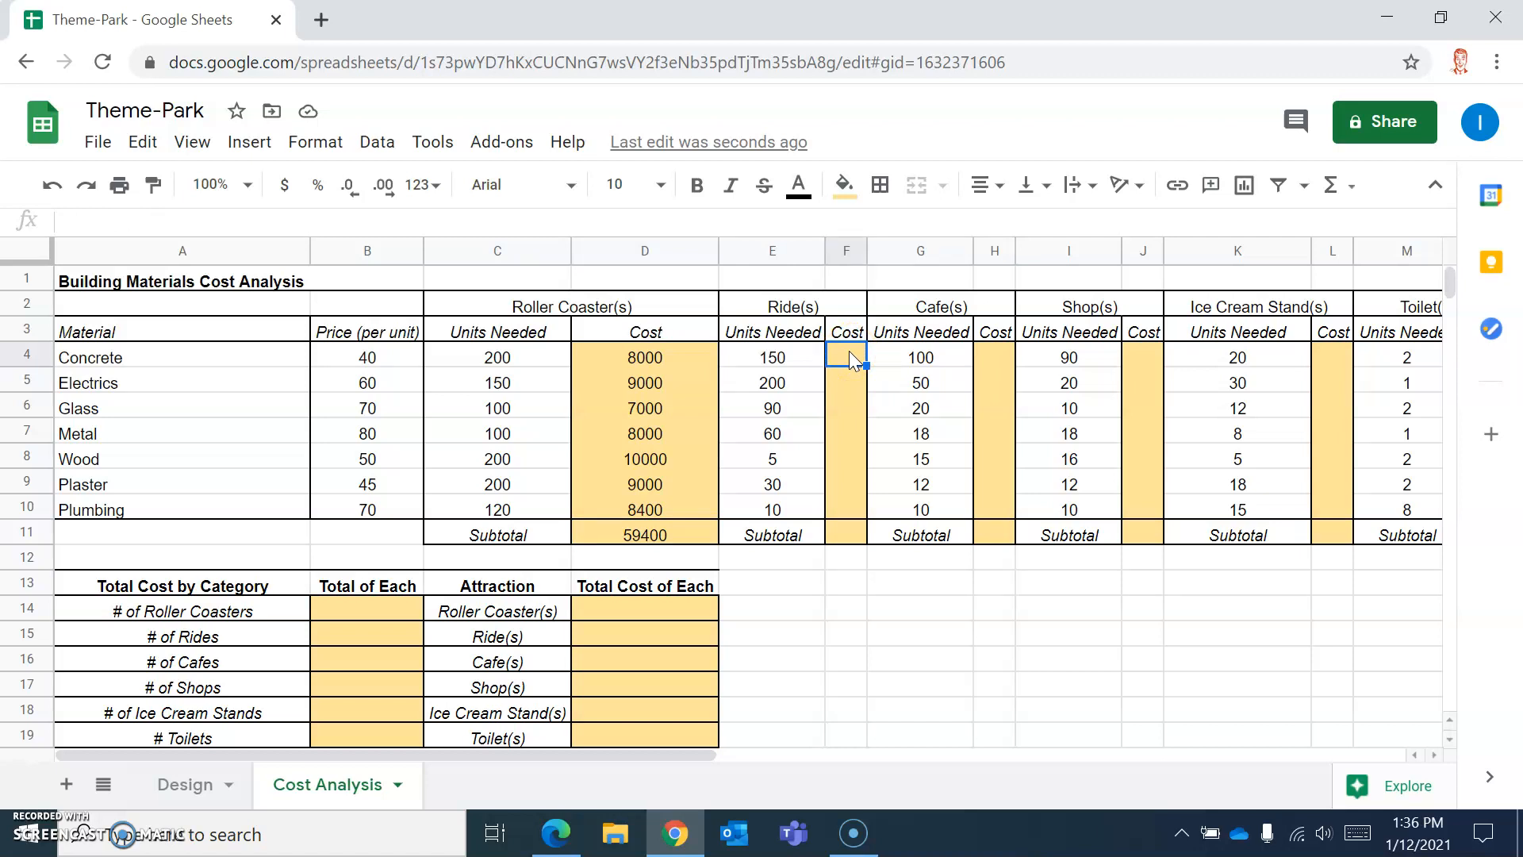
{"action": "type", "text": "="}
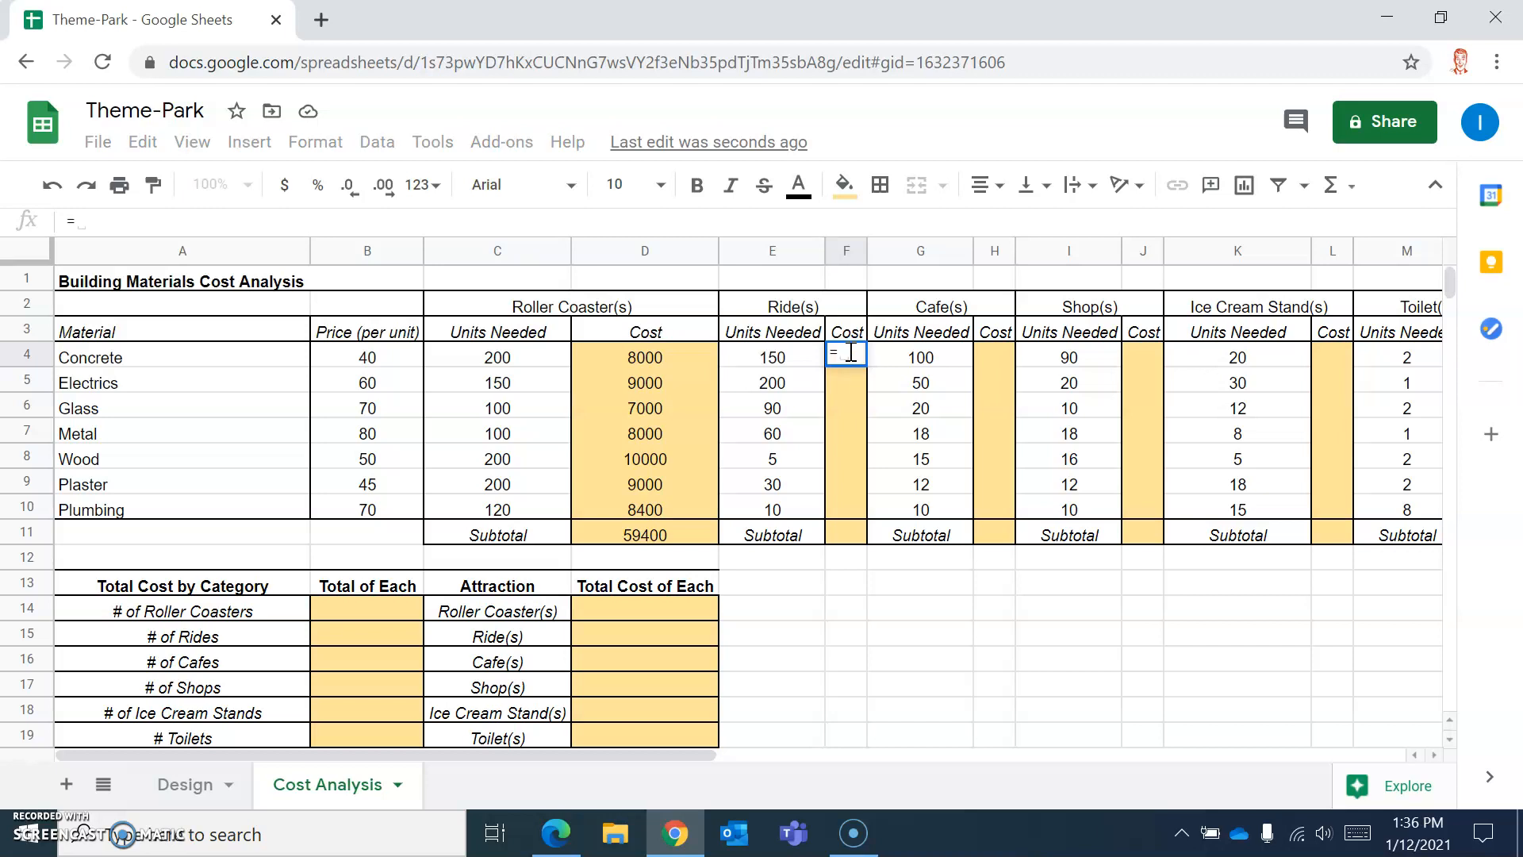
{"action": "type", "text": "B"}
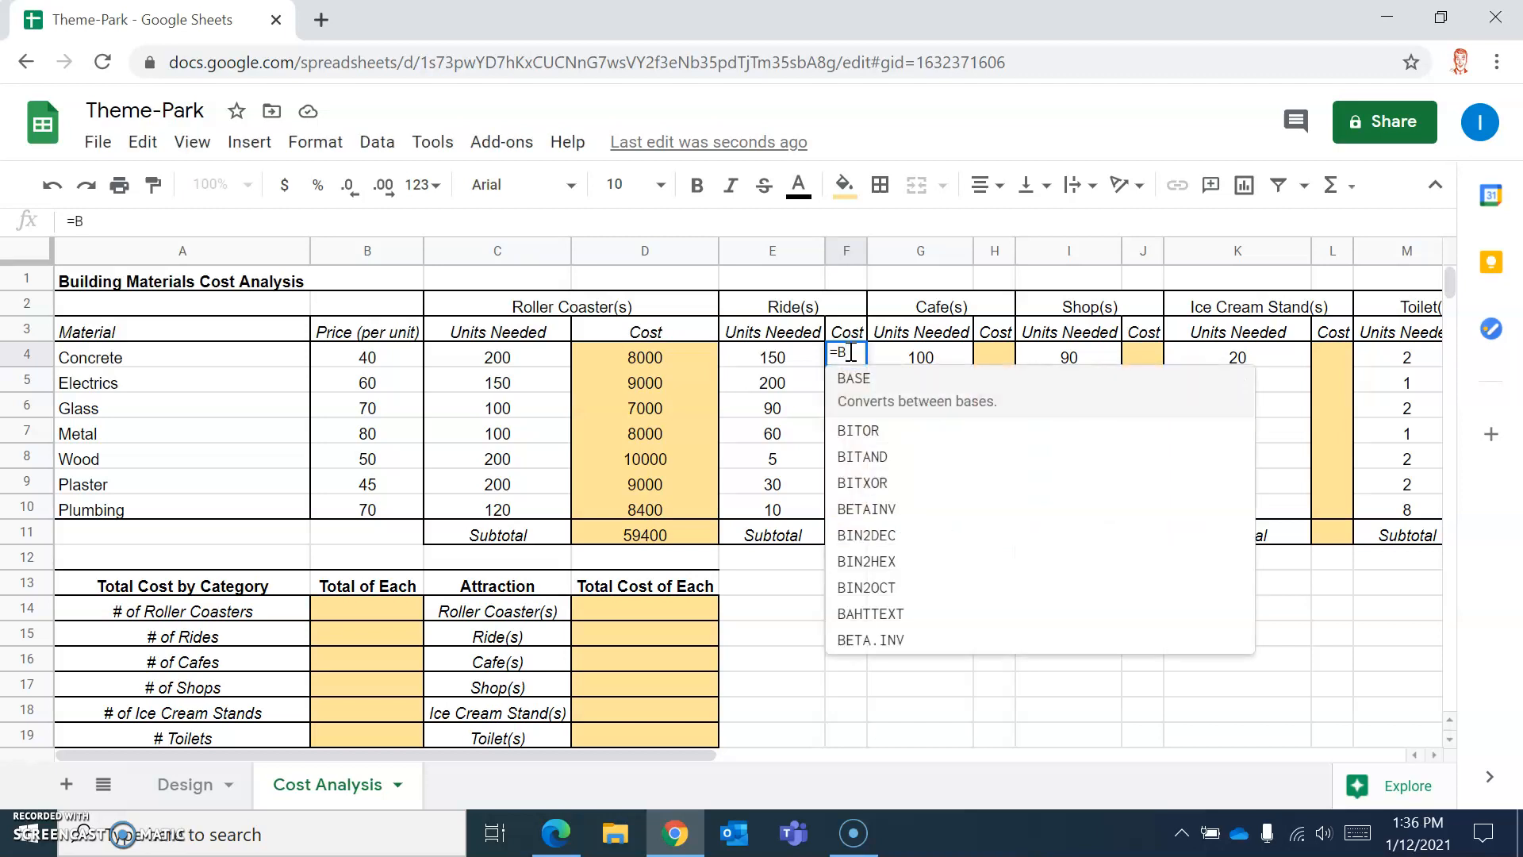
{"action": "type", "text": "4"}
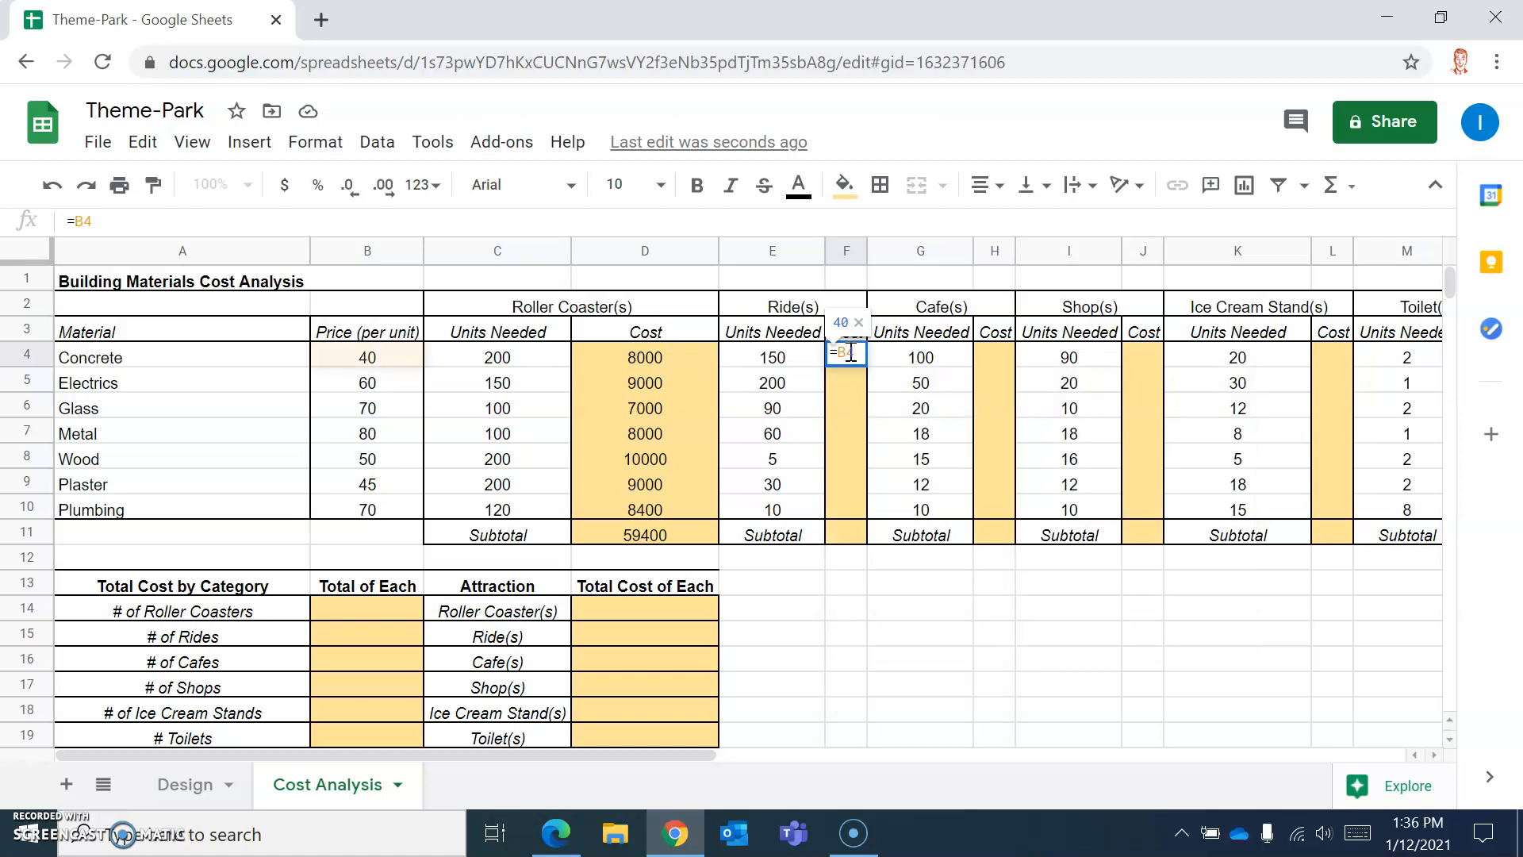
{"action": "type", "text": "*E4"}
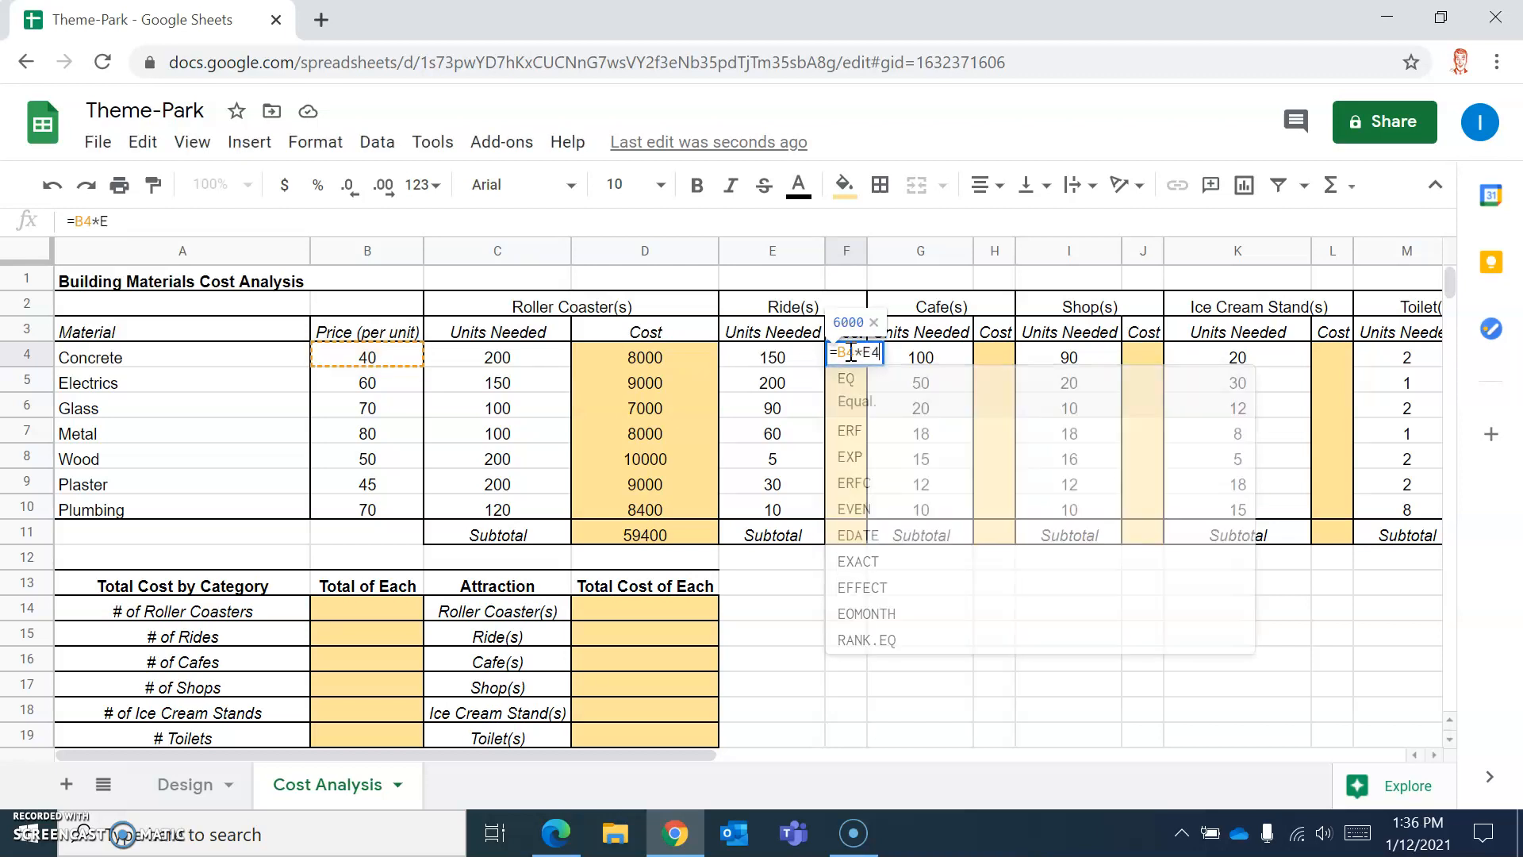
{"action": "key", "text": "Return"}
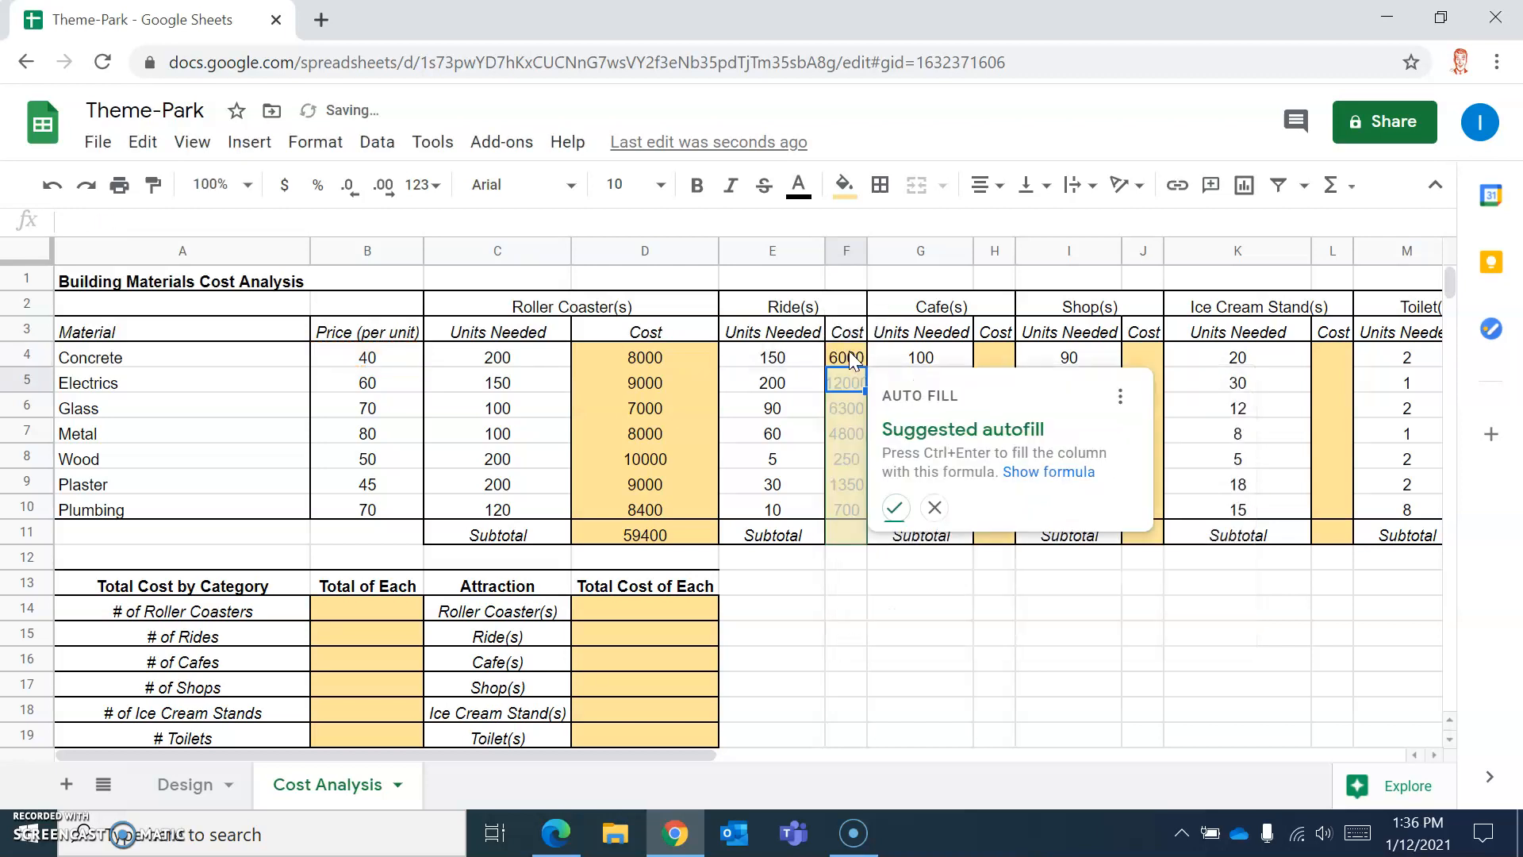
{"action": "left_click", "coordinate": [894, 508]}
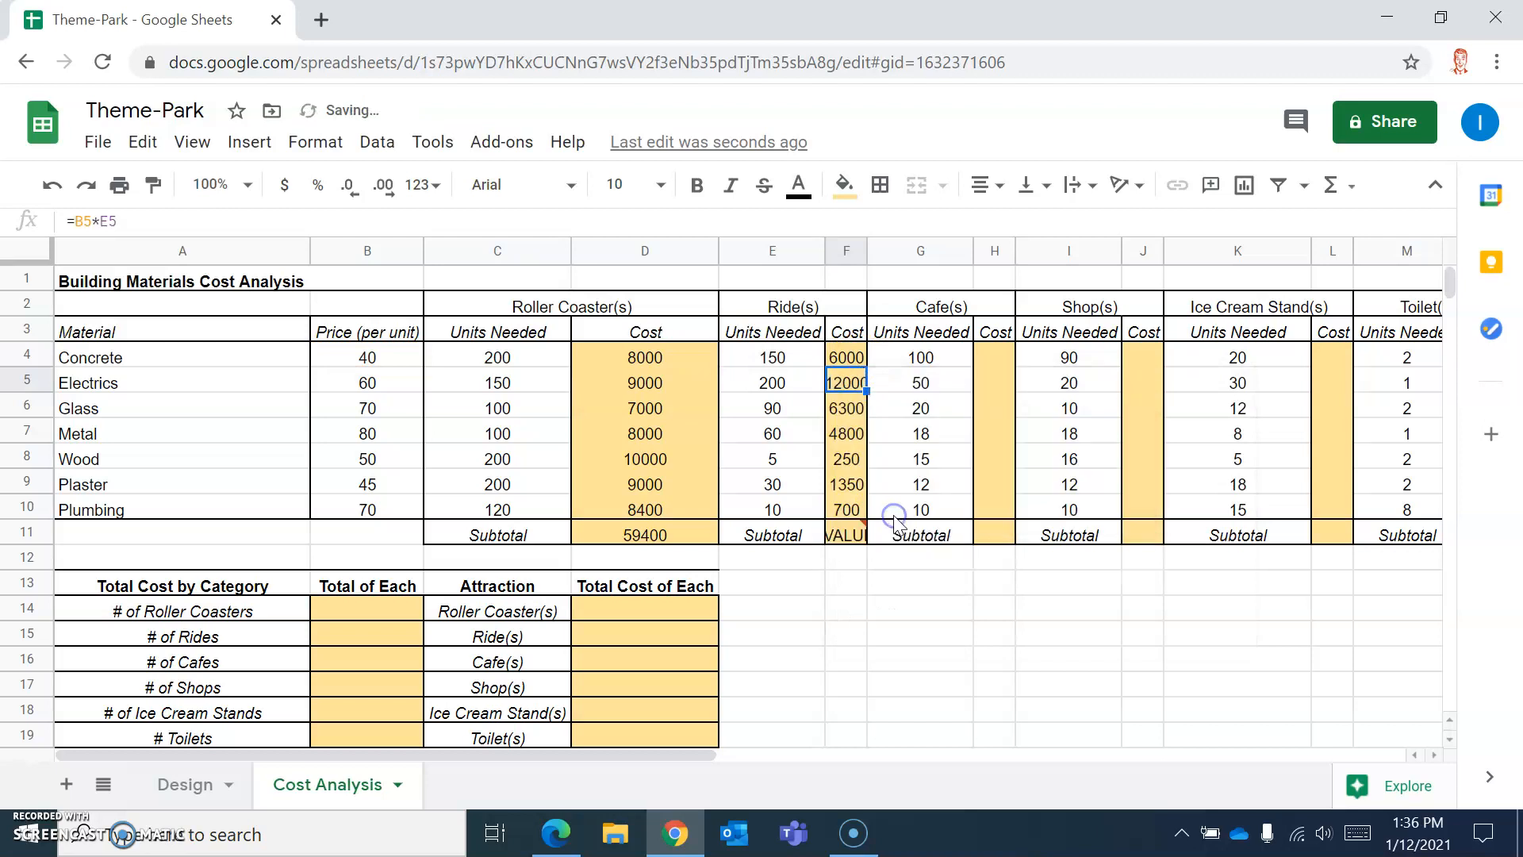
Widen column F slightly so the ride cost figures fit, and select the whole column
{"action": "left_click_drag", "start_coordinate": [863, 255], "coordinate": [878, 254]}
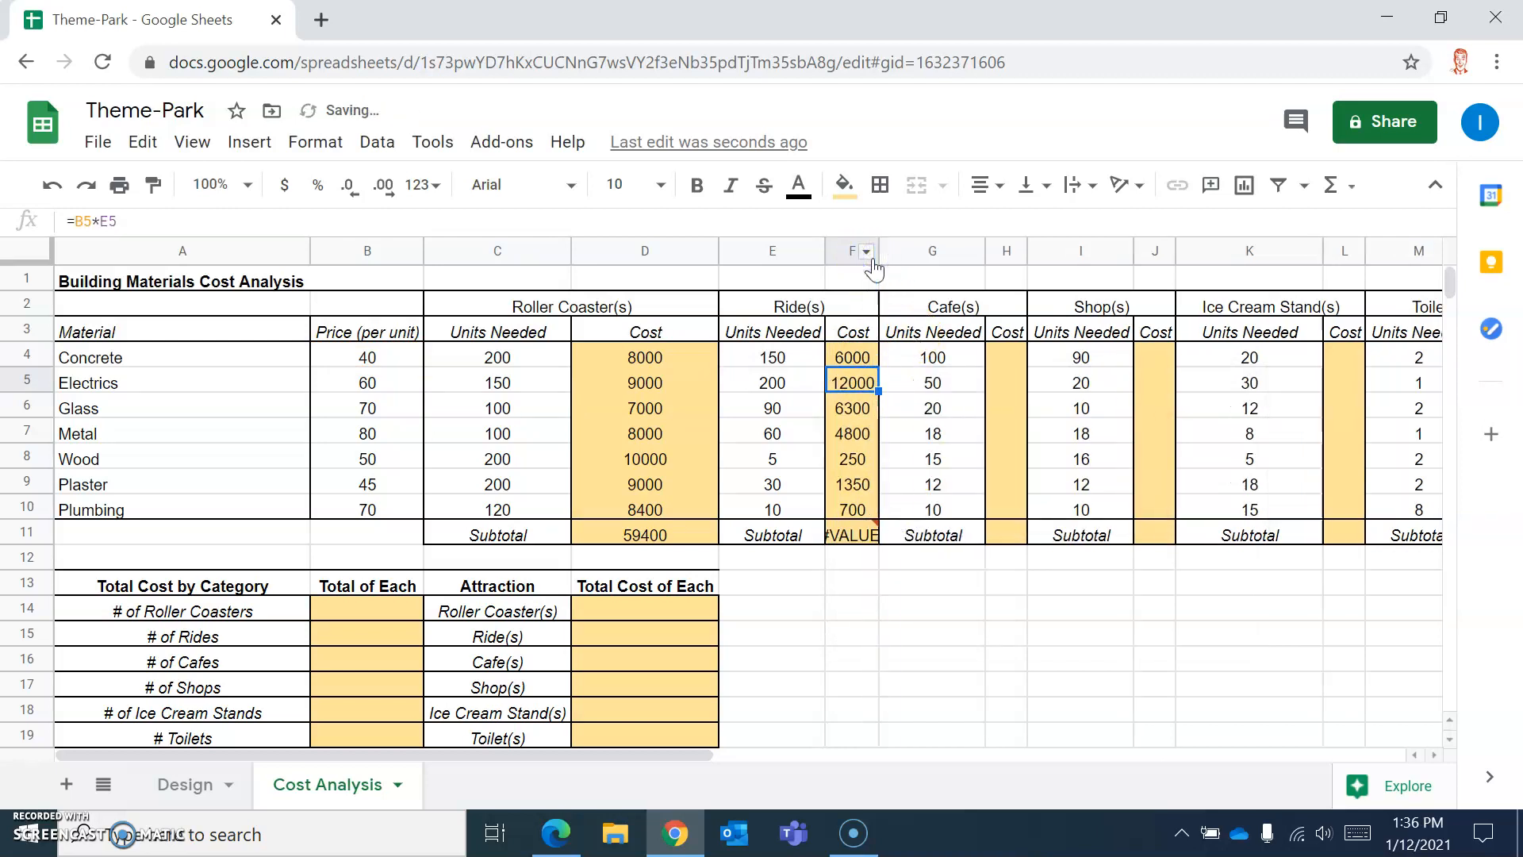
{"action": "left_click", "coordinate": [875, 254]}
{"action": "left_click", "coordinate": [865, 251]}
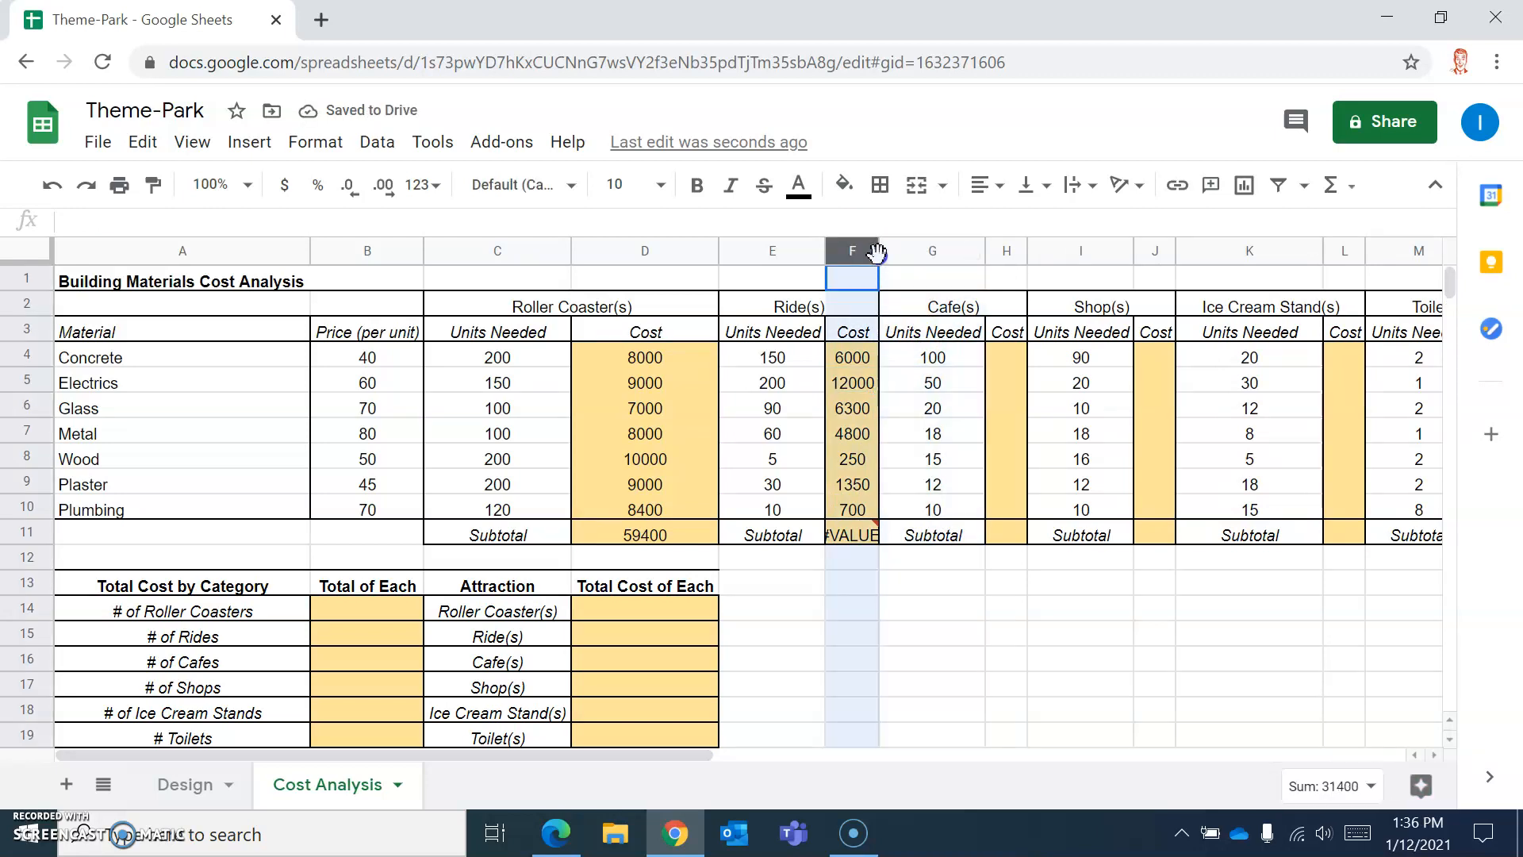
Widen column F a little more and check the ride cost formulas in F7 and F10
{"action": "left_click_drag", "start_coordinate": [878, 252], "coordinate": [889, 254]}
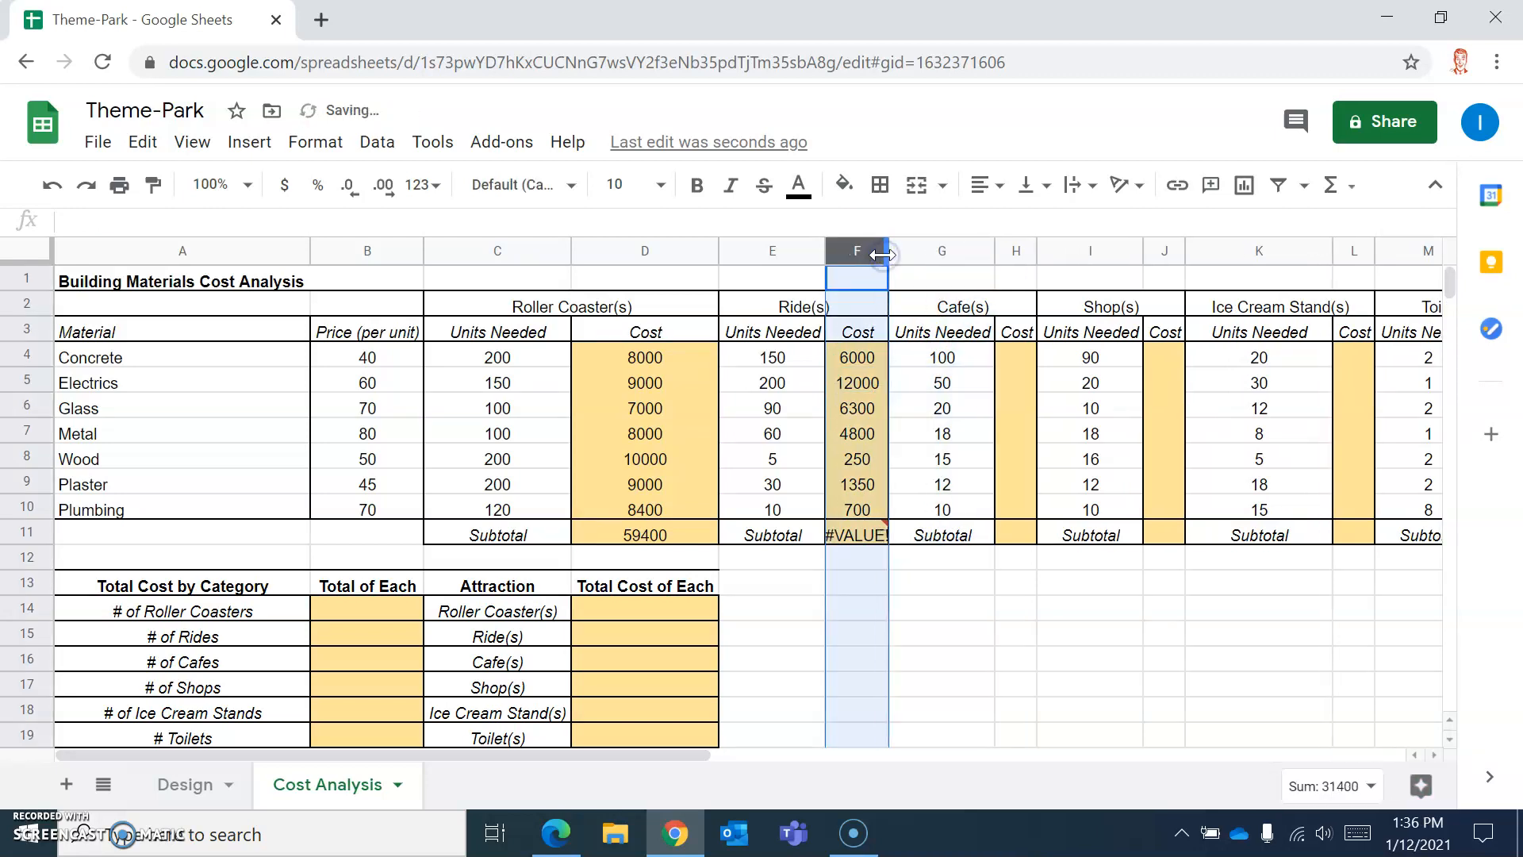
{"action": "left_click", "coordinate": [24, 251]}
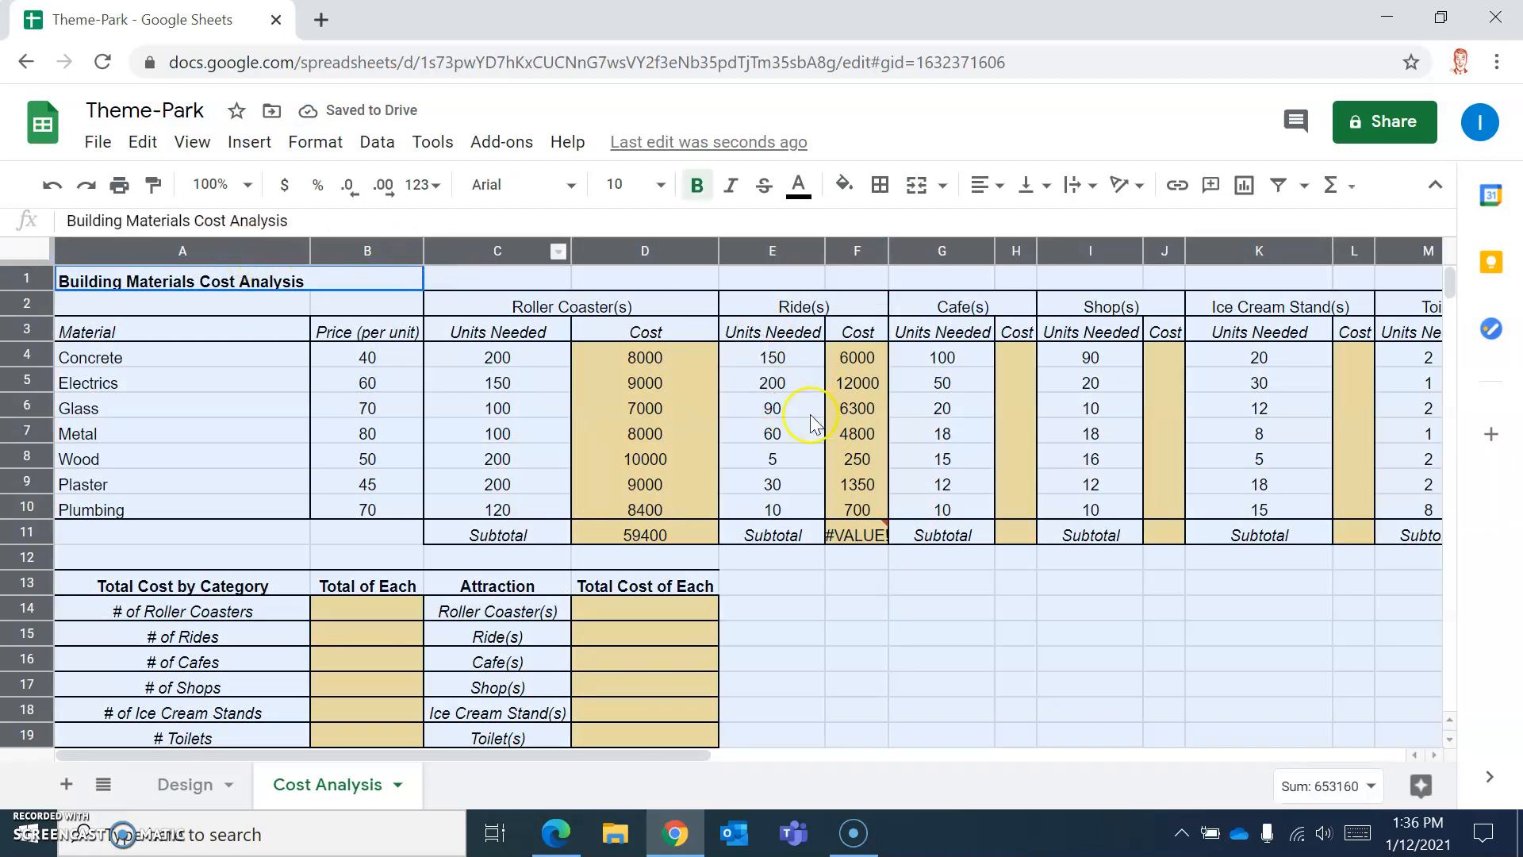
{"action": "left_click", "coordinate": [868, 428]}
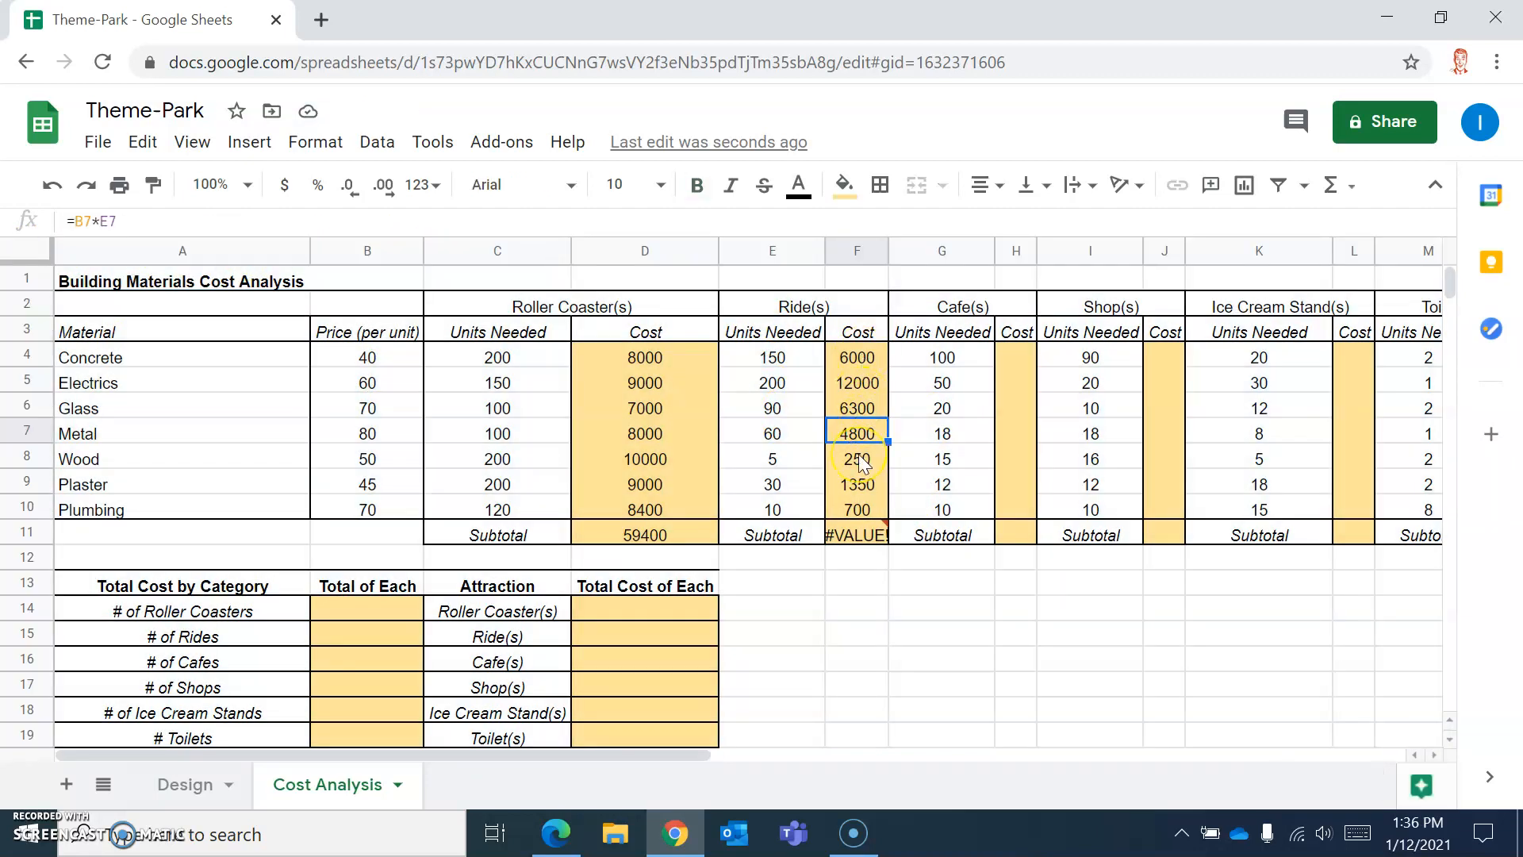
{"action": "mouse_move", "coordinate": [851, 542]}
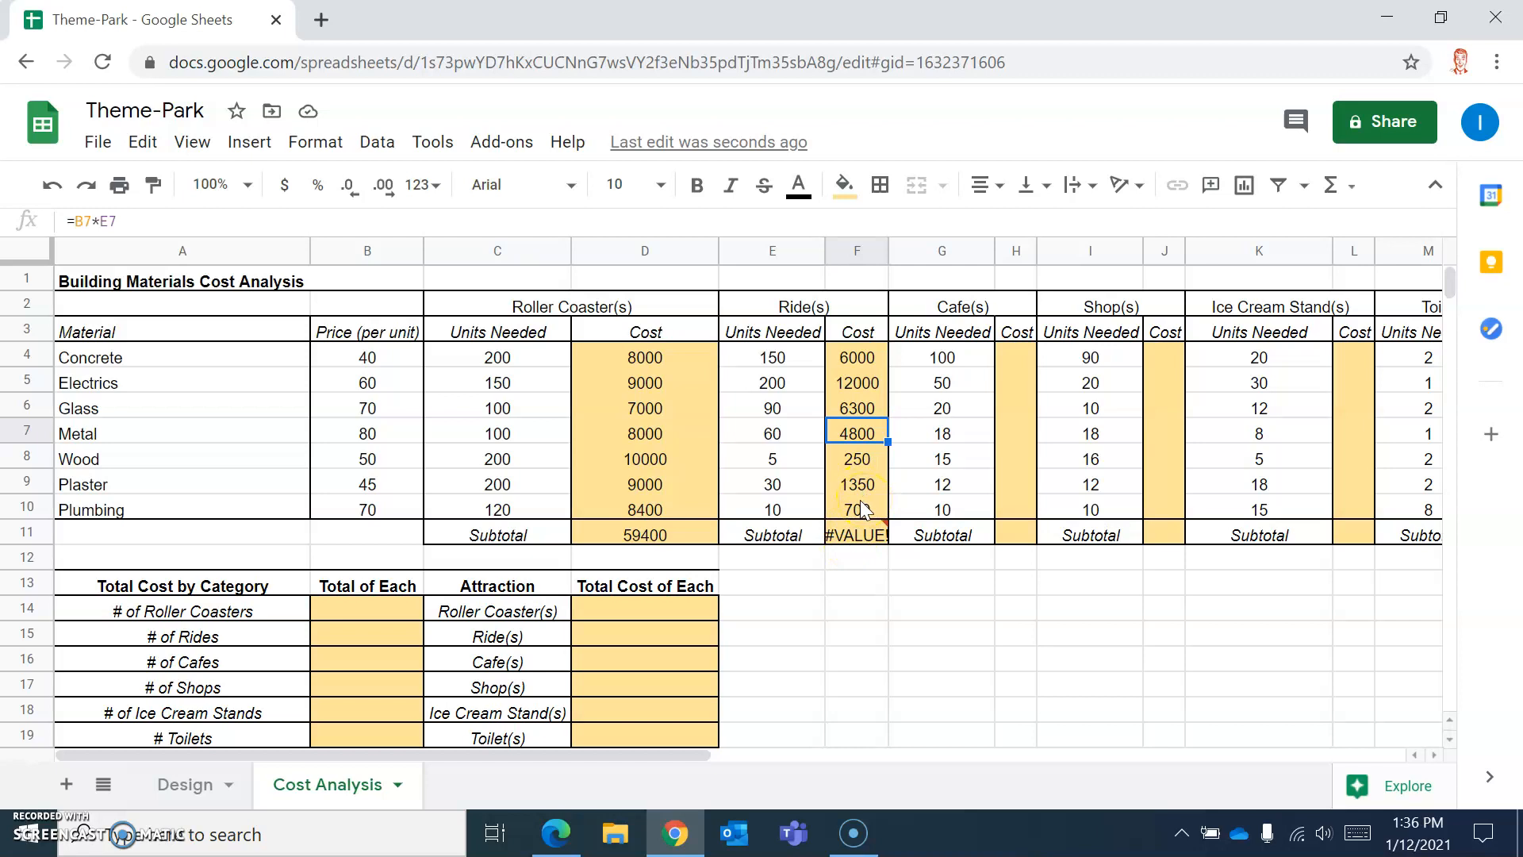
{"action": "left_click", "coordinate": [861, 511]}
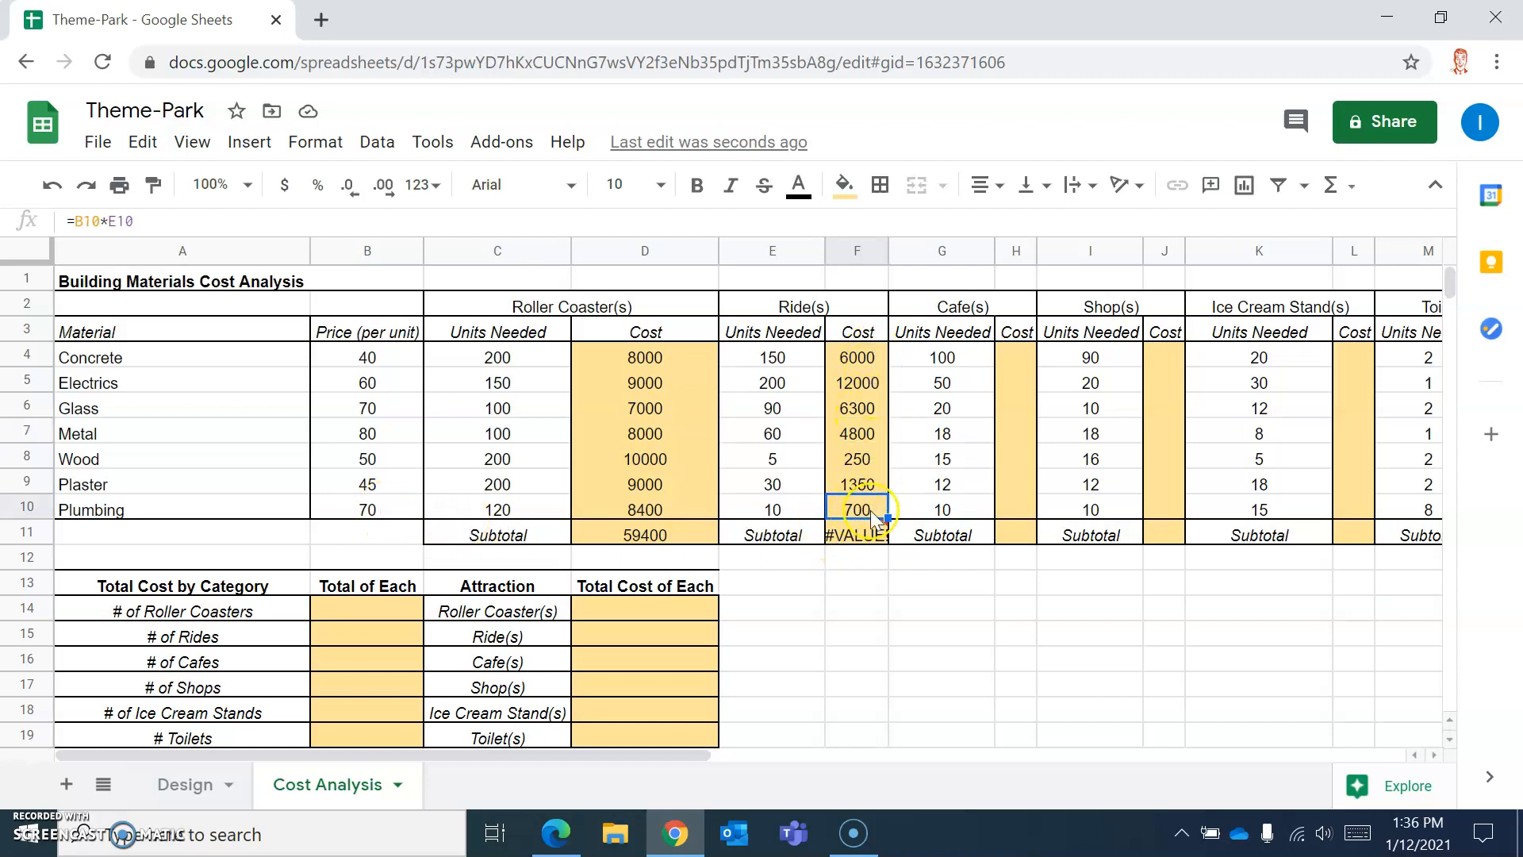
Replace the formula in the ride Subtotal cell F11 with a sum of the ride costs, =sum(F4:F10)
{"action": "left_click", "coordinate": [866, 539]}
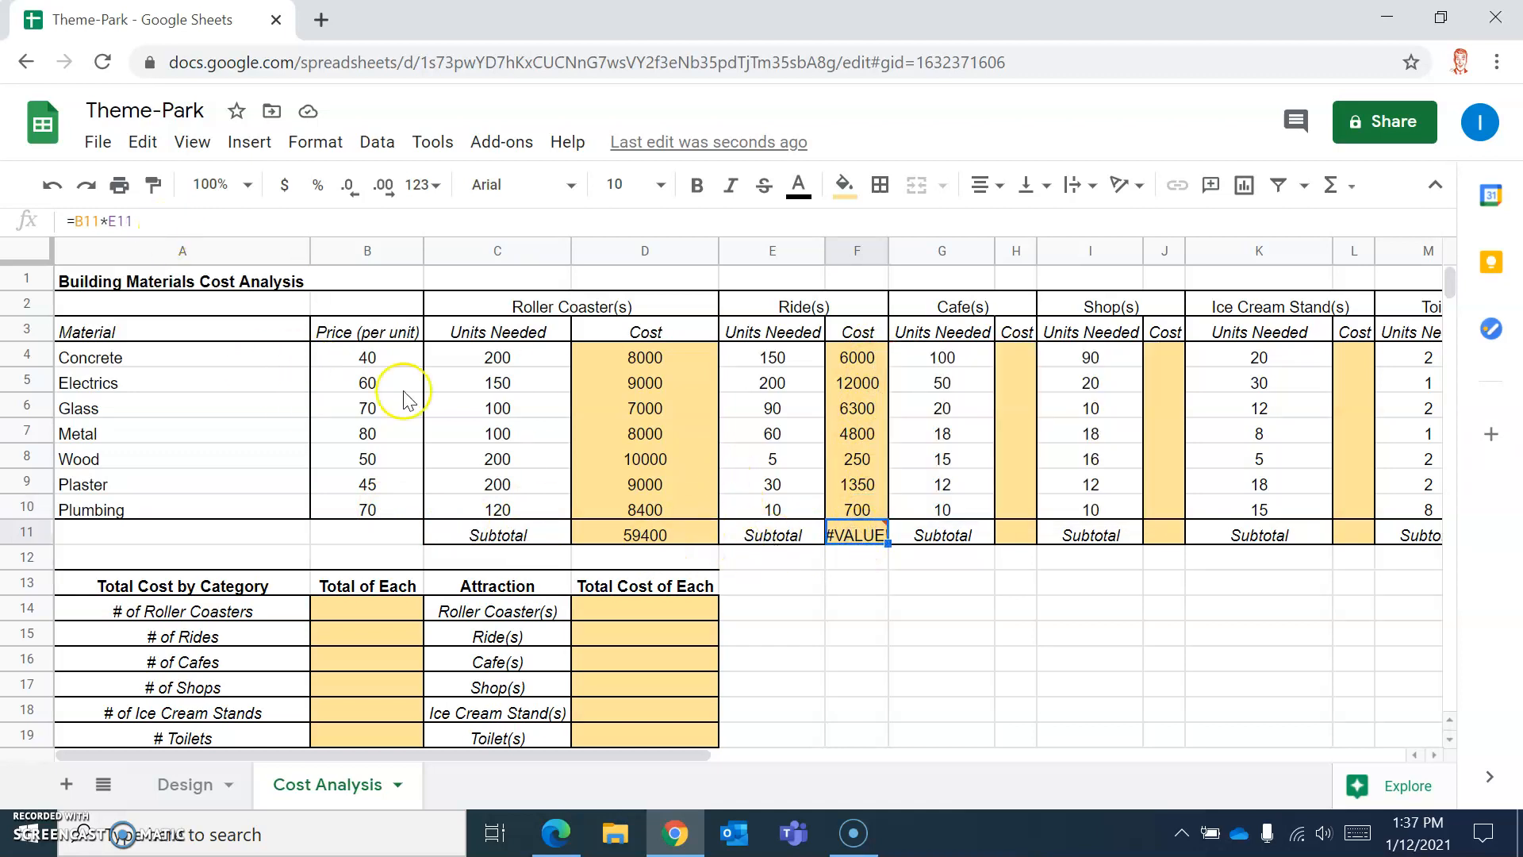
{"action": "left_click_drag", "start_coordinate": [168, 221], "coordinate": [52, 220]}
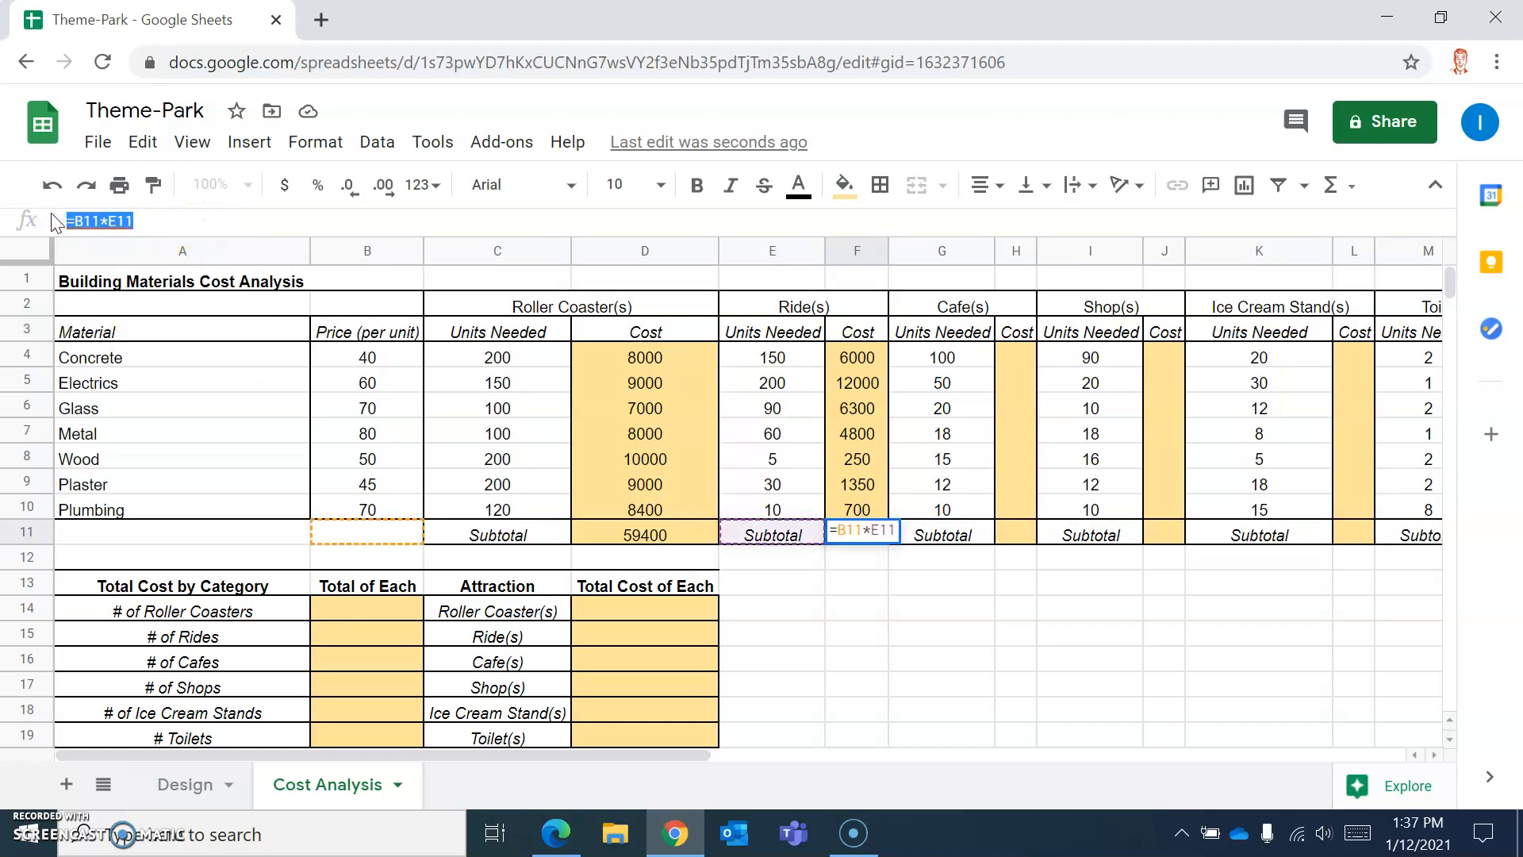
{"action": "type", "text": "=sum"}
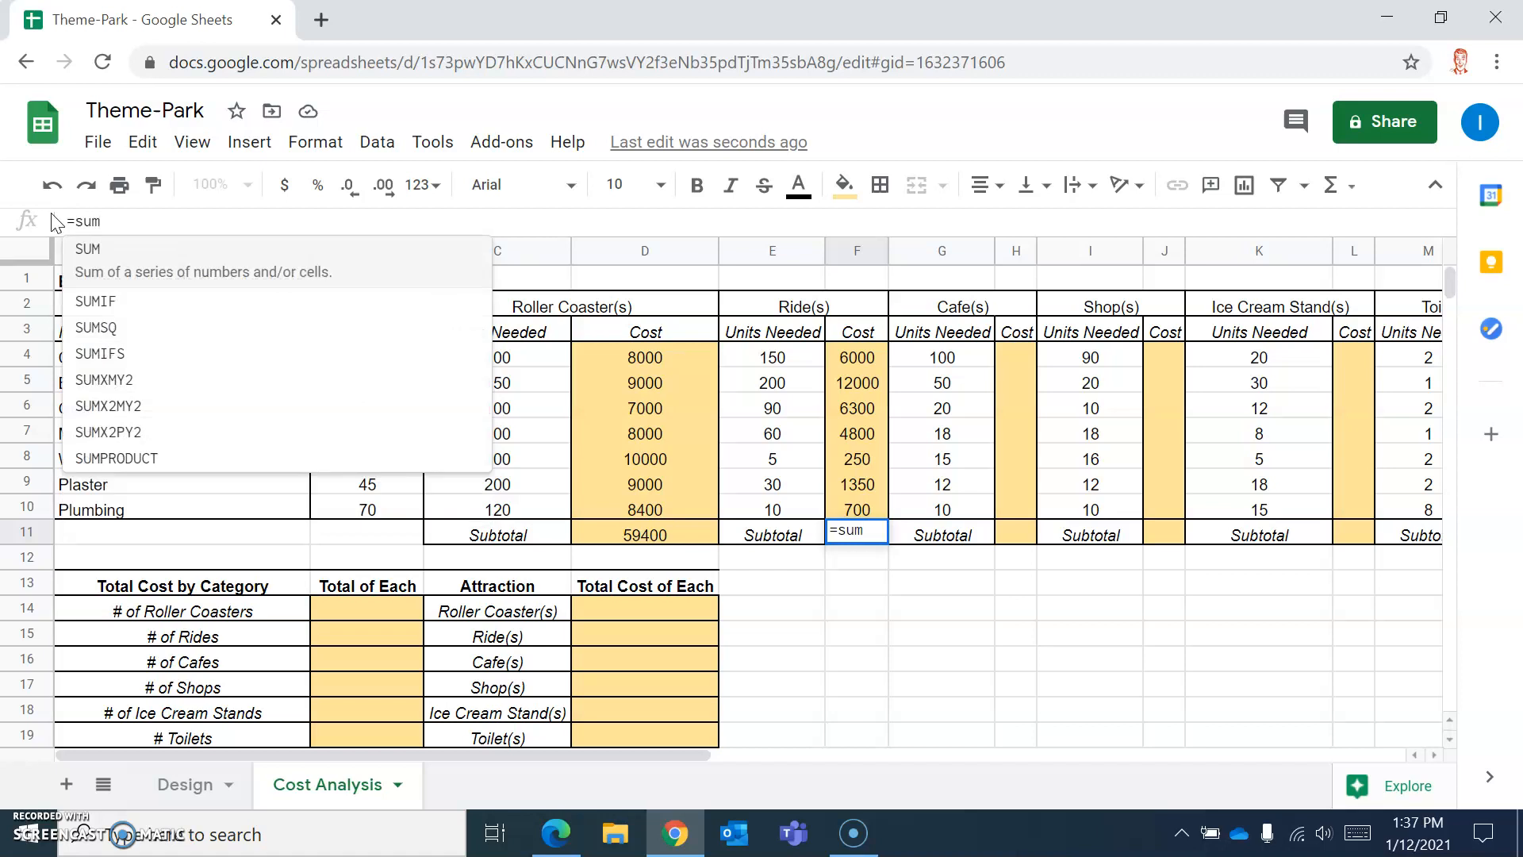
{"action": "type", "text": "("}
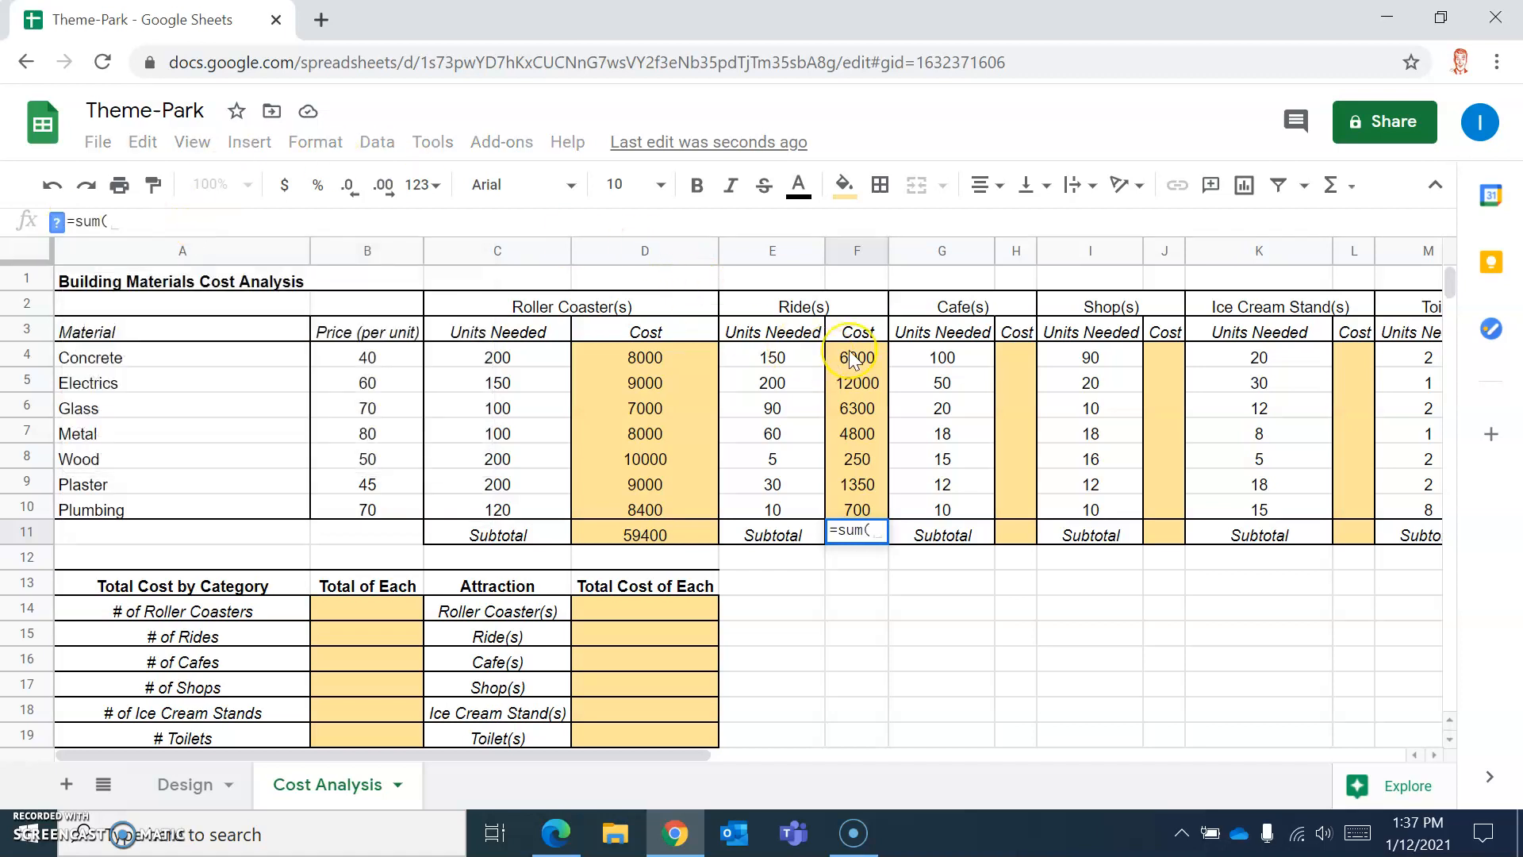
{"action": "left_click_drag", "start_coordinate": [851, 358], "coordinate": [862, 508]}
{"action": "key", "text": "Return"}
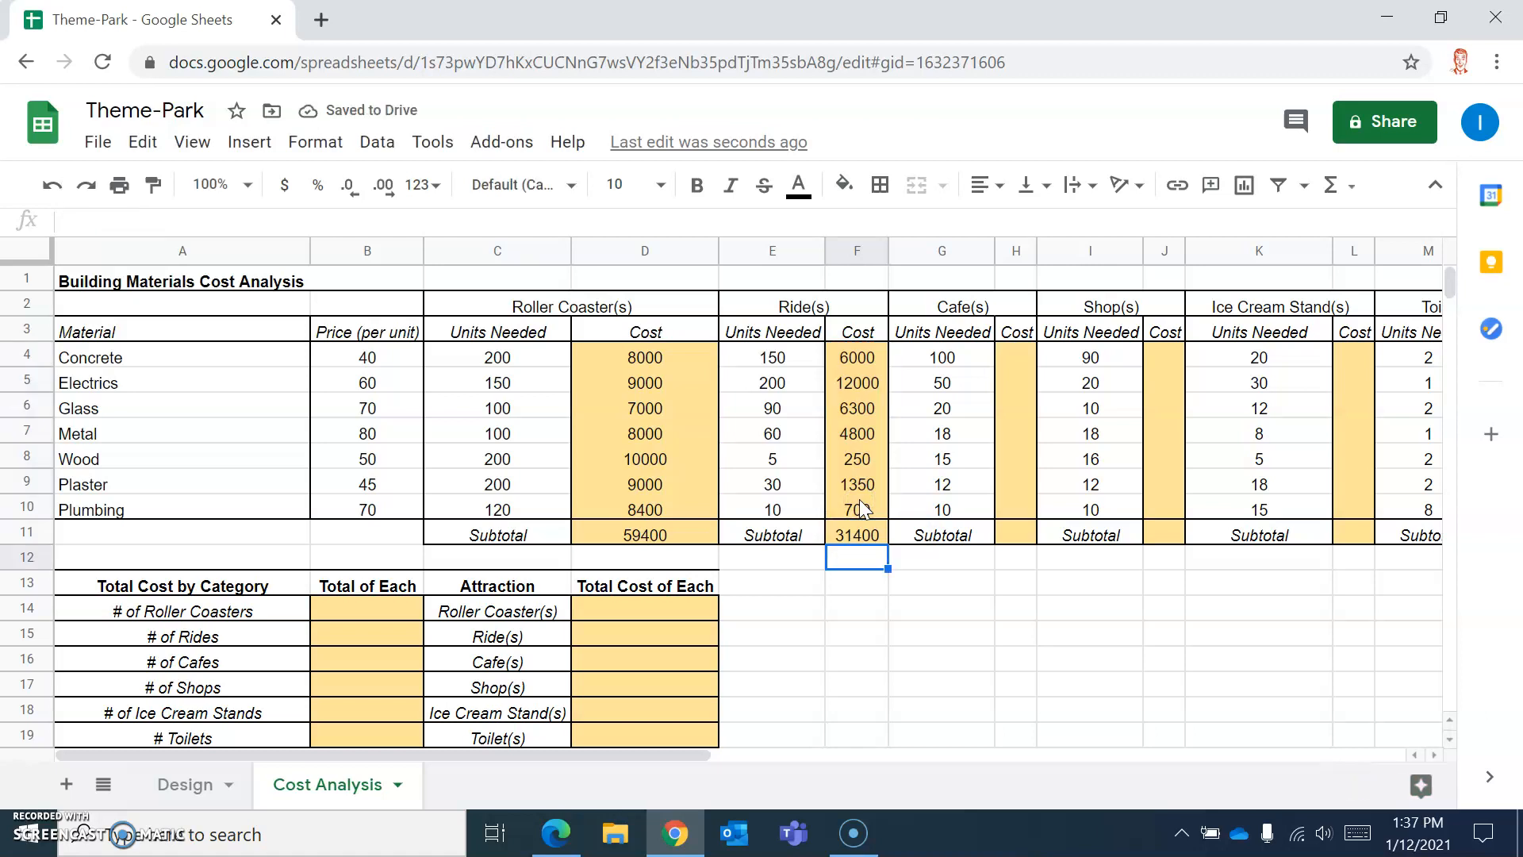
Calculate the cafe Concrete cost in H4 with =B4*G4 and accept the suggested autofill down the cafe Cost column
{"action": "left_click_drag", "start_coordinate": [697, 754], "coordinate": [766, 767]}
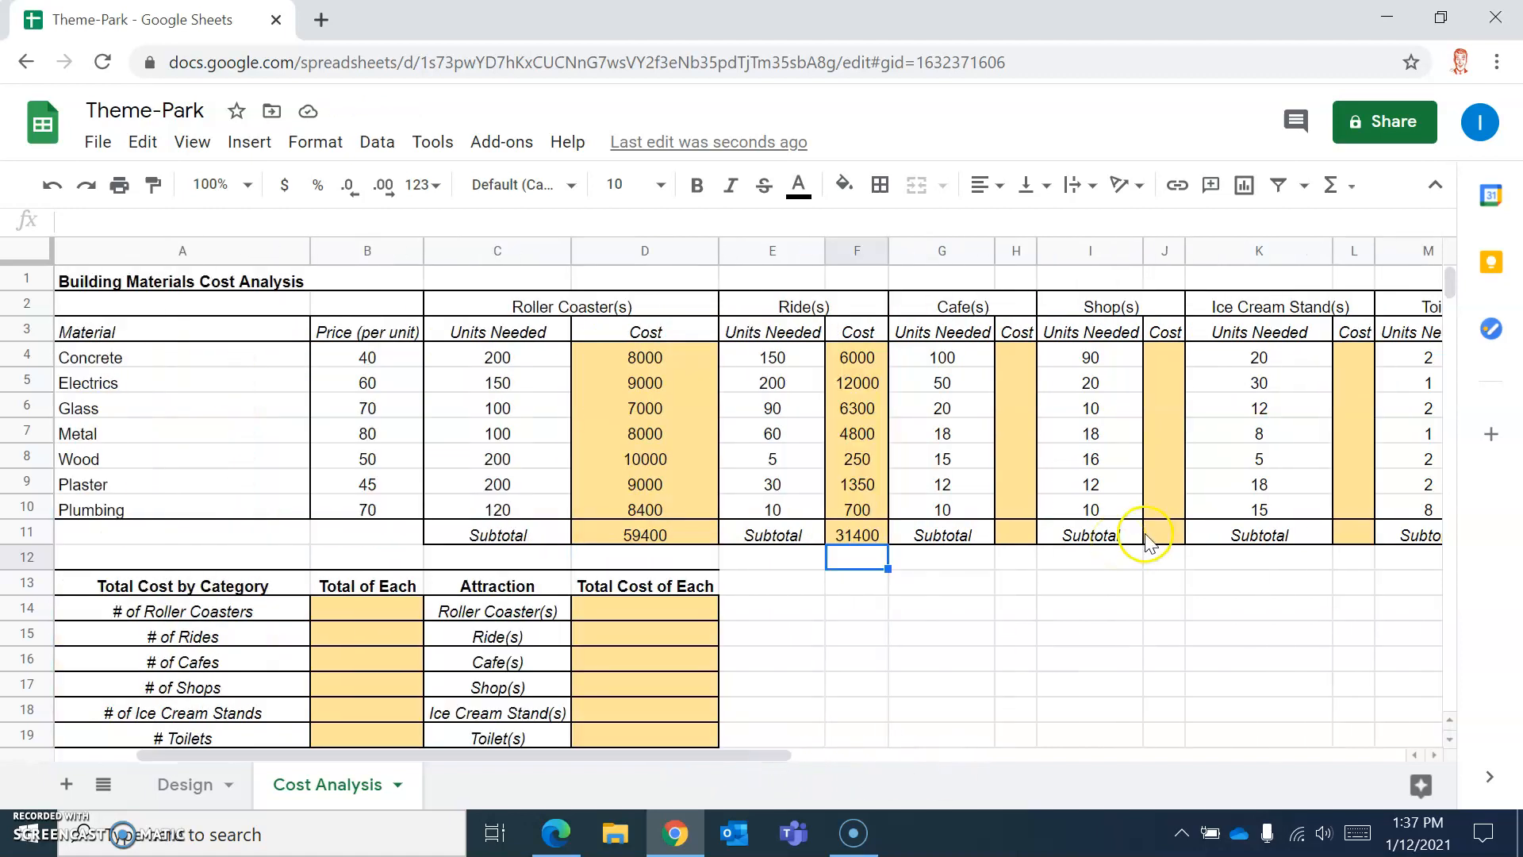
{"action": "left_click", "coordinate": [1020, 357]}
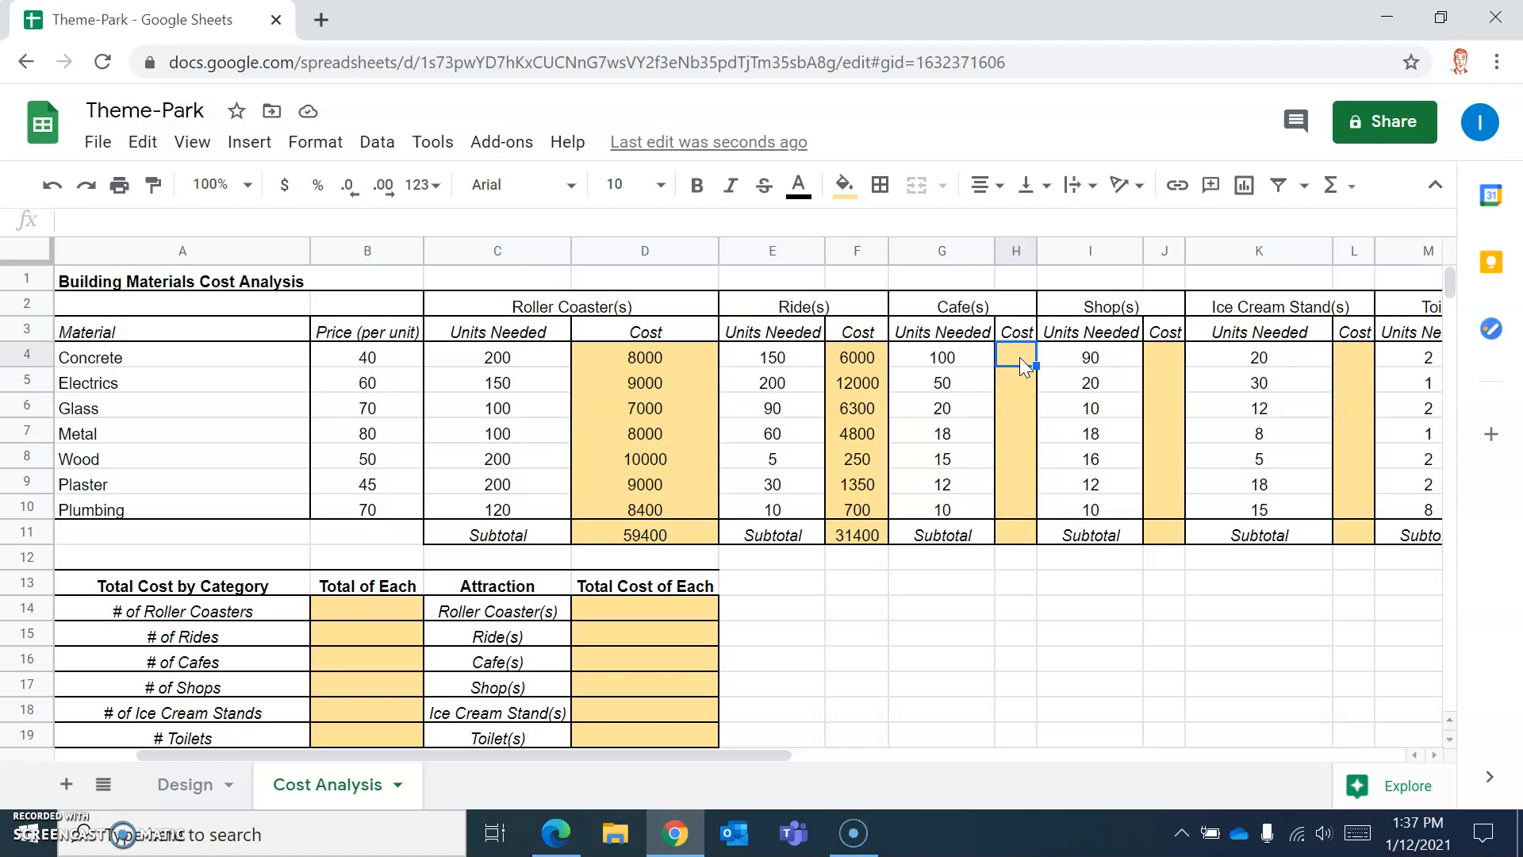
{"action": "type", "text": "=B"}
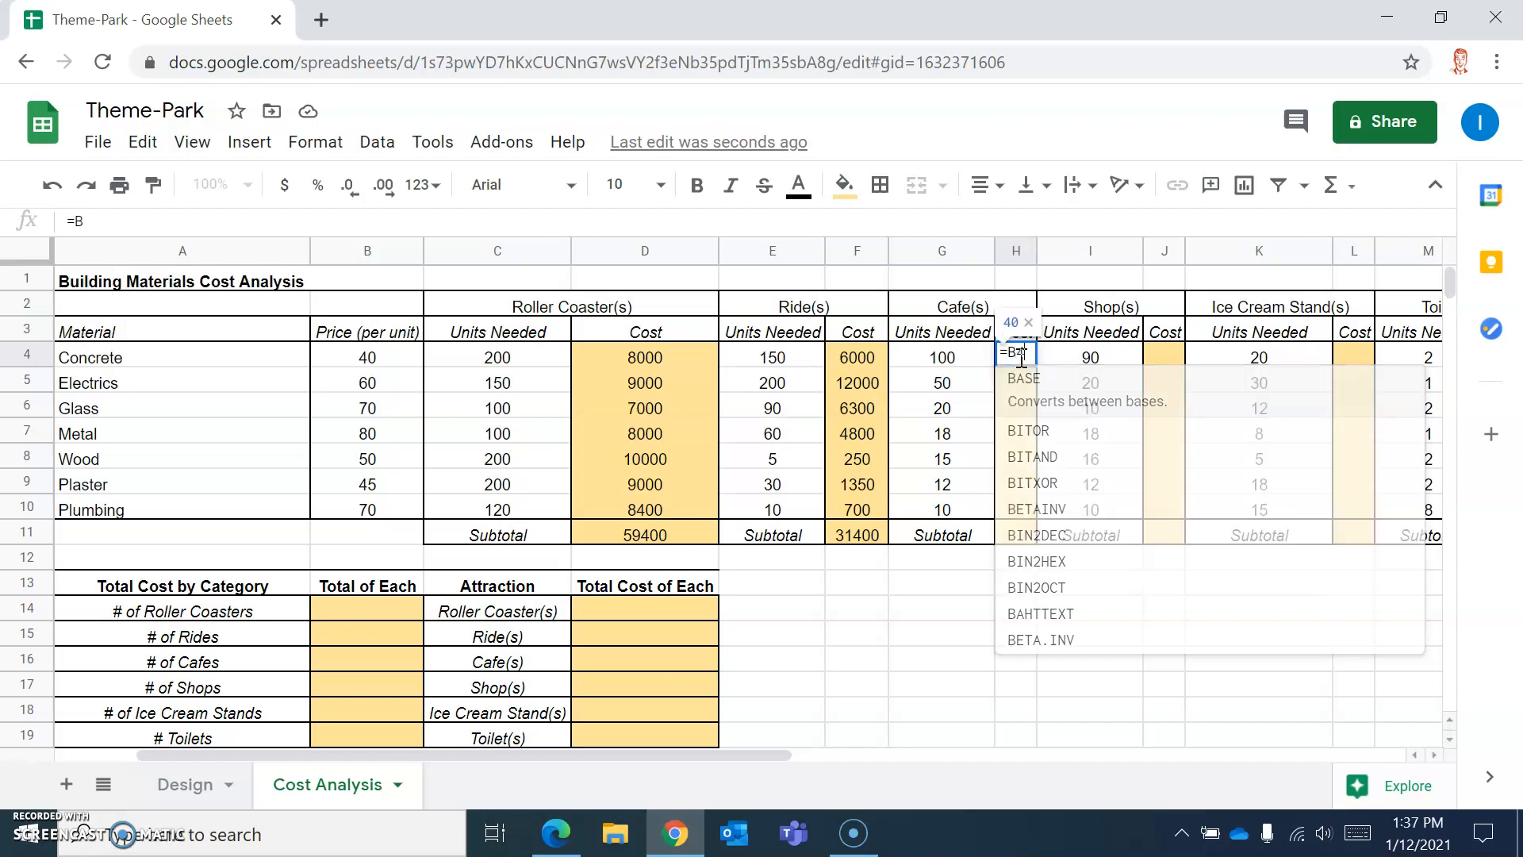
{"action": "type", "text": "4*"}
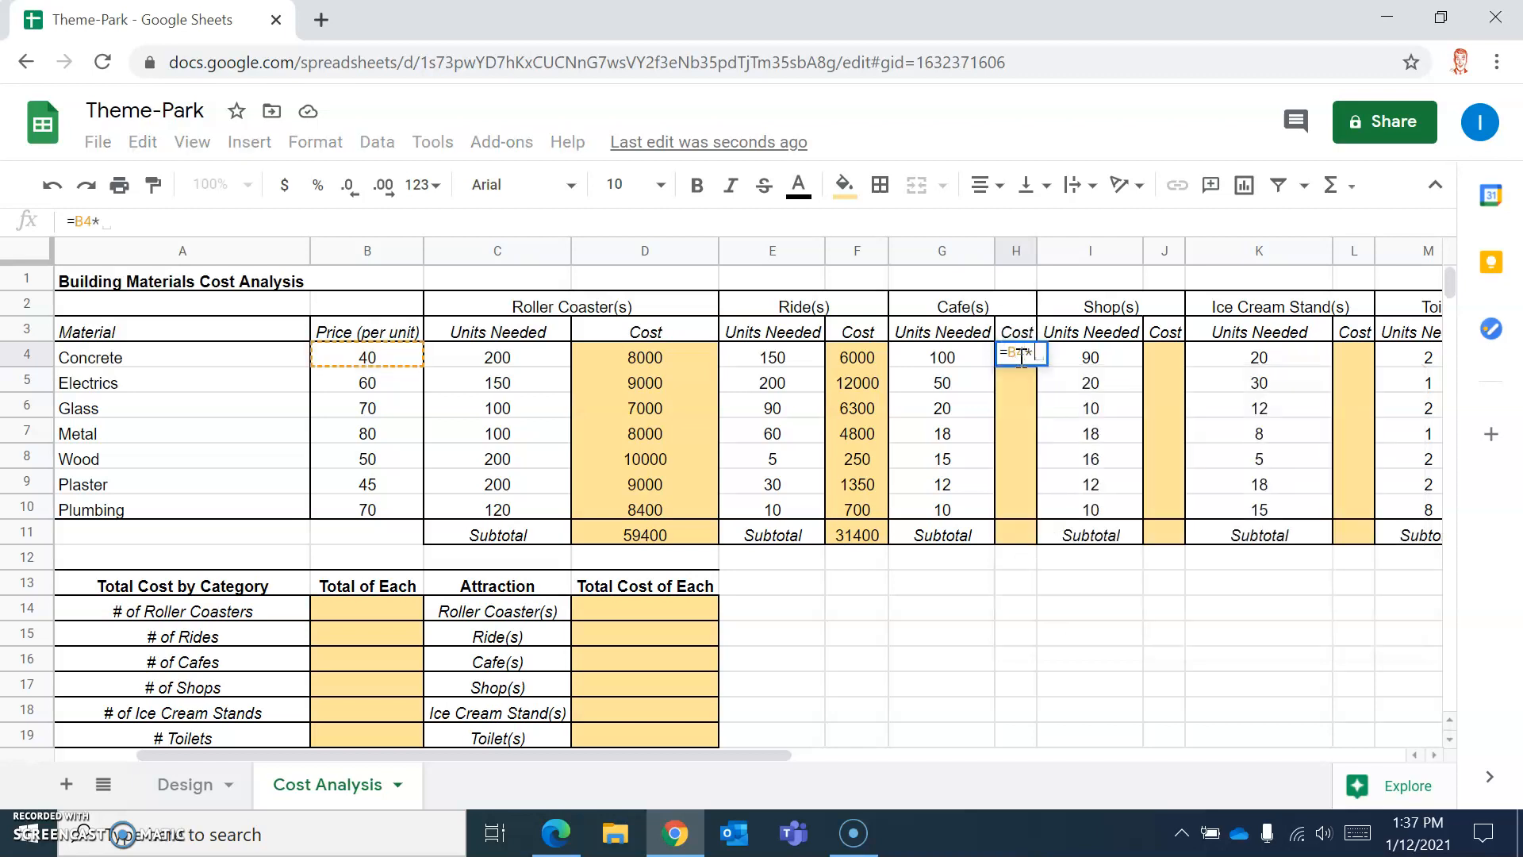
{"action": "type", "text": "G4"}
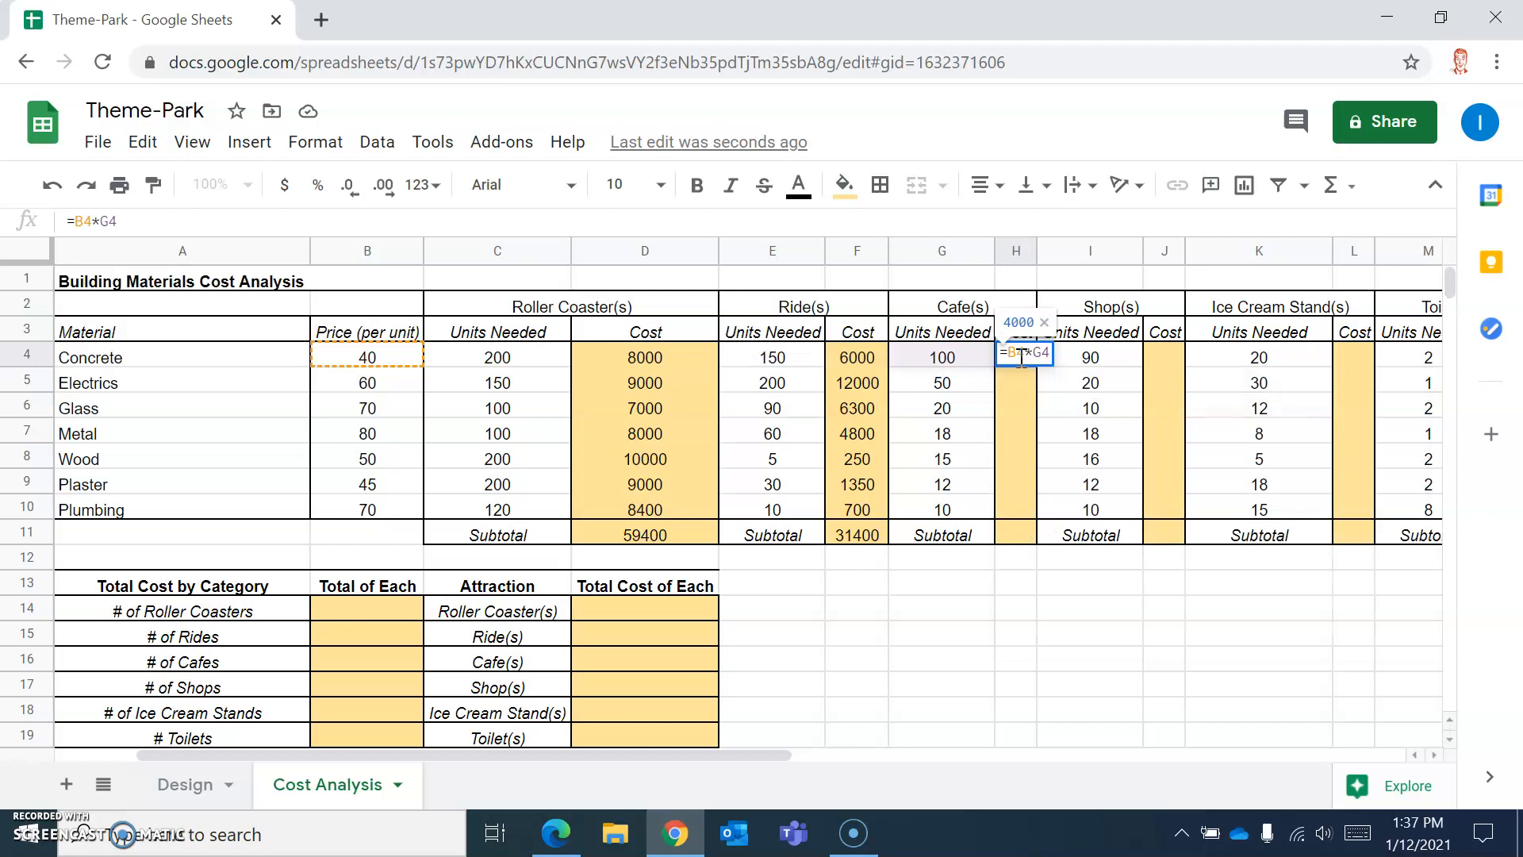
{"action": "key", "text": "Return"}
{"action": "left_click", "coordinate": [1064, 508]}
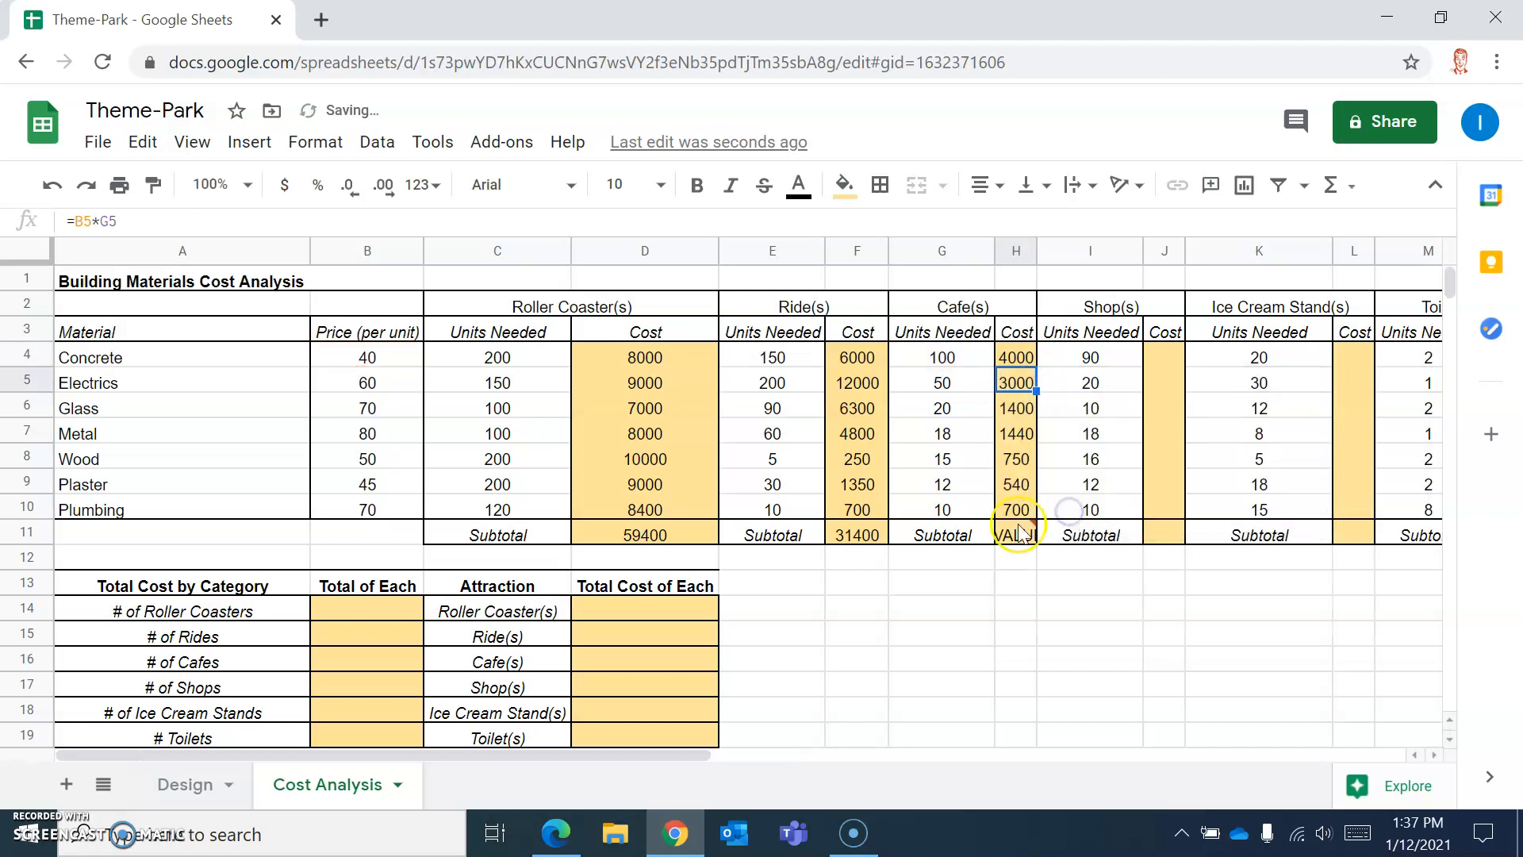
Widen column H and replace the formula in the cafe Subtotal cell H11 with =sum(H4:H10)
{"action": "left_click_drag", "start_coordinate": [1036, 252], "coordinate": [1061, 252]}
{"action": "left_click", "coordinate": [1027, 536]}
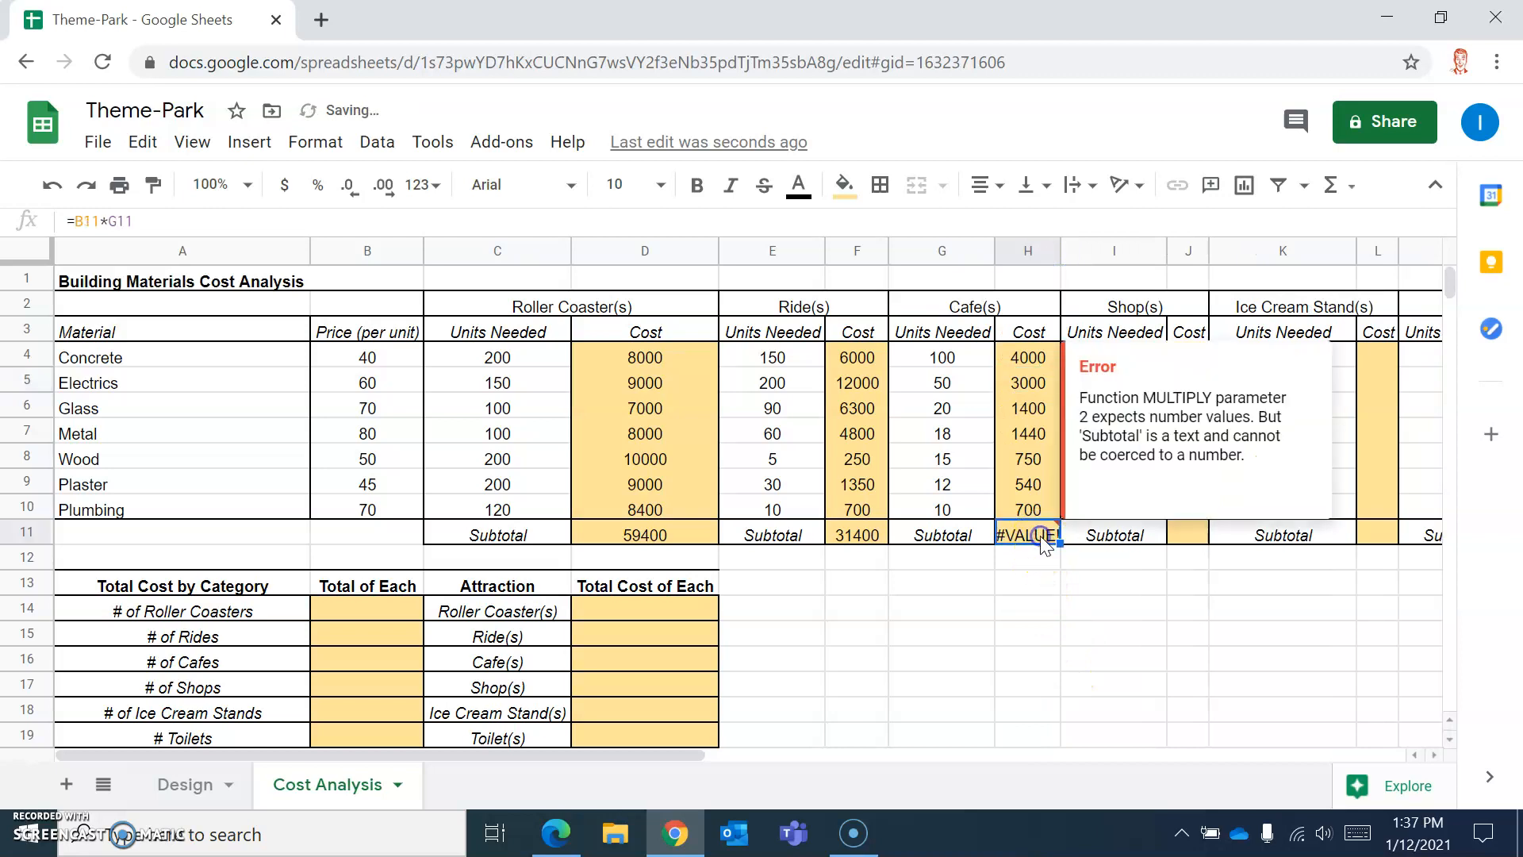
{"action": "left_click_drag", "start_coordinate": [182, 222], "coordinate": [46, 222]}
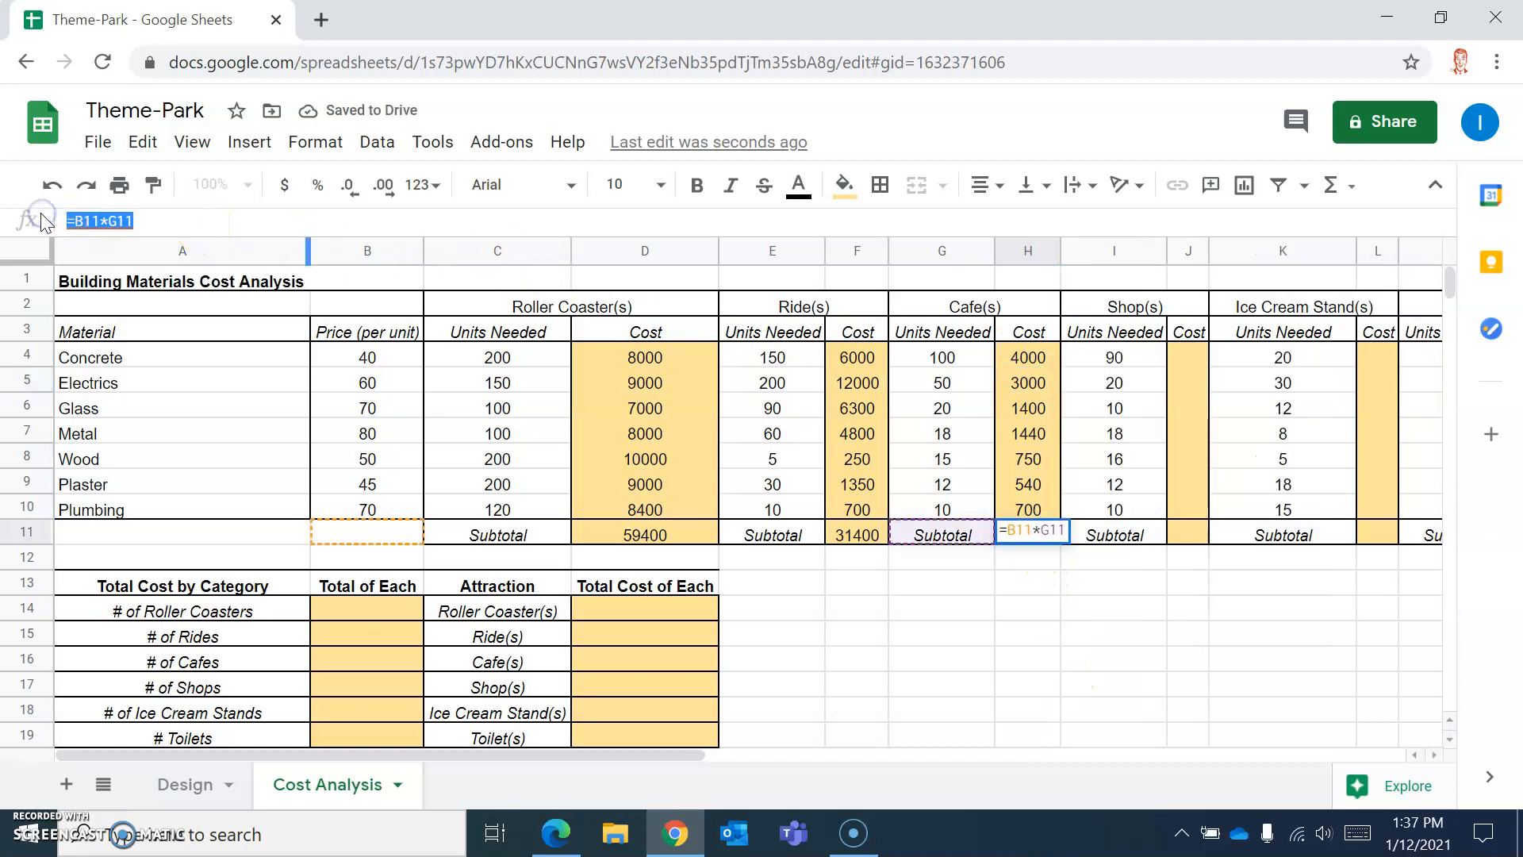
{"action": "type", "text": "=sum("}
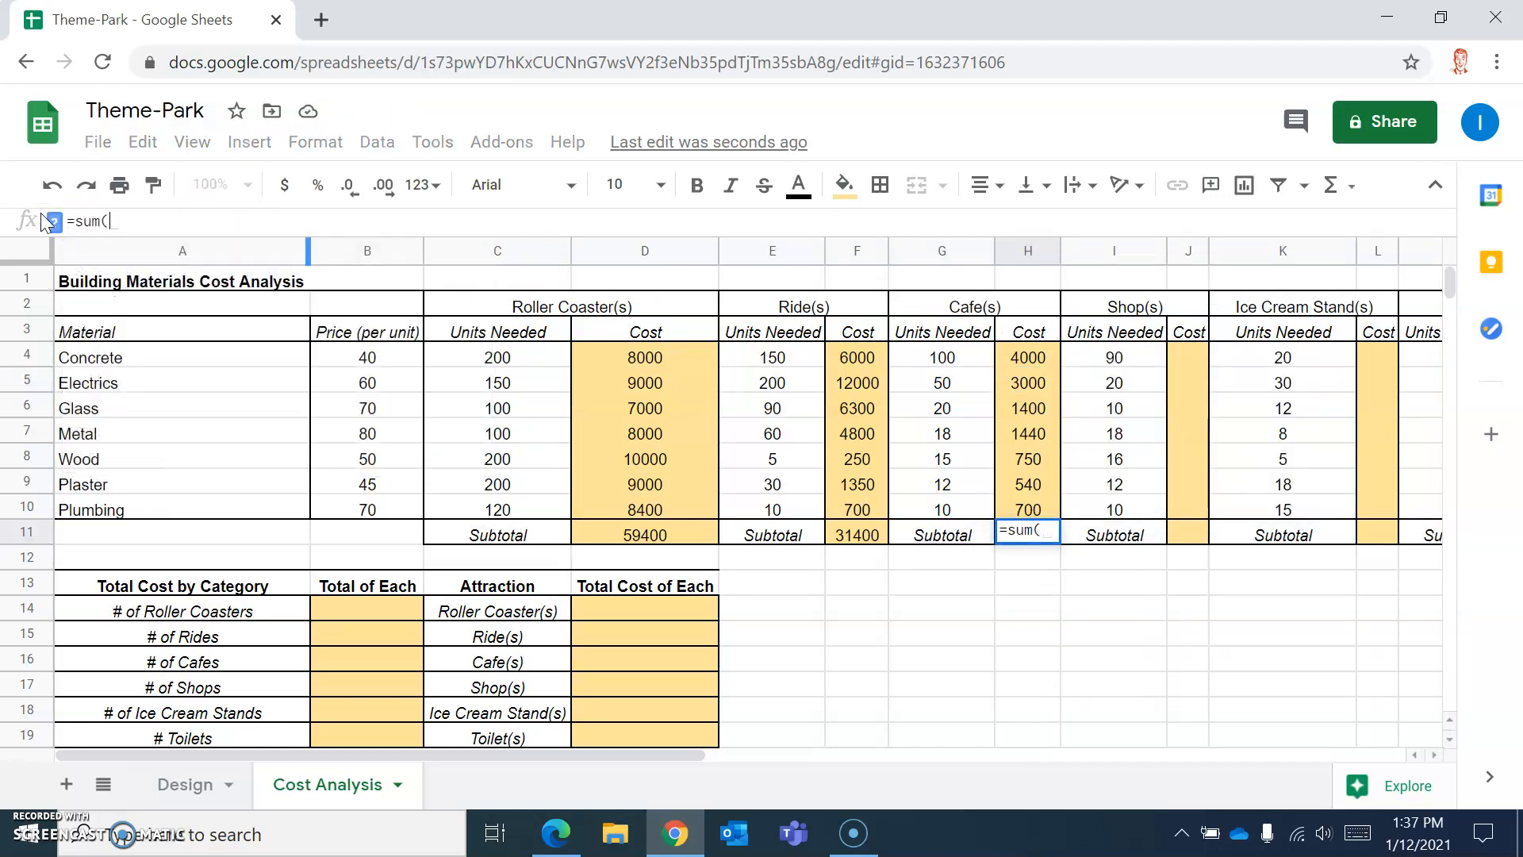
{"action": "left_click_drag", "start_coordinate": [1027, 357], "coordinate": [1027, 503]}
{"action": "key", "text": "Return"}
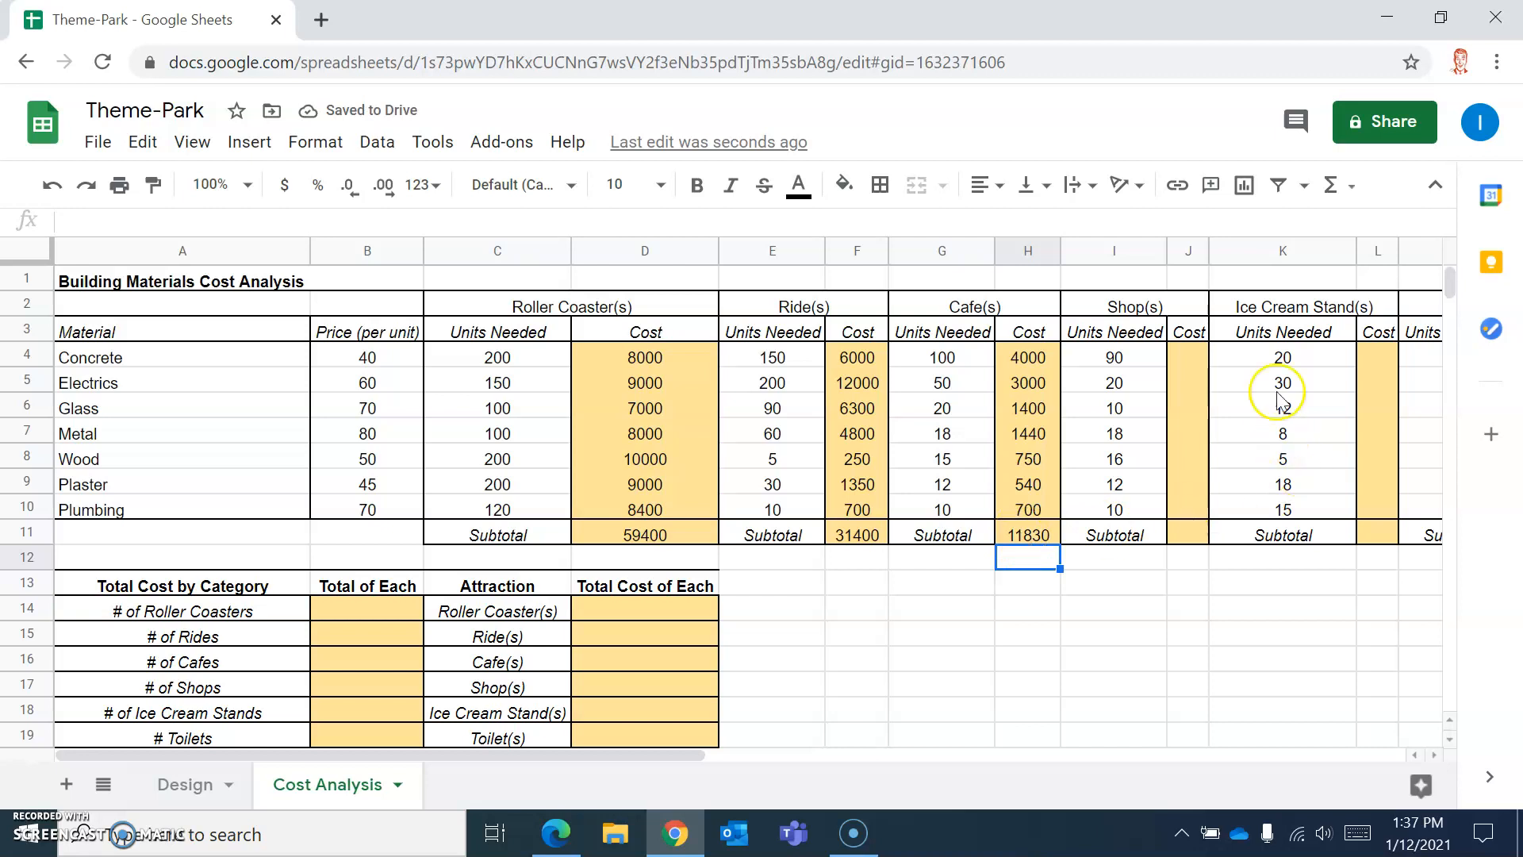
Widen column J, calculate the shop Concrete cost in J4 with =B4*I4, and accept the suggested autofill down the column
{"action": "left_click_drag", "start_coordinate": [1205, 254], "coordinate": [1224, 253]}
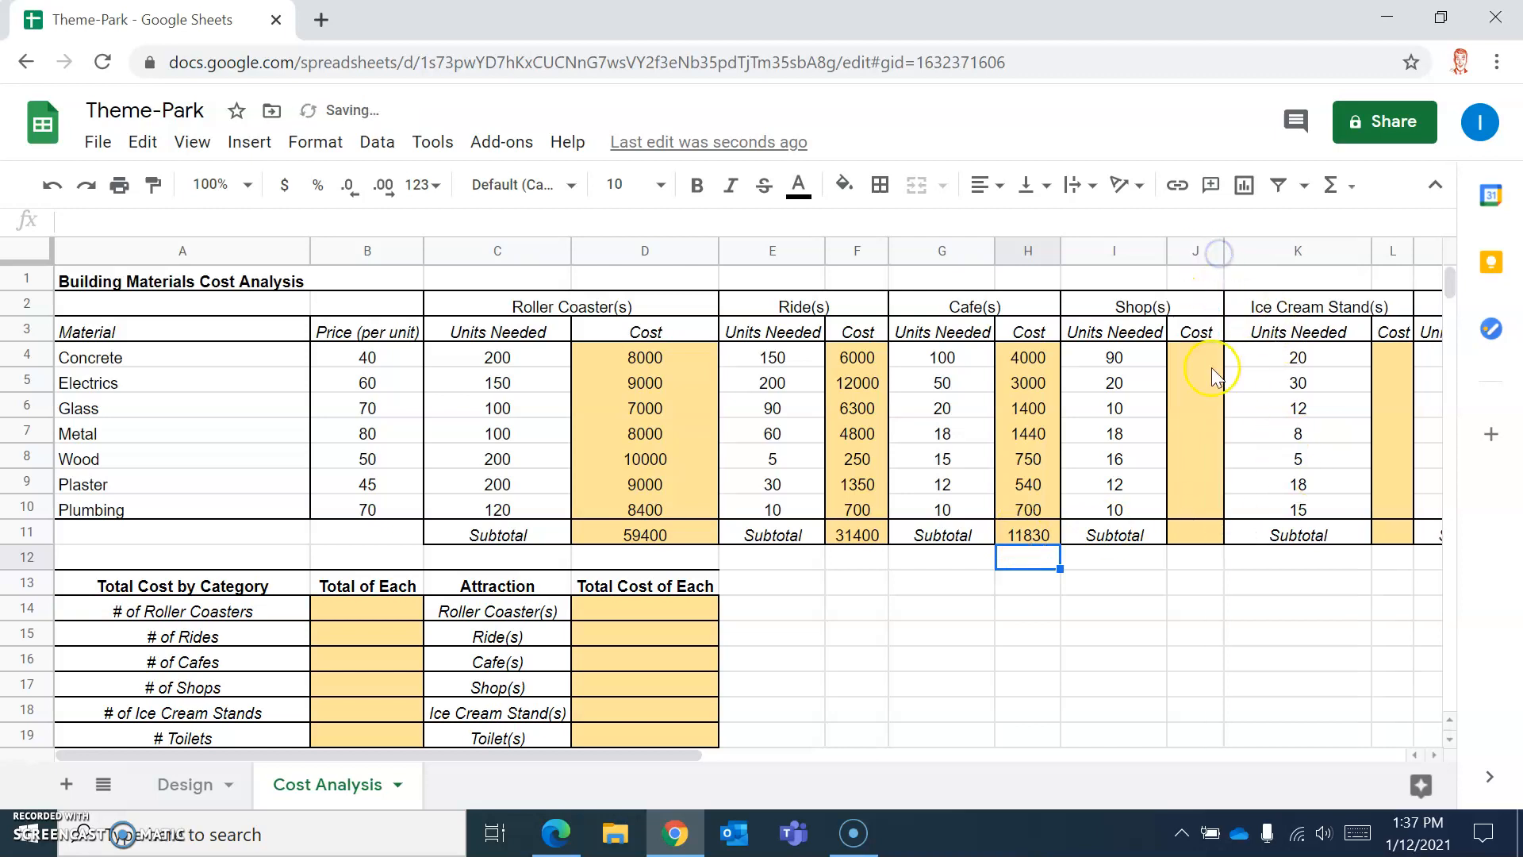
{"action": "left_click", "coordinate": [1204, 360]}
{"action": "type", "text": "="}
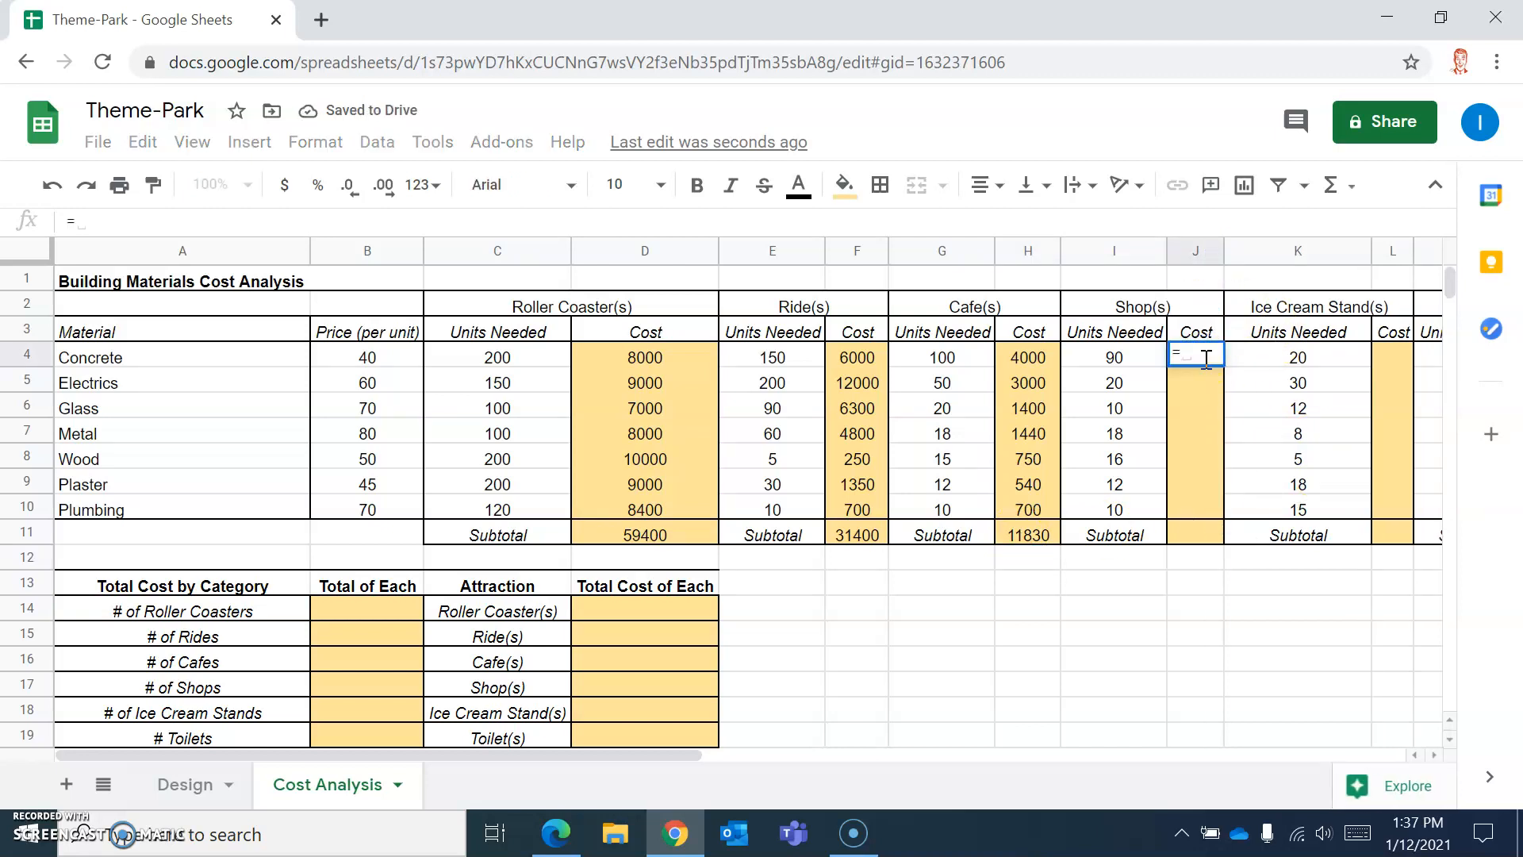
{"action": "type", "text": "B"}
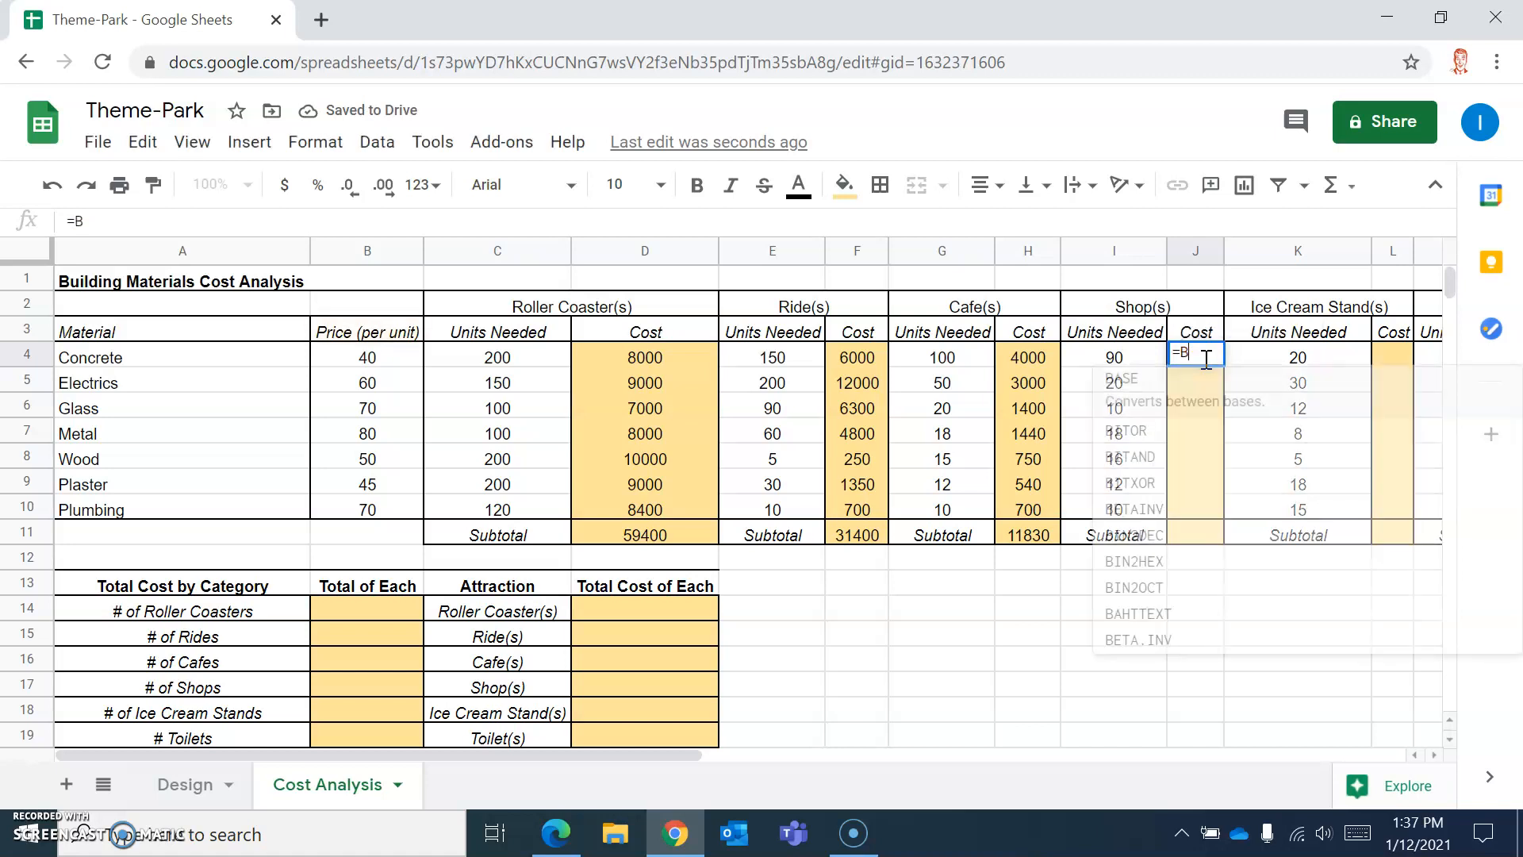
{"action": "type", "text": "4*"}
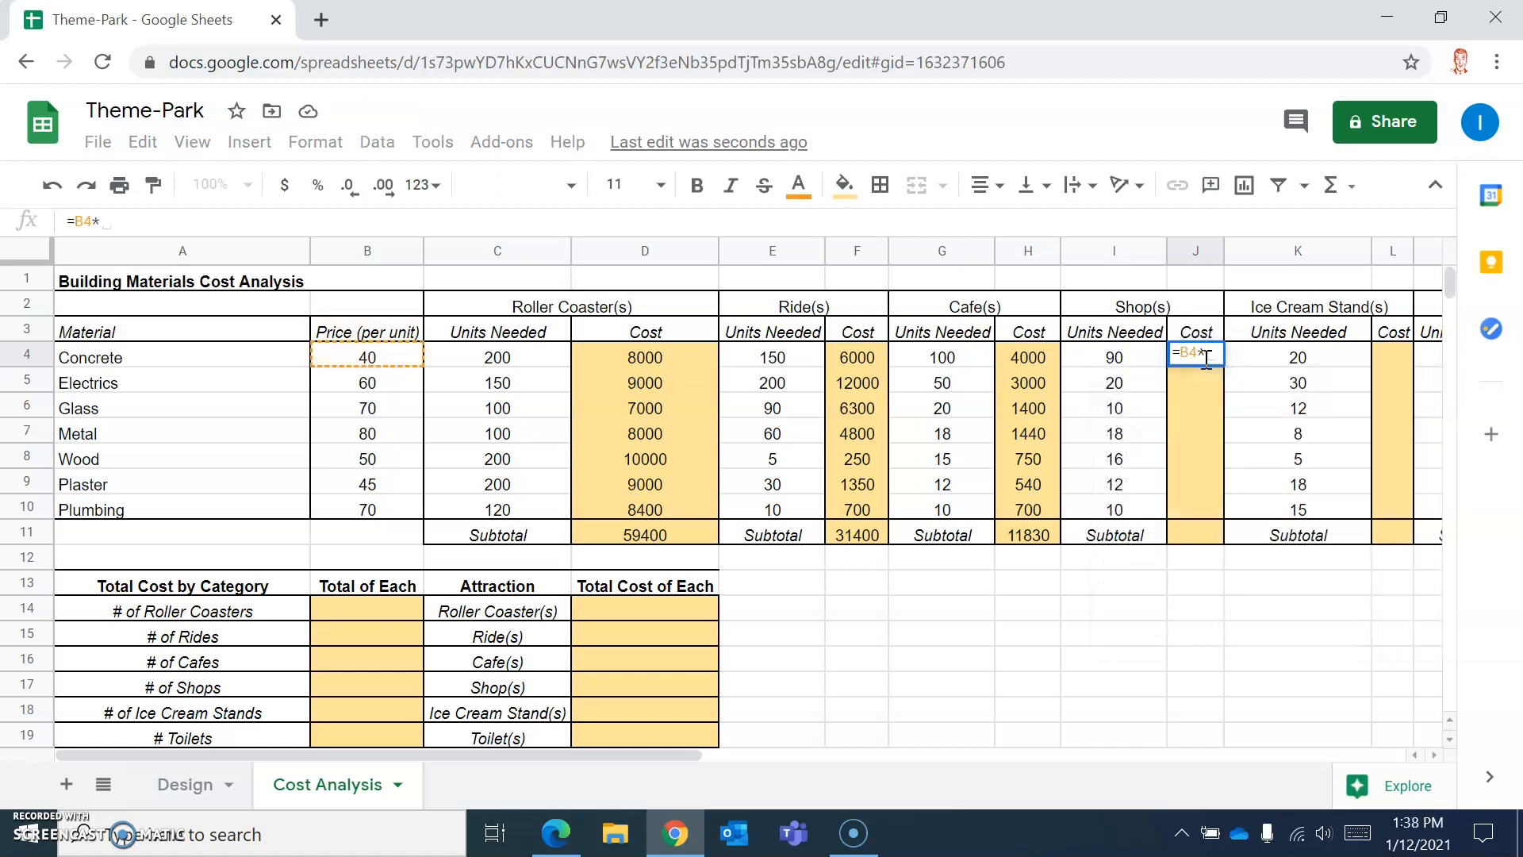
{"action": "type", "text": "I4"}
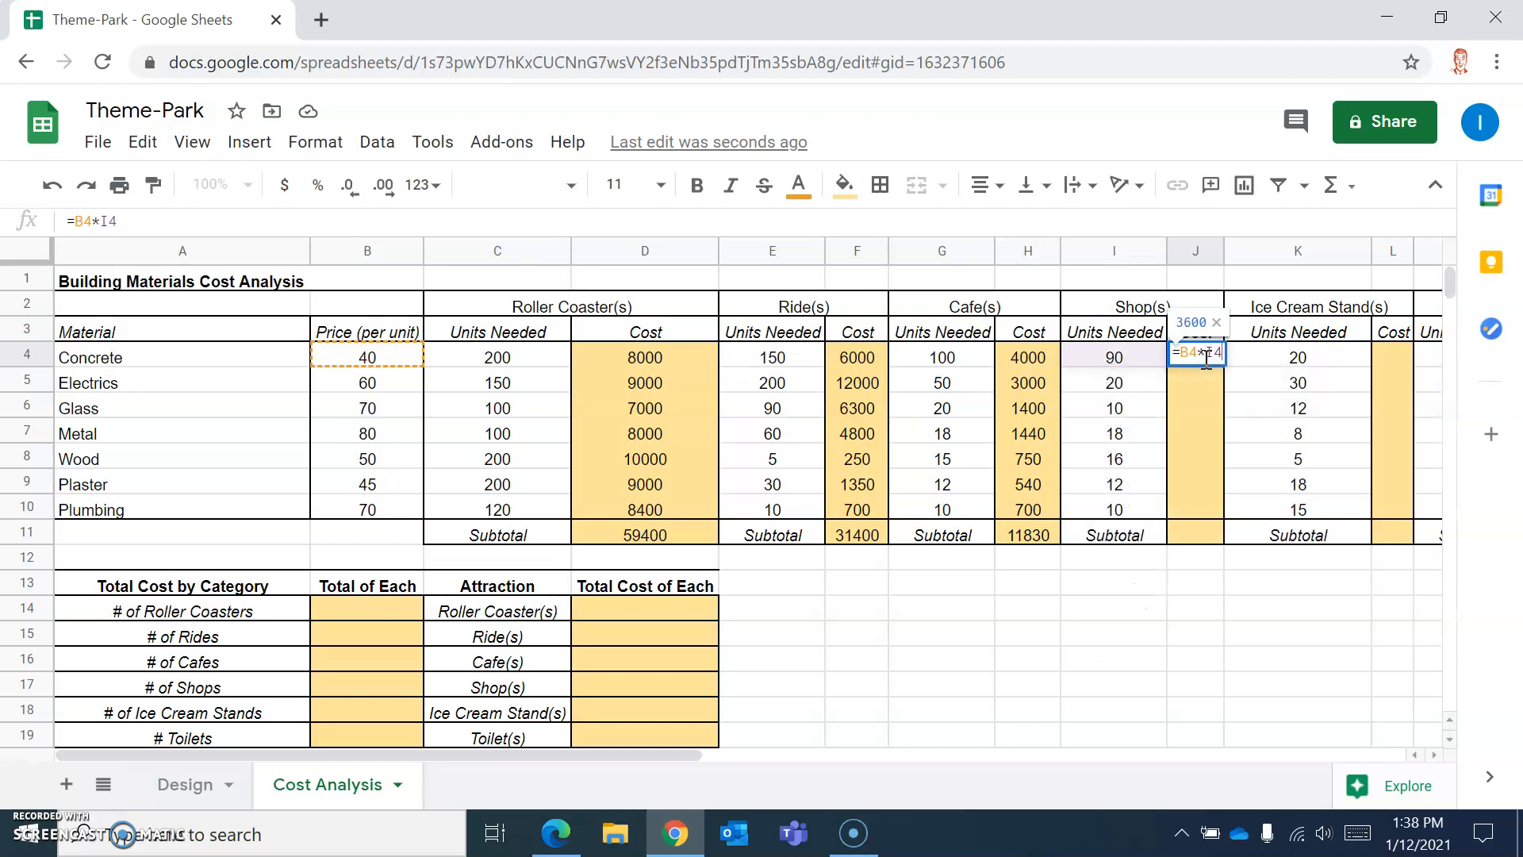
{"action": "key", "text": "Return"}
{"action": "left_click", "coordinate": [896, 508]}
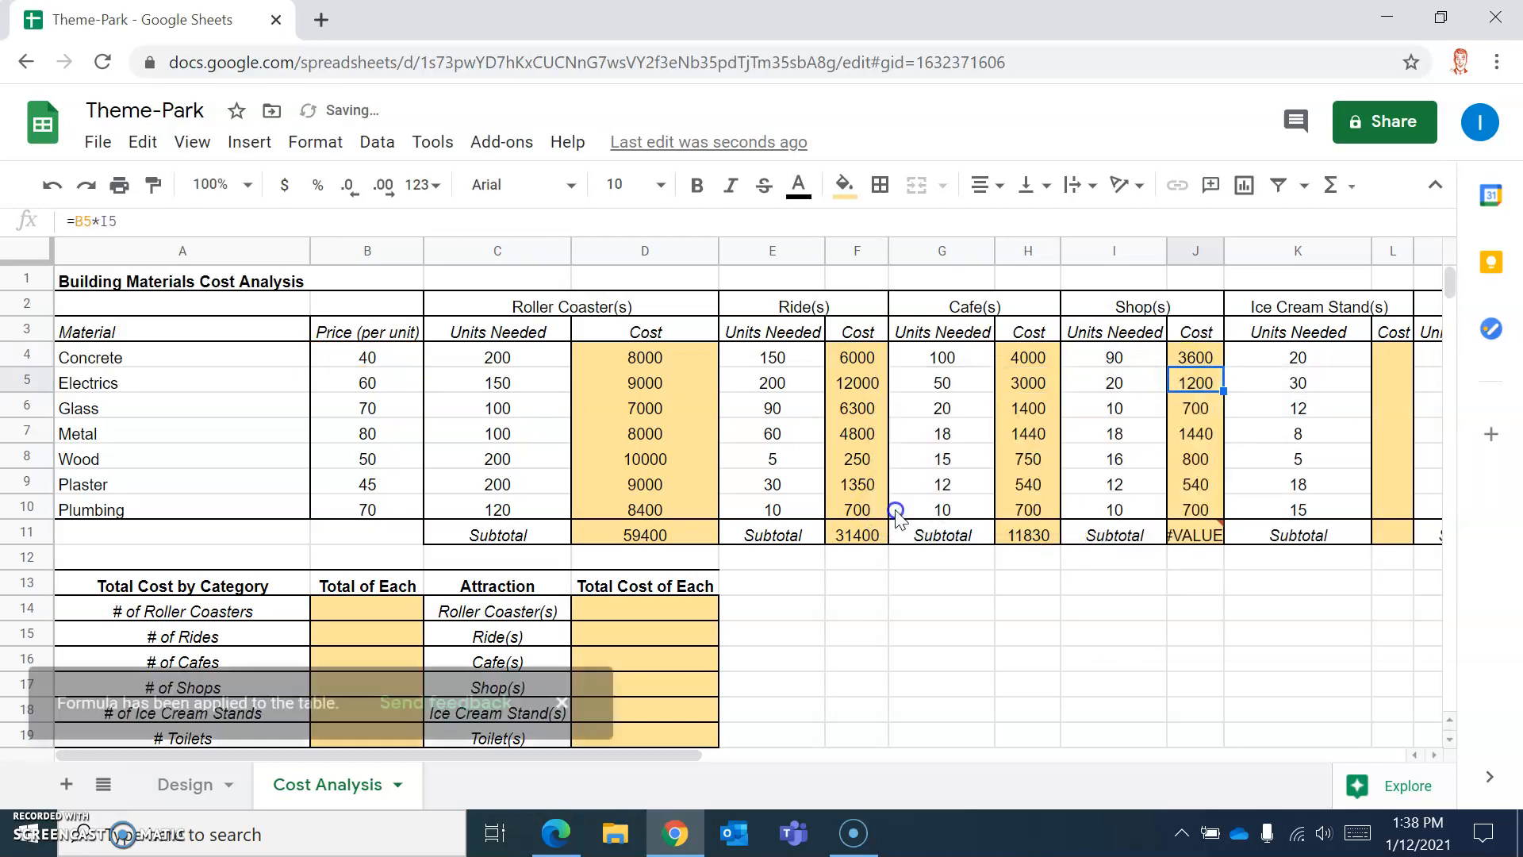
Replace the formula in the shop Subtotal cell J11 with =sum(J4:J10) and widen column J slightly more
{"action": "left_click", "coordinate": [1198, 536]}
{"action": "mouse_move", "coordinate": [1198, 539]}
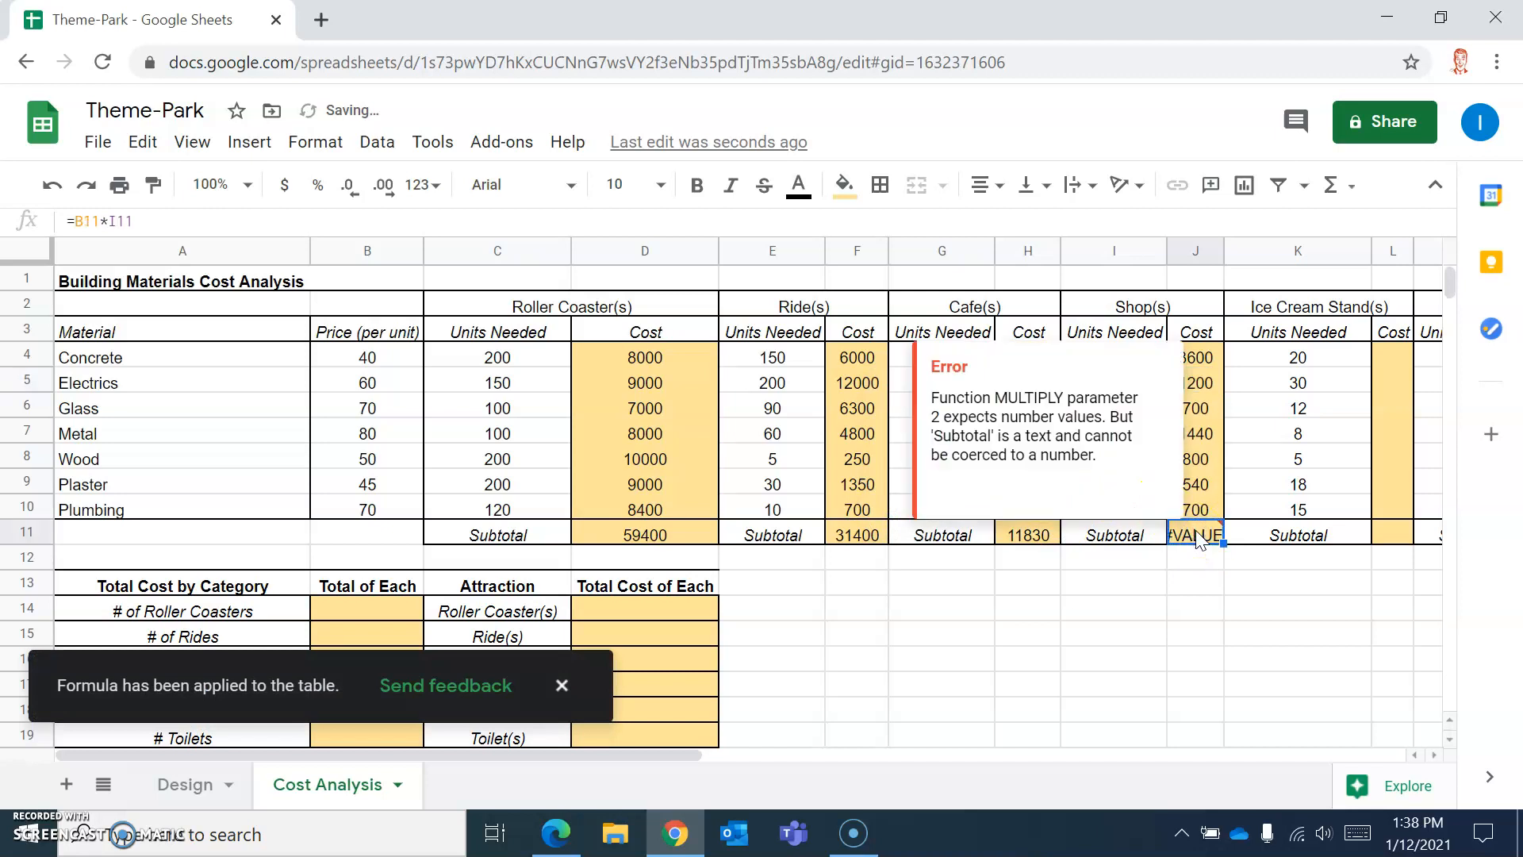
{"action": "key", "text": "Delete"}
{"action": "type", "text": "=sum("}
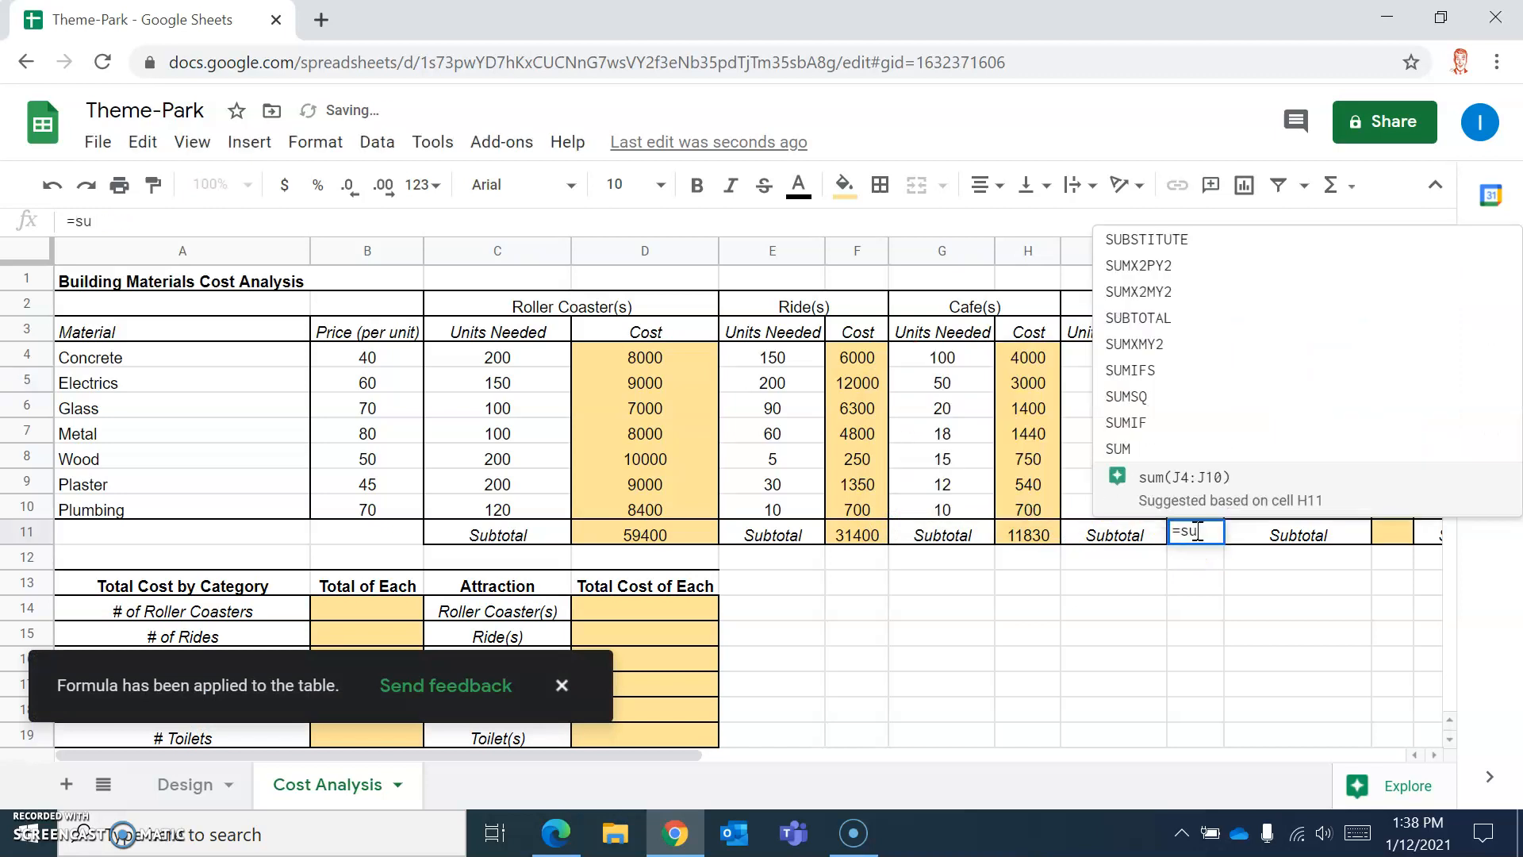
{"action": "left_click_drag", "start_coordinate": [1194, 357], "coordinate": [1198, 514]}
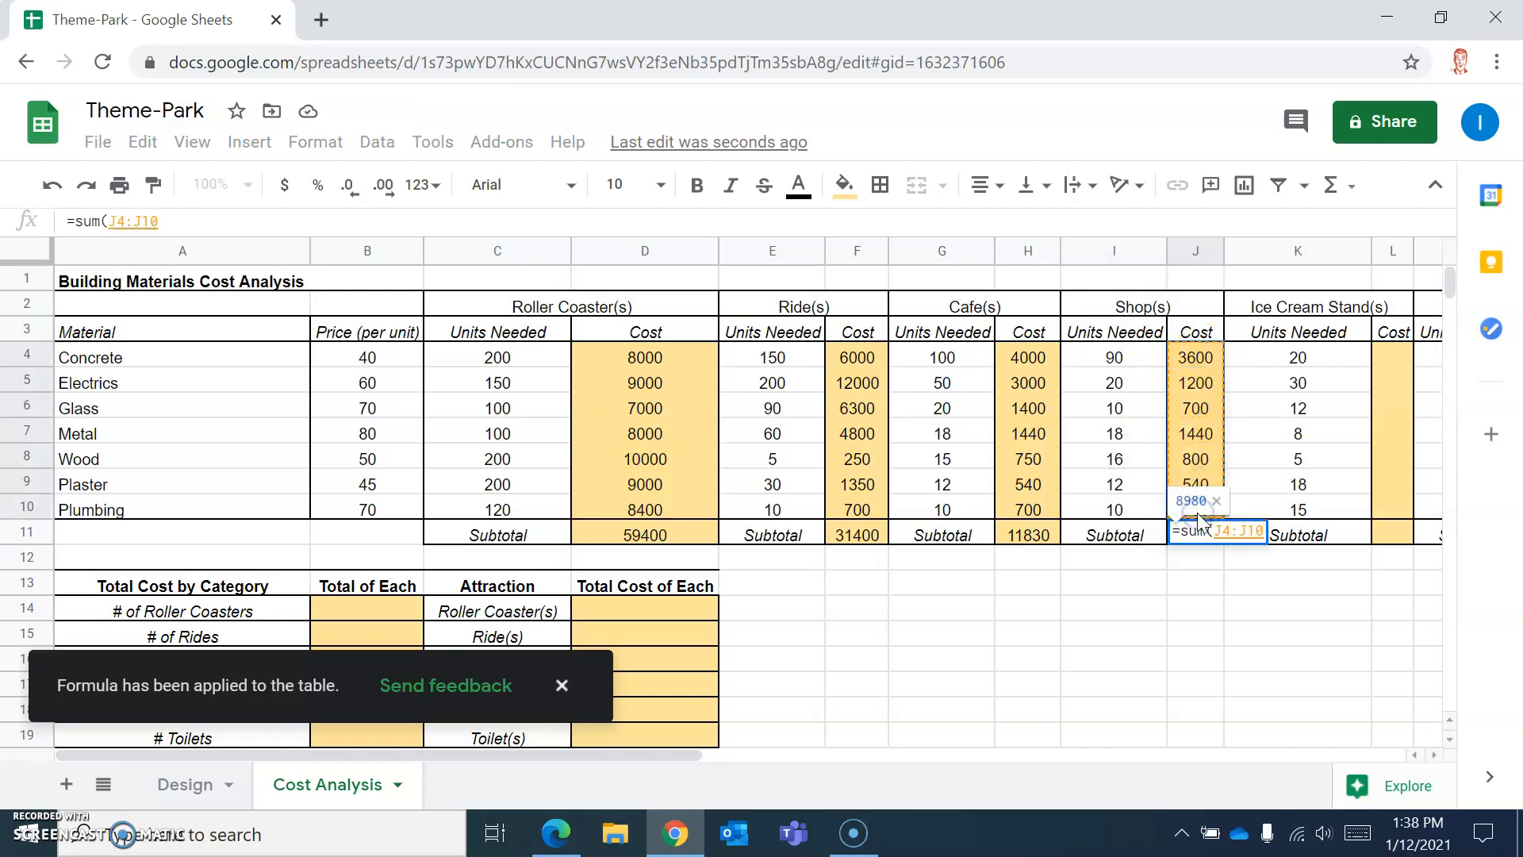
{"action": "key", "text": "Return"}
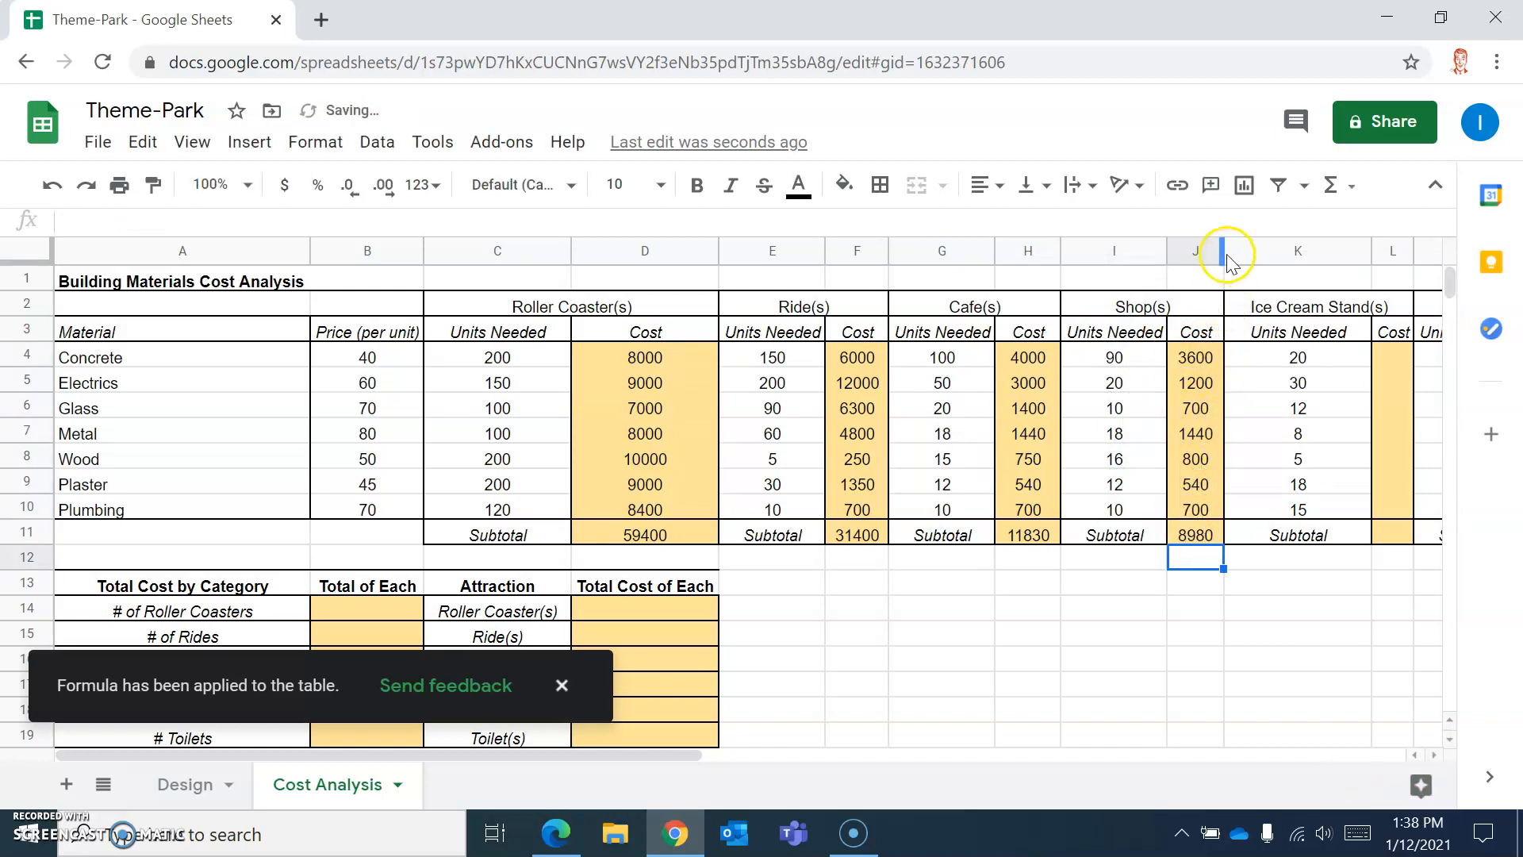
{"action": "left_click_drag", "start_coordinate": [1225, 252], "coordinate": [1237, 252]}
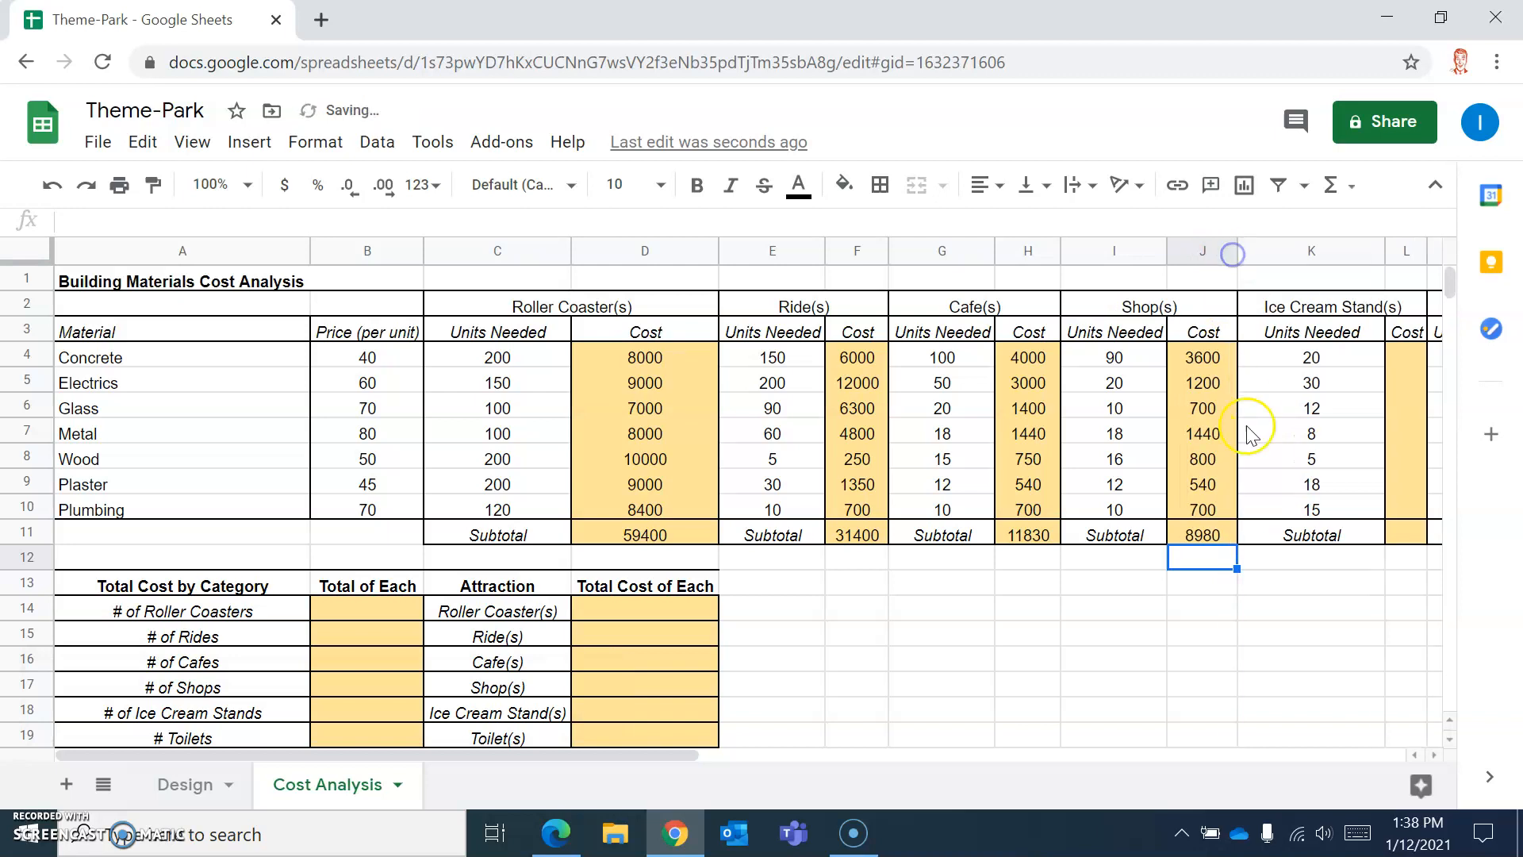
{"action": "left_click", "coordinate": [1196, 530]}
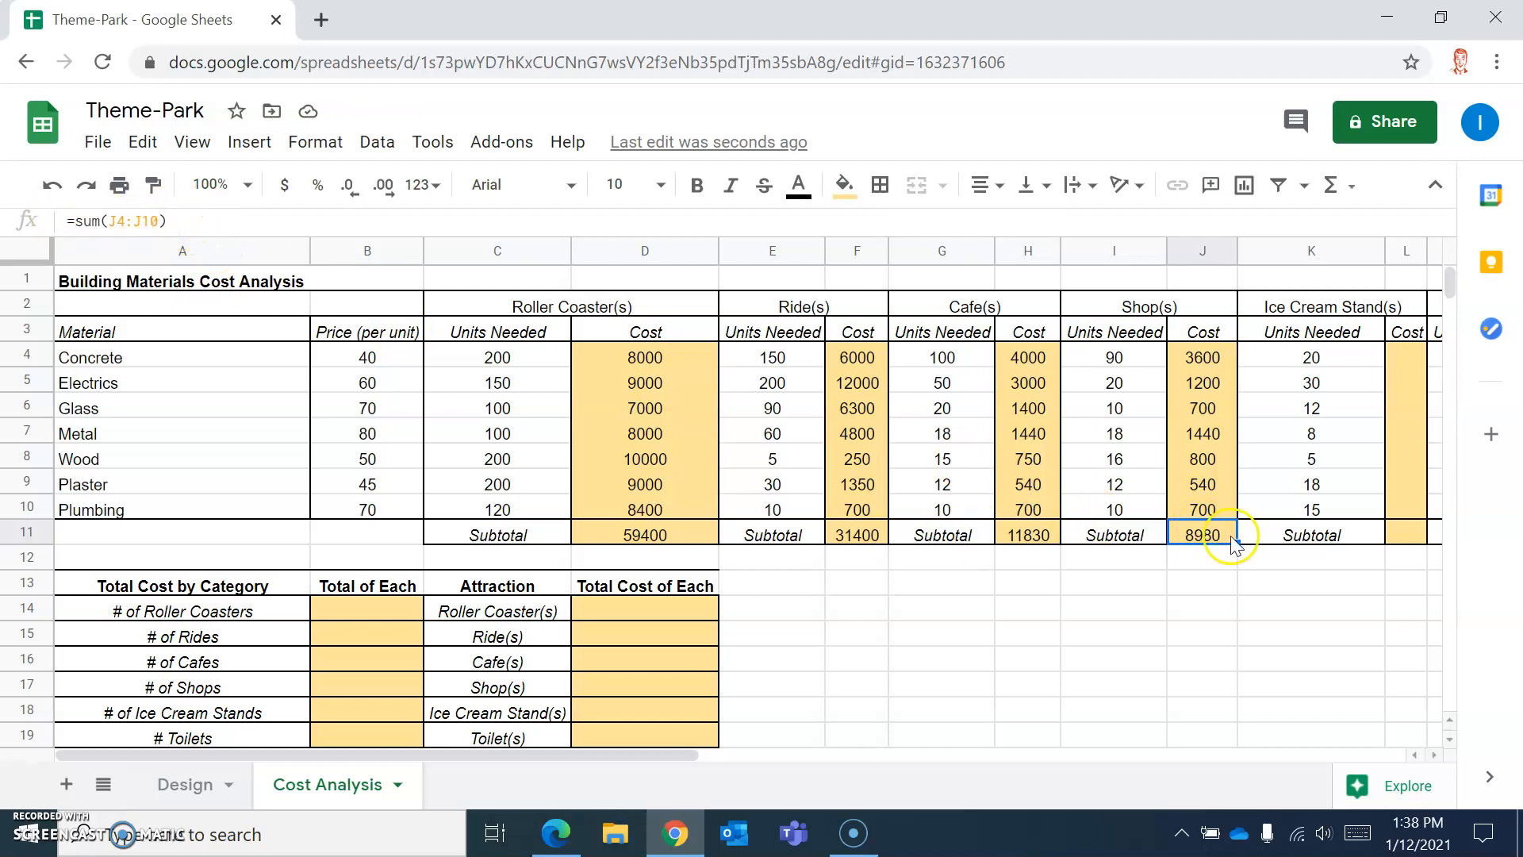
Calculate the ice cream stand Concrete cost in L4 with =B4*K4 and accept the suggested autofill down the column
{"action": "left_click_drag", "start_coordinate": [638, 754], "coordinate": [754, 748]}
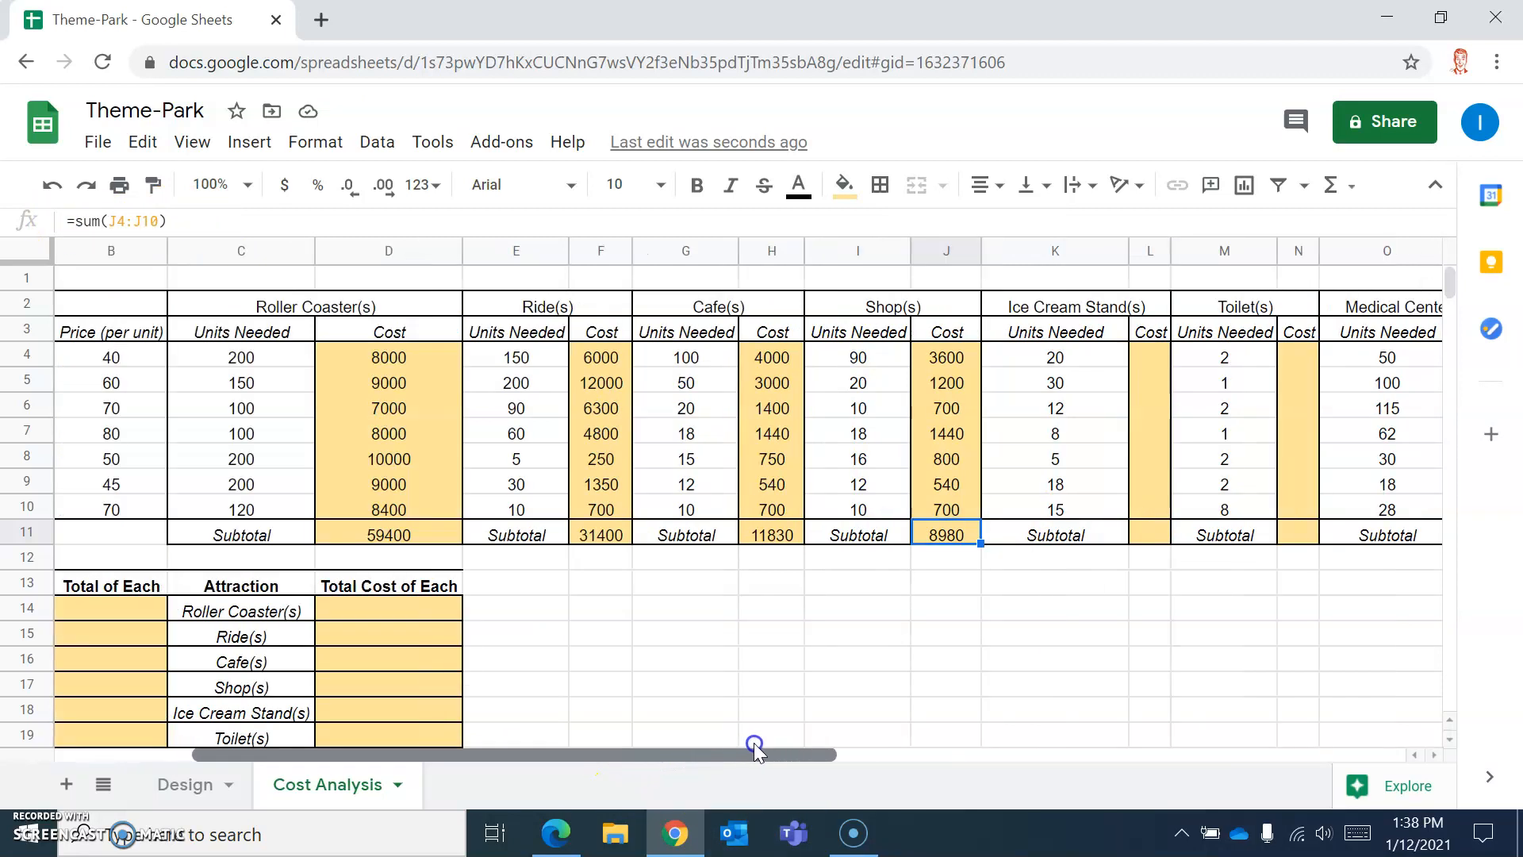
{"action": "left_click", "coordinate": [1147, 357]}
{"action": "type", "text": "="}
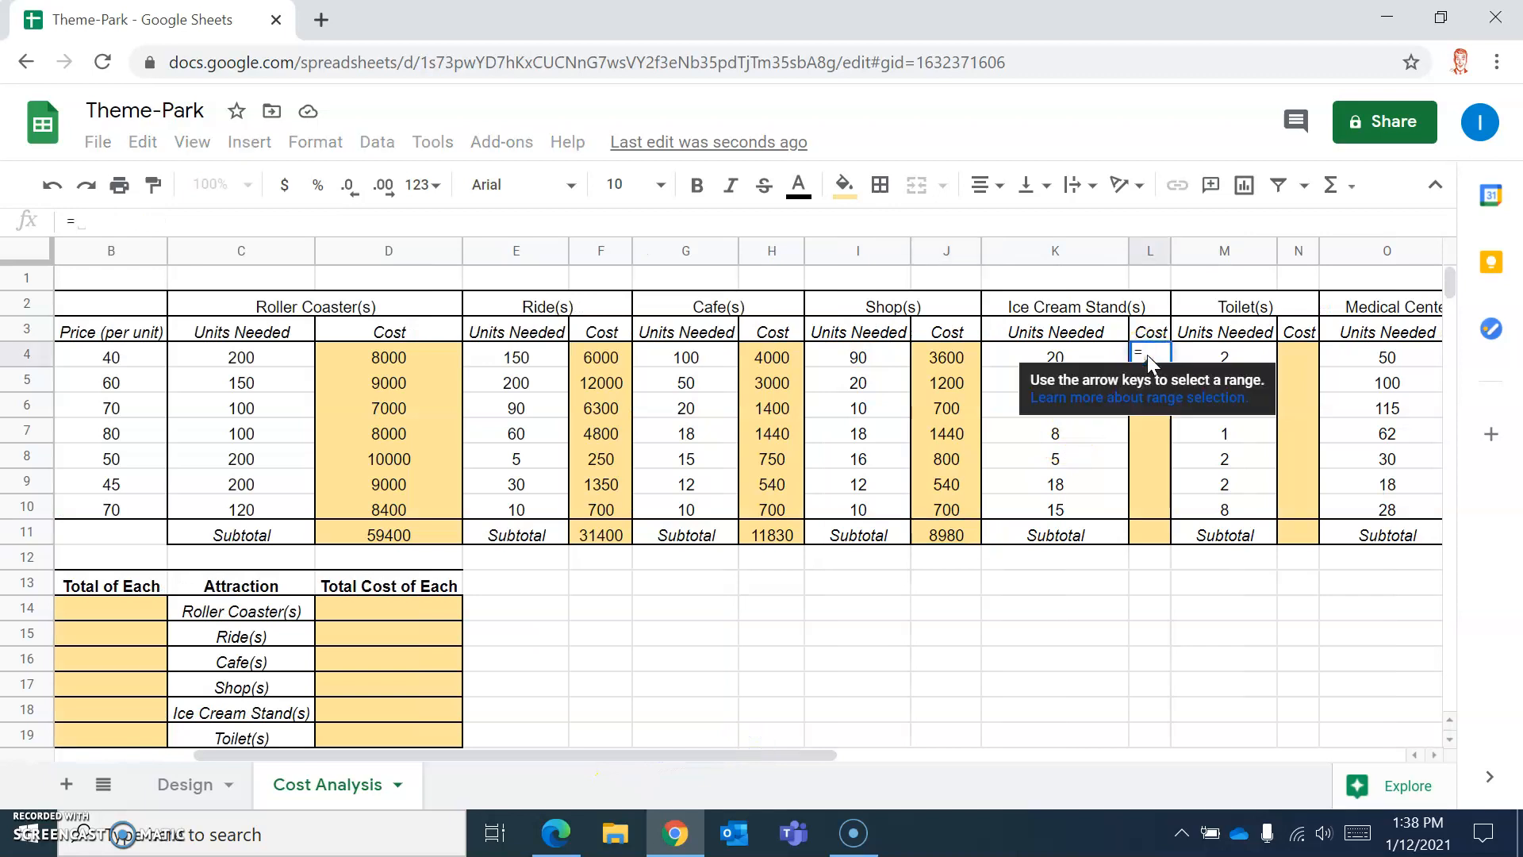
{"action": "type", "text": "b4"}
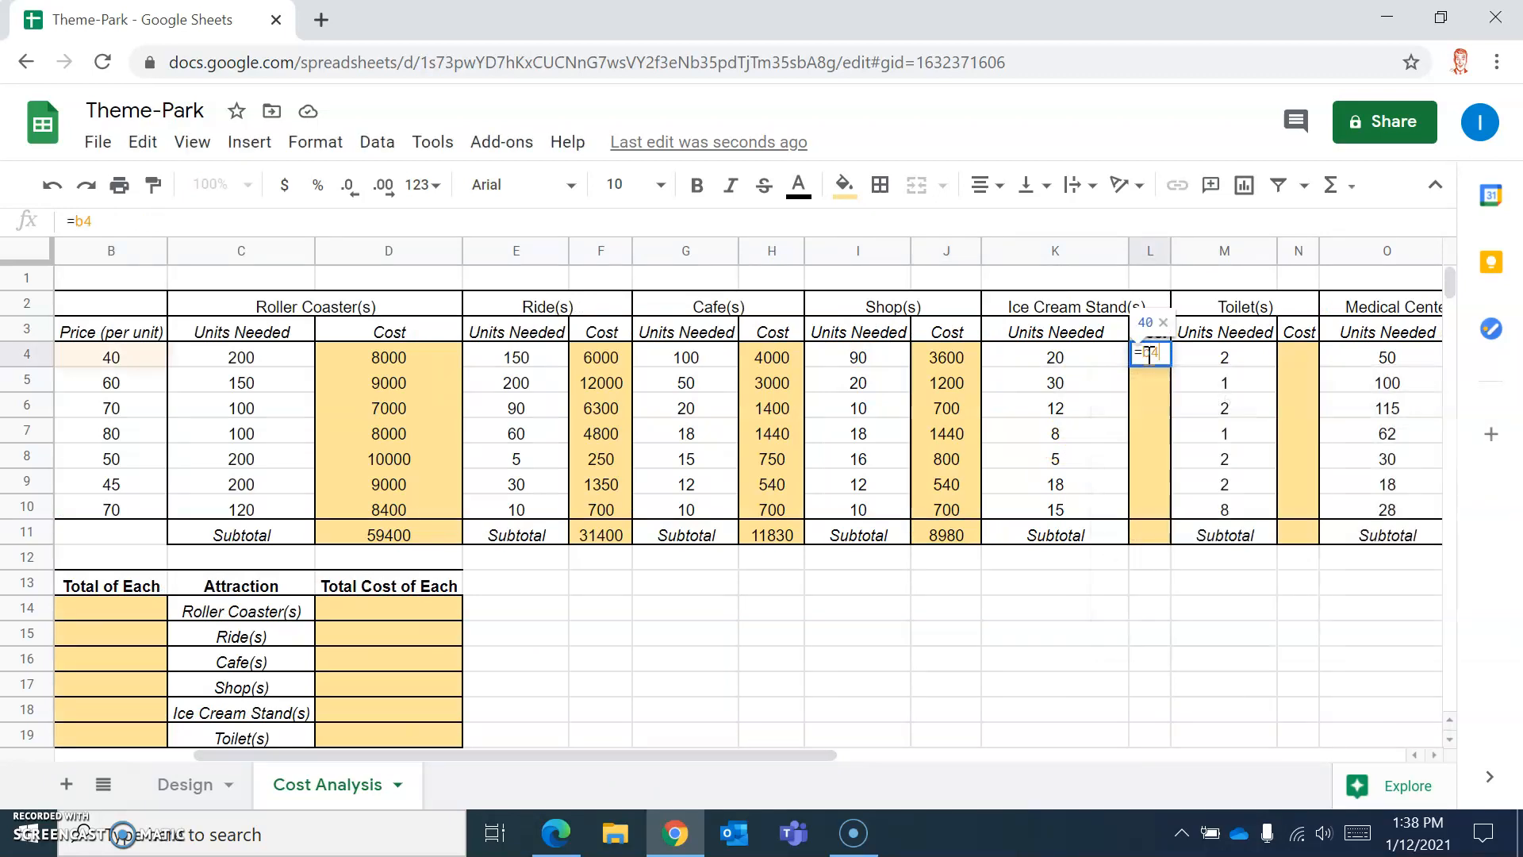
{"action": "type", "text": "*"}
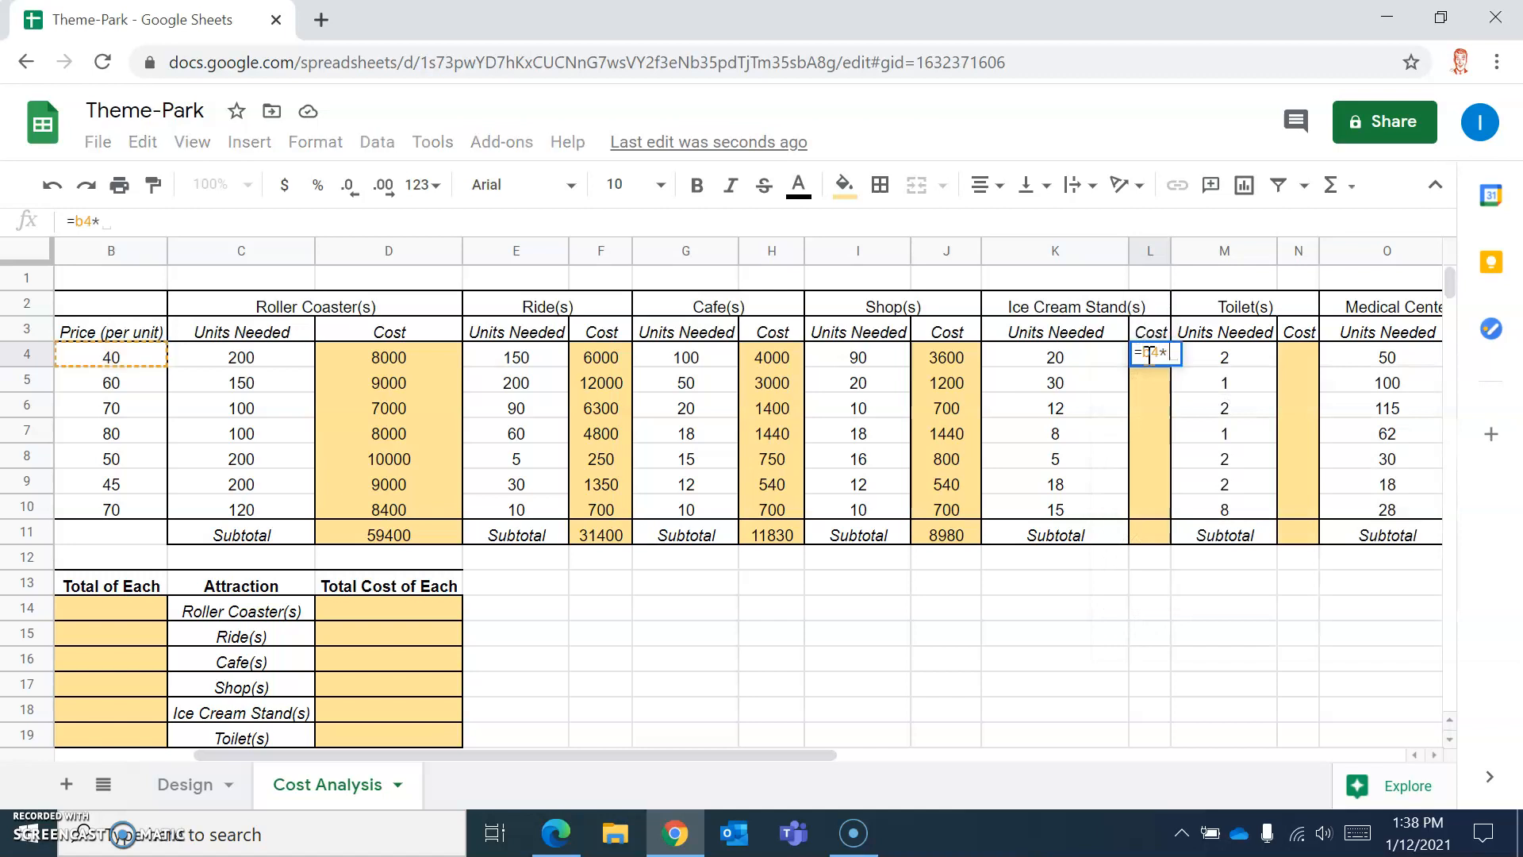
{"action": "type", "text": "K4"}
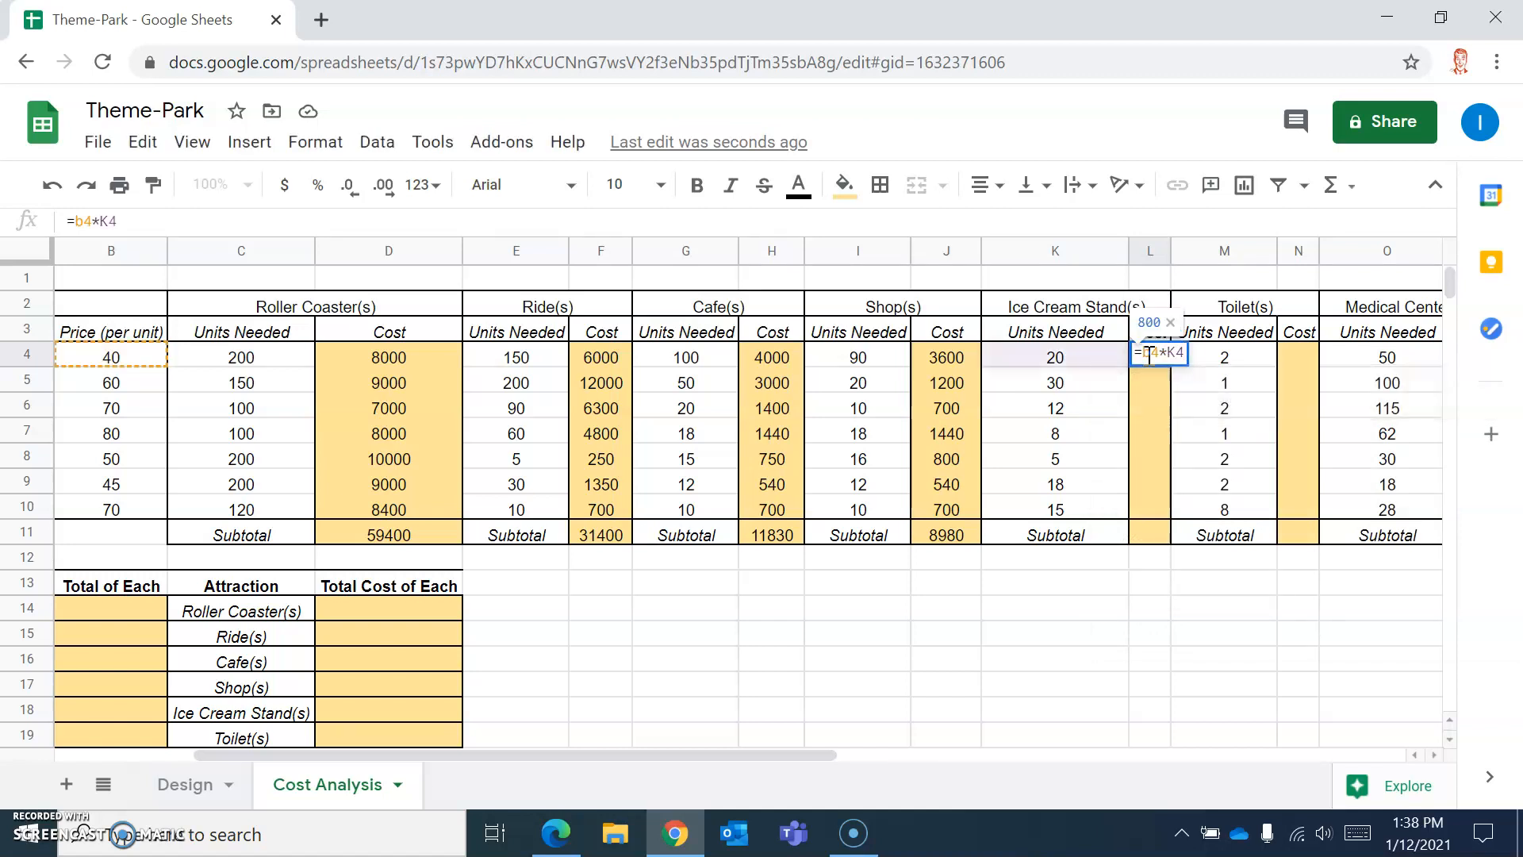
{"action": "key", "text": "Return"}
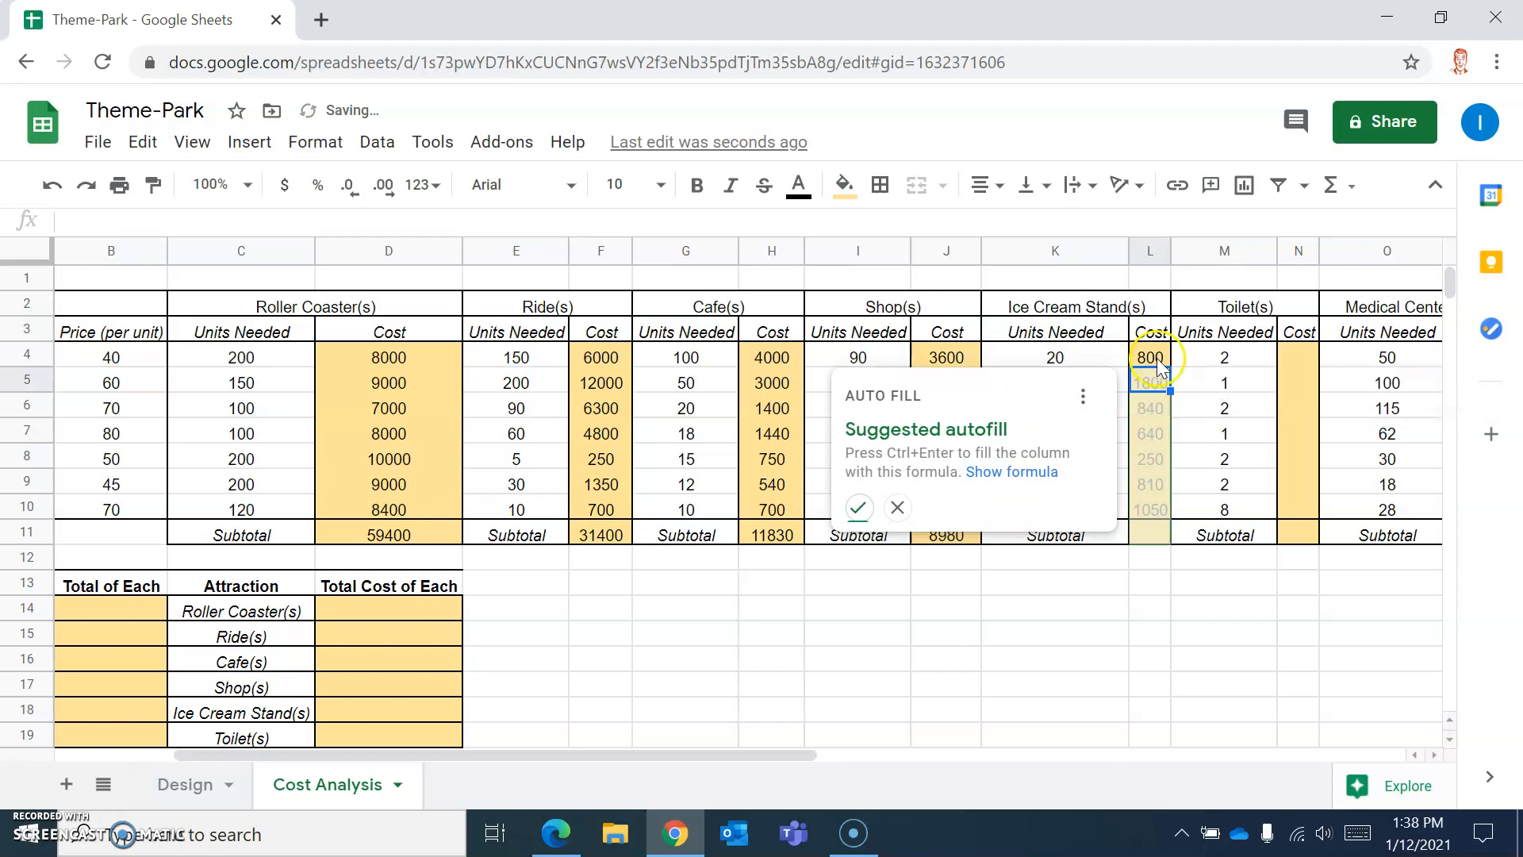
{"action": "left_click", "coordinate": [858, 510]}
Widen column L and replace the formula in the ice cream stand Subtotal cell L11 with =sum(L4:L10)
{"action": "left_click_drag", "start_coordinate": [1170, 249], "coordinate": [1187, 246]}
{"action": "left_click", "coordinate": [1160, 536]}
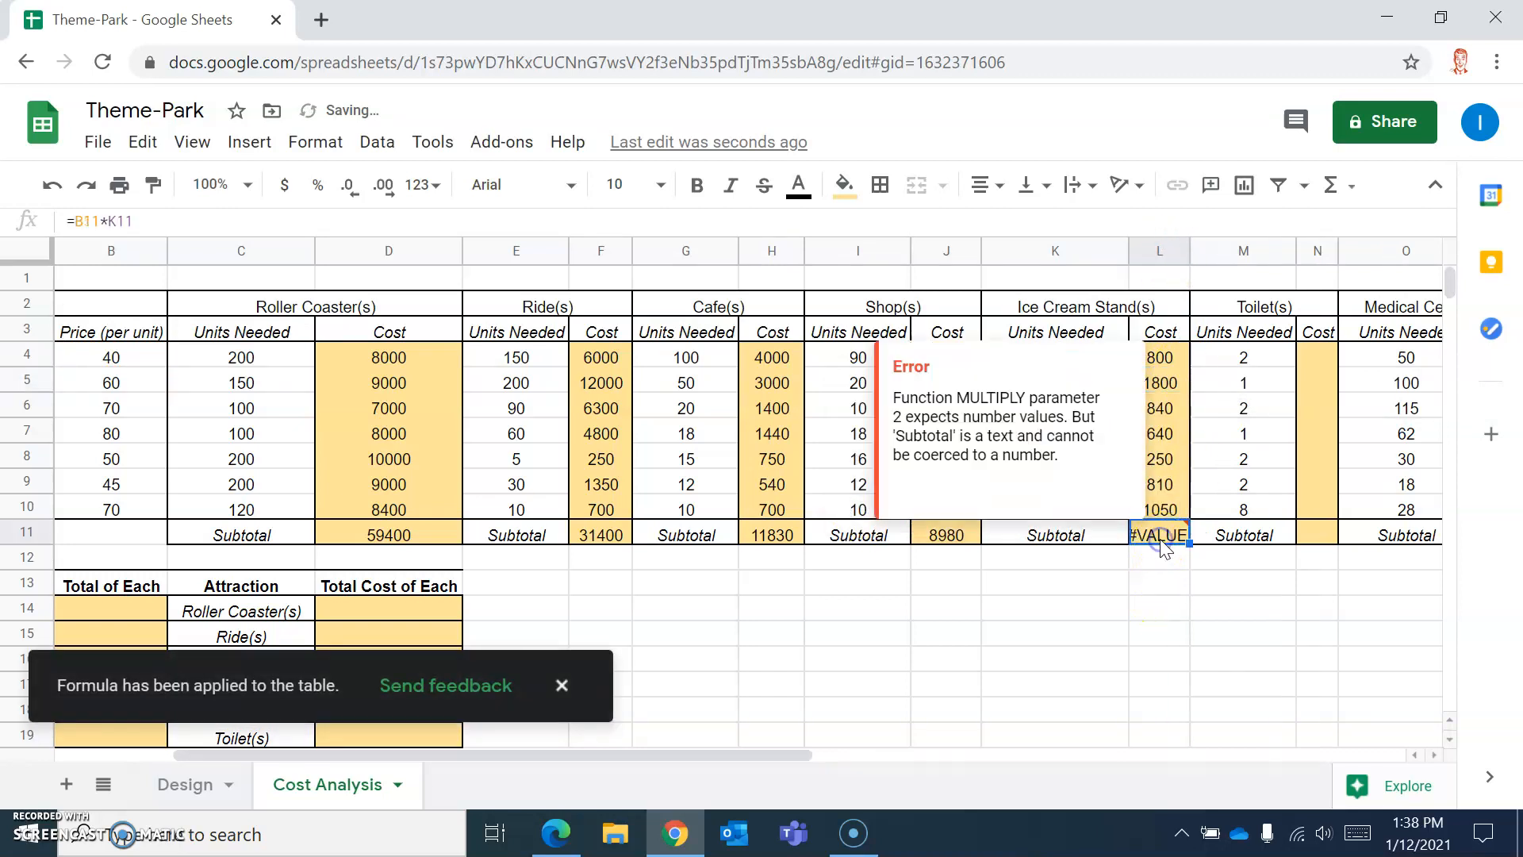
{"action": "type", "text": "=sum("}
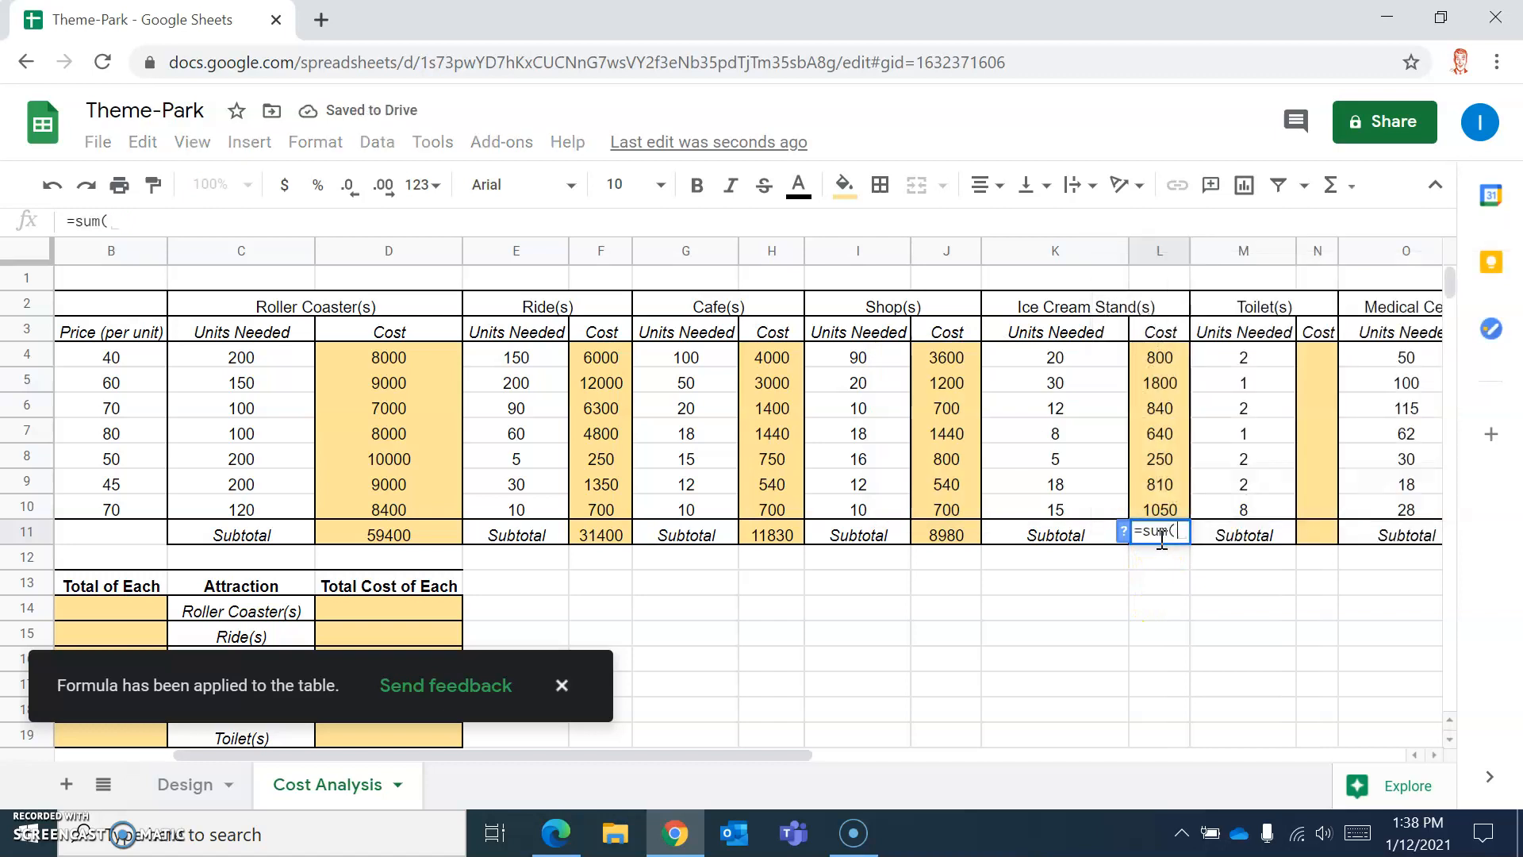
{"action": "left_click_drag", "start_coordinate": [1160, 357], "coordinate": [1162, 509]}
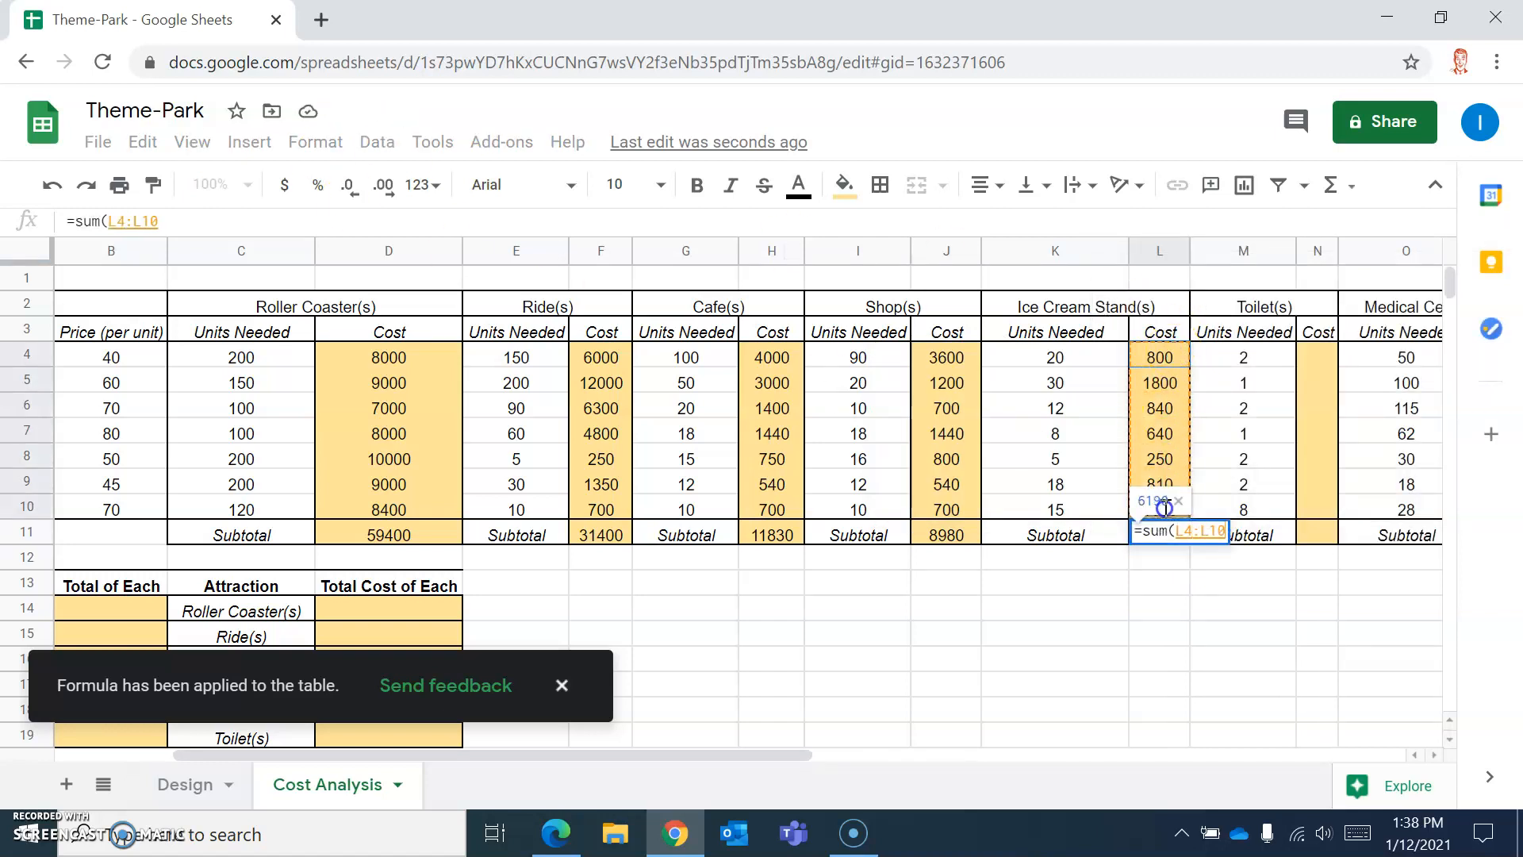
{"action": "key", "text": "Return"}
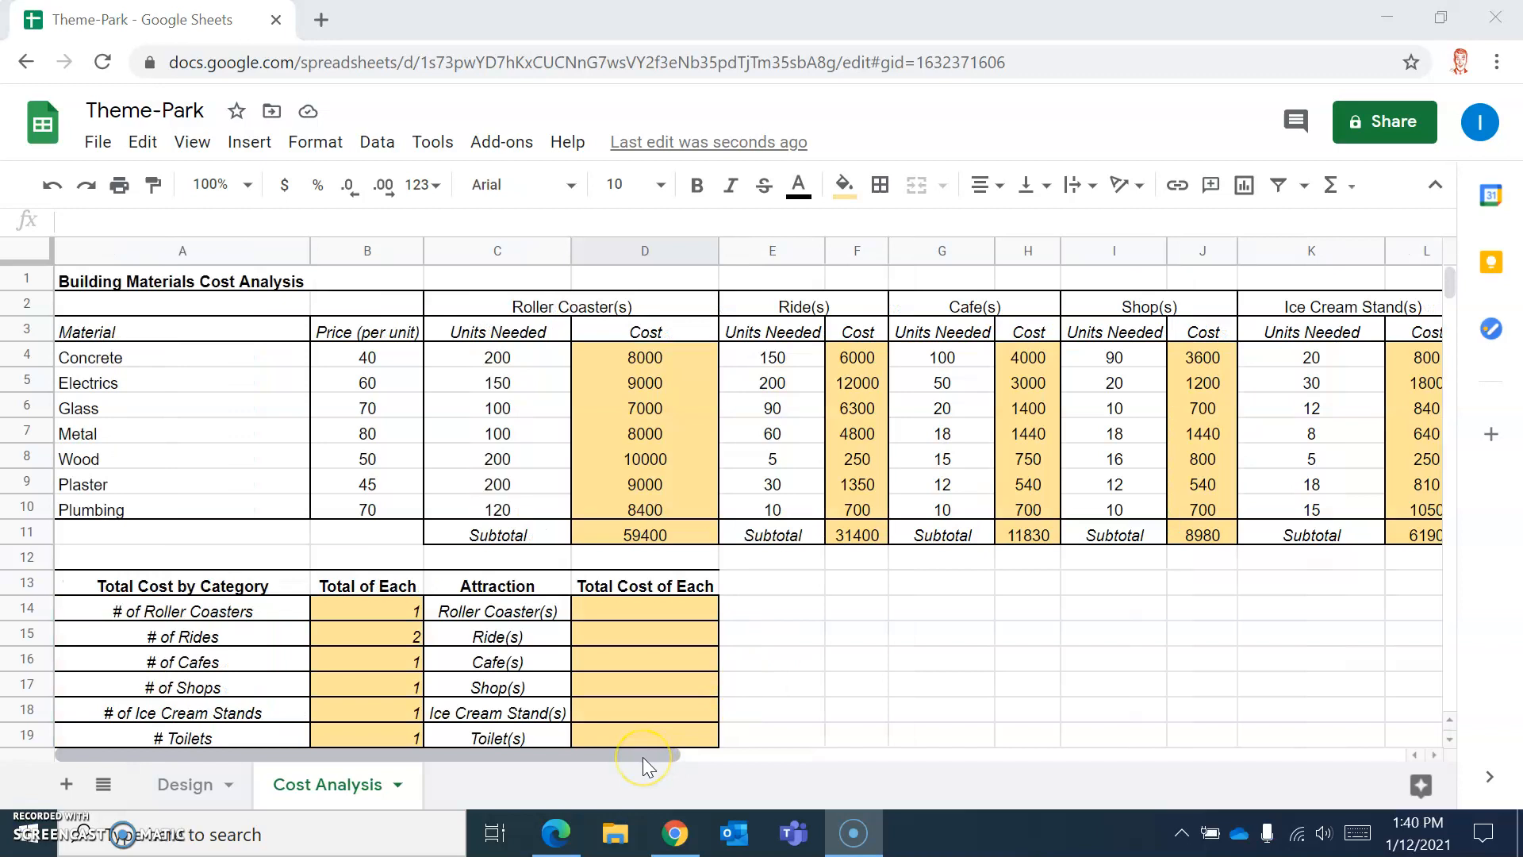
Examine the subtotals of all attractions and the counts in the Total Cost by Category table
{"action": "left_click_drag", "start_coordinate": [645, 757], "coordinate": [910, 768]}
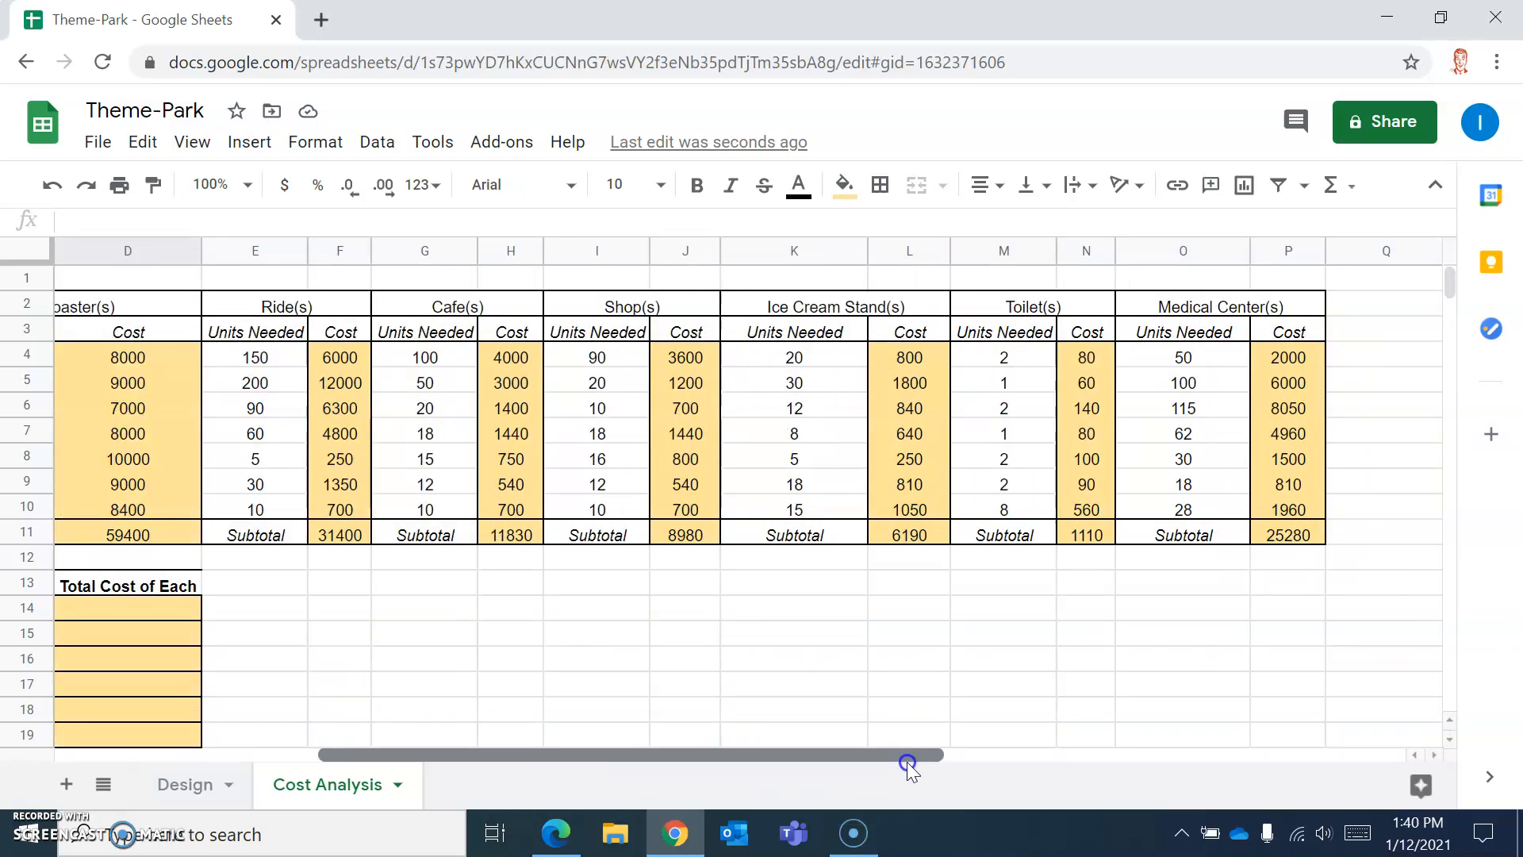
{"action": "left_click_drag", "start_coordinate": [908, 766], "coordinate": [601, 732]}
{"action": "scroll", "coordinate": [601, 731], "scroll_direction": "down", "scroll_amount": 2}
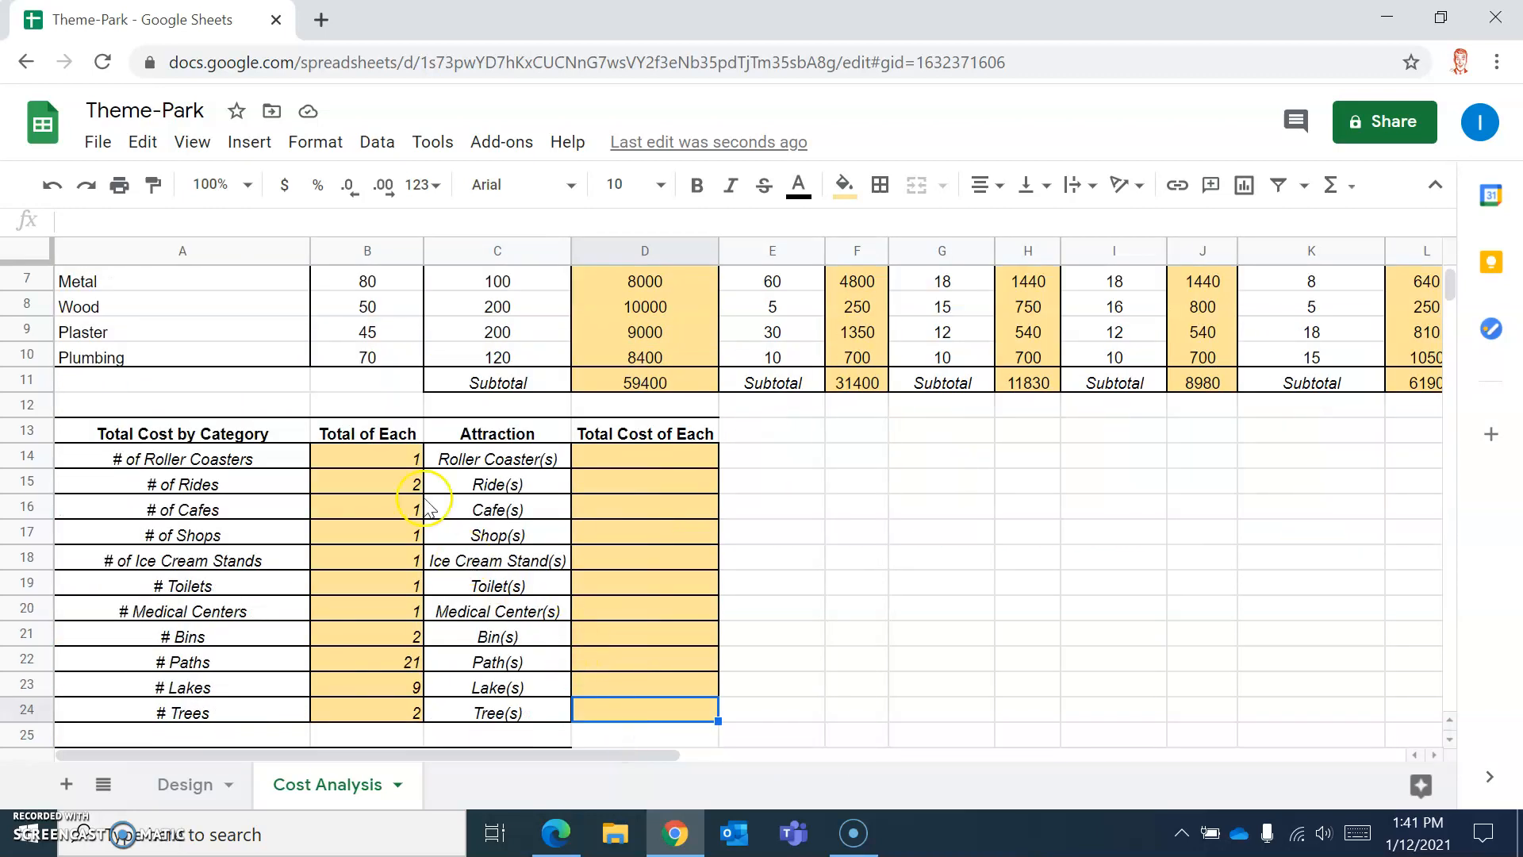
{"action": "scroll", "coordinate": [463, 482], "scroll_direction": "down", "scroll_amount": 2}
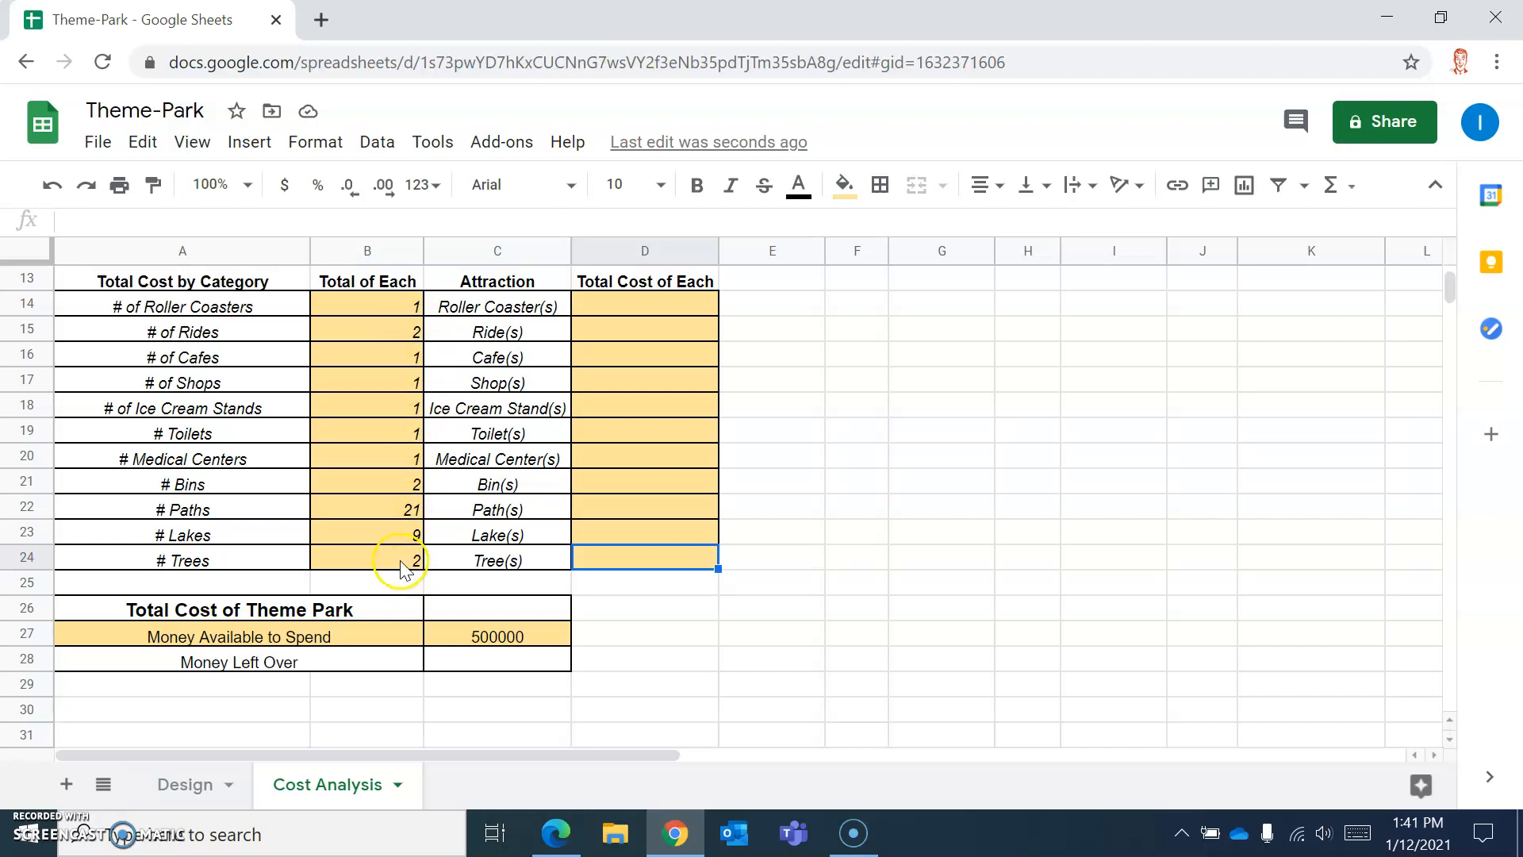
{"action": "scroll", "coordinate": [895, 560], "scroll_direction": "up", "scroll_amount": 2}
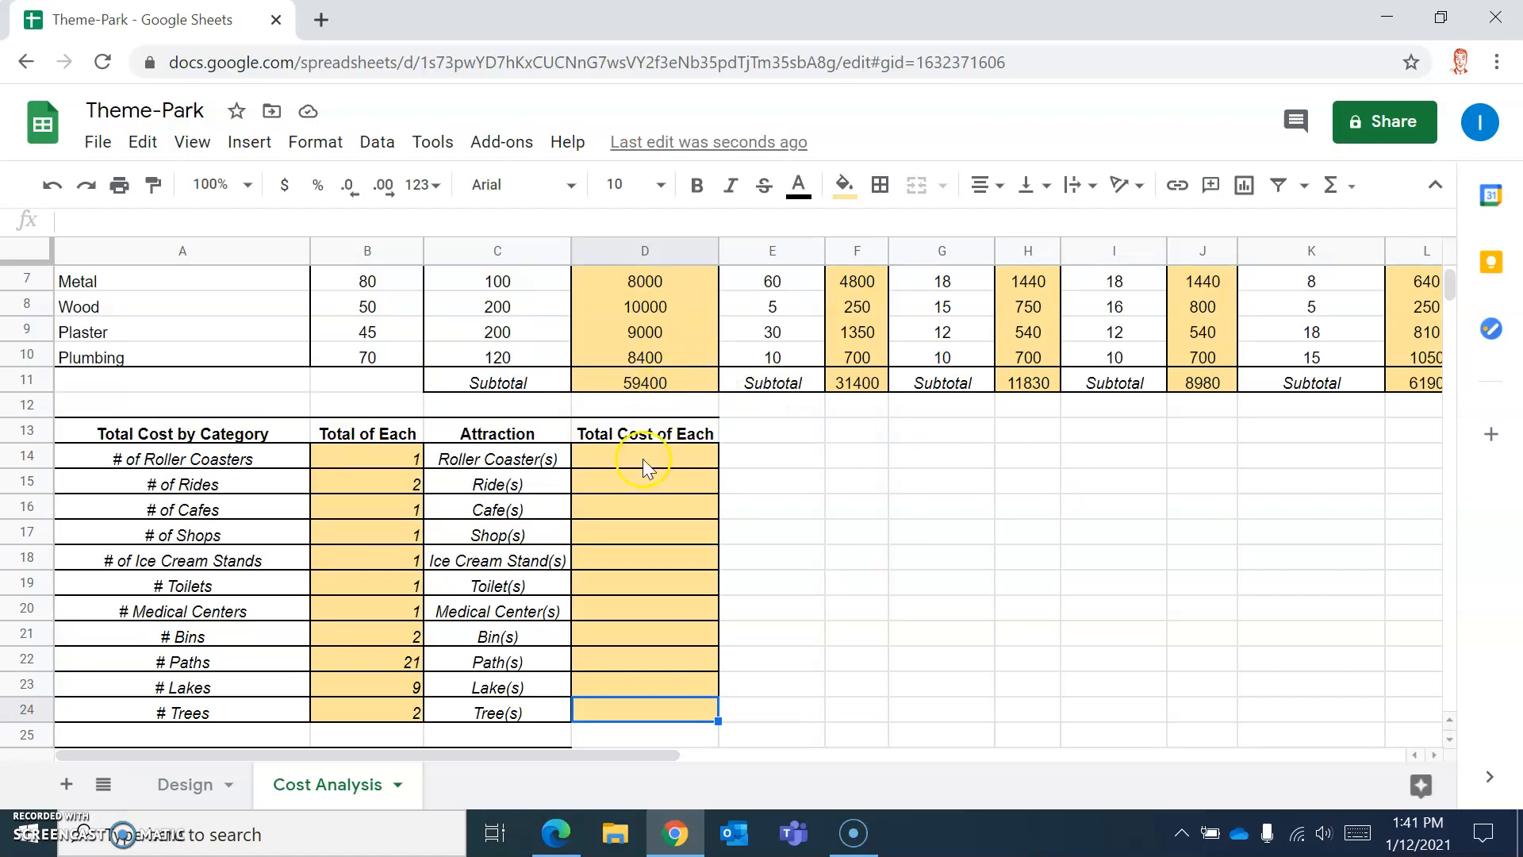
{"action": "scroll", "coordinate": [894, 527], "scroll_direction": "down", "scroll_amount": 4}
{"action": "scroll", "coordinate": [900, 532], "scroll_direction": "up", "scroll_amount": 4}
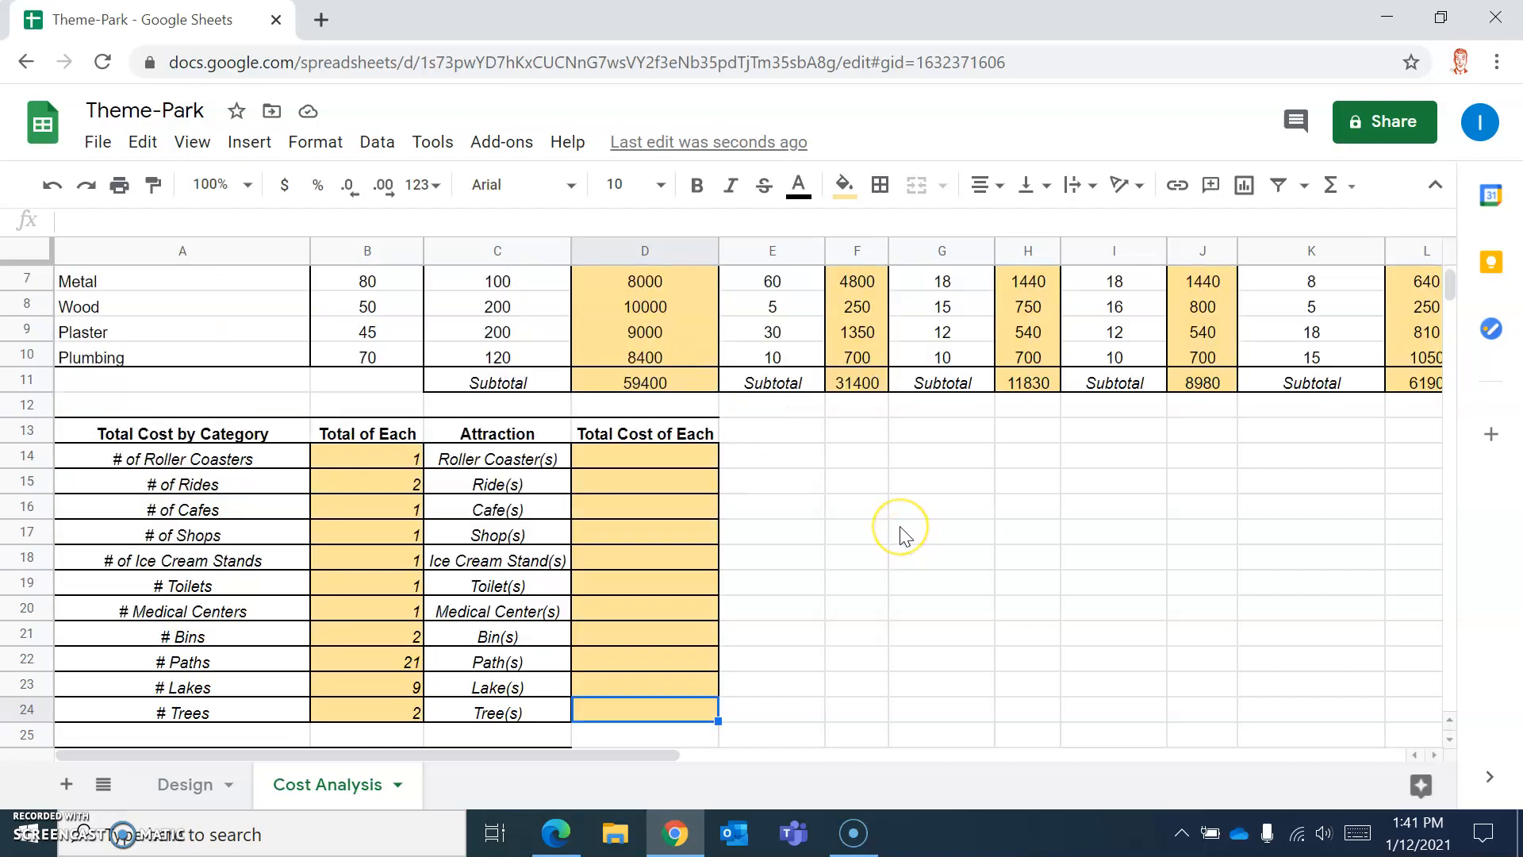
Calculate the total cost of roller coasters in D14 with =D11*B14
{"action": "left_click", "coordinate": [612, 460]}
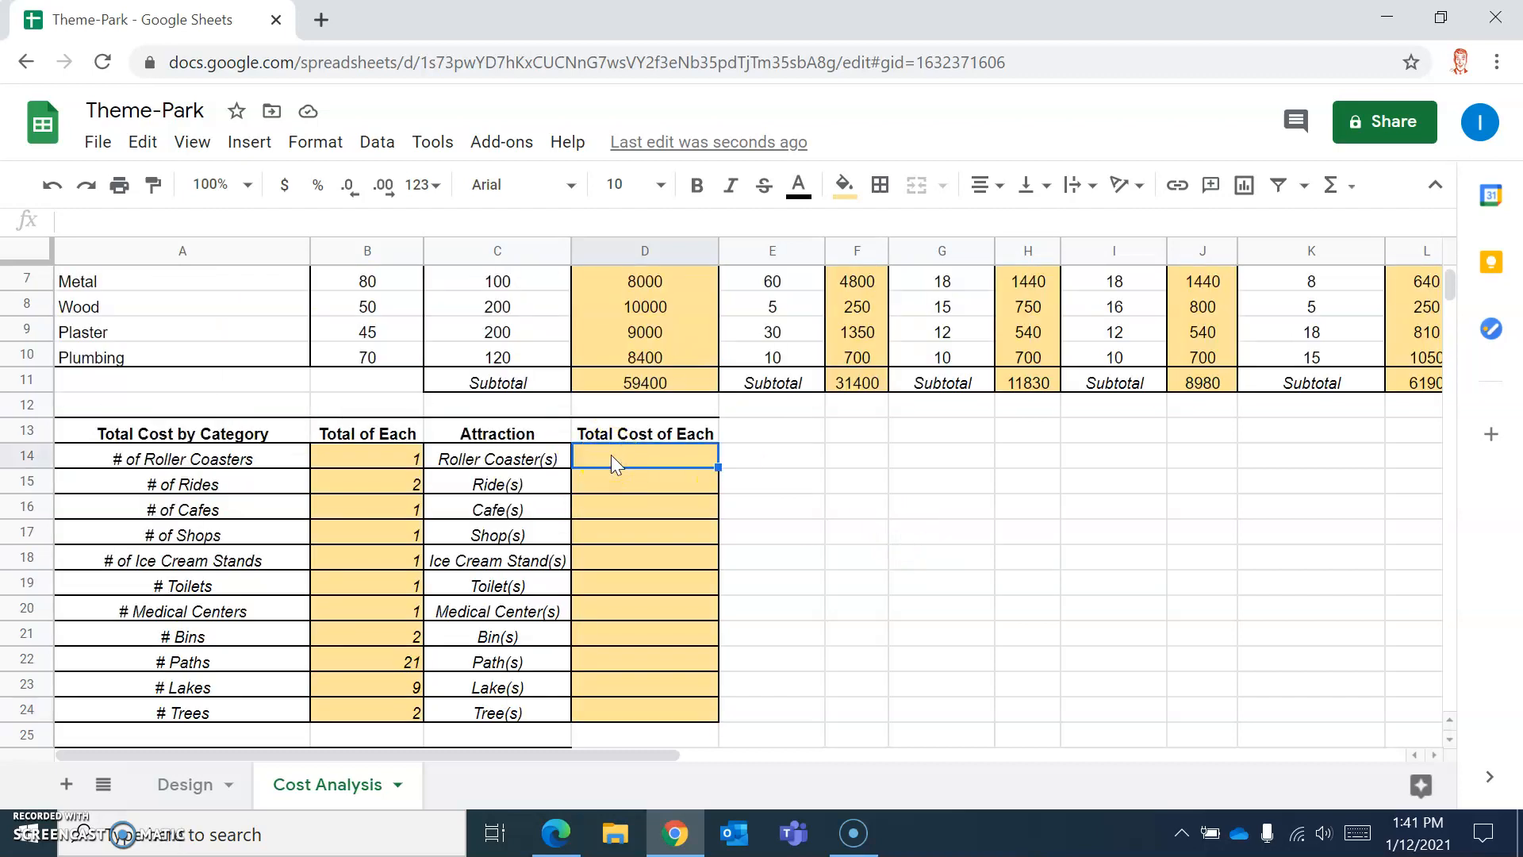
{"action": "scroll", "coordinate": [626, 429], "scroll_direction": "up", "scroll_amount": 2}
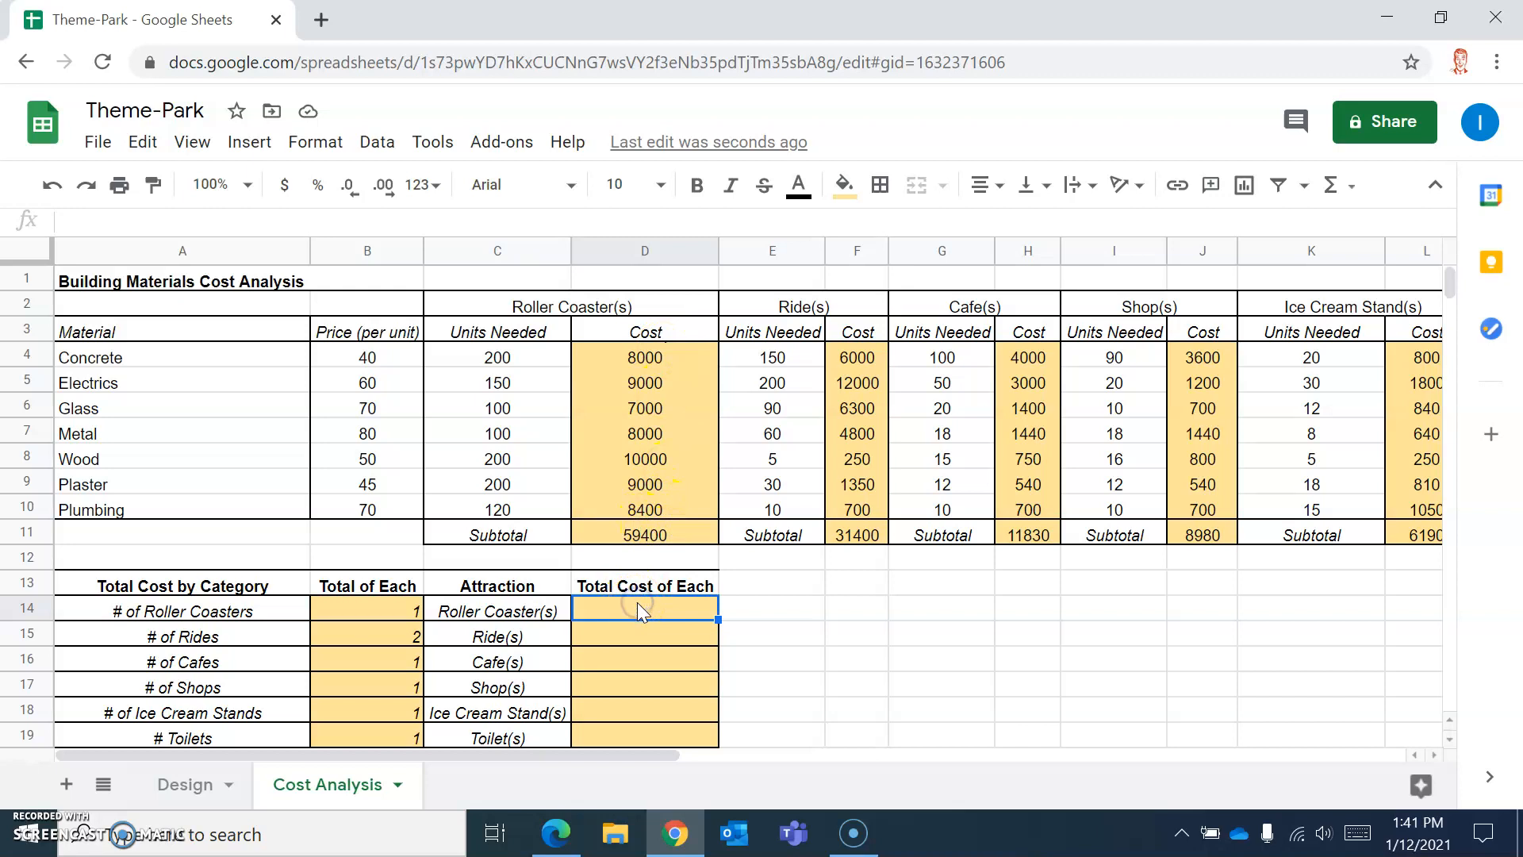
{"action": "type", "text": "=D11"}
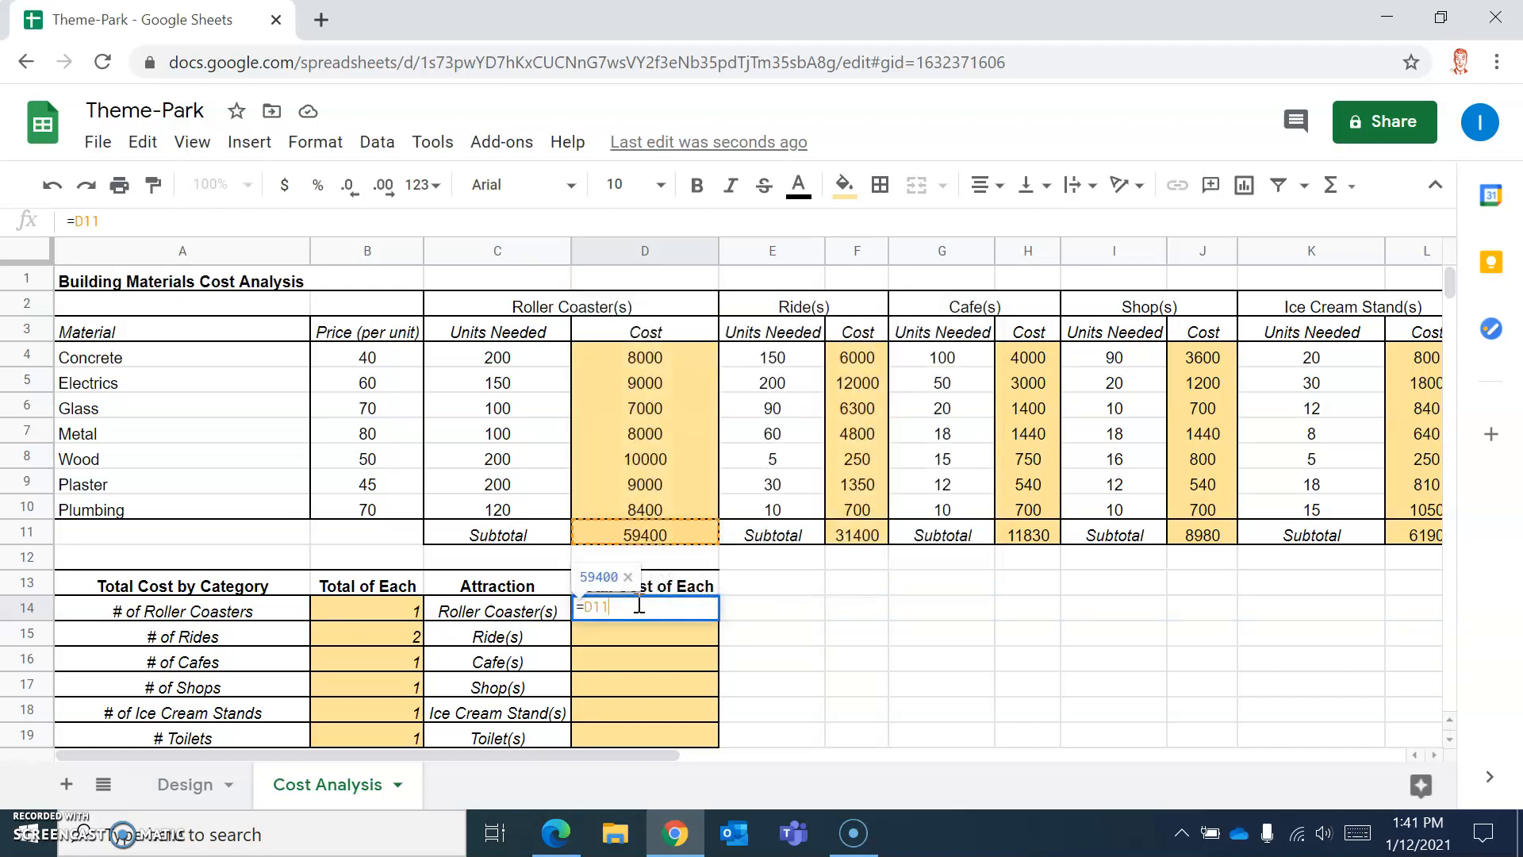
{"action": "type", "text": "*"}
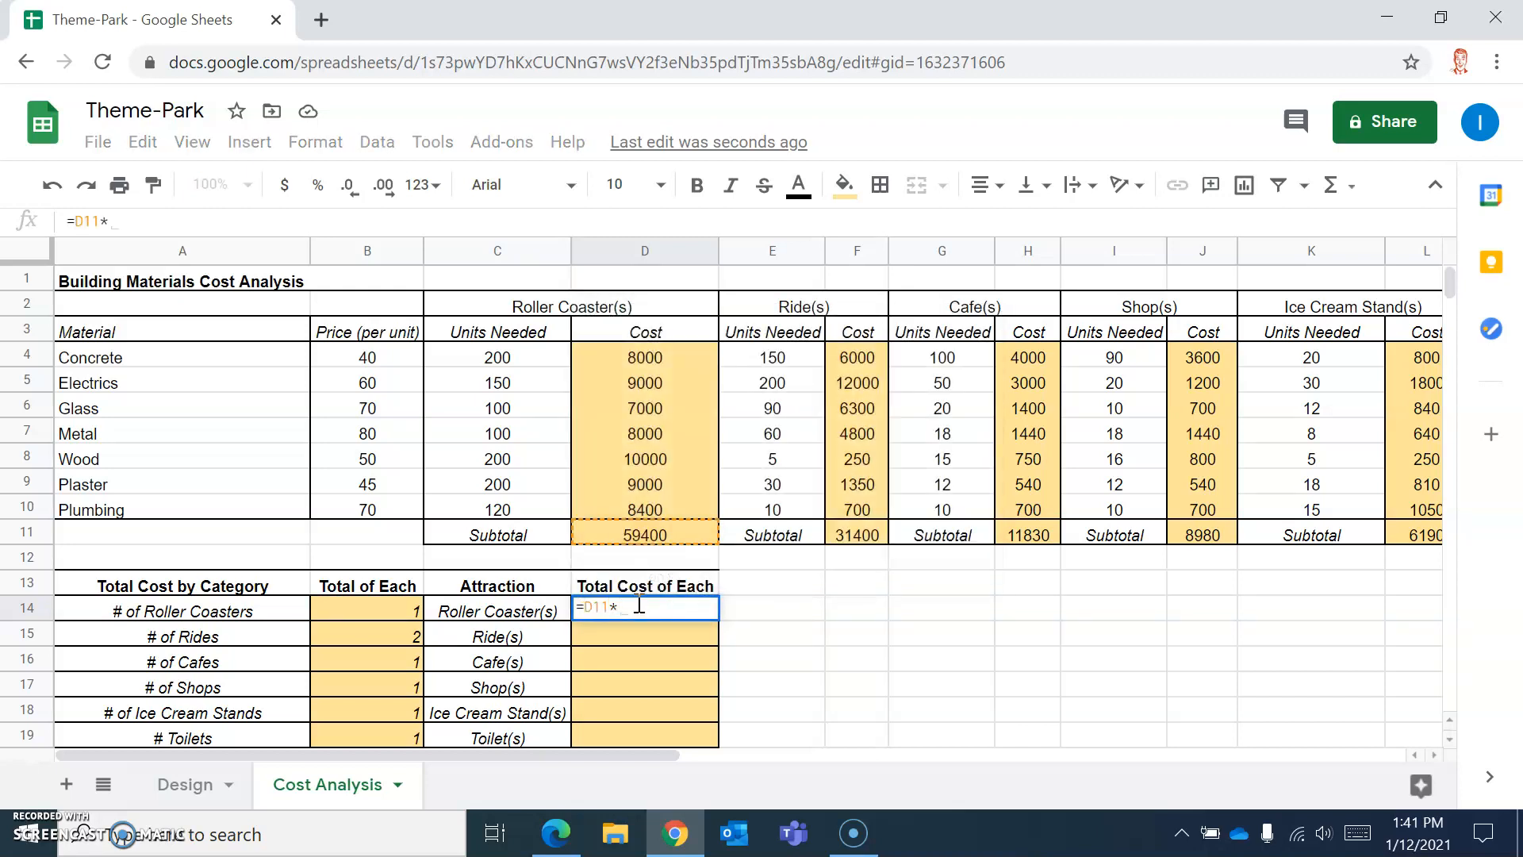
{"action": "type", "text": "B14"}
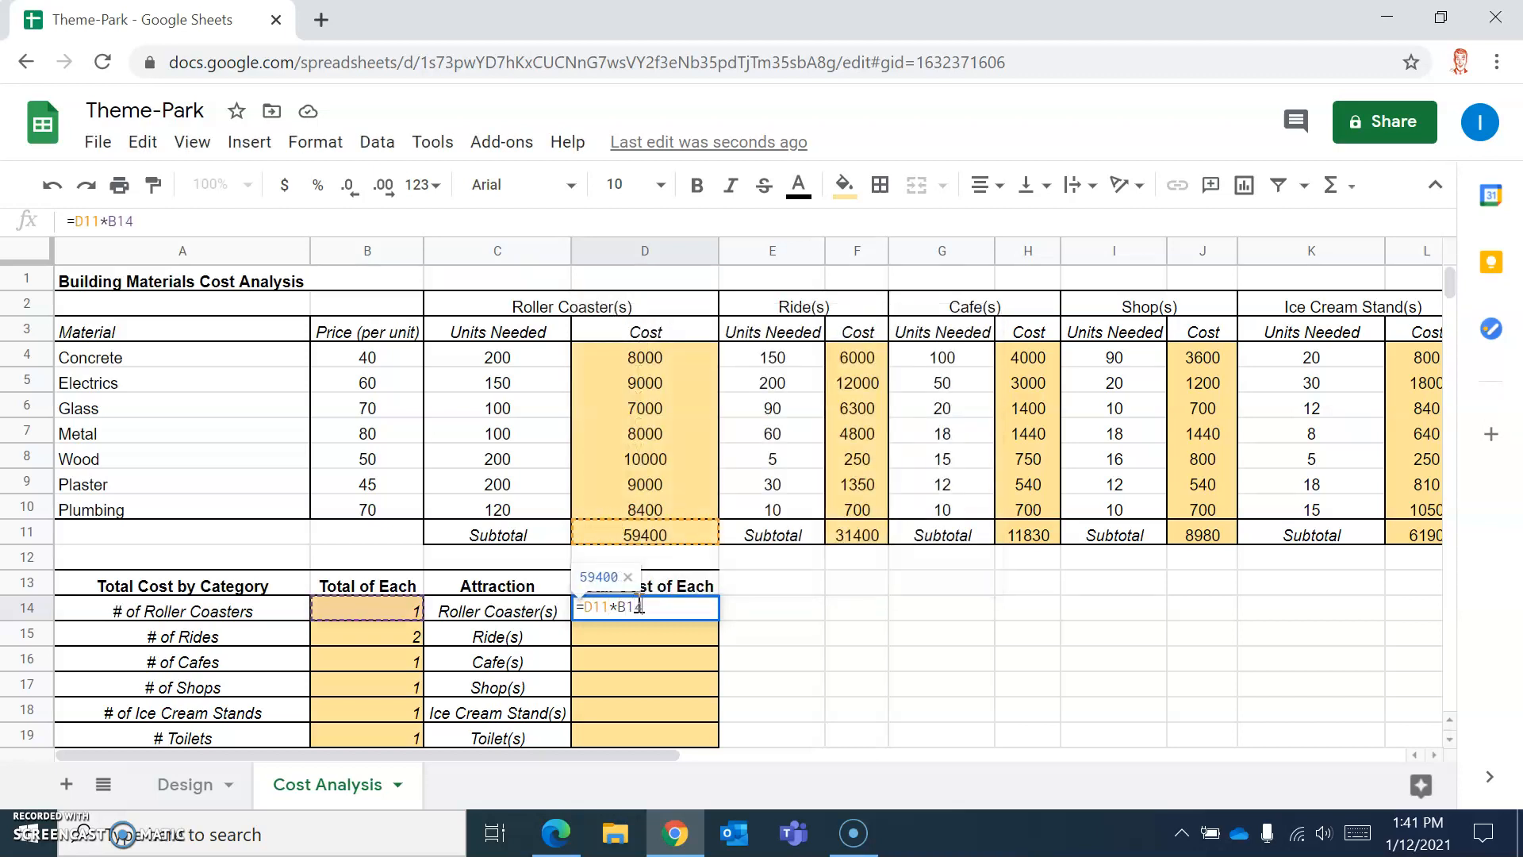
{"action": "key", "text": "Return"}
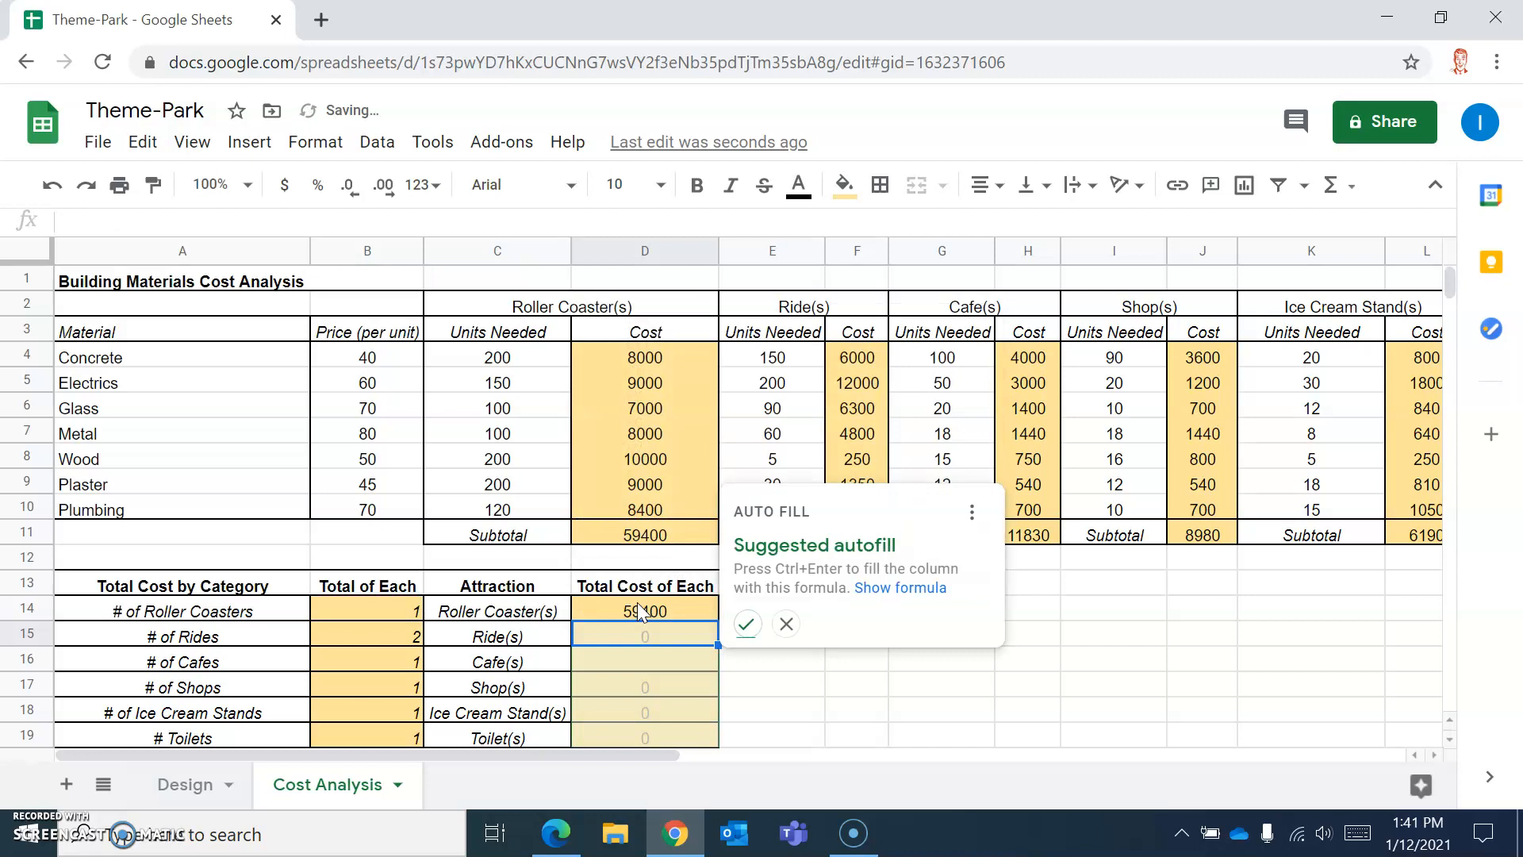
Test the roller coaster total by setting the count in B14 to 2, and restore the count to 1
{"action": "left_click", "coordinate": [385, 615]}
{"action": "type", "text": "2"}
{"action": "key", "text": "Return"}
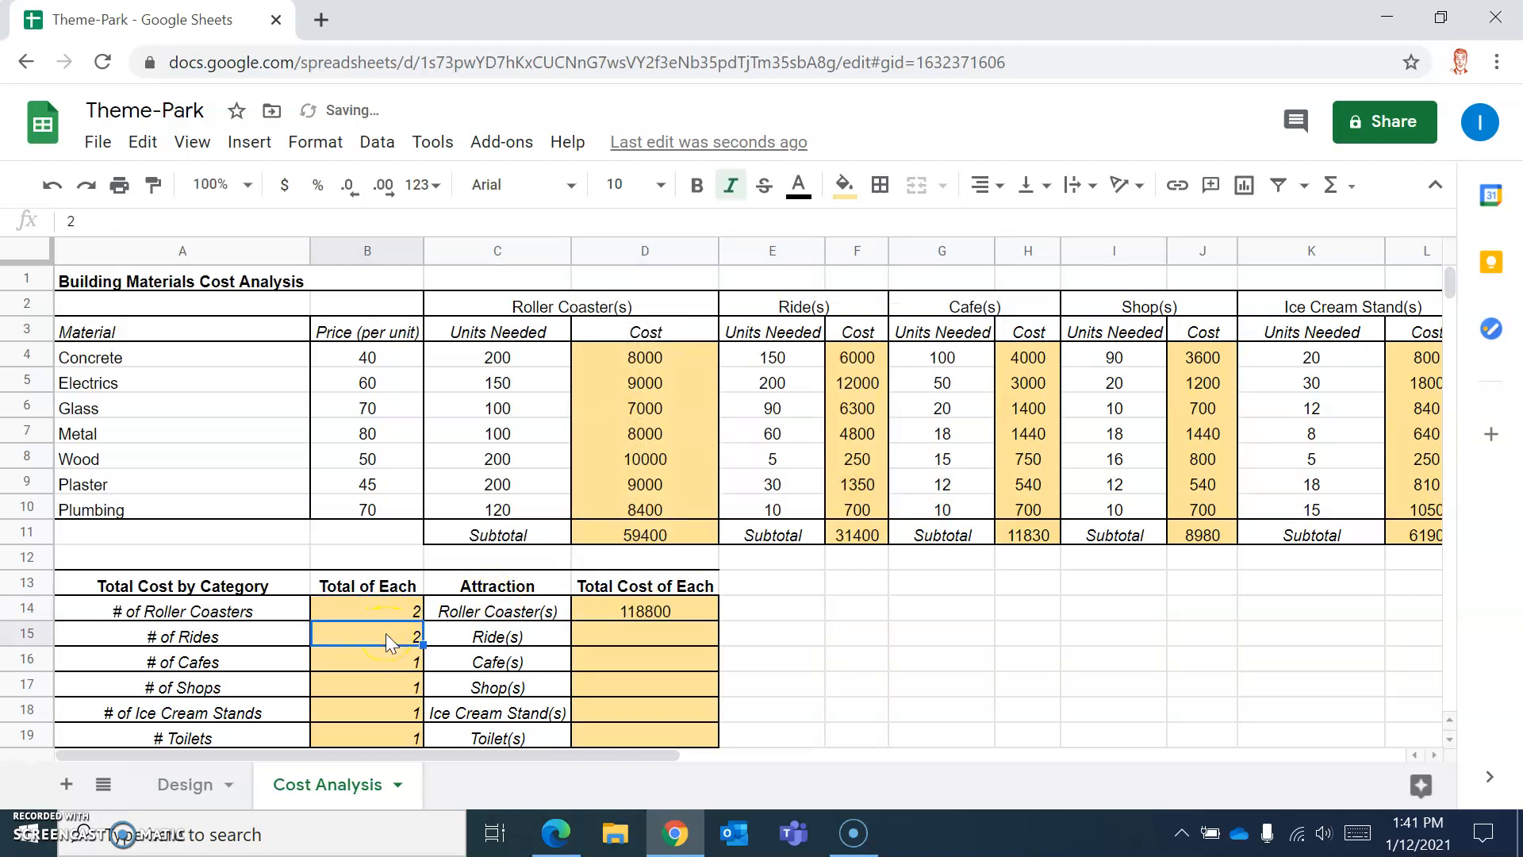
{"action": "left_click", "coordinate": [364, 610]}
{"action": "type", "text": "1"}
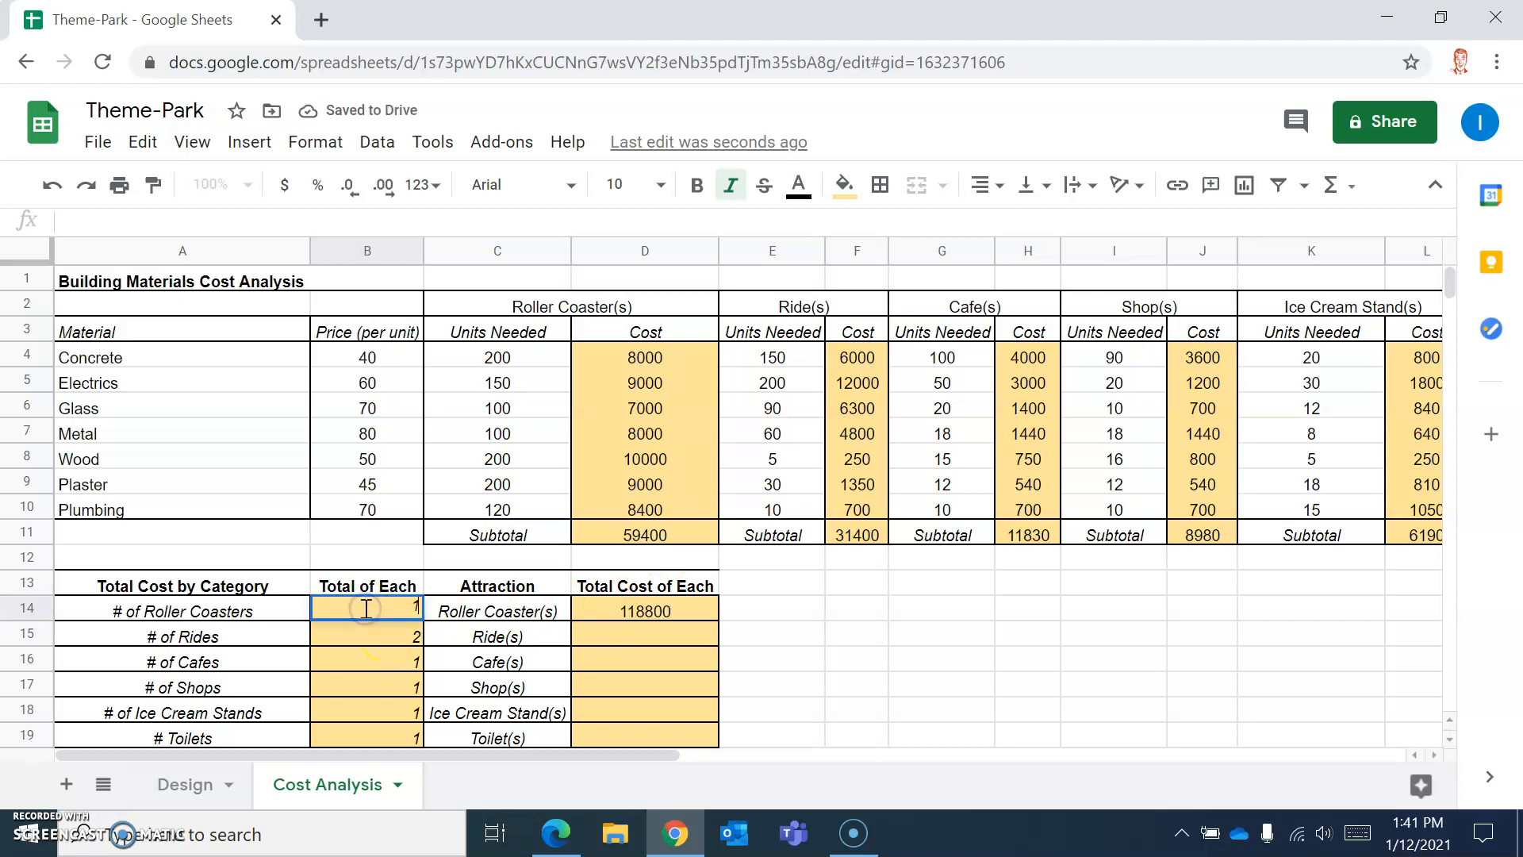
{"action": "left_click", "coordinate": [384, 636]}
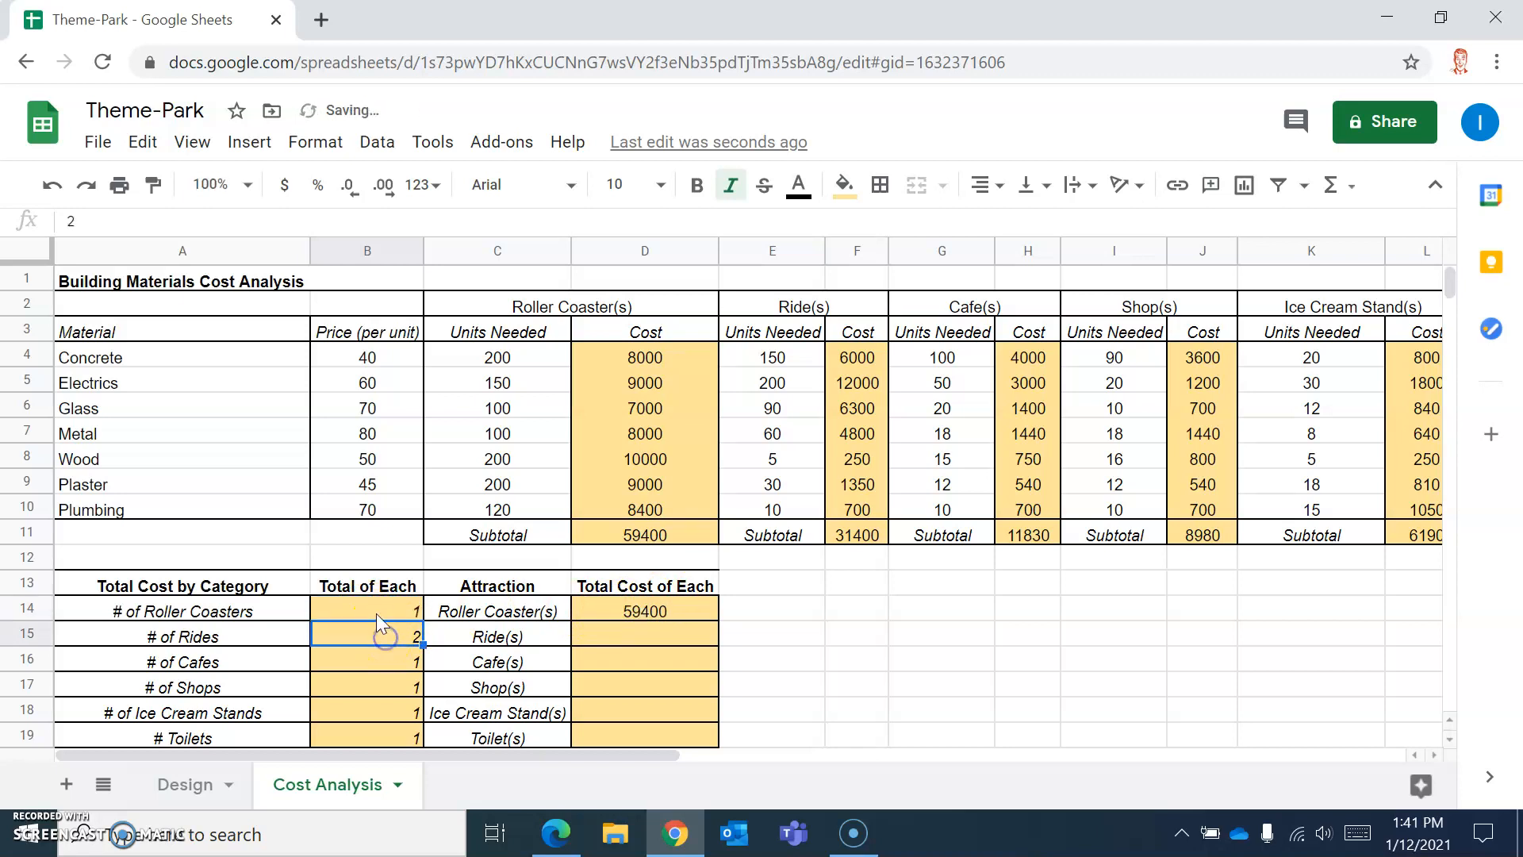
Calculate the total cost of rides in D15 with =F11*B15
{"action": "left_click", "coordinate": [655, 630]}
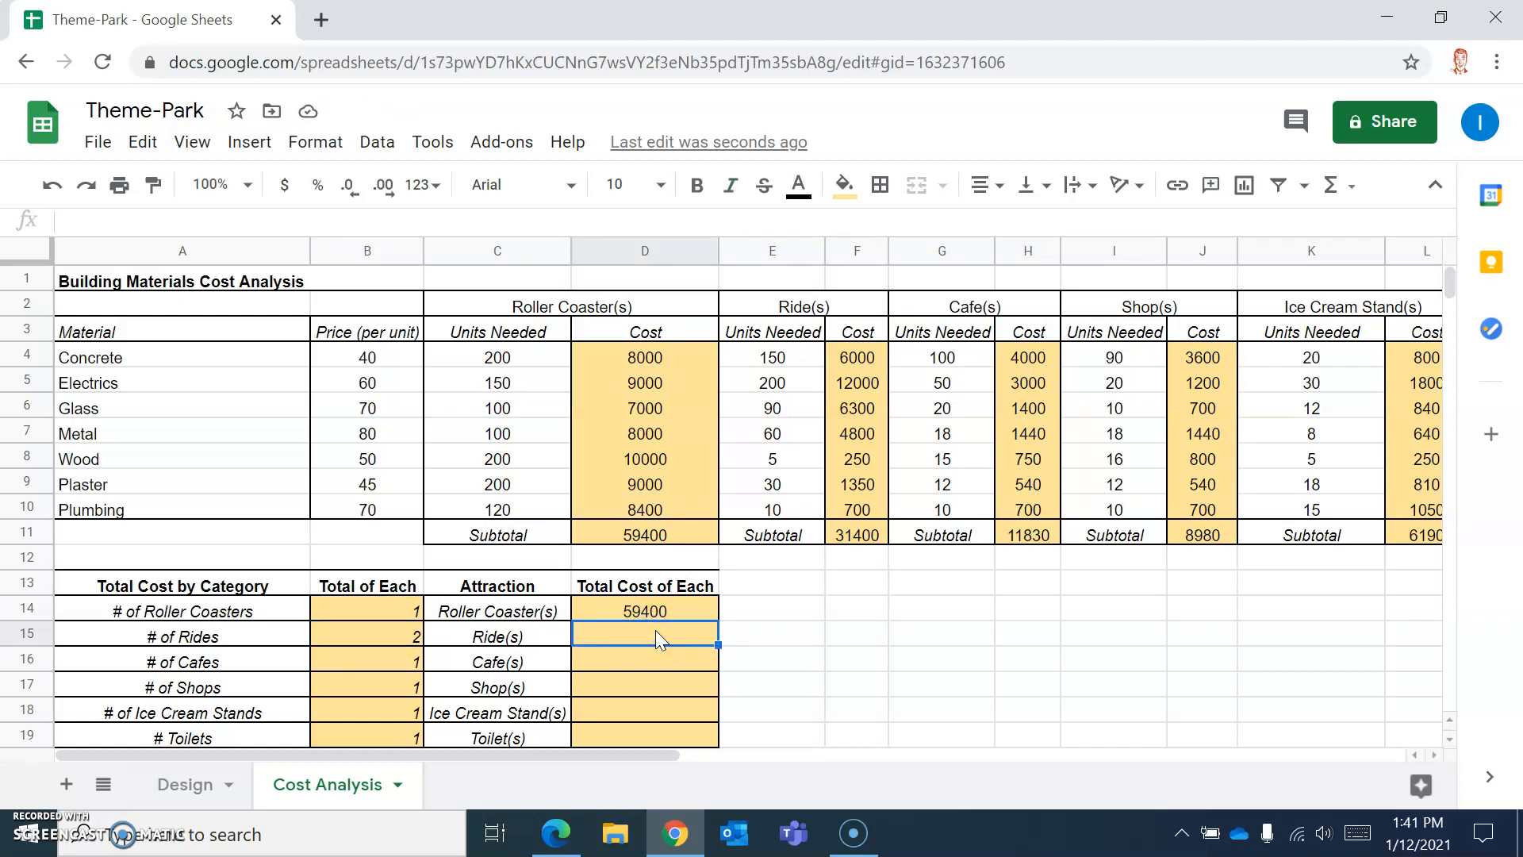
{"action": "type", "text": "="}
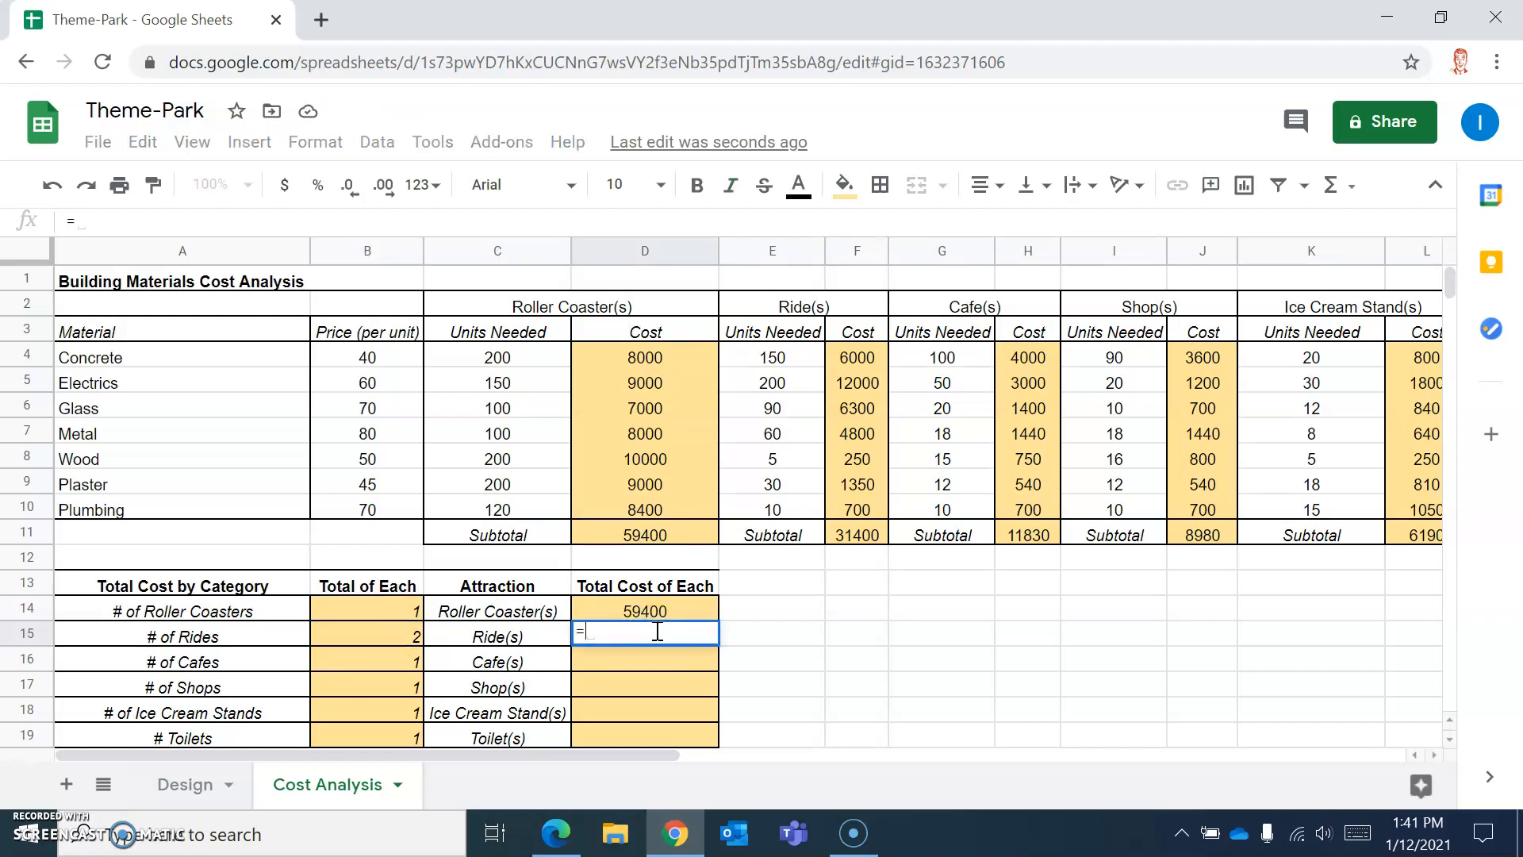
{"action": "type", "text": "F11*"}
{"action": "type", "text": "B15"}
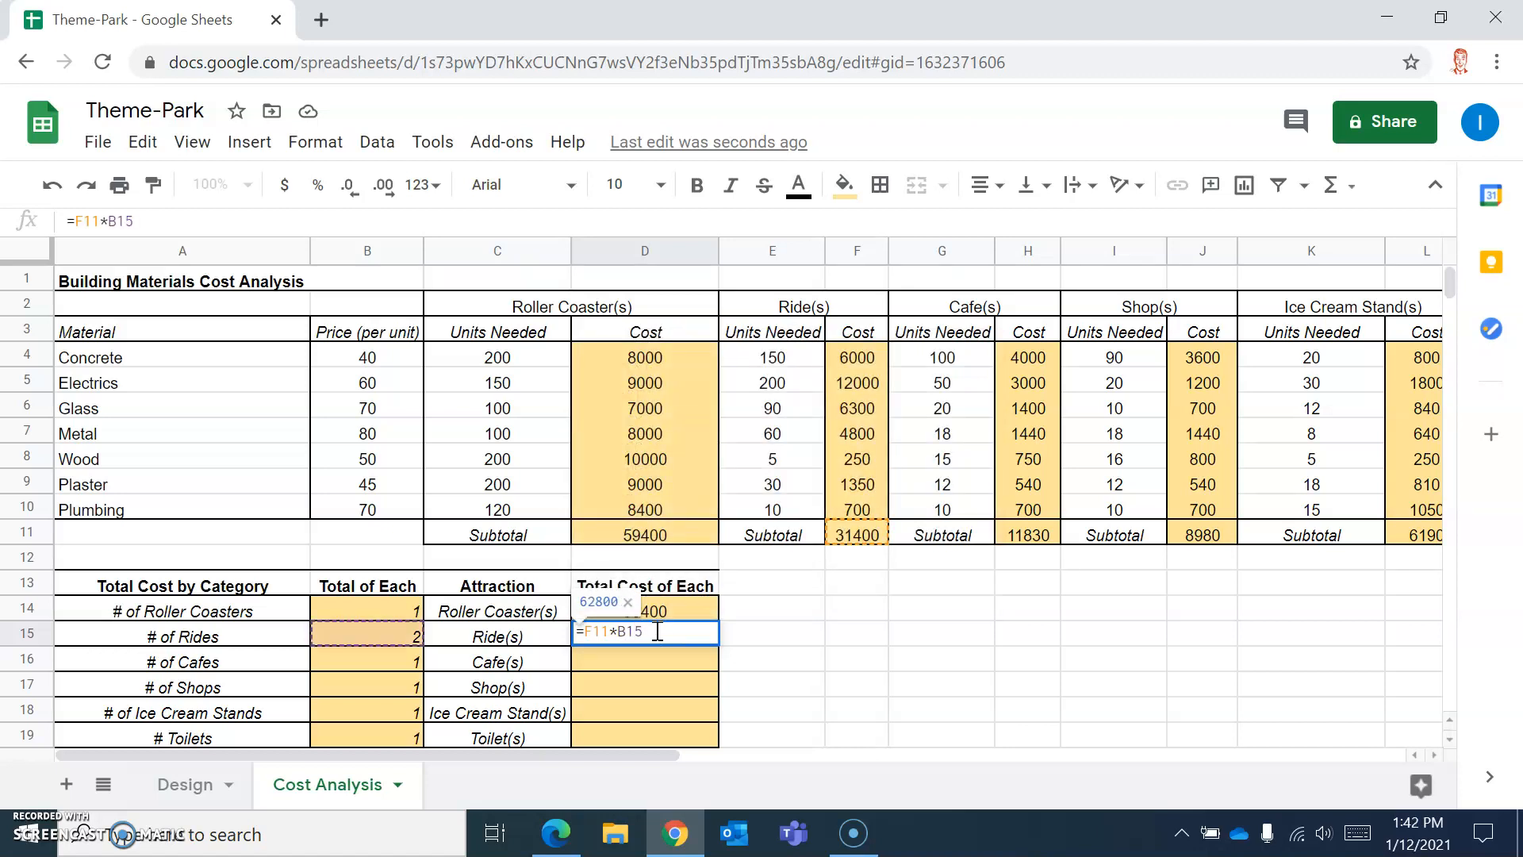
{"action": "key", "text": "Return"}
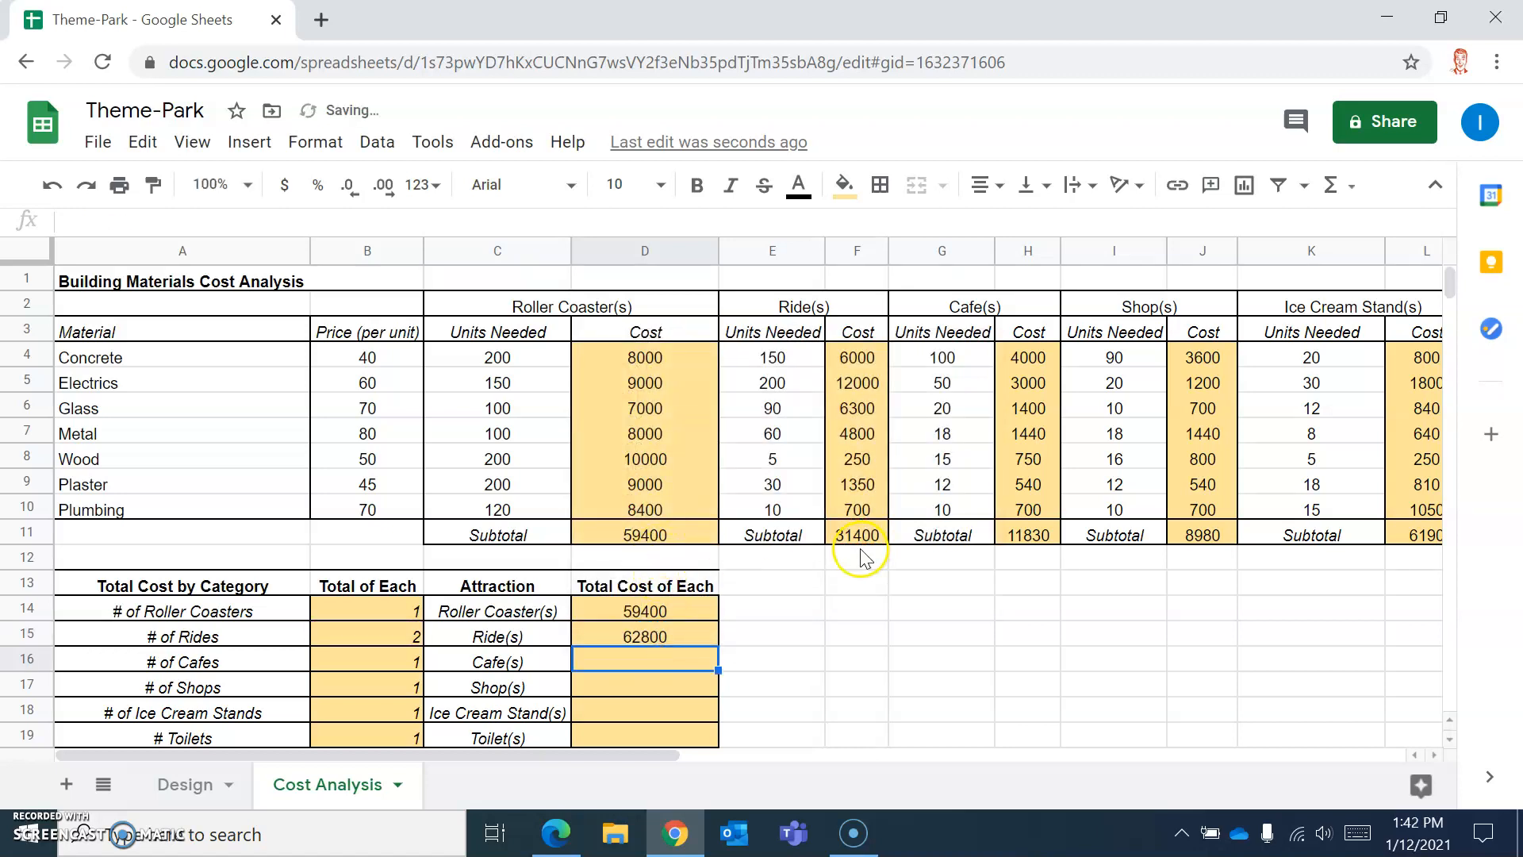
Set the number of rides in B15 to 1
{"action": "left_click", "coordinate": [401, 639]}
{"action": "type", "text": "1"}
{"action": "left_click", "coordinate": [396, 665]}
Calculate the total cost of bins in D21 with =B21*Design!Z10, using the bin's flat cost from the Design sheet
{"action": "scroll", "coordinate": [671, 533], "scroll_direction": "down", "scroll_amount": 2}
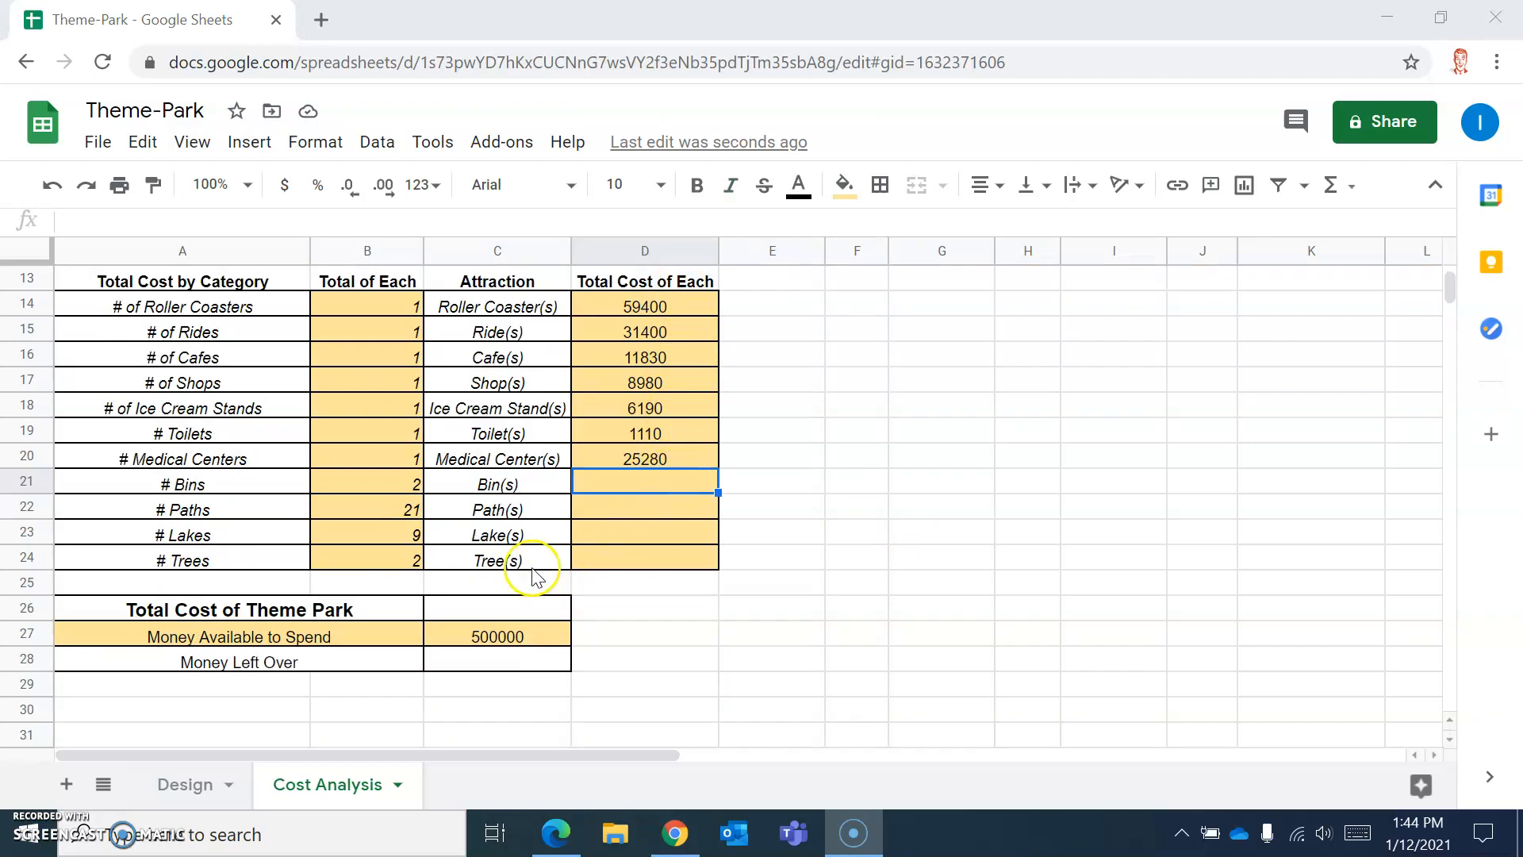
{"action": "left_click", "coordinate": [175, 783]}
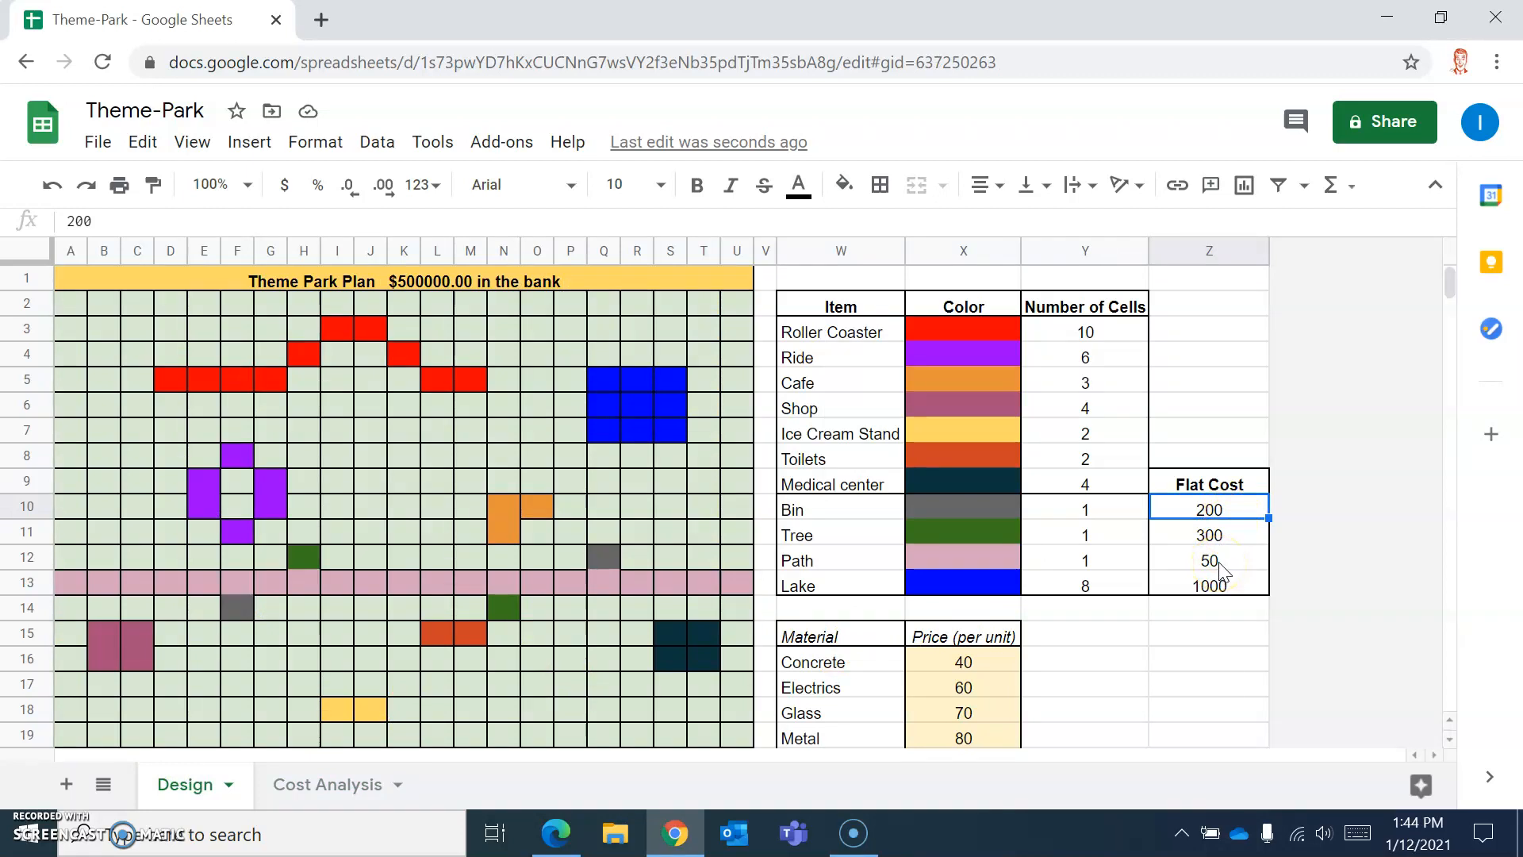
{"action": "left_click", "coordinate": [290, 782]}
{"action": "left_click", "coordinate": [646, 485]}
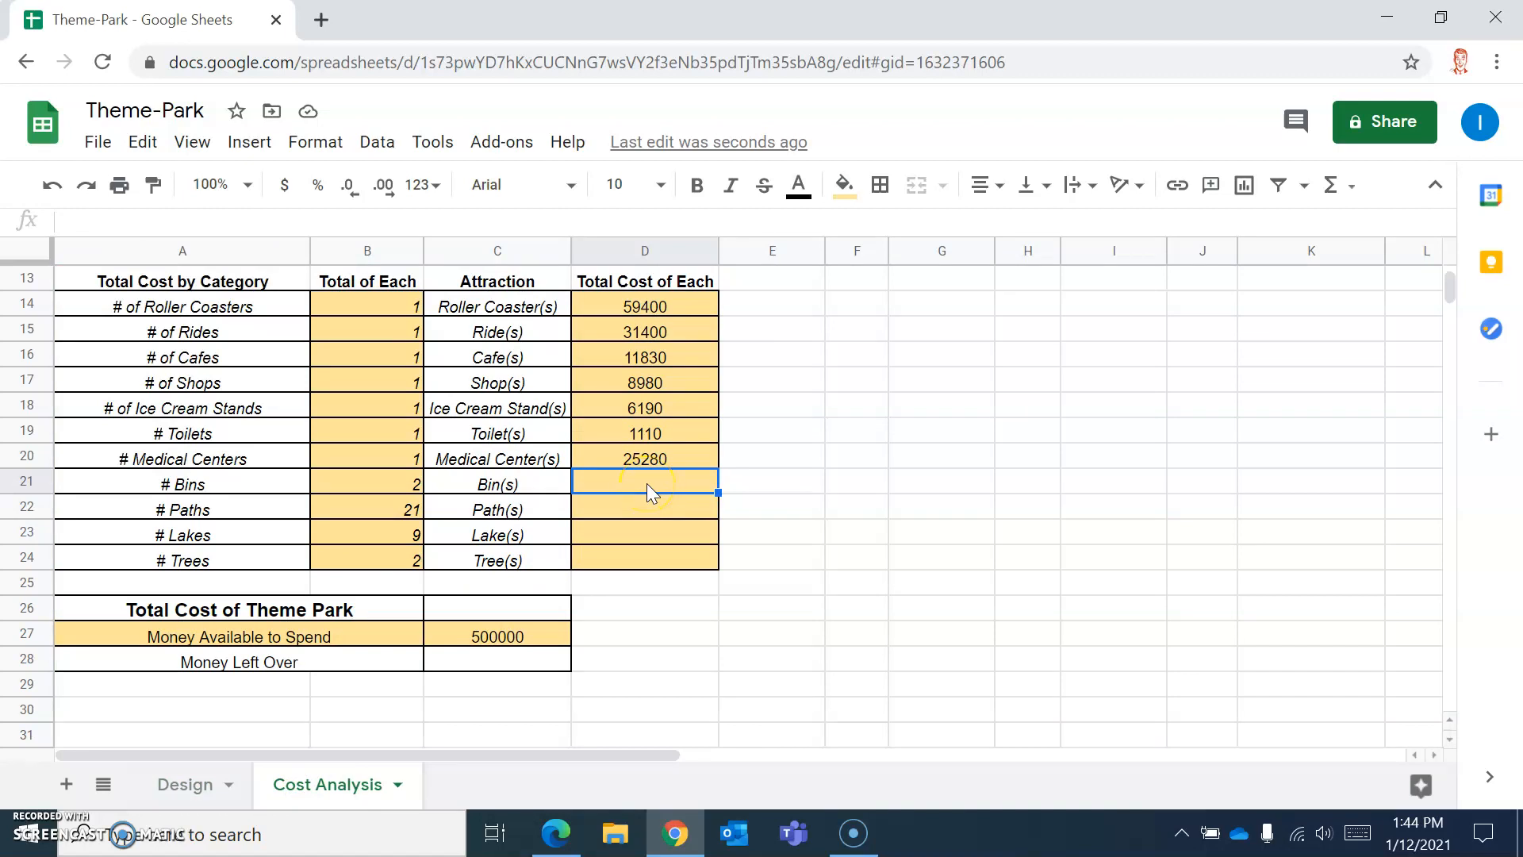
{"action": "type", "text": "="}
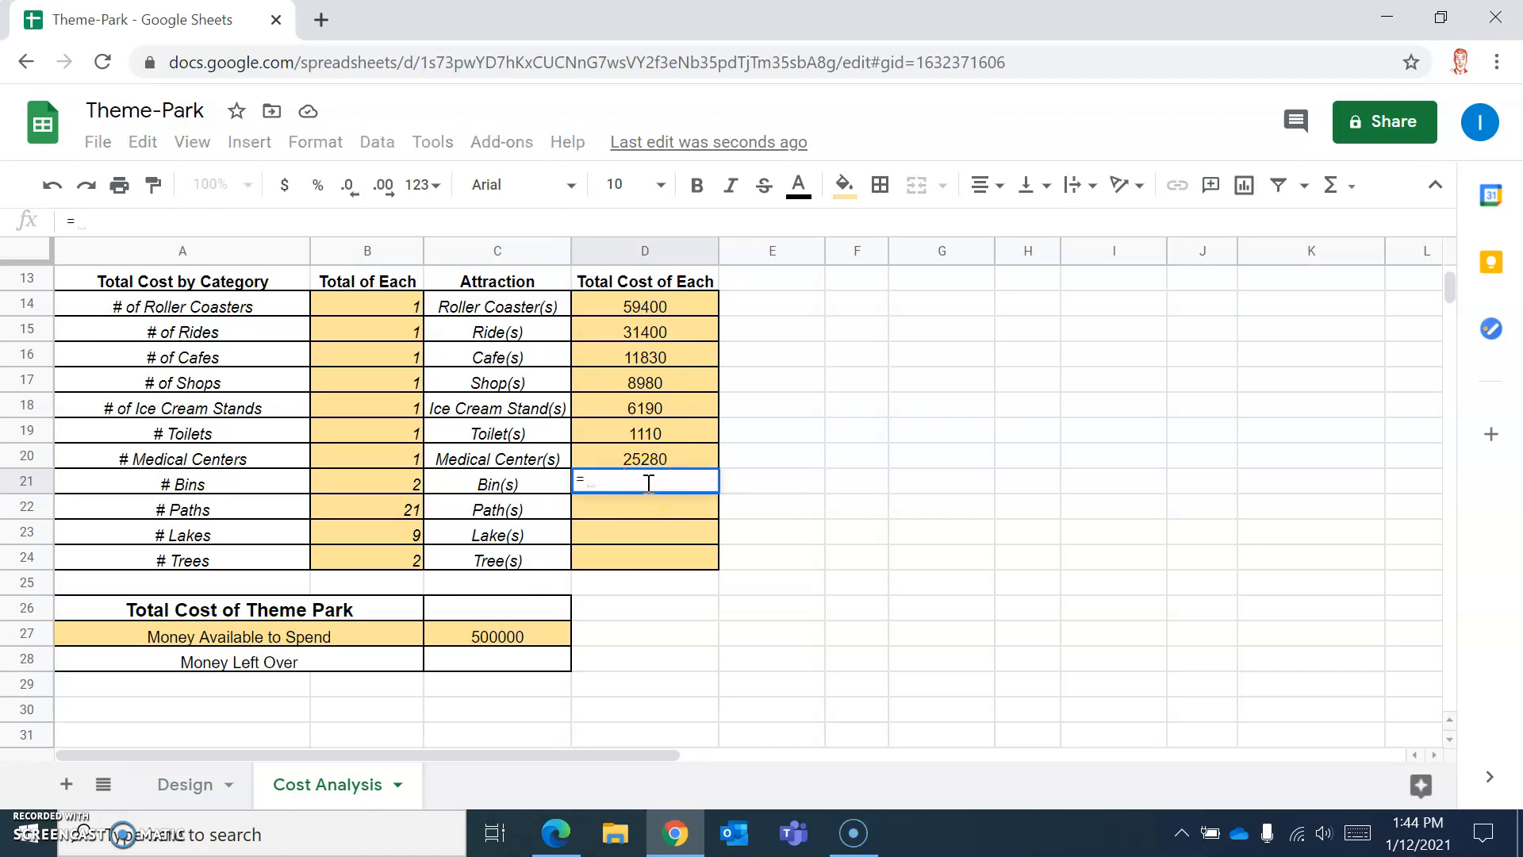
{"action": "type", "text": "B21"}
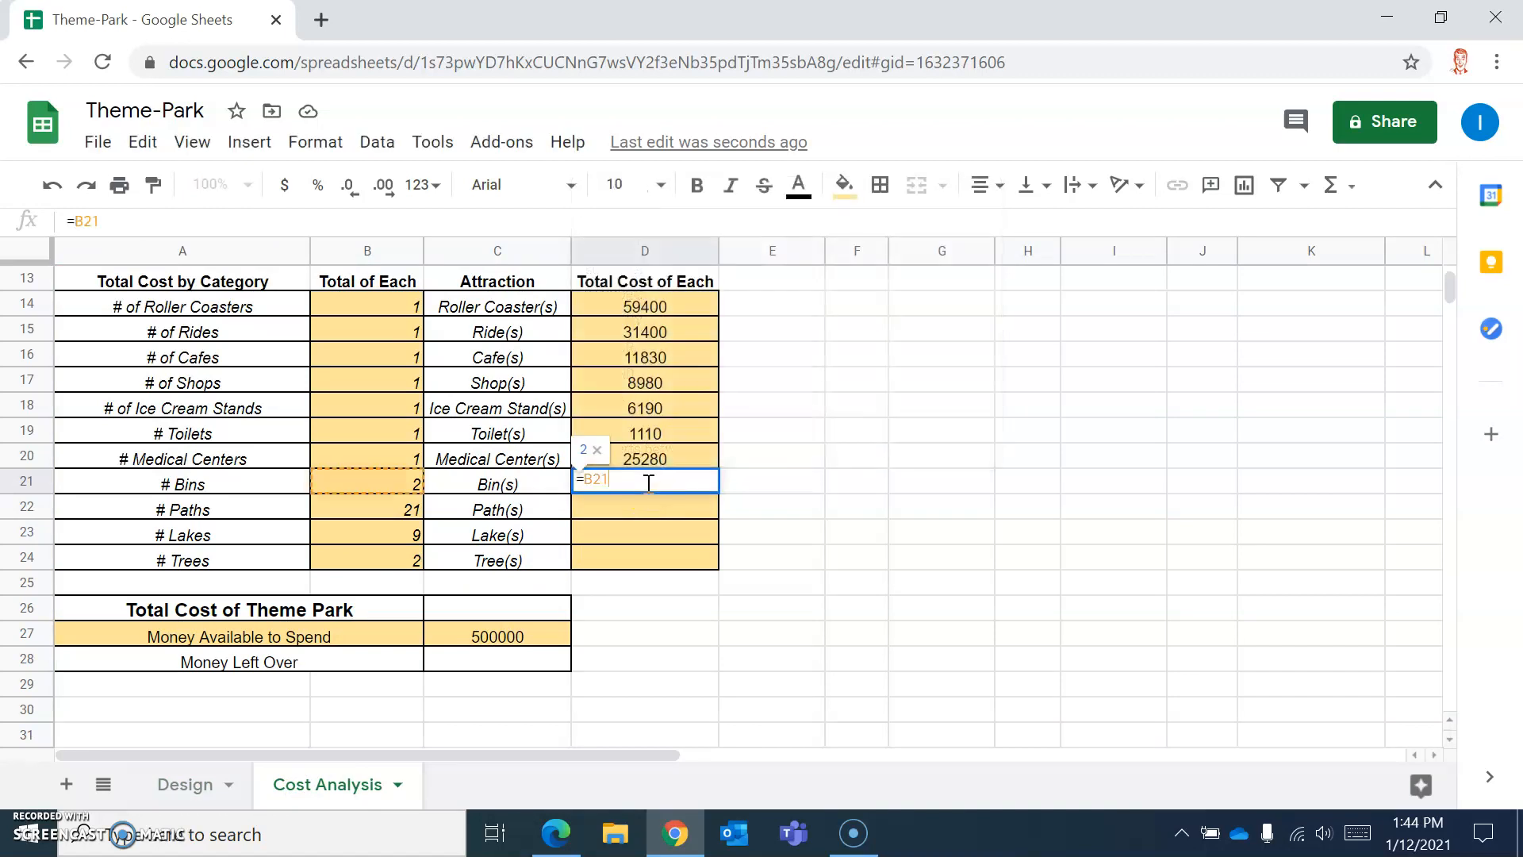
{"action": "type", "text": "*"}
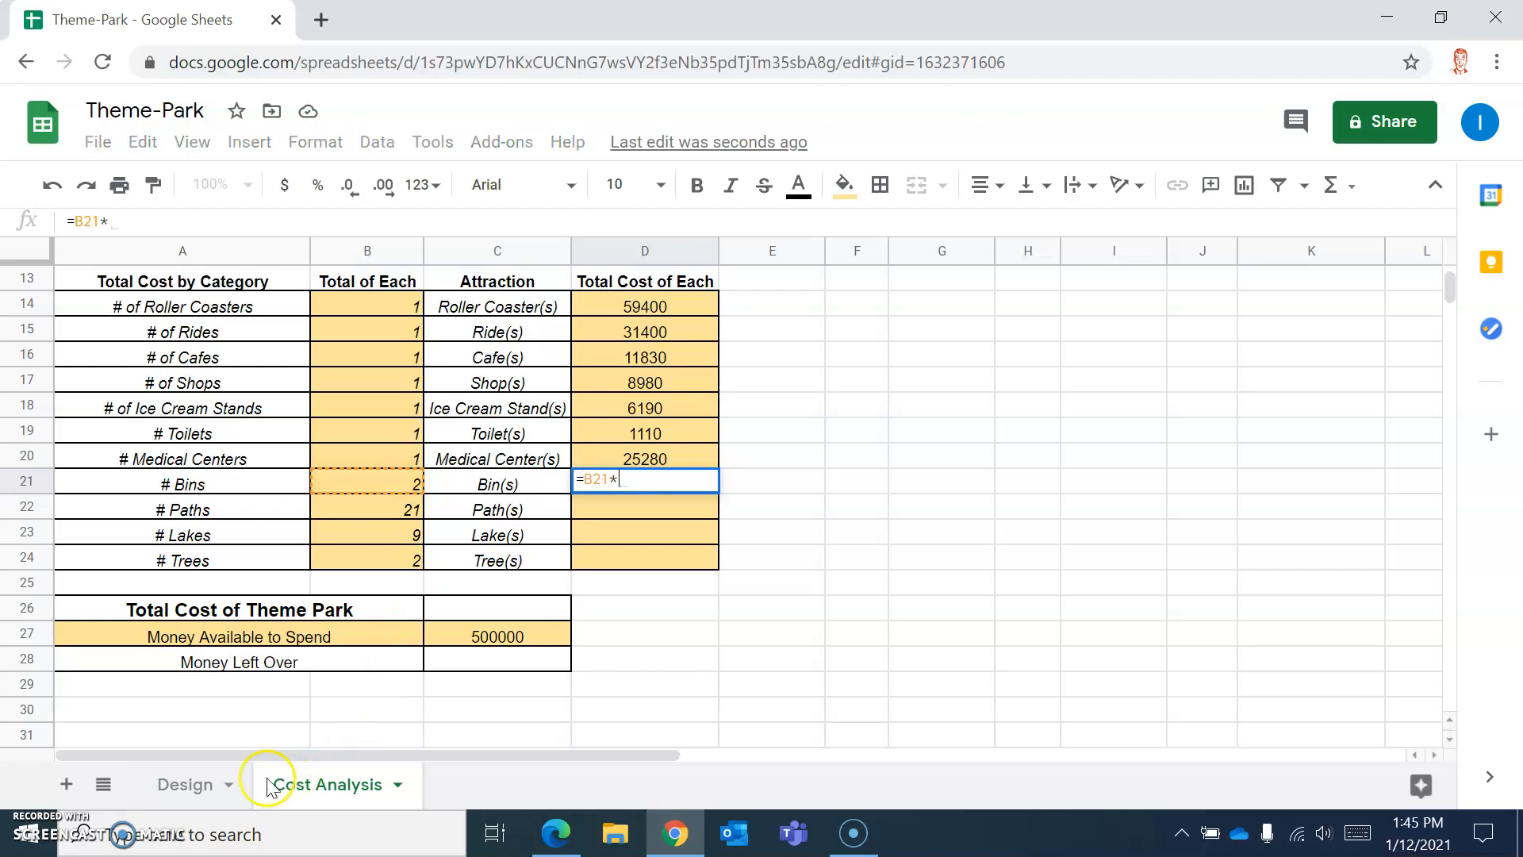
{"action": "left_click", "coordinate": [188, 784]}
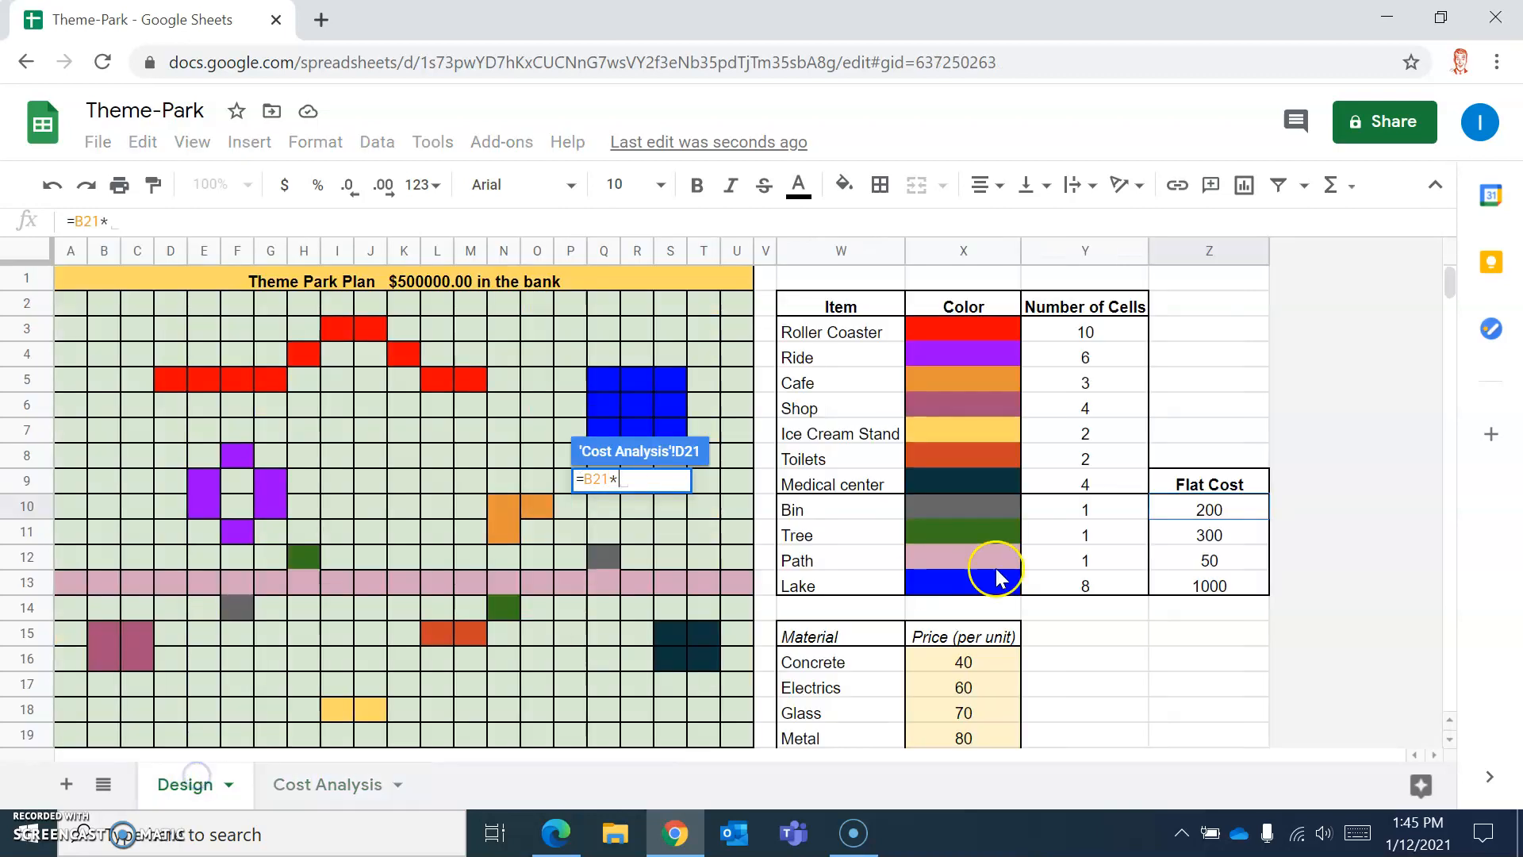
{"action": "left_click", "coordinate": [1205, 513]}
{"action": "key", "text": "Return"}
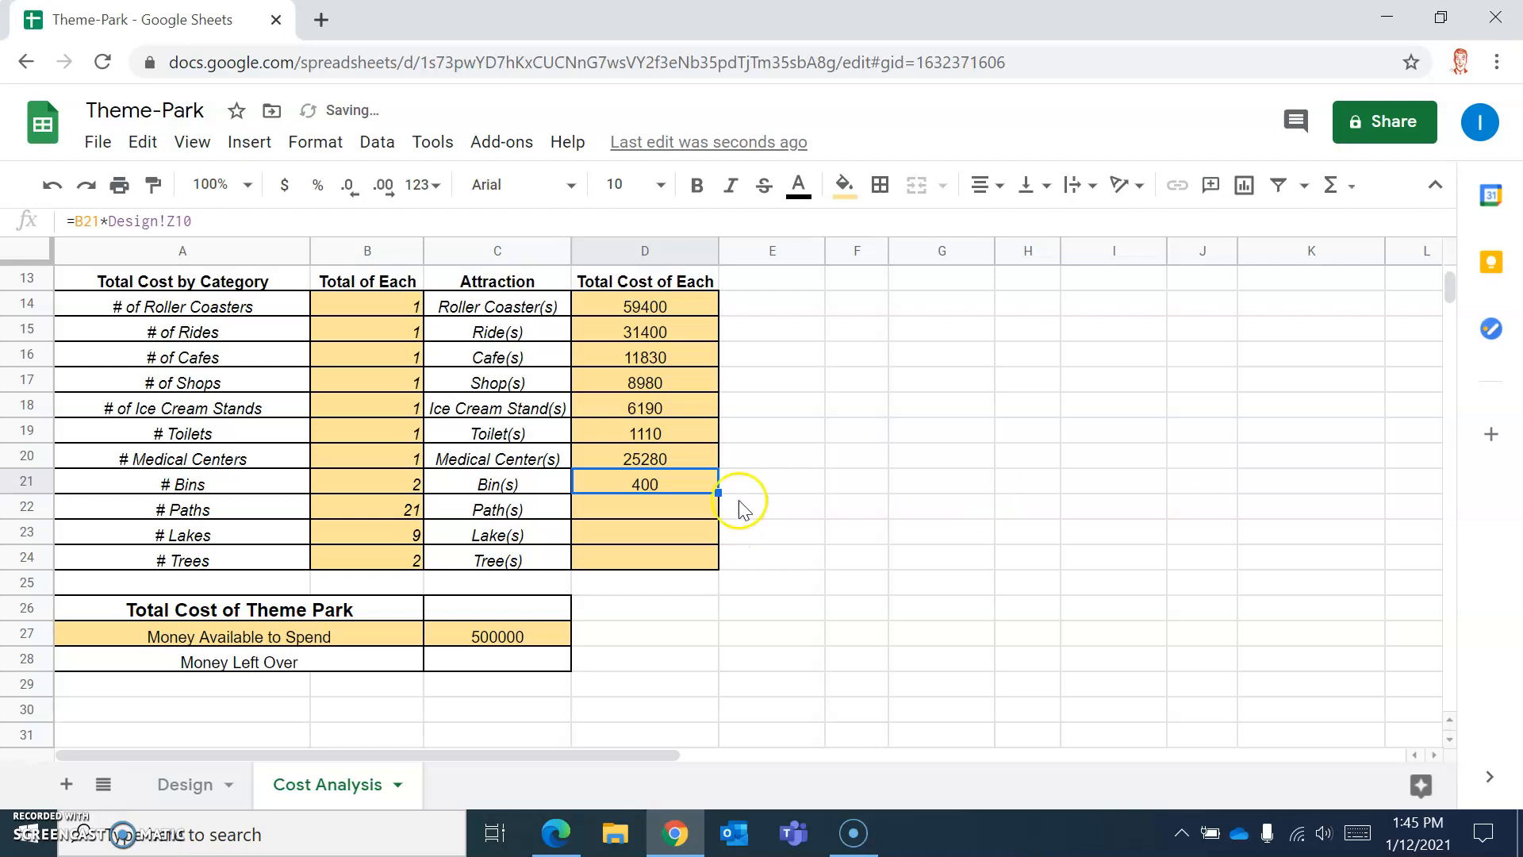
Calculate the total cost of paths in D22 with =B22*Design!Z12
{"action": "left_click", "coordinate": [650, 507]}
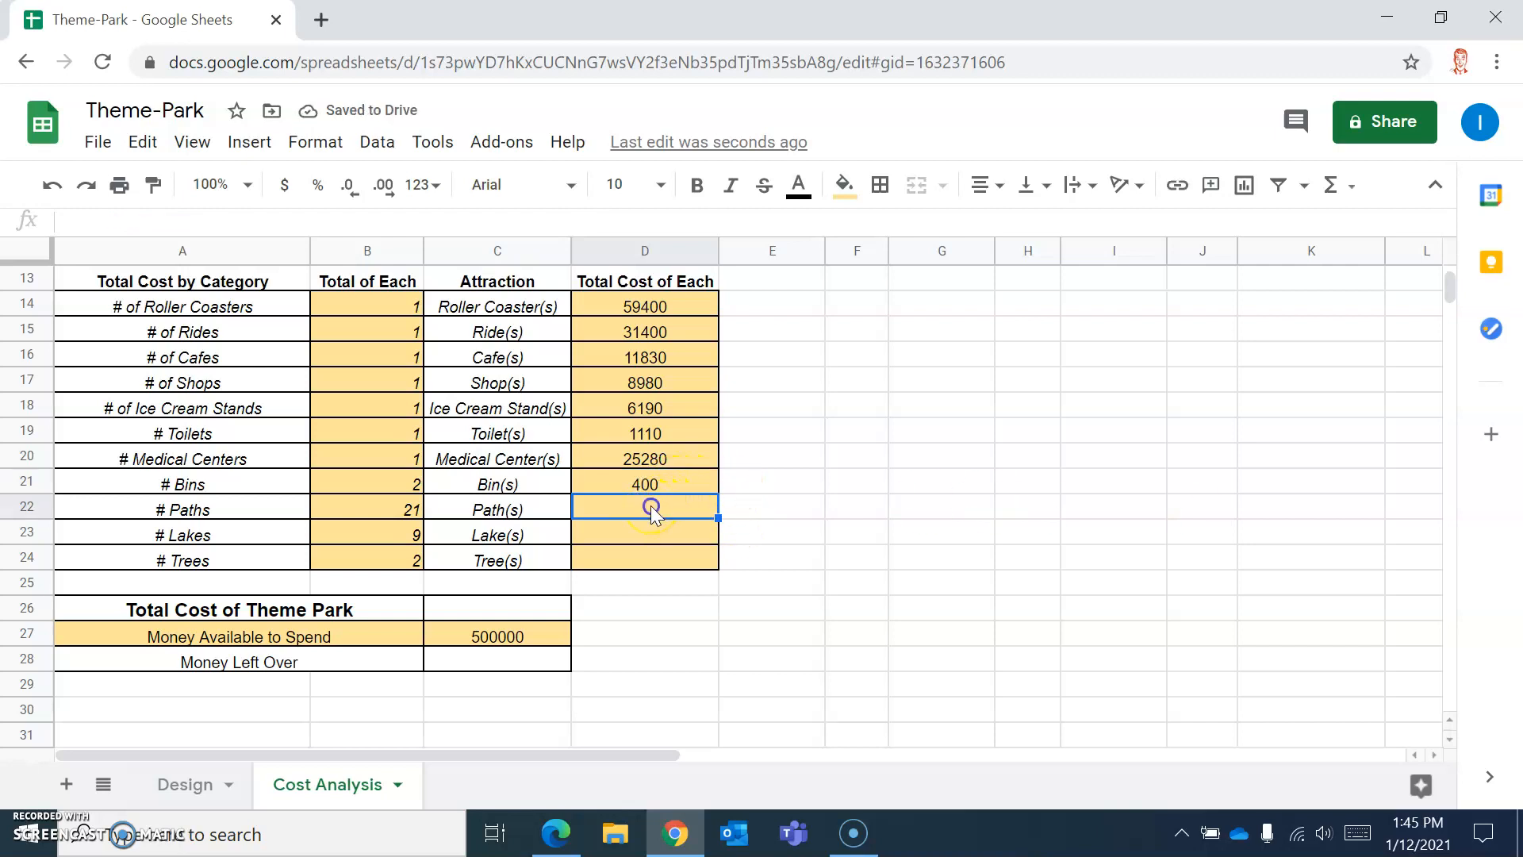
{"action": "type", "text": "="}
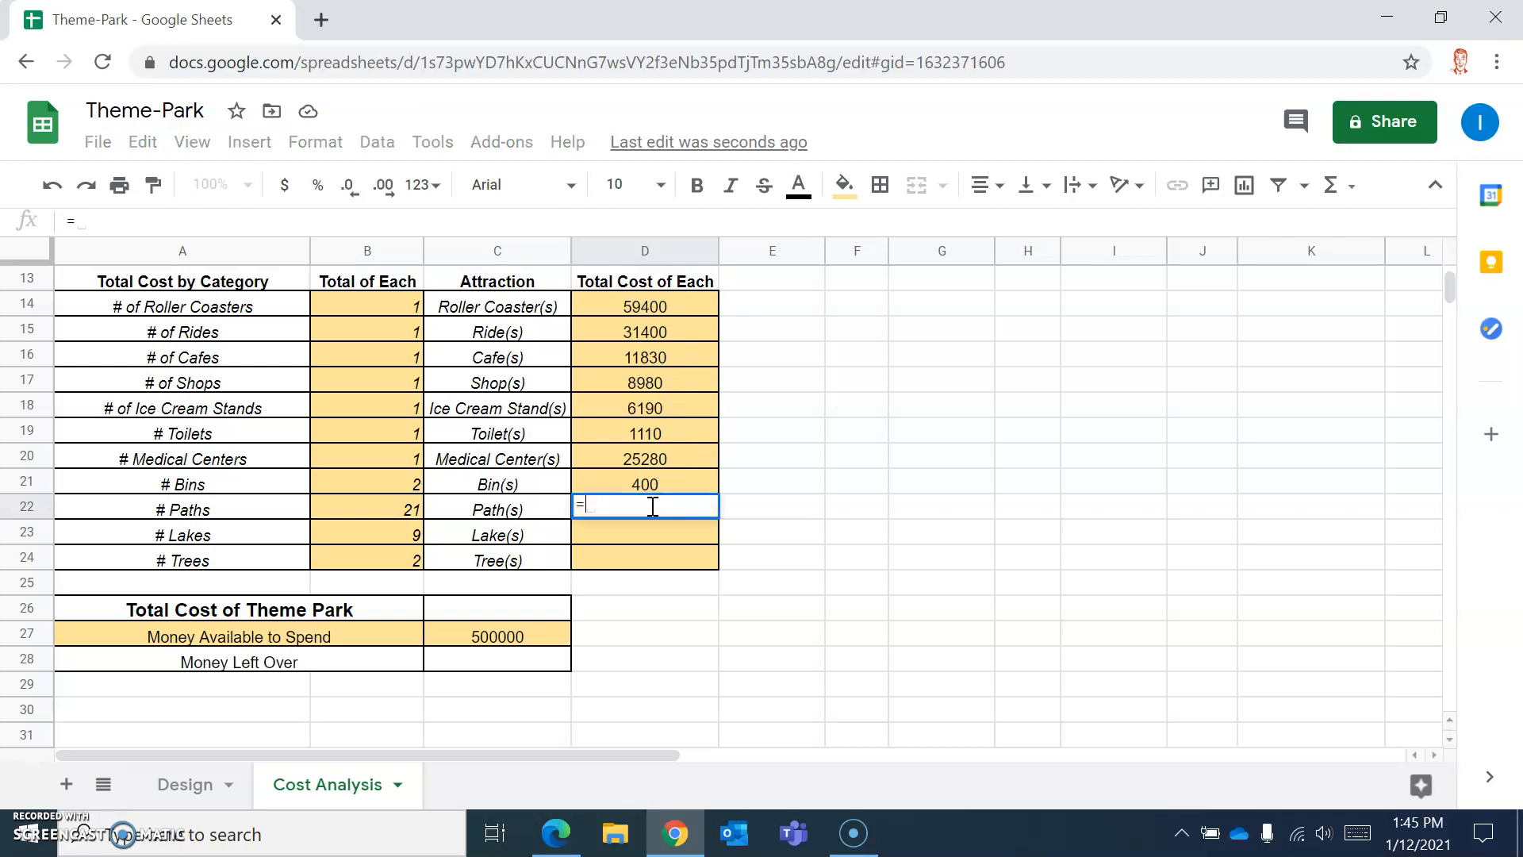
{"action": "type", "text": "B22*"}
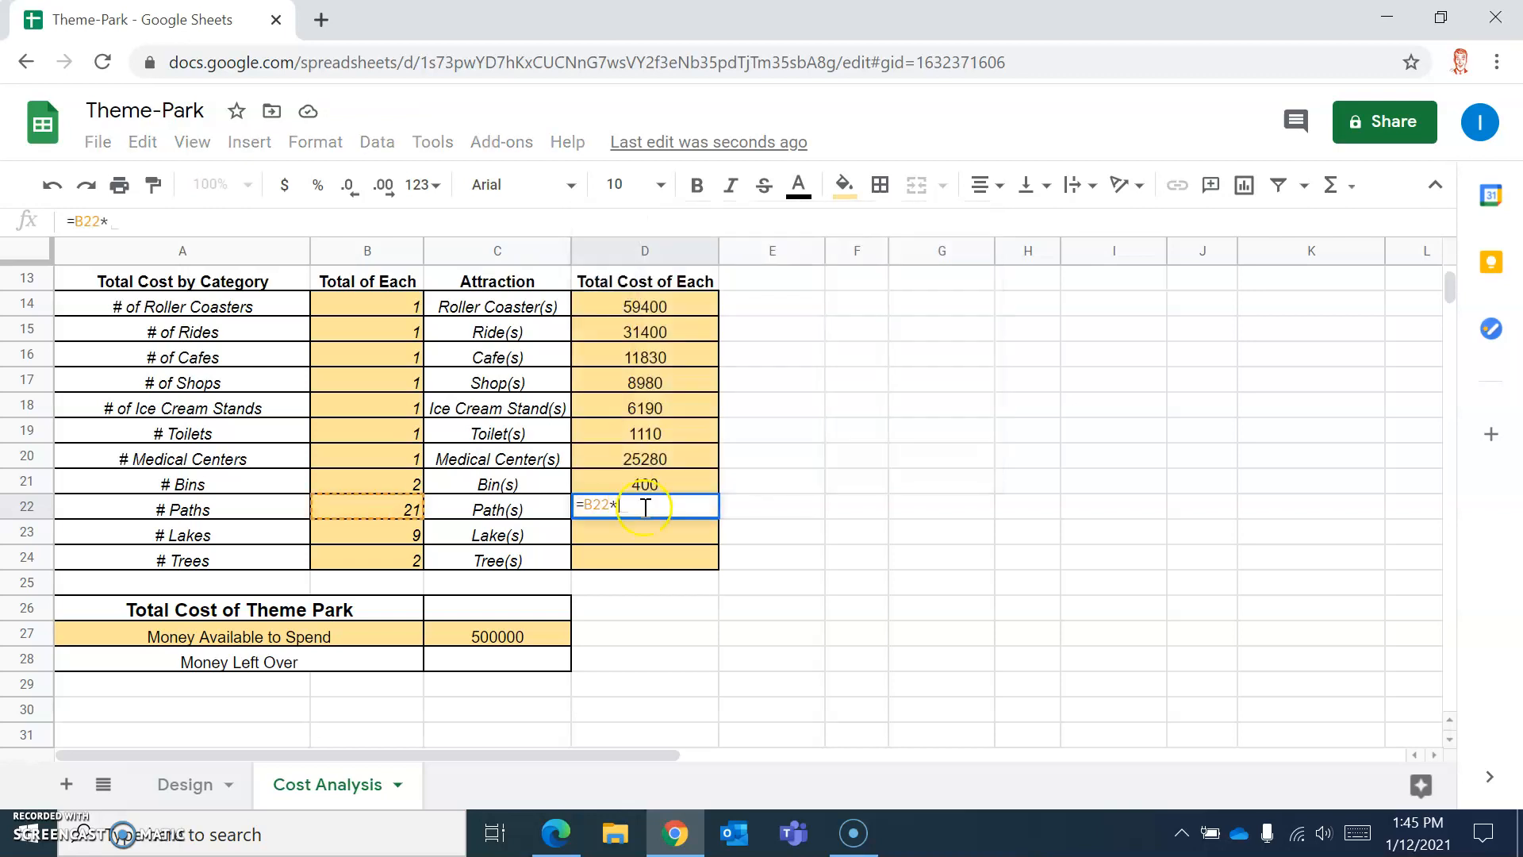
{"action": "left_click", "coordinate": [195, 785]}
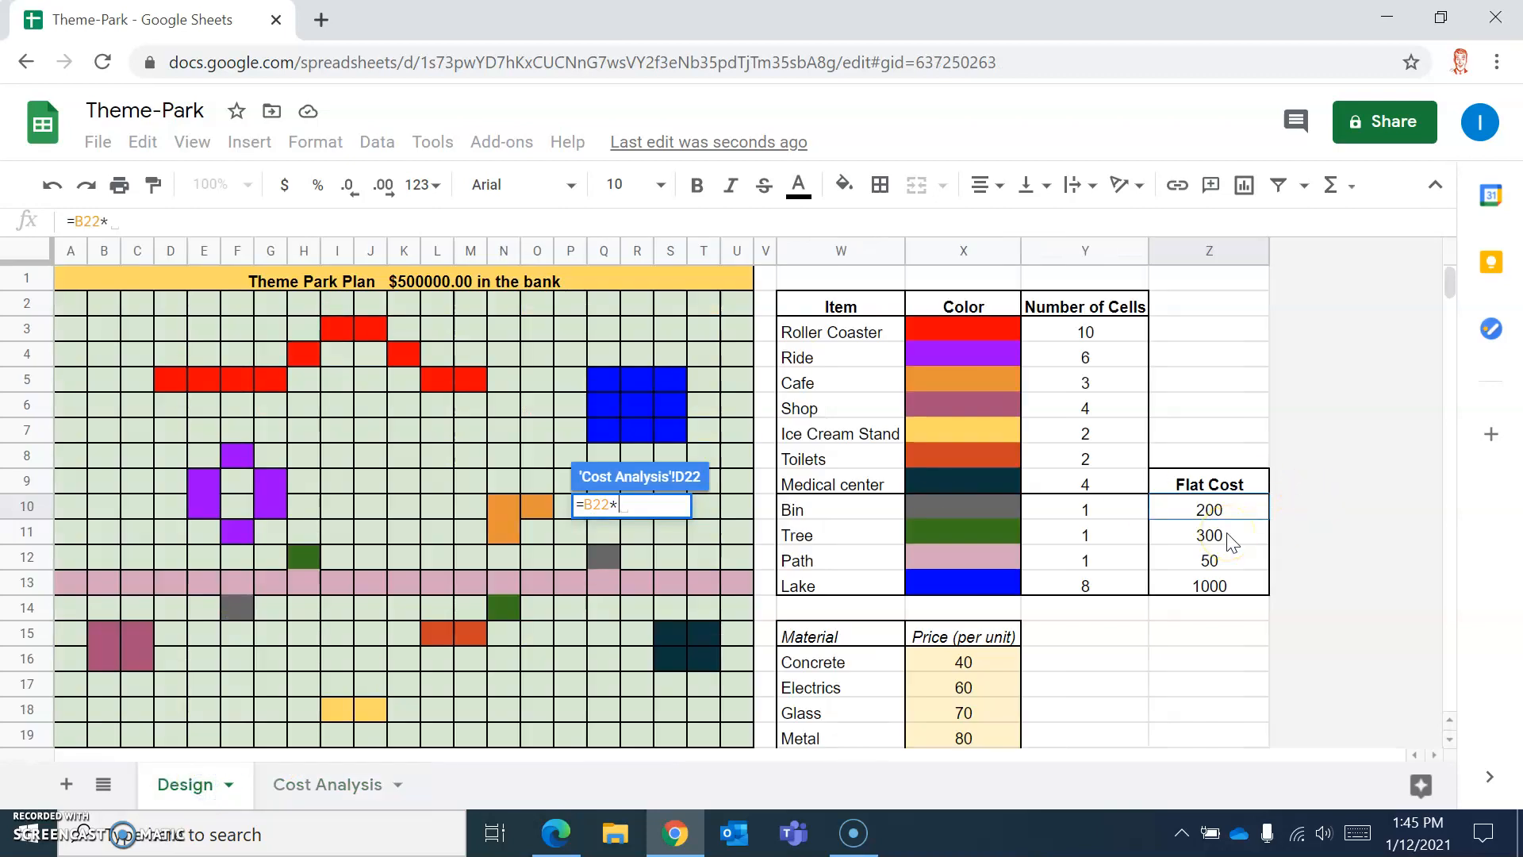
{"action": "left_click", "coordinate": [1219, 561]}
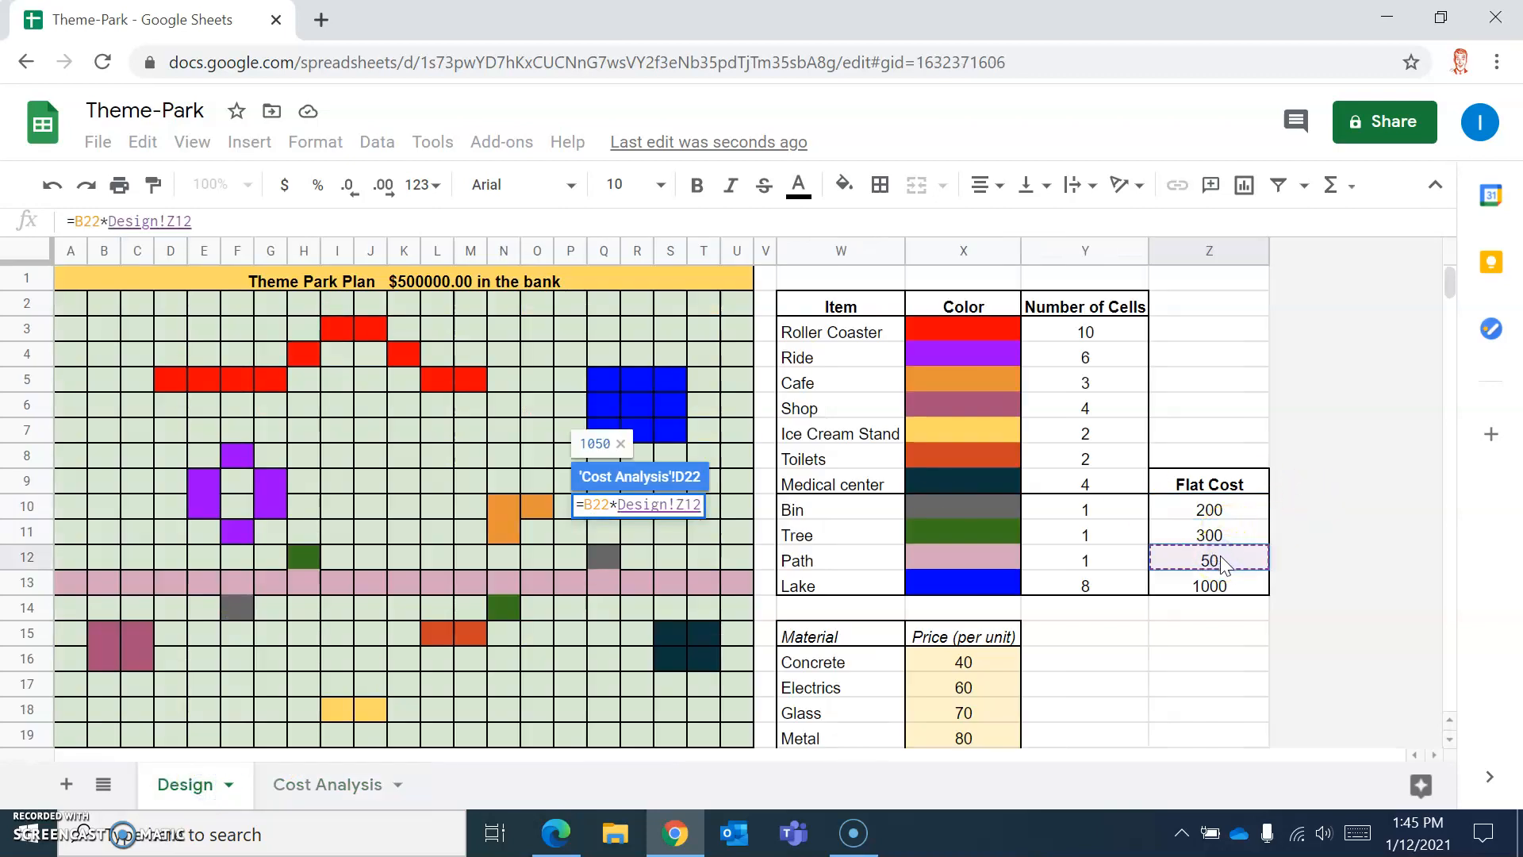
{"action": "key", "text": "Return"}
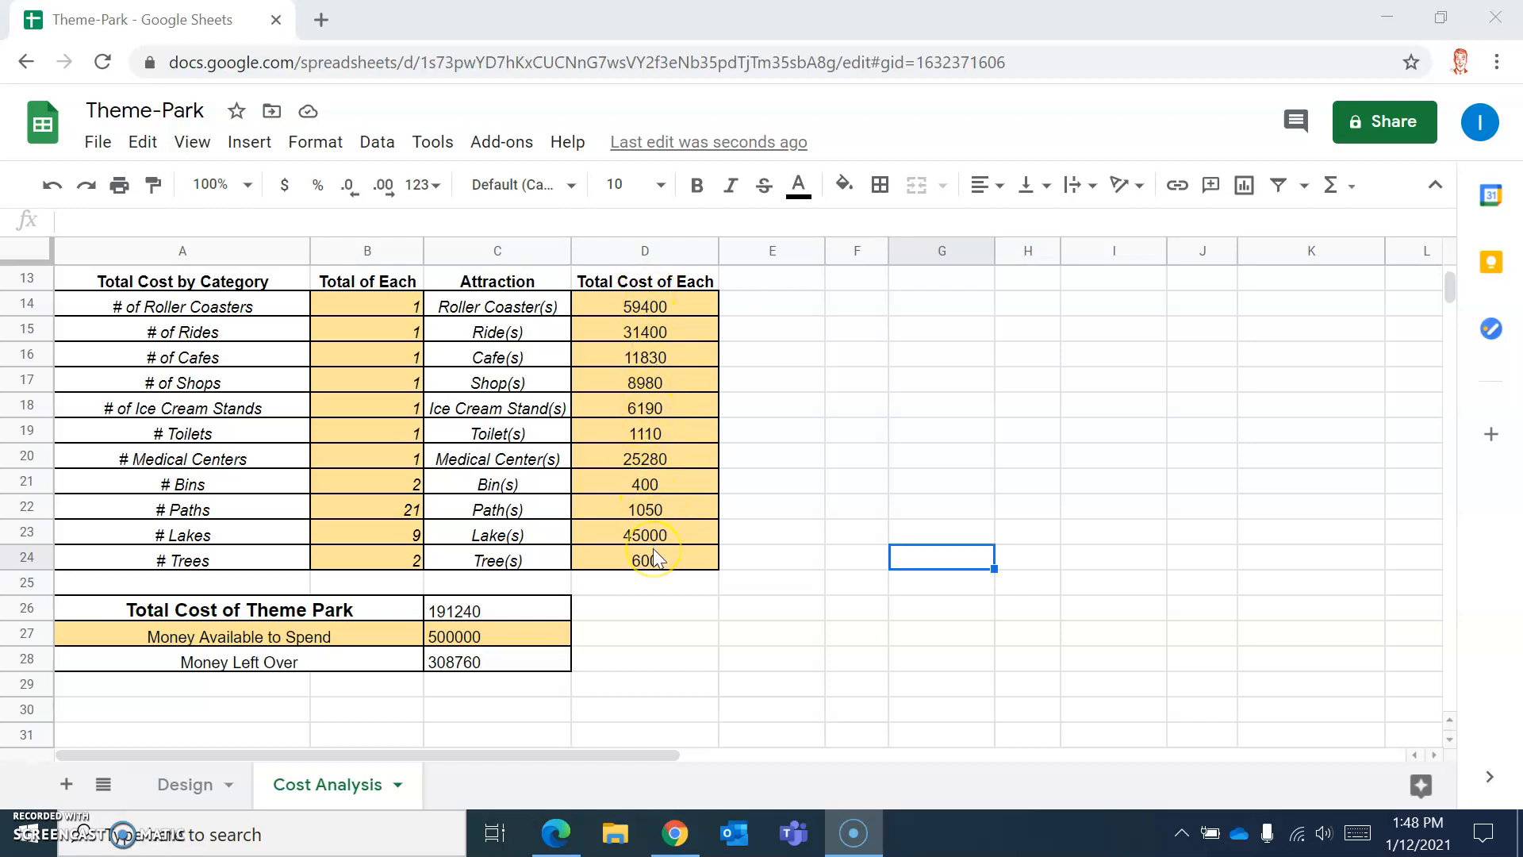
Review the formulas behind the total cost of the theme park in C26 and the money left over in C28
{"action": "left_click", "coordinate": [516, 611]}
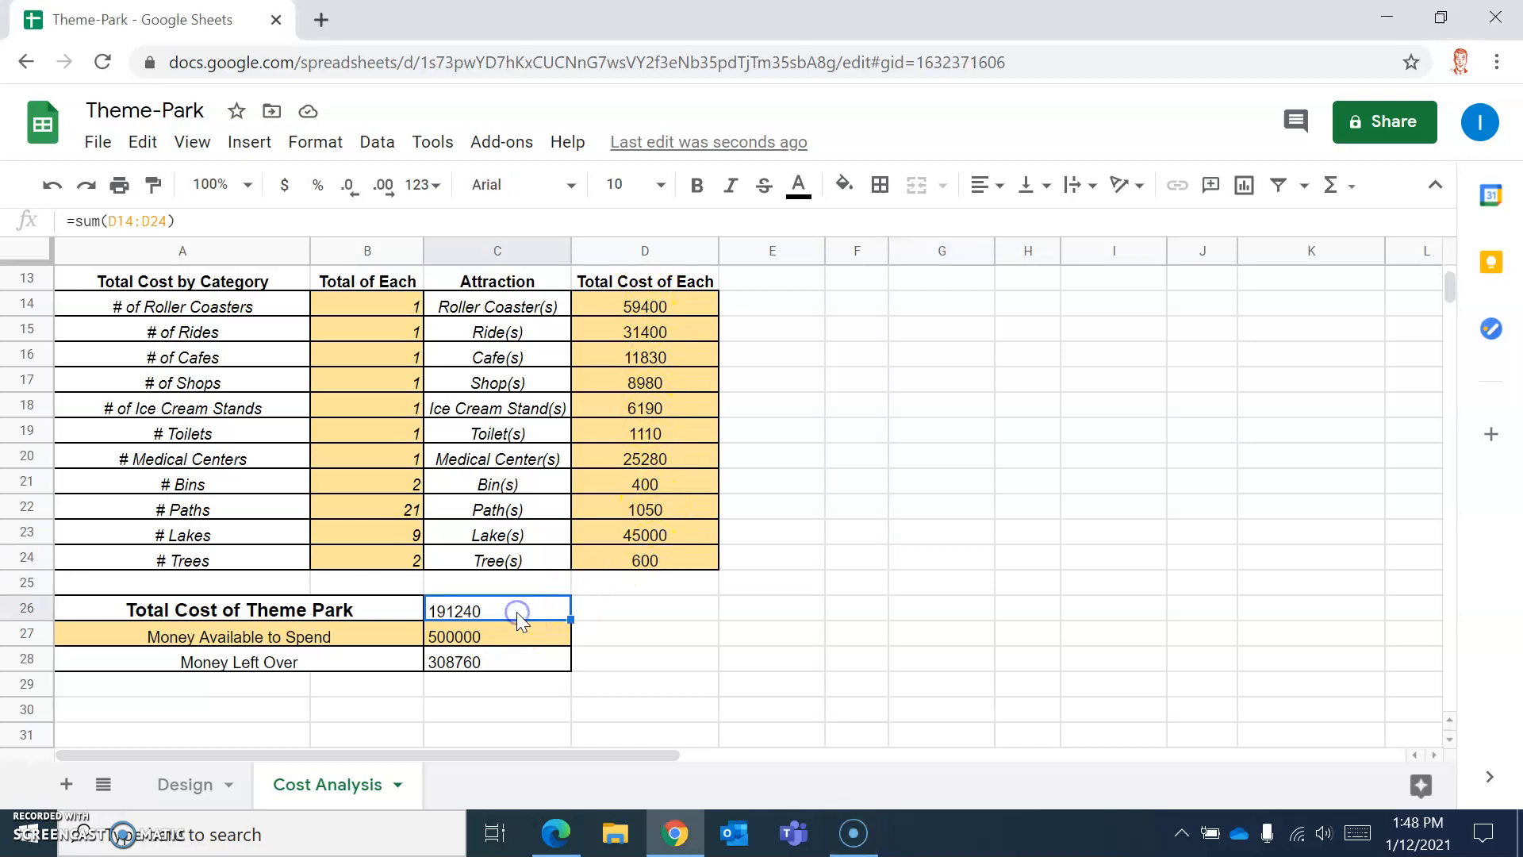
{"action": "left_click", "coordinate": [602, 591]}
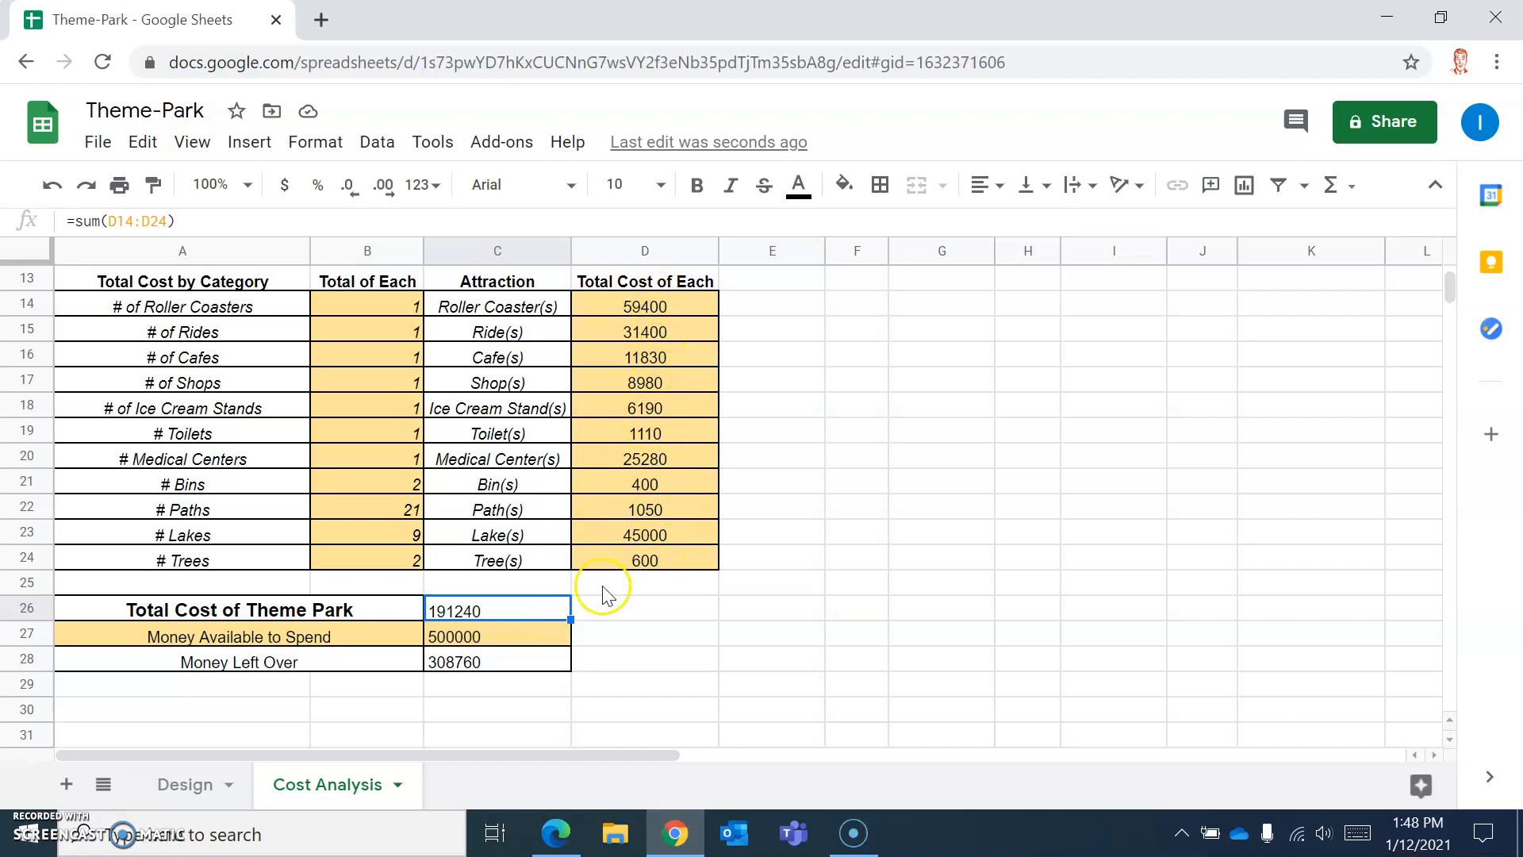
{"action": "left_click", "coordinate": [481, 662]}
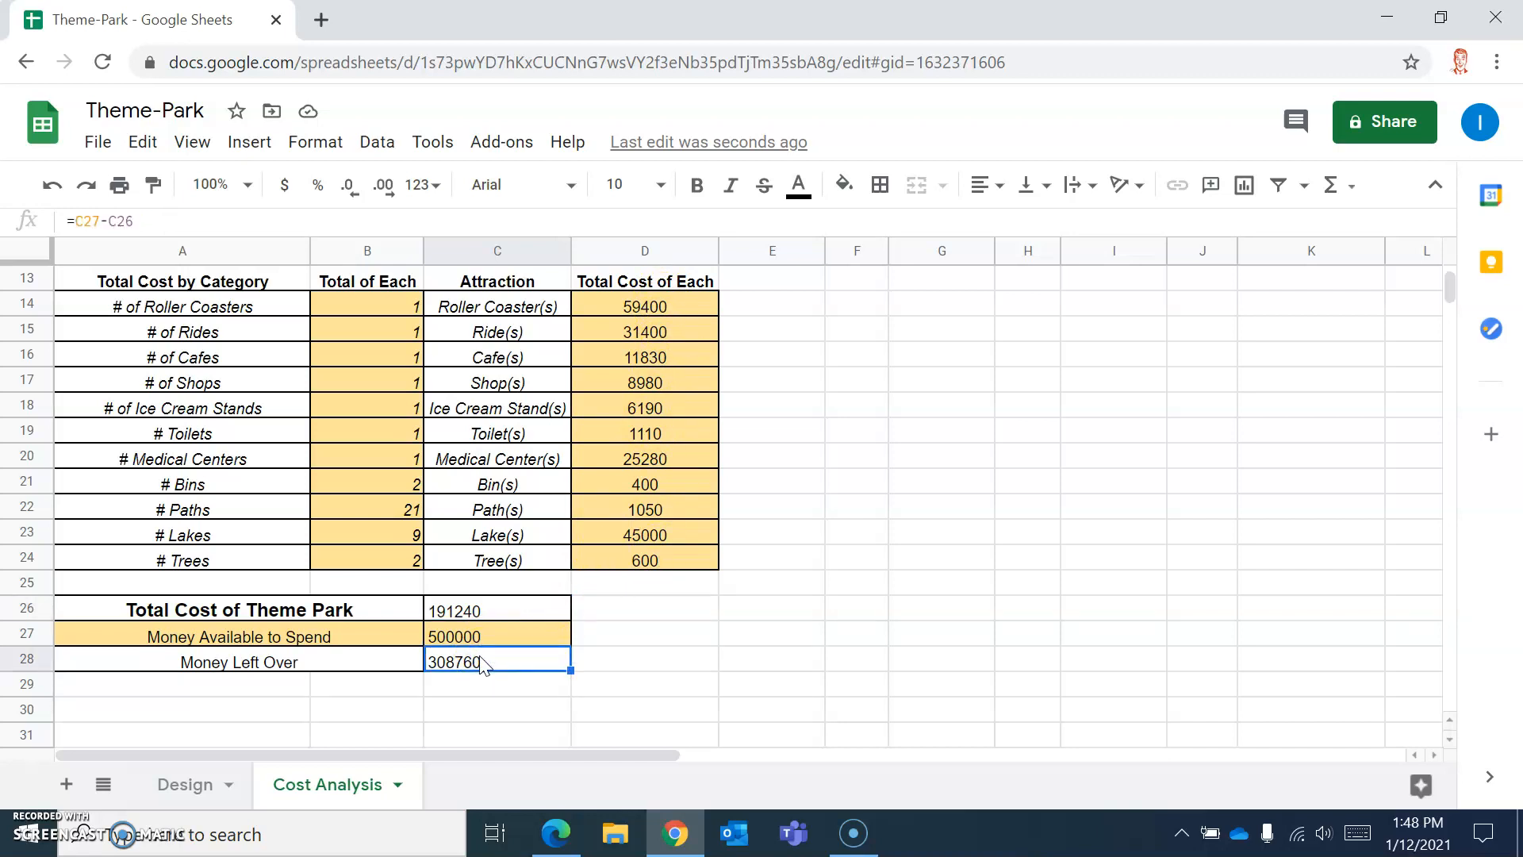
Start inserting a chart from the attraction names and their total costs in C13:D24
{"action": "scroll", "coordinate": [762, 607], "scroll_direction": "up", "scroll_amount": 2}
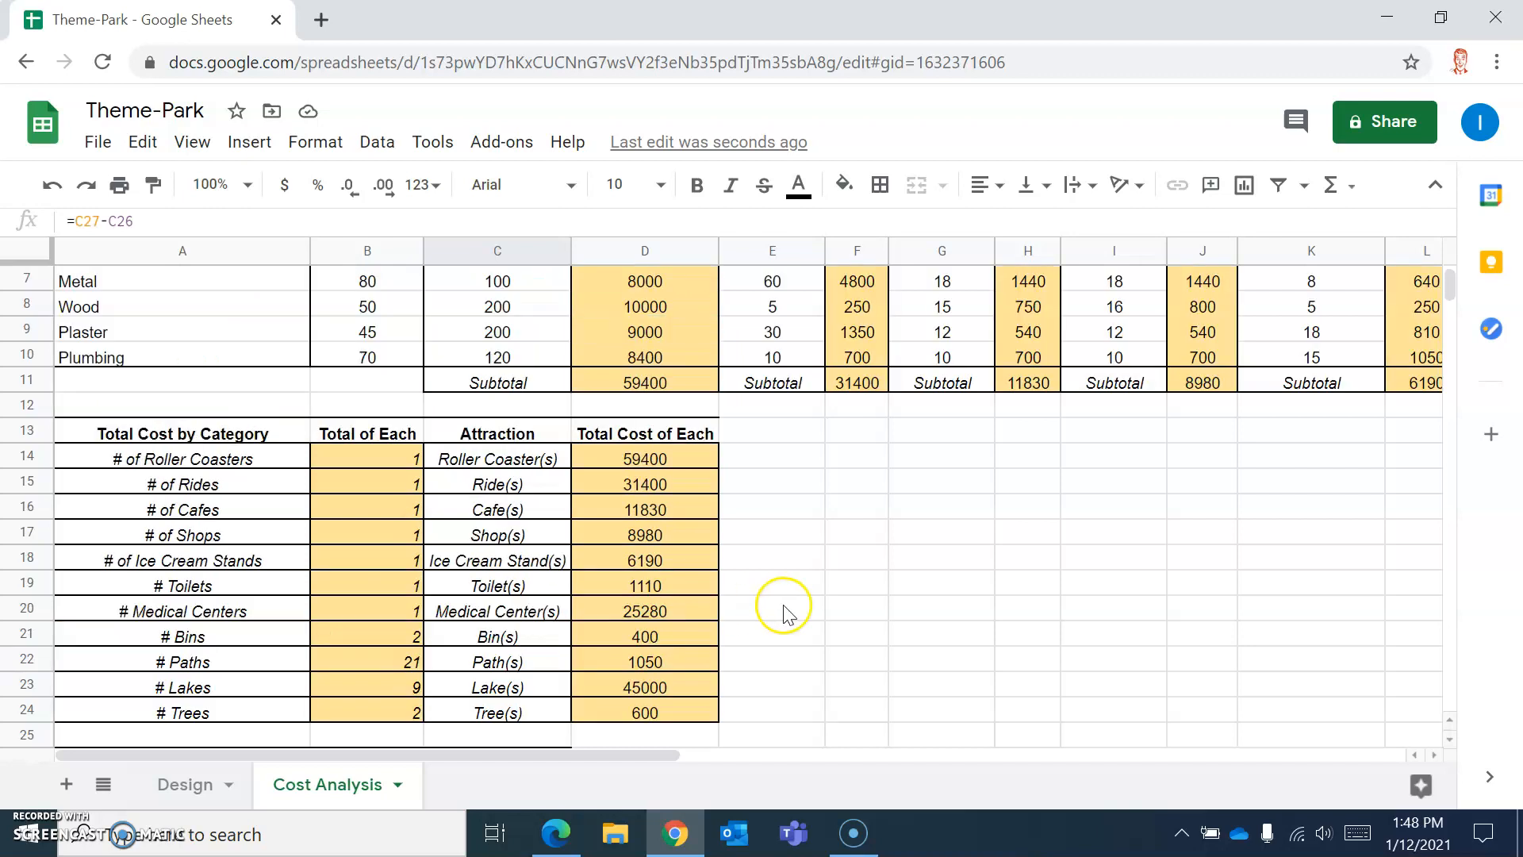
{"action": "scroll", "coordinate": [706, 531], "scroll_direction": "down", "scroll_amount": 2}
{"action": "left_click_drag", "start_coordinate": [706, 556], "coordinate": [514, 290]}
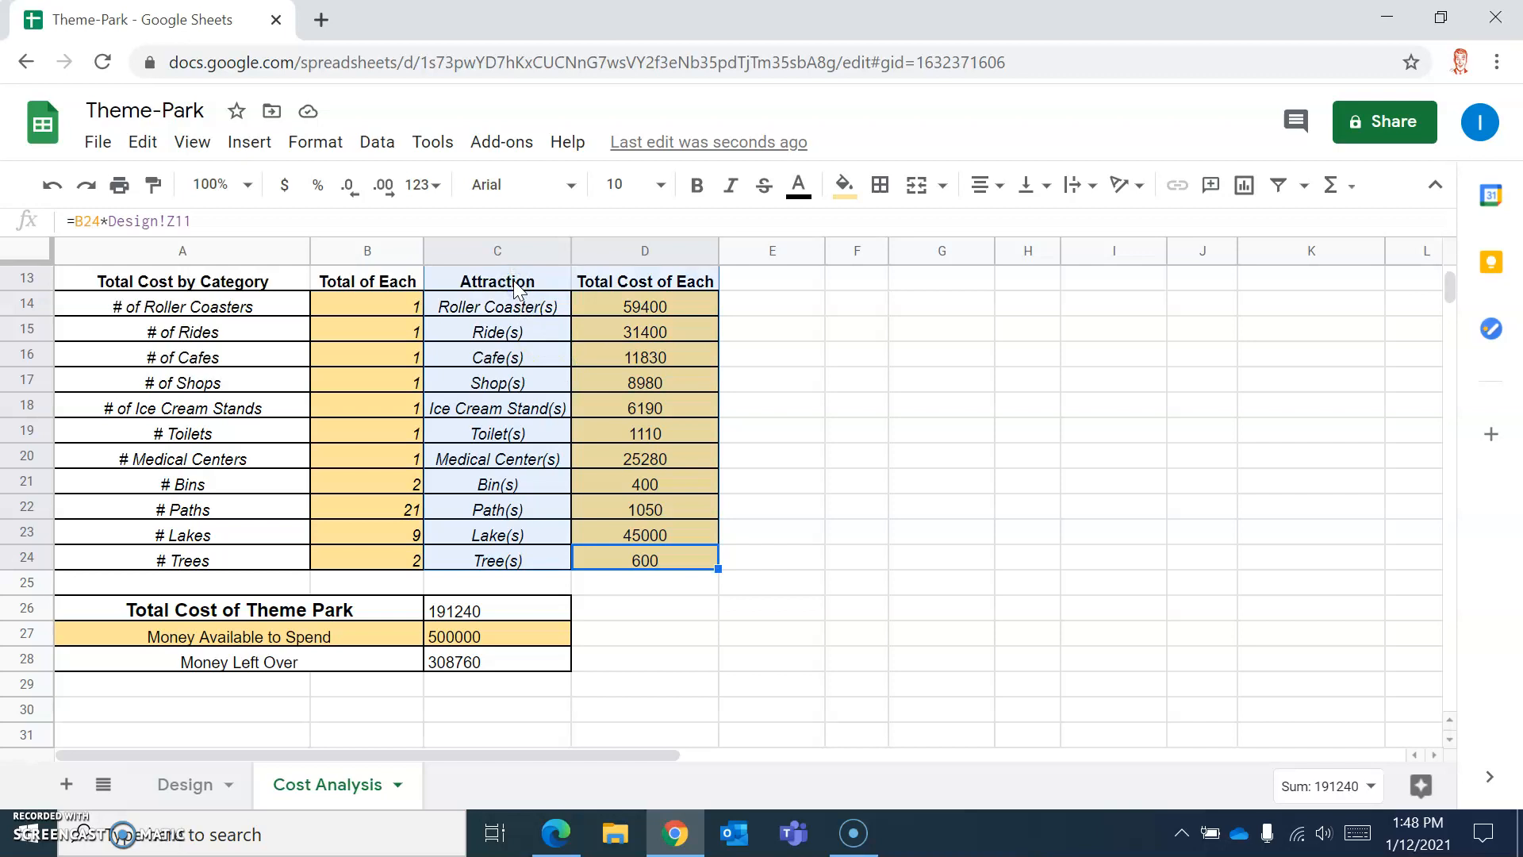
{"action": "left_click", "coordinate": [249, 141]}
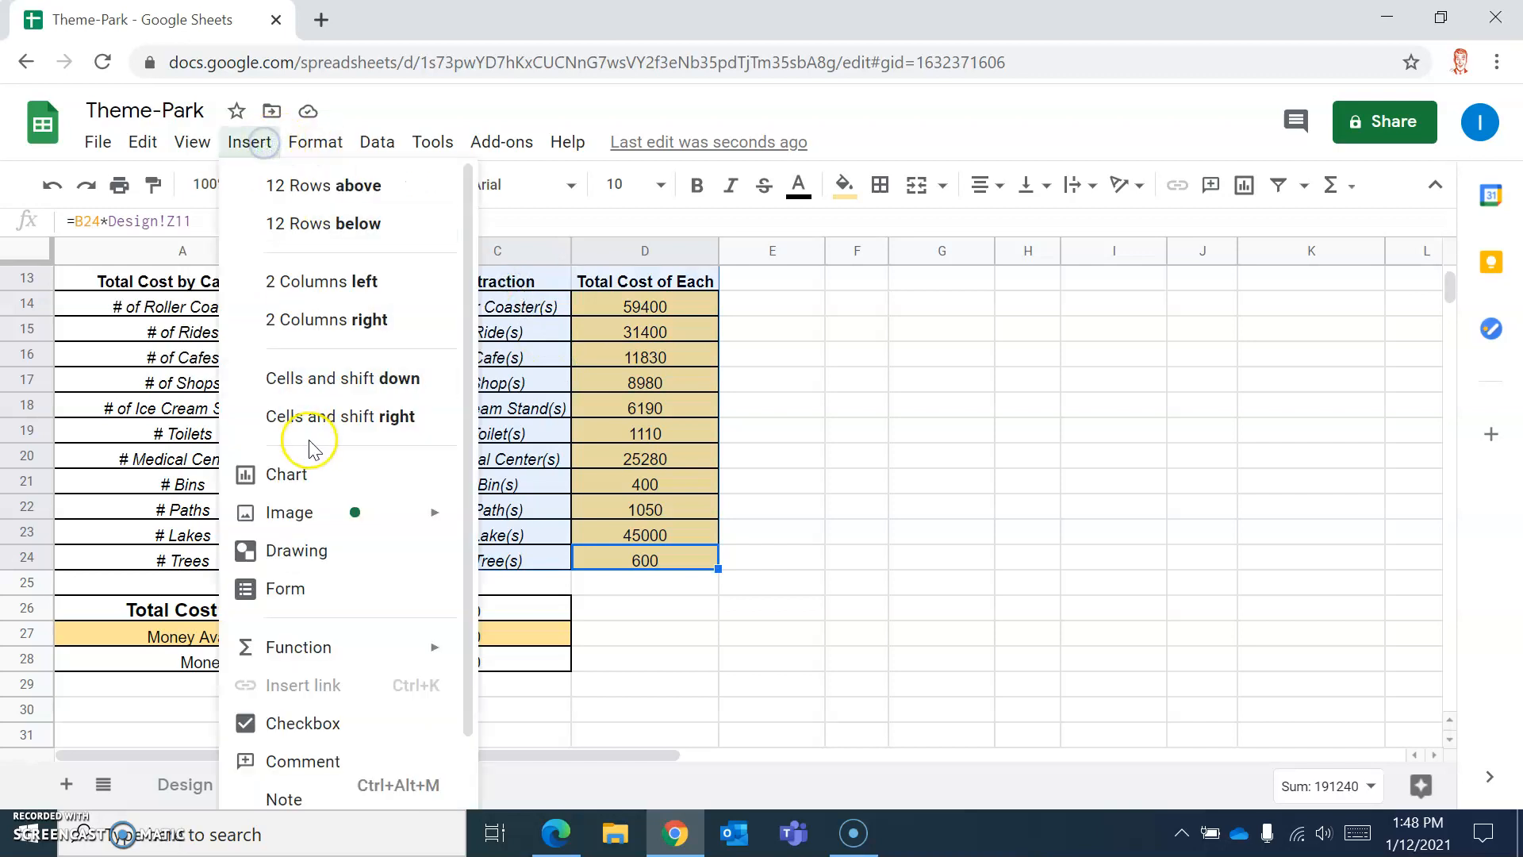